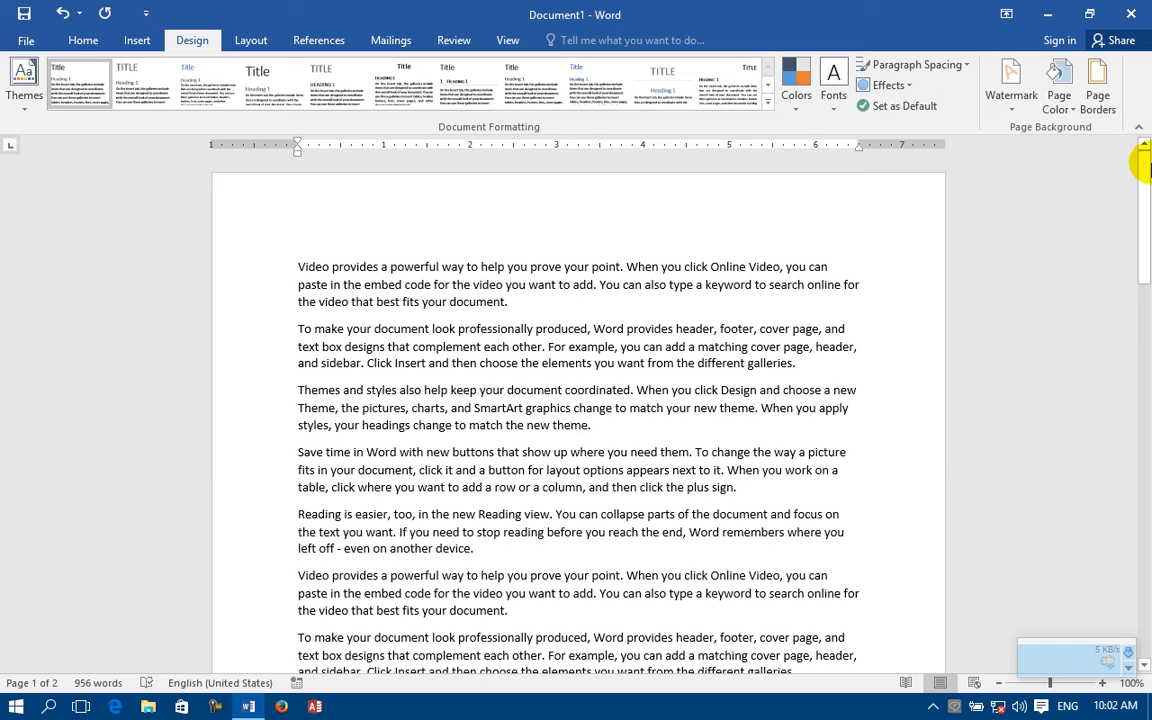
# Step: Apply the CONFIDENTIAL 1 watermark to the document, and replace it with the CONFIDENTIAL 2 watermark
pyautogui.click(1013, 105)
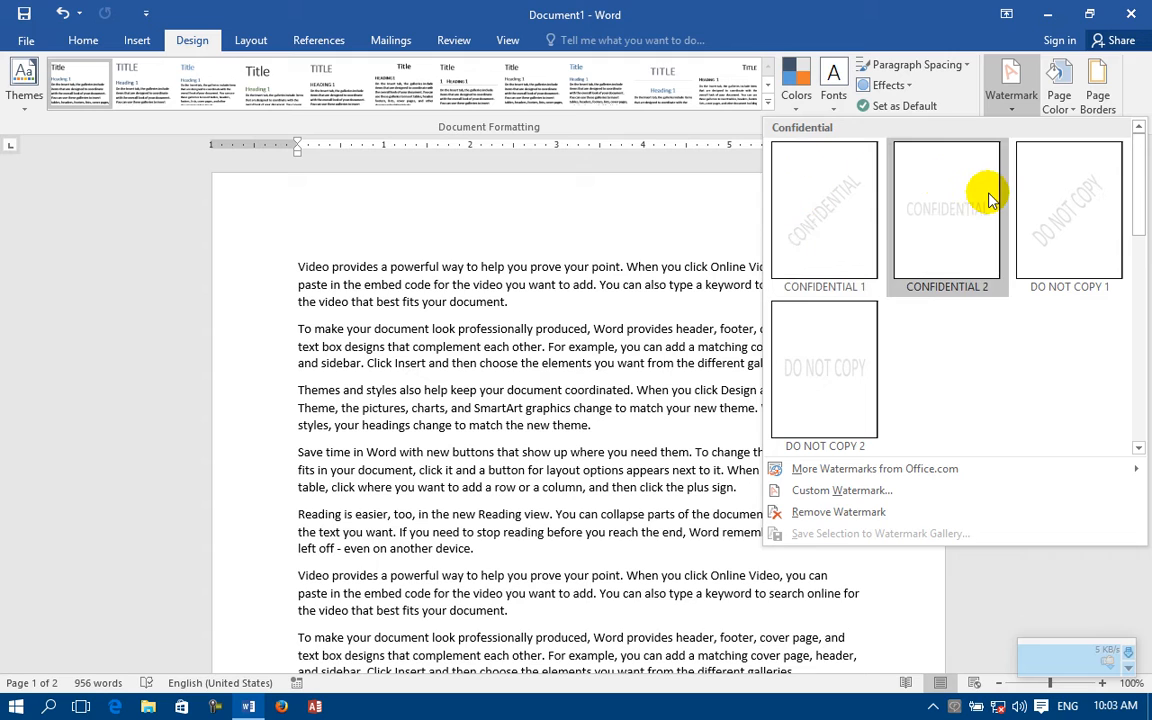
pyautogui.click(874, 206)
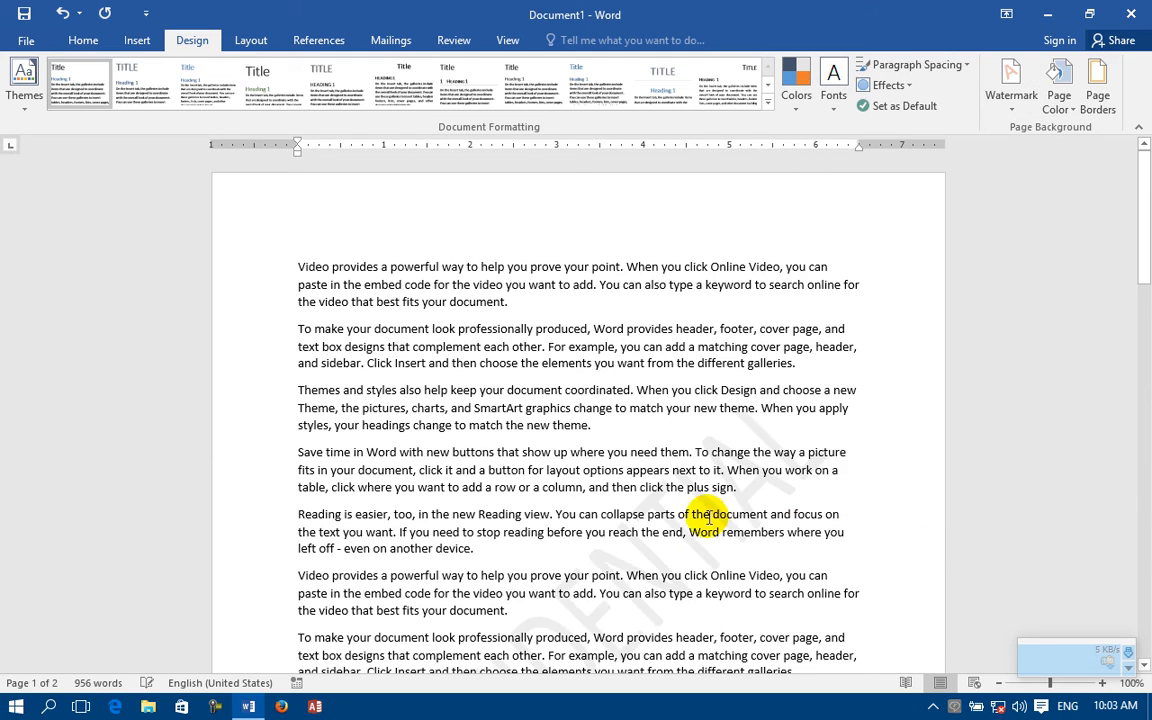
pyautogui.scroll(-3, 683, 527)
pyautogui.scroll(-15, 683, 527)
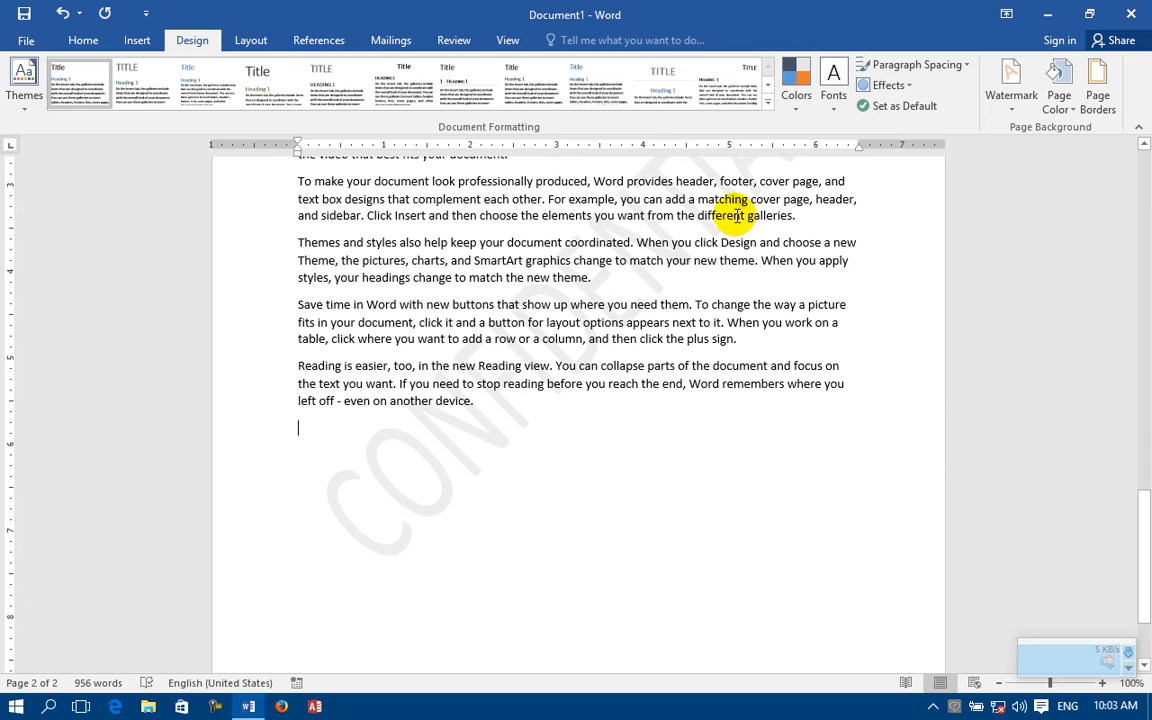
pyautogui.click(1010, 112)
pyautogui.click(972, 193)
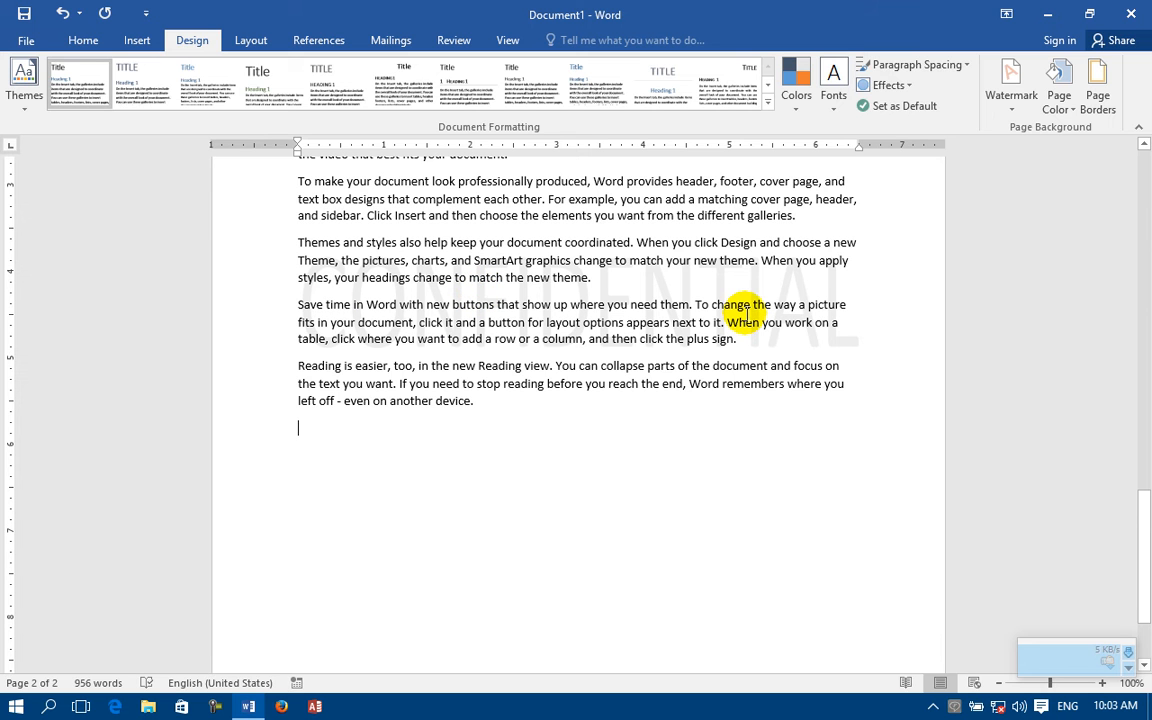
# Step: Change the watermark to DO NOT COPY 1 and add a blank third page at the end of the document
pyautogui.click(1018, 110)
pyautogui.click(1070, 192)
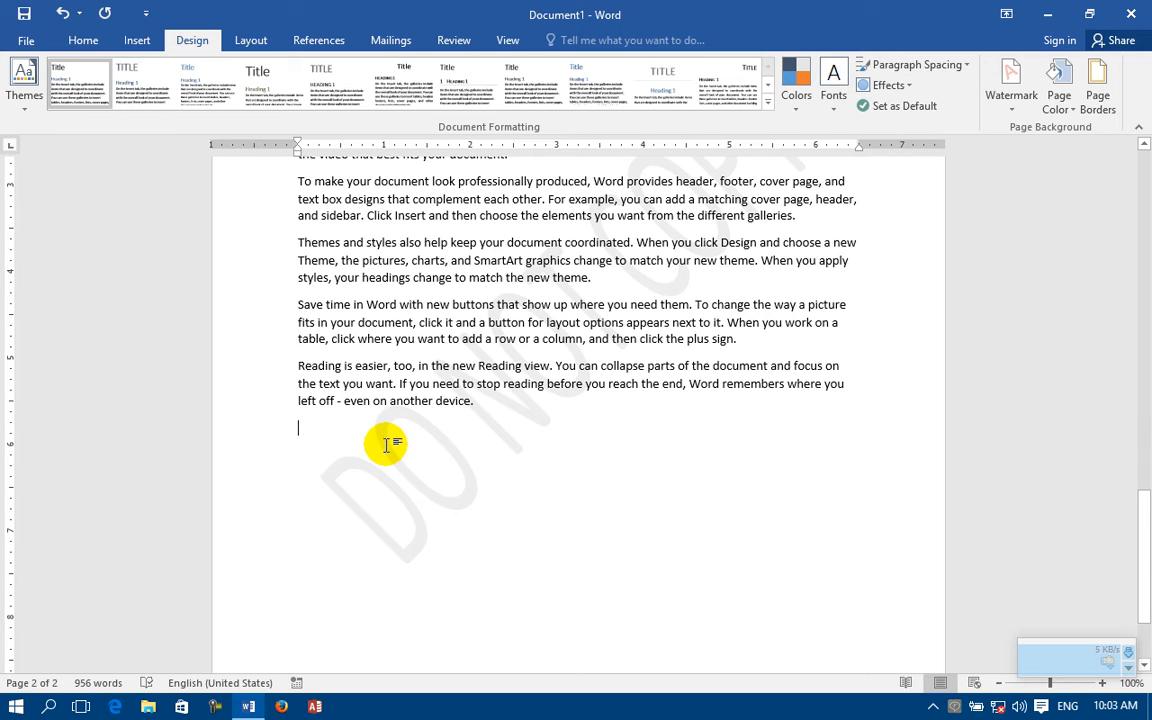
pyautogui.scroll(10, 388, 445)
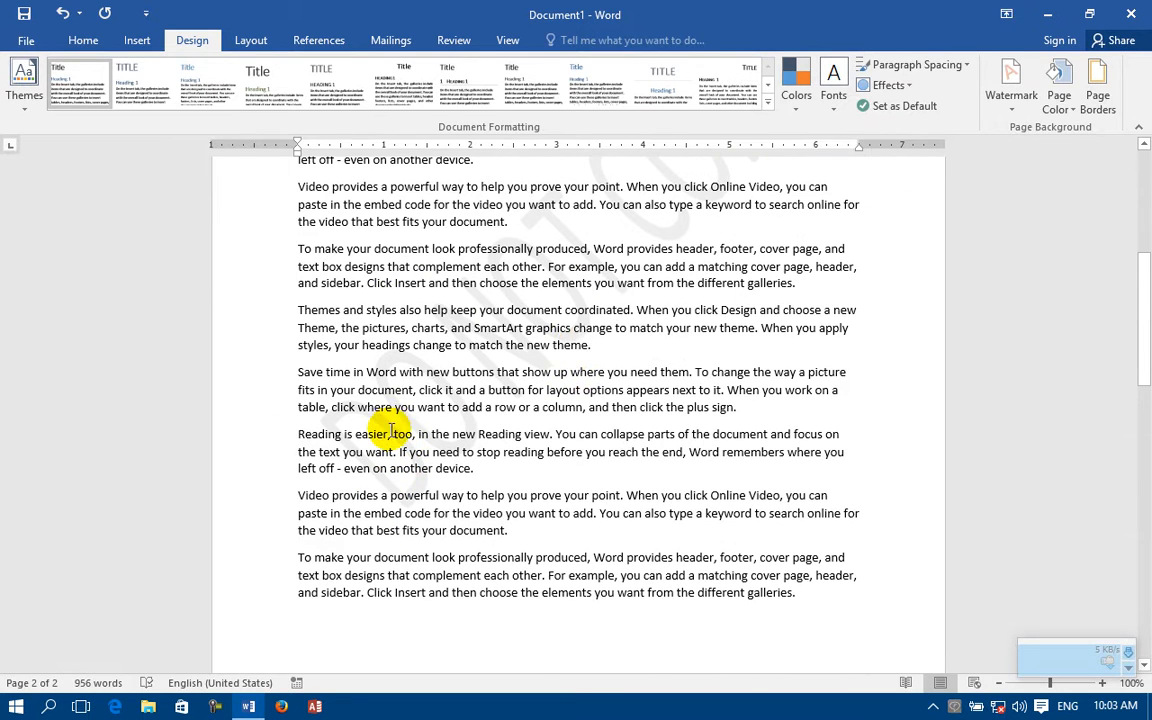
pyautogui.scroll(-10, 725, 296)
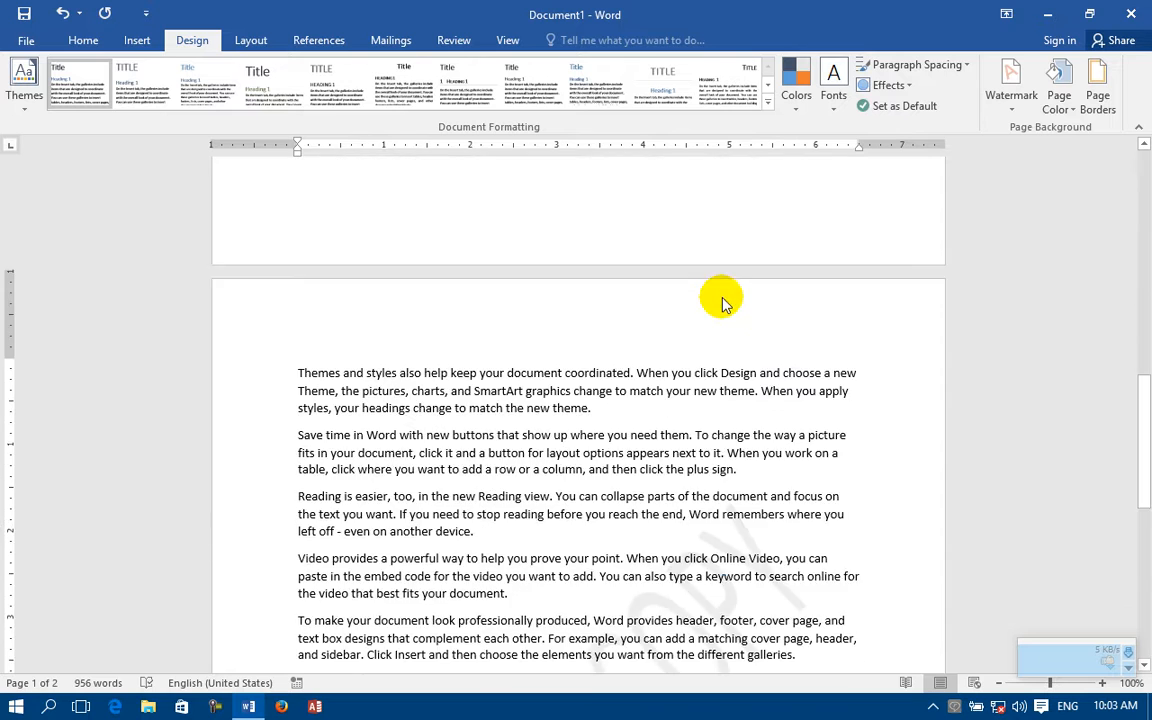
pyautogui.scroll(-1, 770, 300)
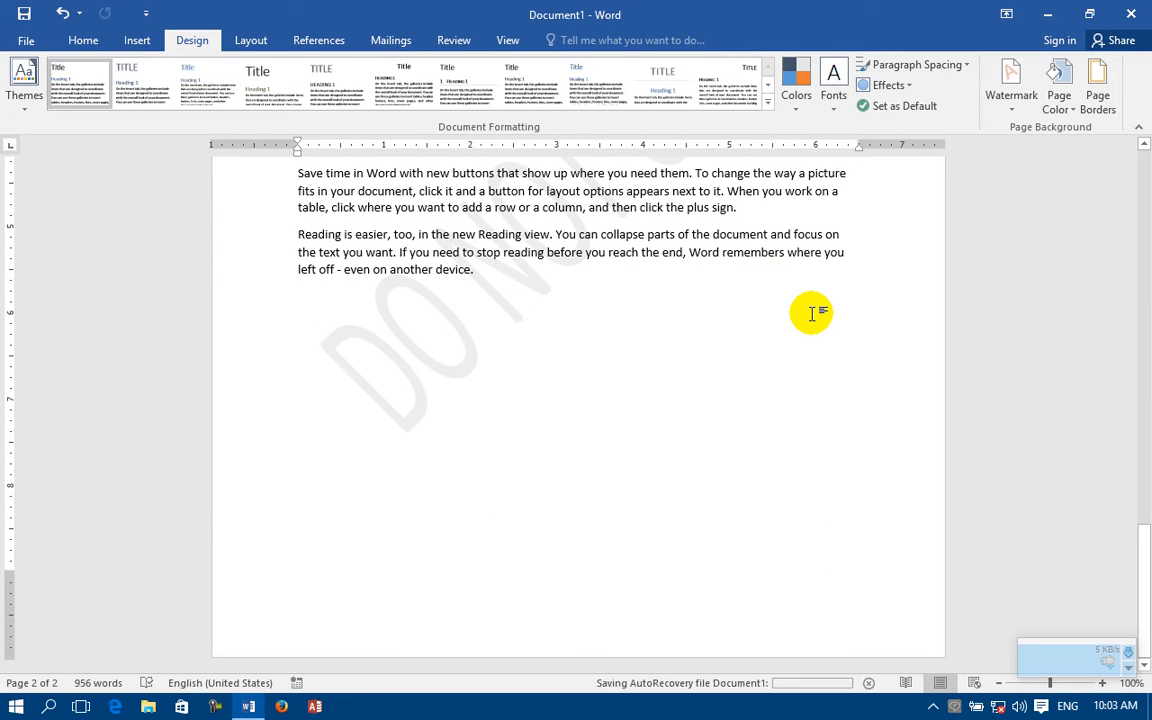
pyautogui.scroll(-3, 812, 314)
pyautogui.scroll(-15, 812, 314)
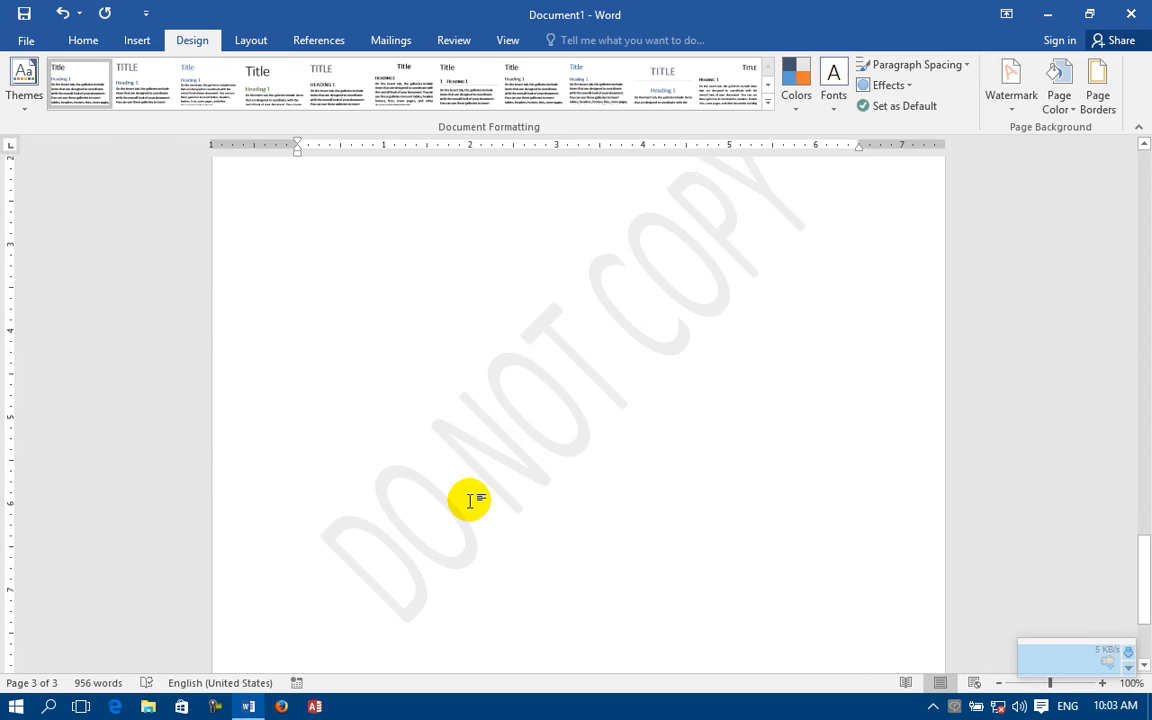
# Step: Replace the current watermark with the built-in DO NOT COPY 2 design
pyautogui.click(1013, 102)
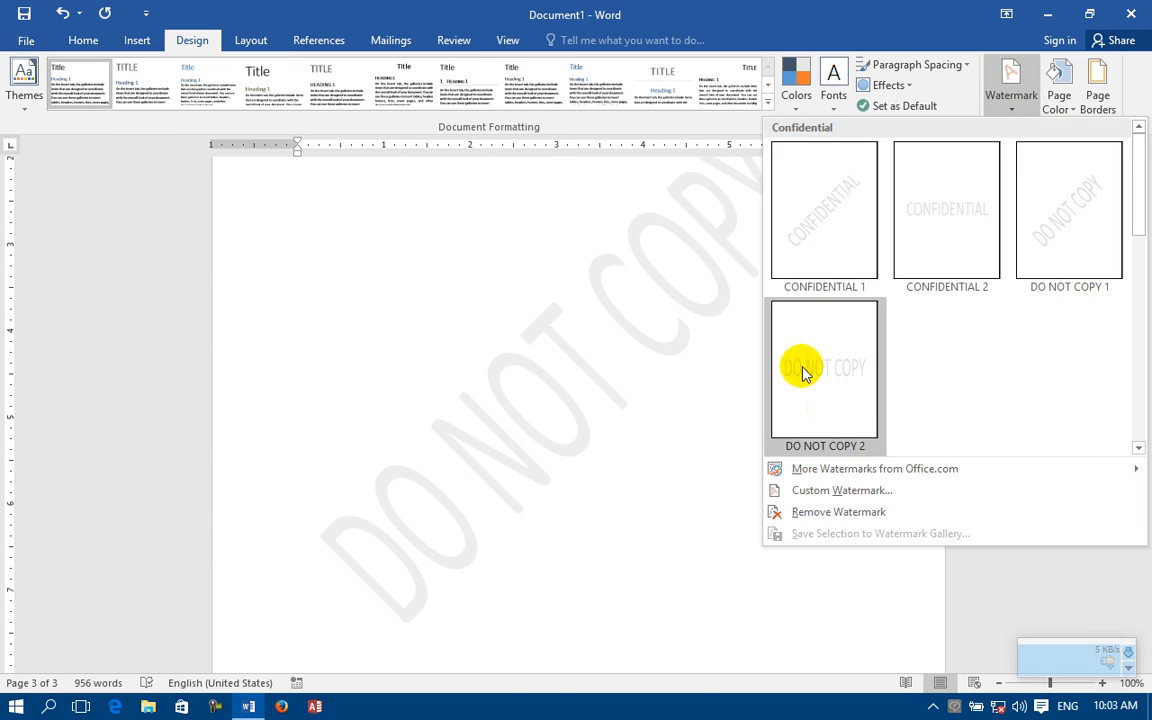
pyautogui.click(805, 402)
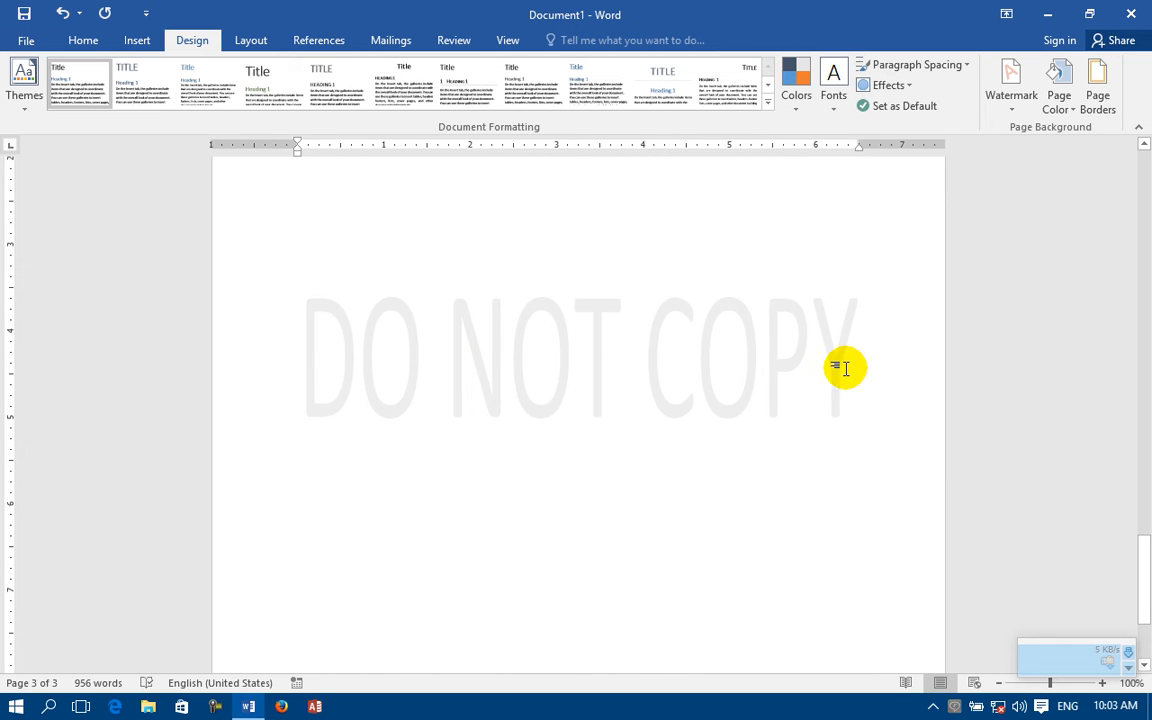
# Step: Open the custom watermark settings and switch the watermark type to Picture watermark
pyautogui.click(1005, 100)
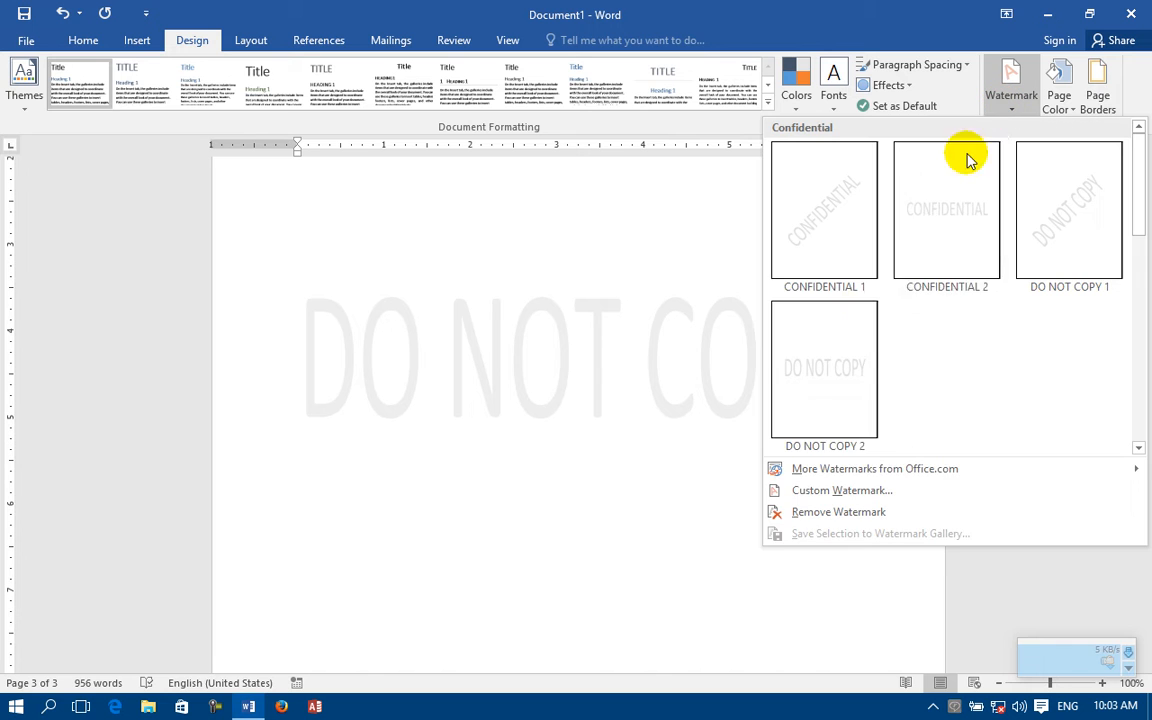
pyautogui.moveTo(801, 474)
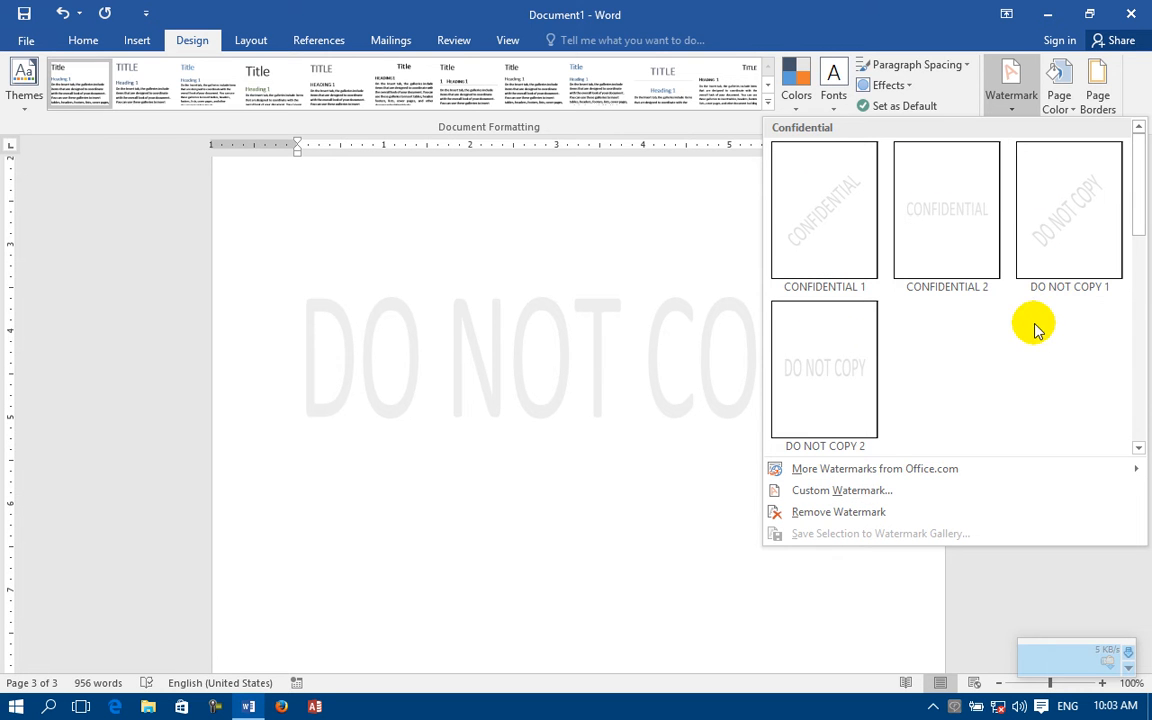
pyautogui.click(855, 493)
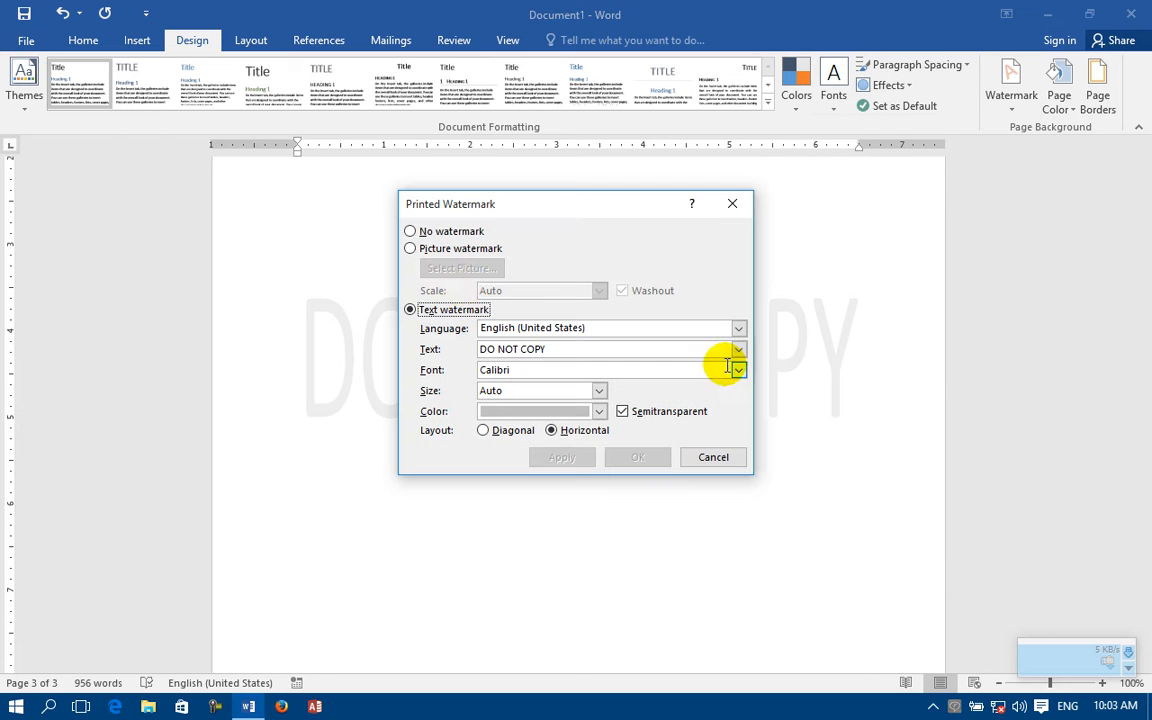
pyautogui.click(426, 256)
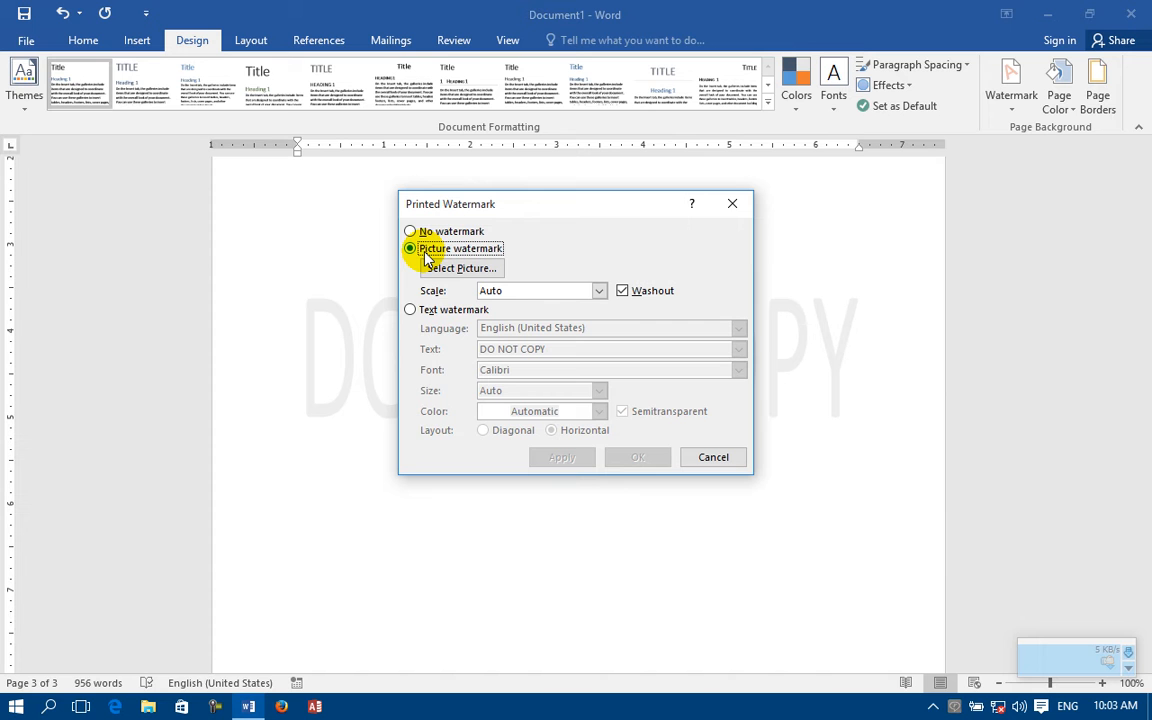
pyautogui.click(421, 313)
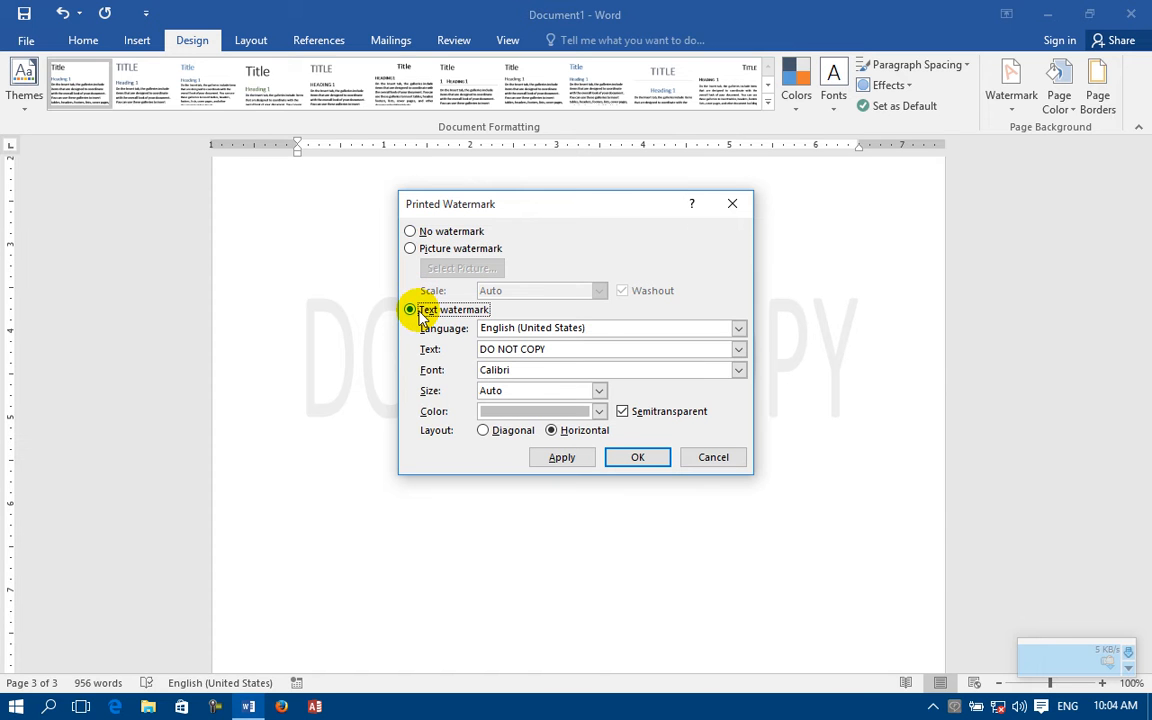
pyautogui.click(437, 259)
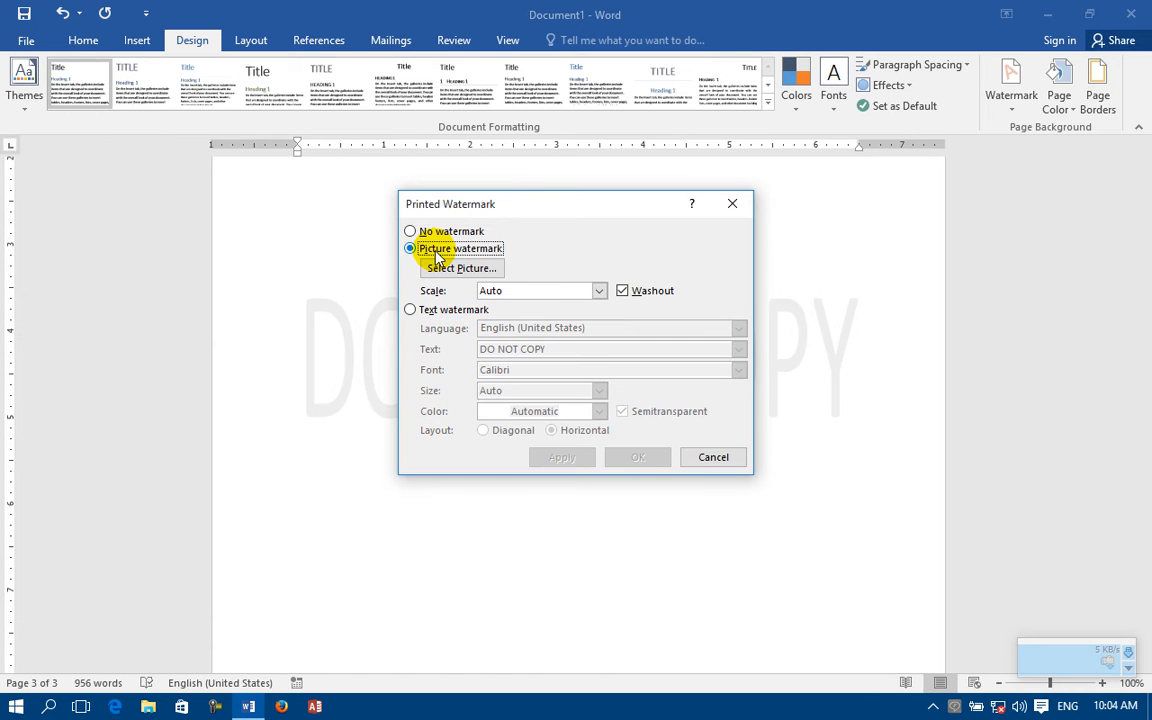
# Step: Apply the local picture "Consale Cable to USB.png" as the document's watermark, and check it on the pages
pyautogui.click(443, 270)
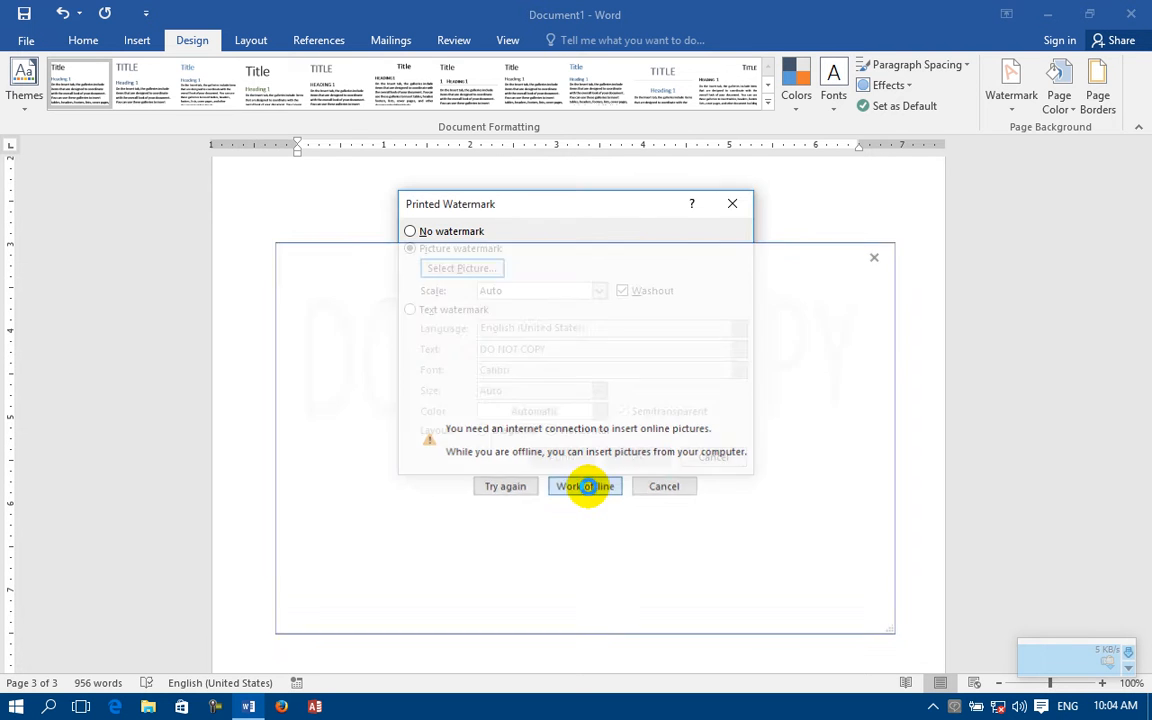
pyautogui.click(585, 487)
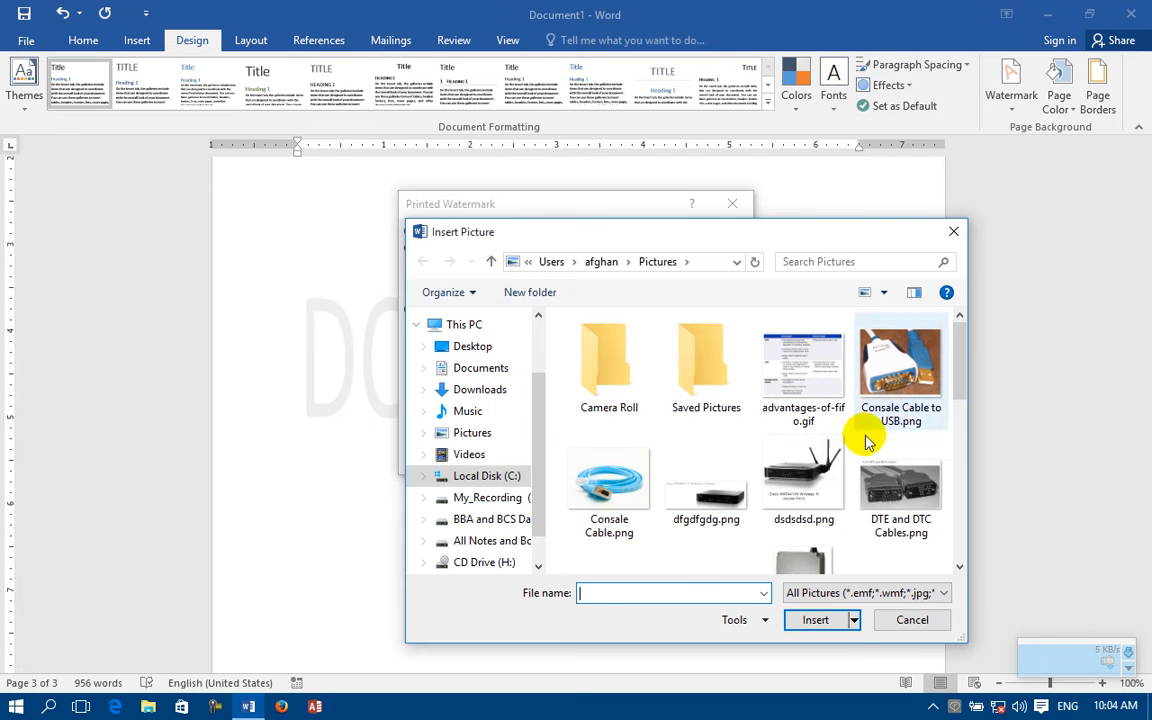
pyautogui.click(856, 382)
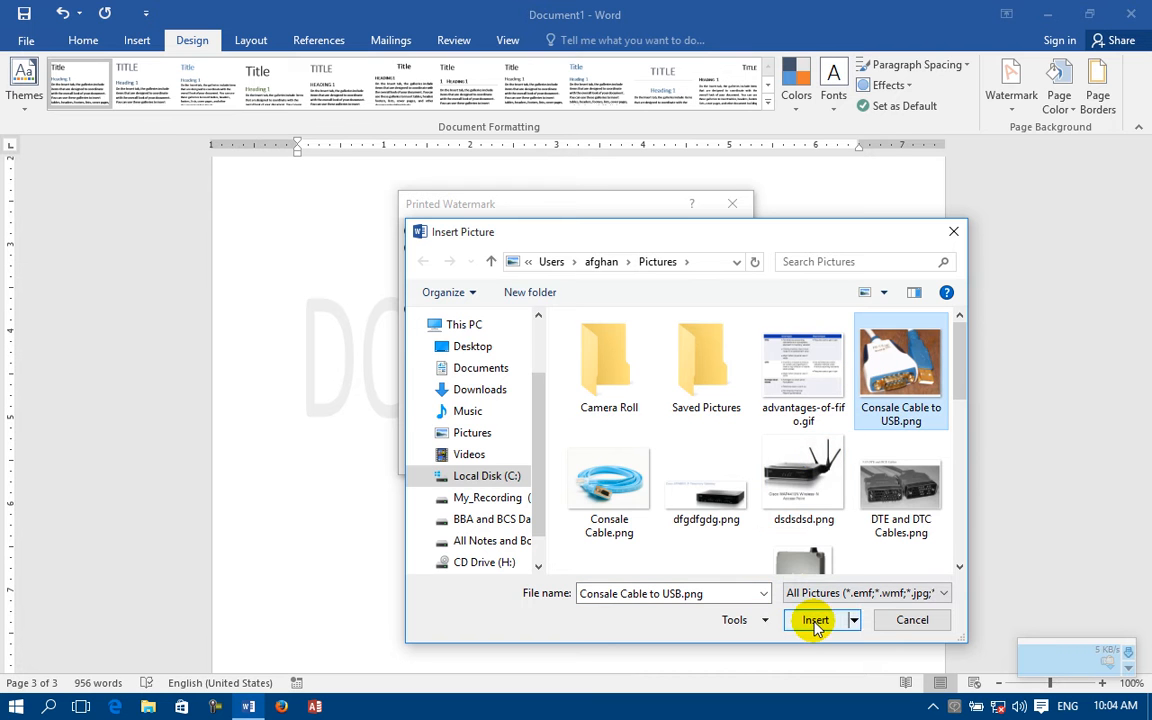
pyautogui.click(815, 620)
pyautogui.click(580, 457)
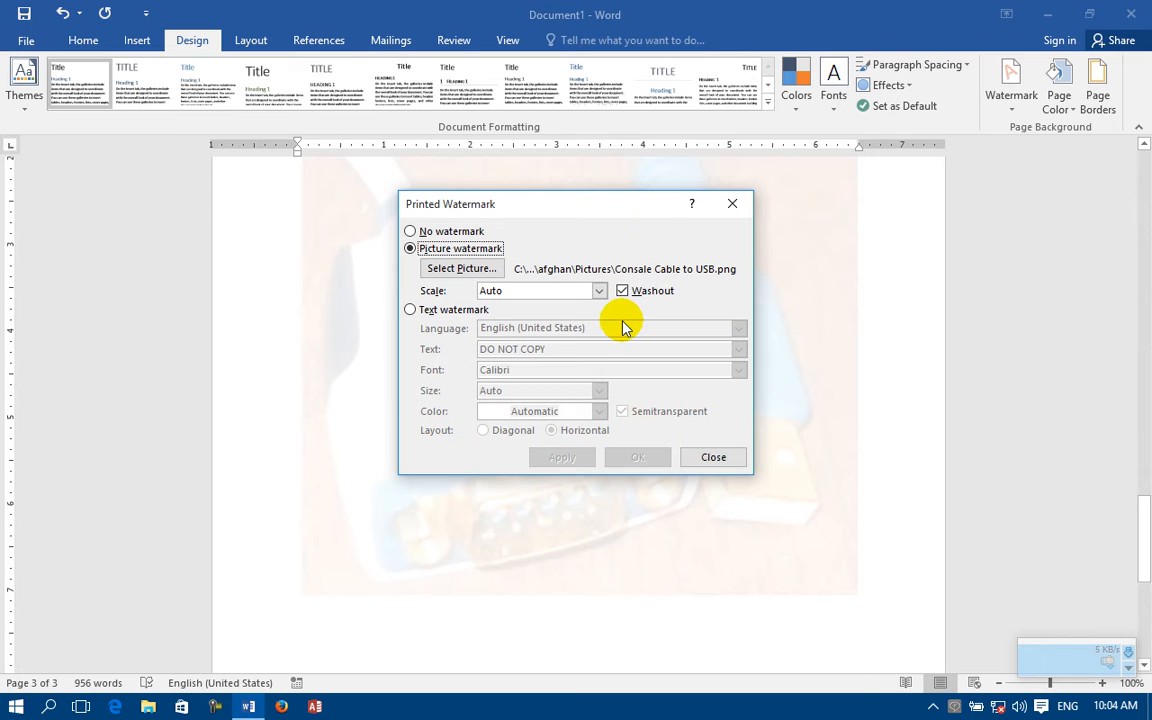
pyautogui.click(732, 204)
pyautogui.scroll(-1, 640, 357)
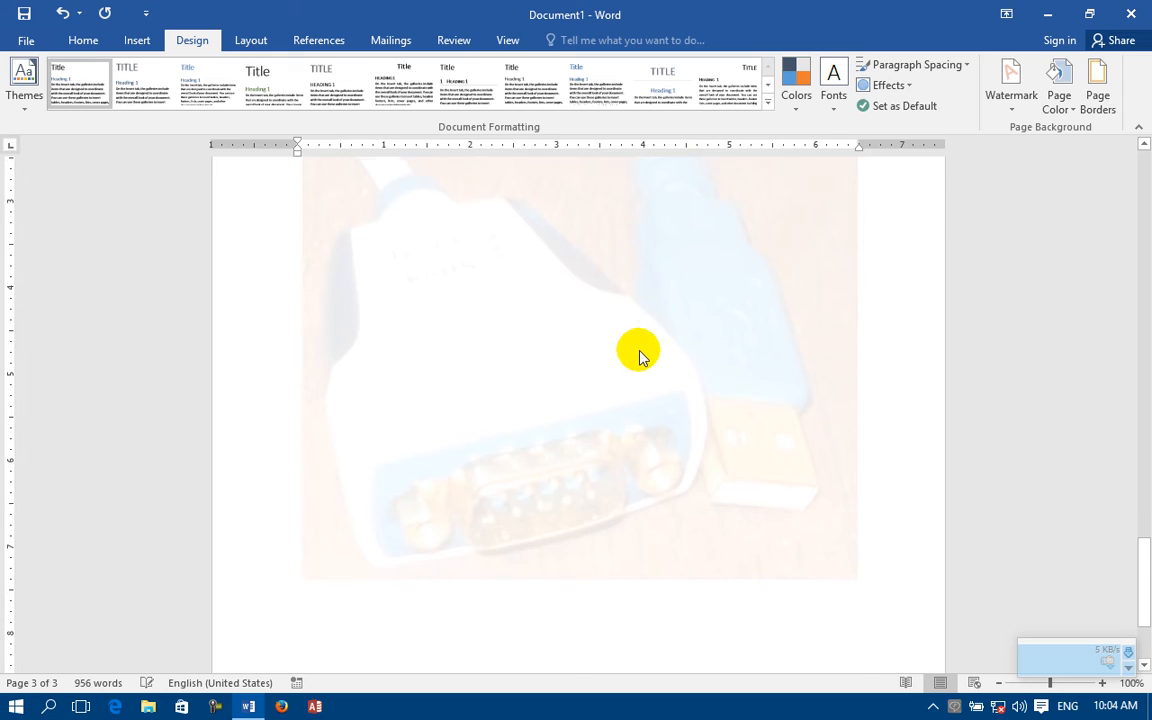
pyautogui.scroll(15, 640, 357)
pyautogui.scroll(15, 640, 355)
pyautogui.scroll(-15, 638, 347)
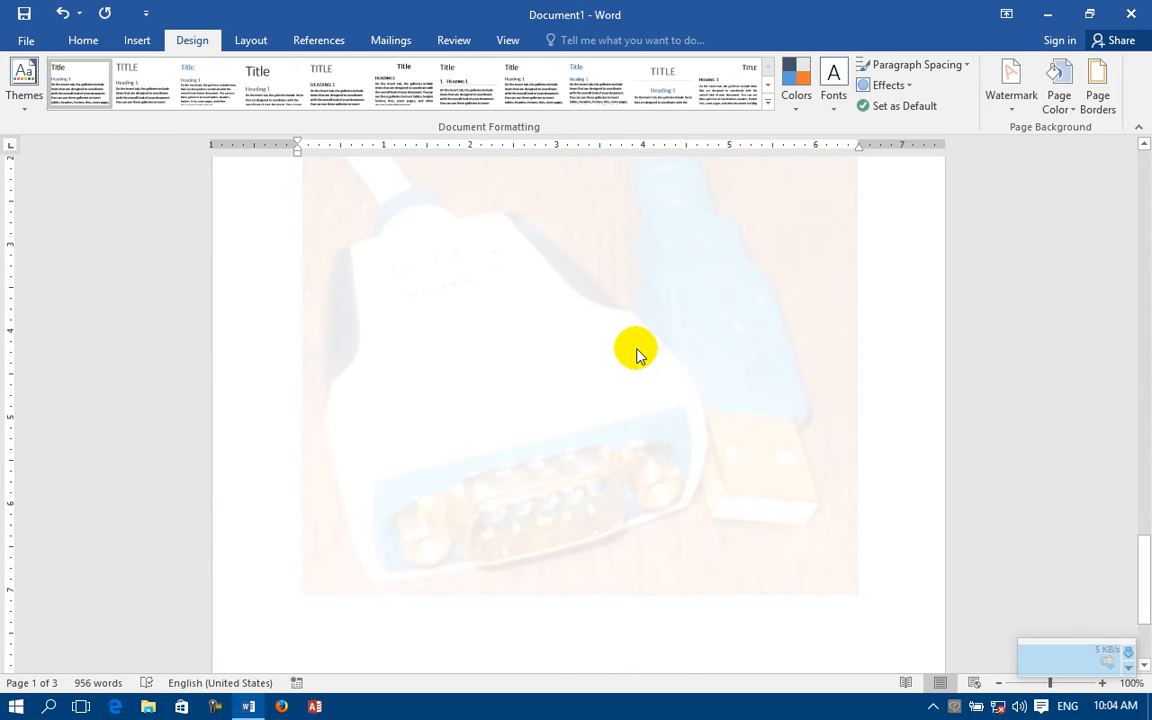
# Step: Turn off Washout for the picture watermark, apply the change, and move the dialog aside to uncover the picture
pyautogui.click(1013, 106)
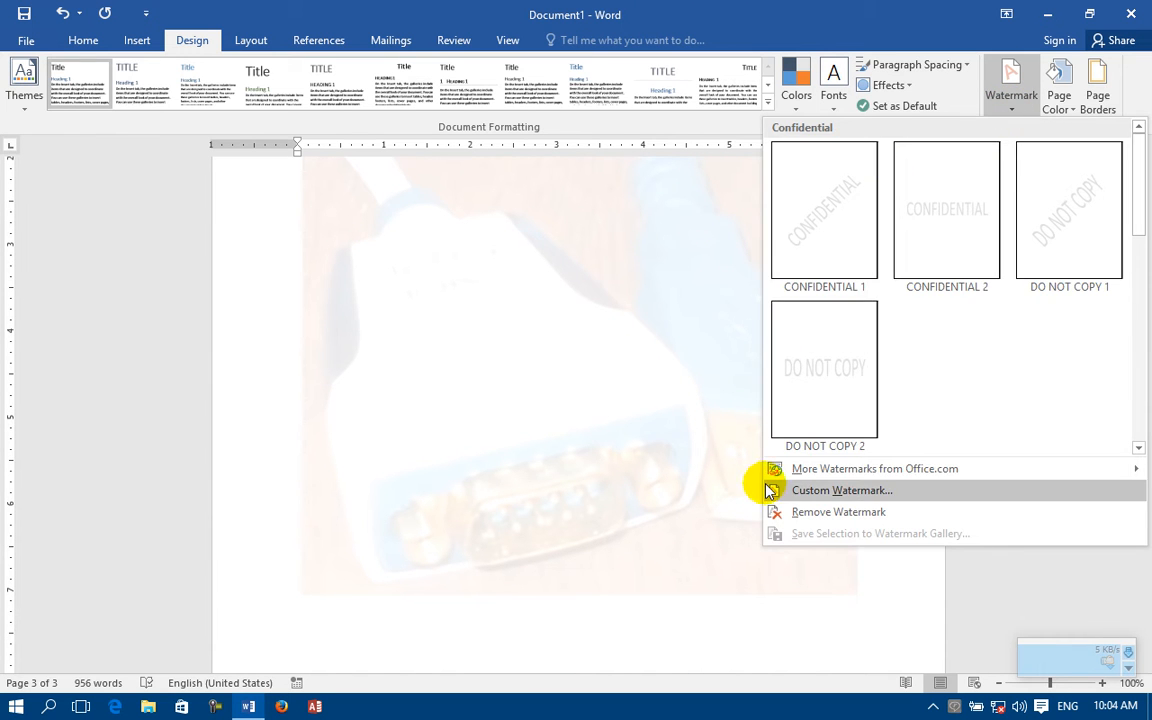
pyautogui.click(772, 489)
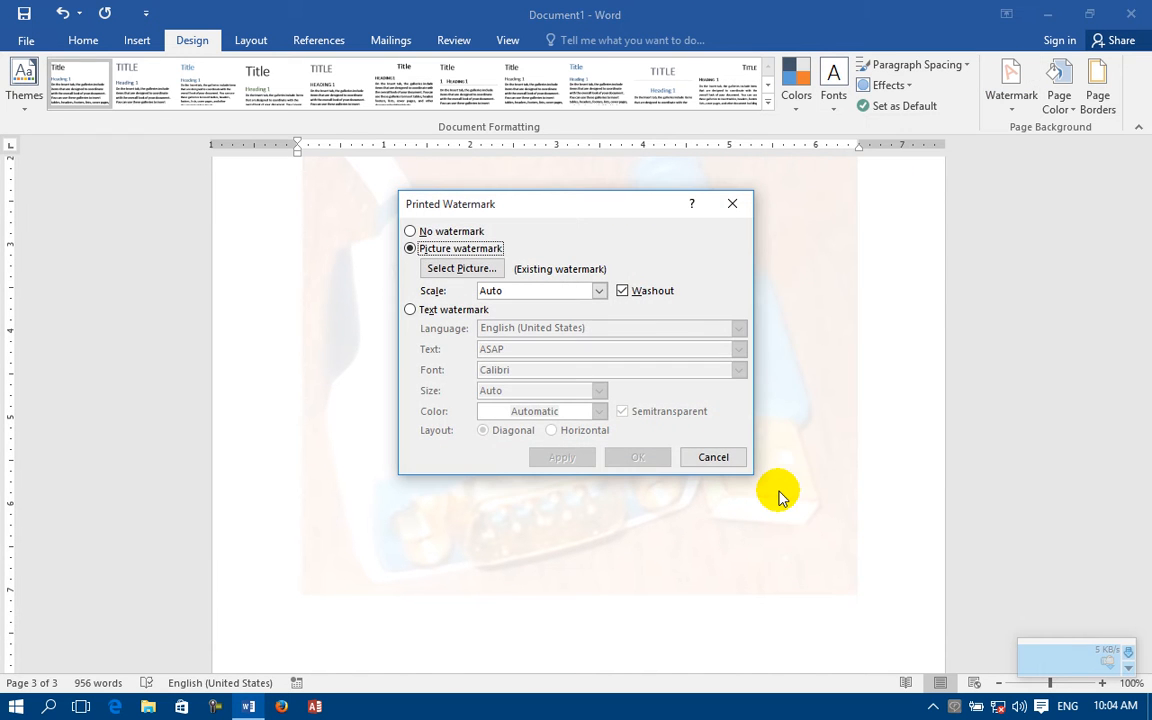
pyautogui.click(624, 291)
pyautogui.click(564, 458)
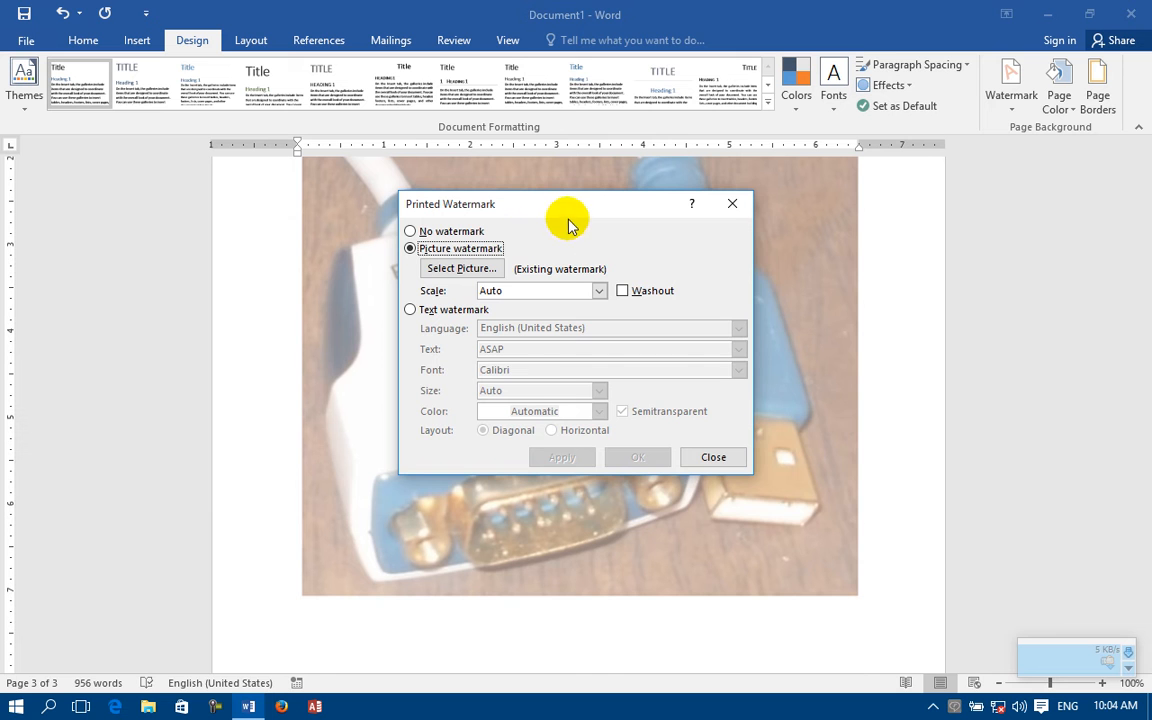
pyautogui.moveTo(597, 211); pyautogui.dragTo(659, 316)
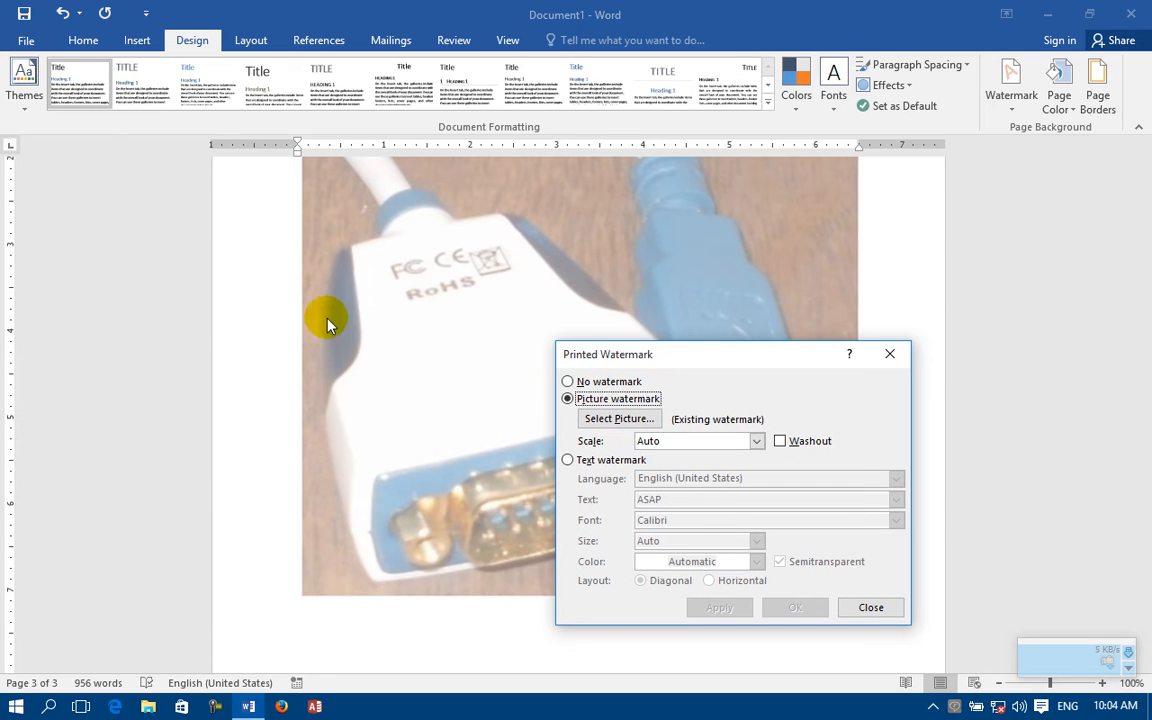
# Step: Reapply the Washout effect to the picture watermark for comparison, and remove it again
pyautogui.click(781, 441)
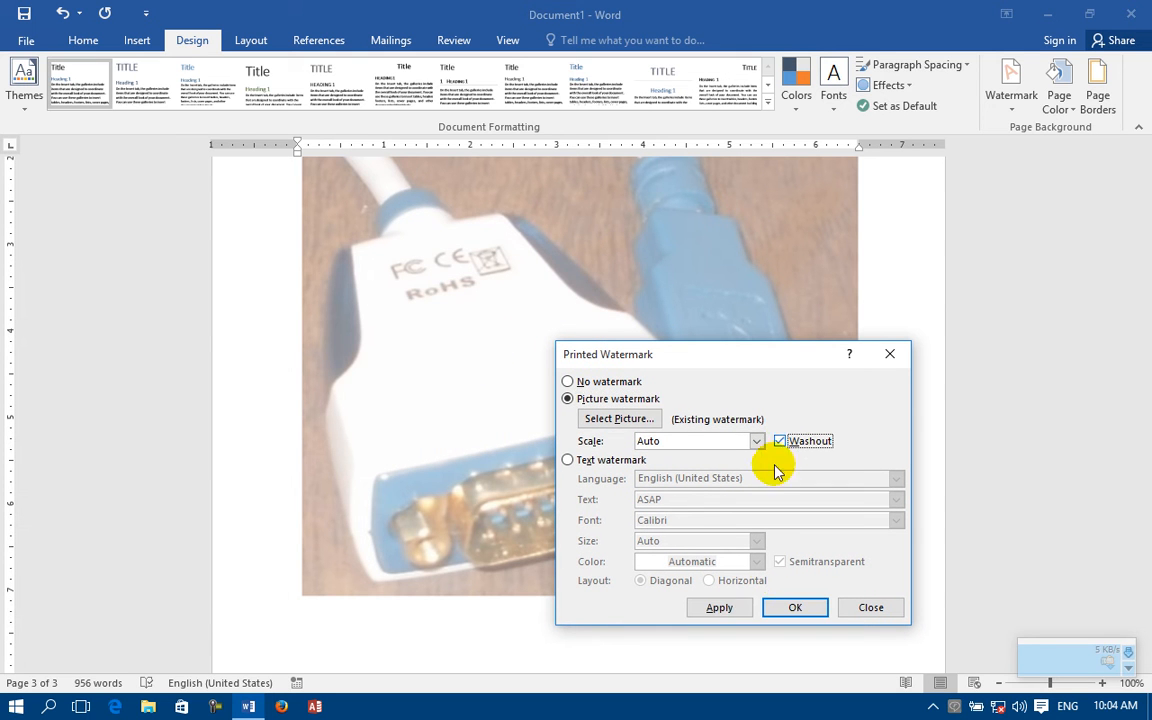
pyautogui.click(730, 606)
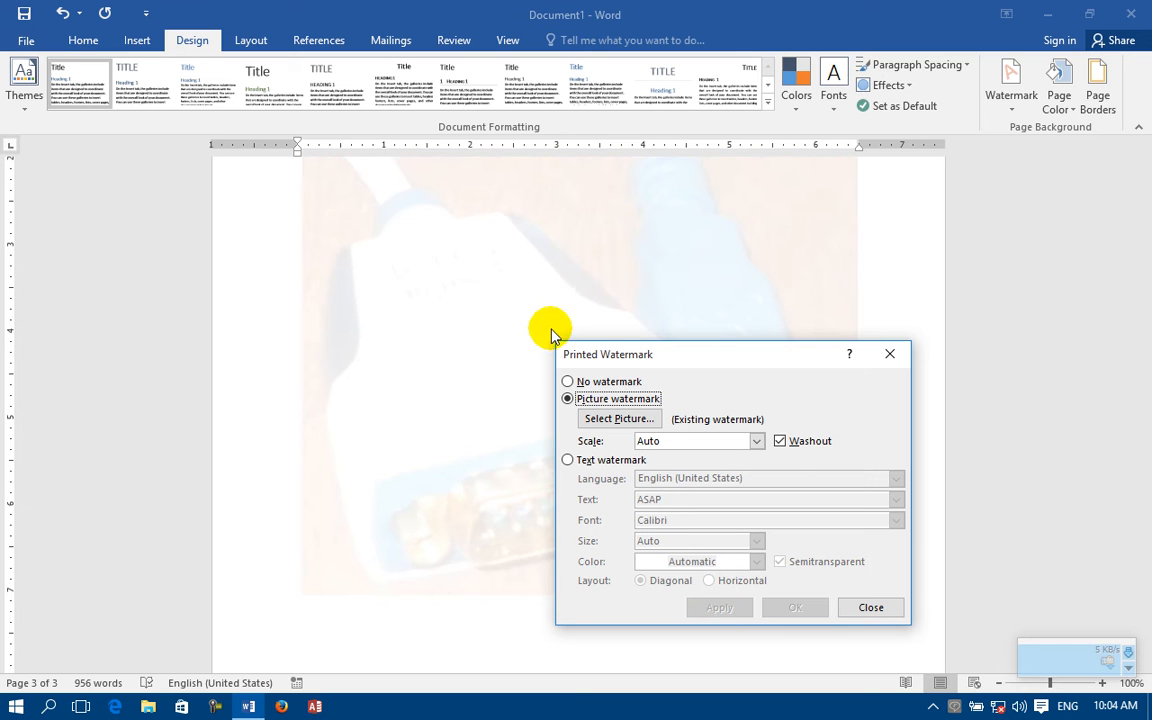
pyautogui.click(781, 441)
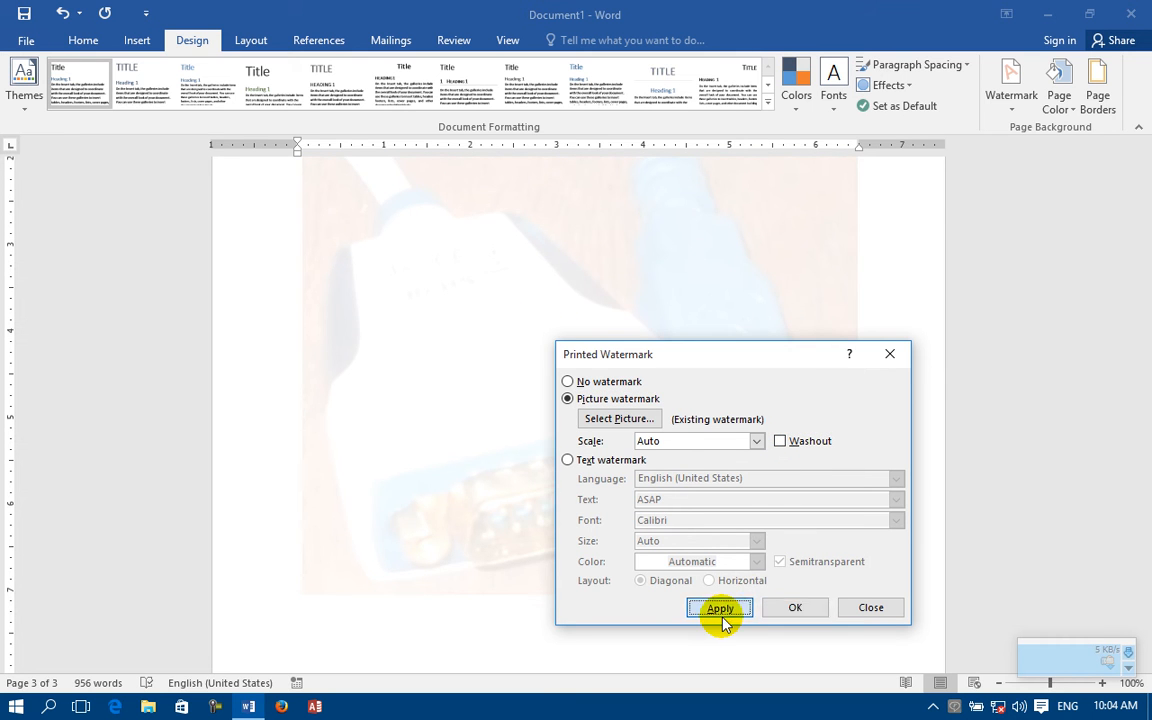
pyautogui.click(721, 612)
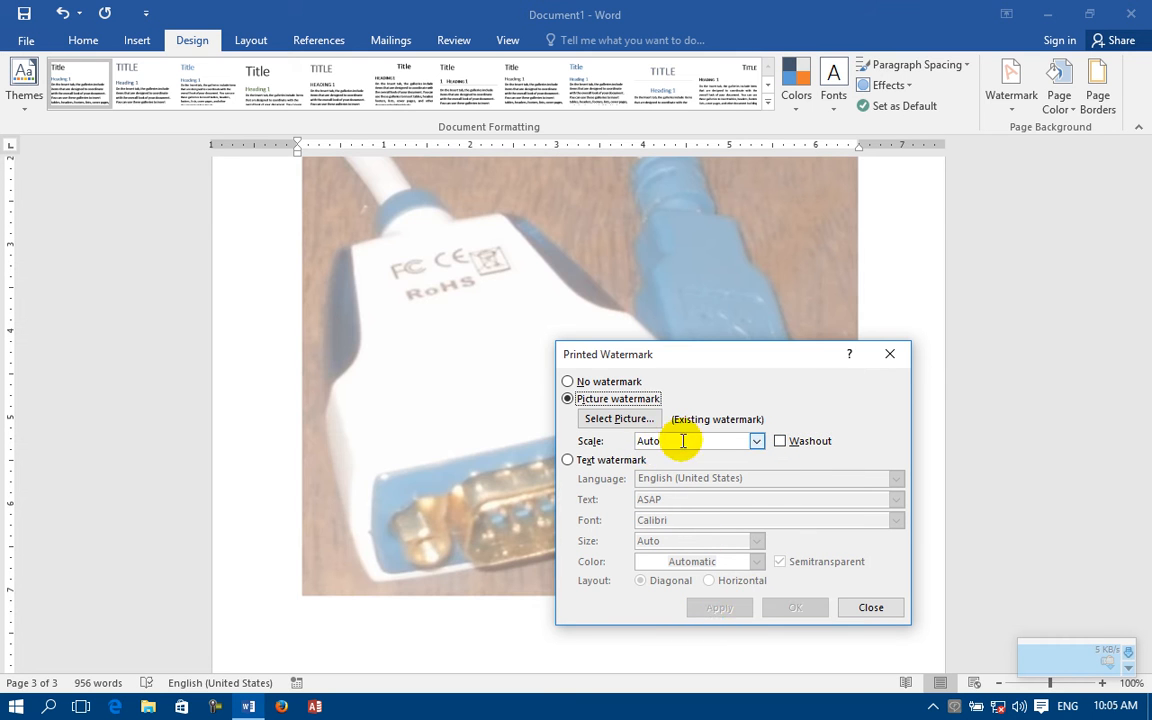
# Step: Try the picture watermark at 50% scale, and set its scale back to Auto
pyautogui.click(757, 442)
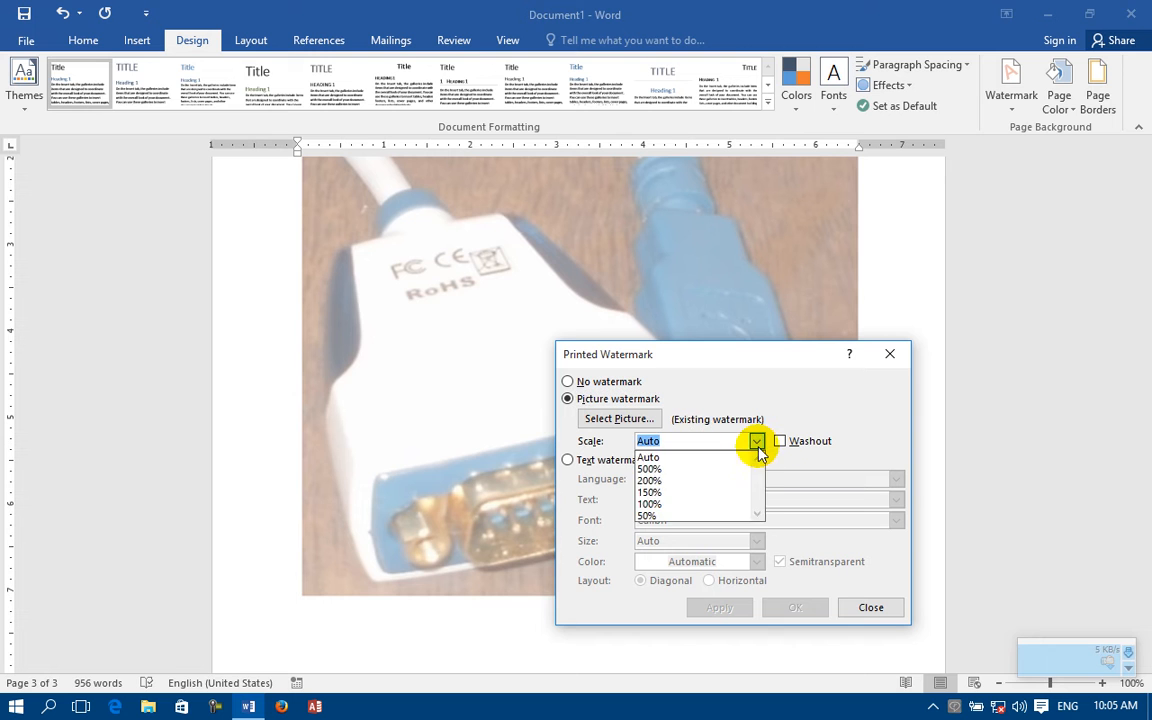
pyautogui.click(649, 516)
pyautogui.click(712, 610)
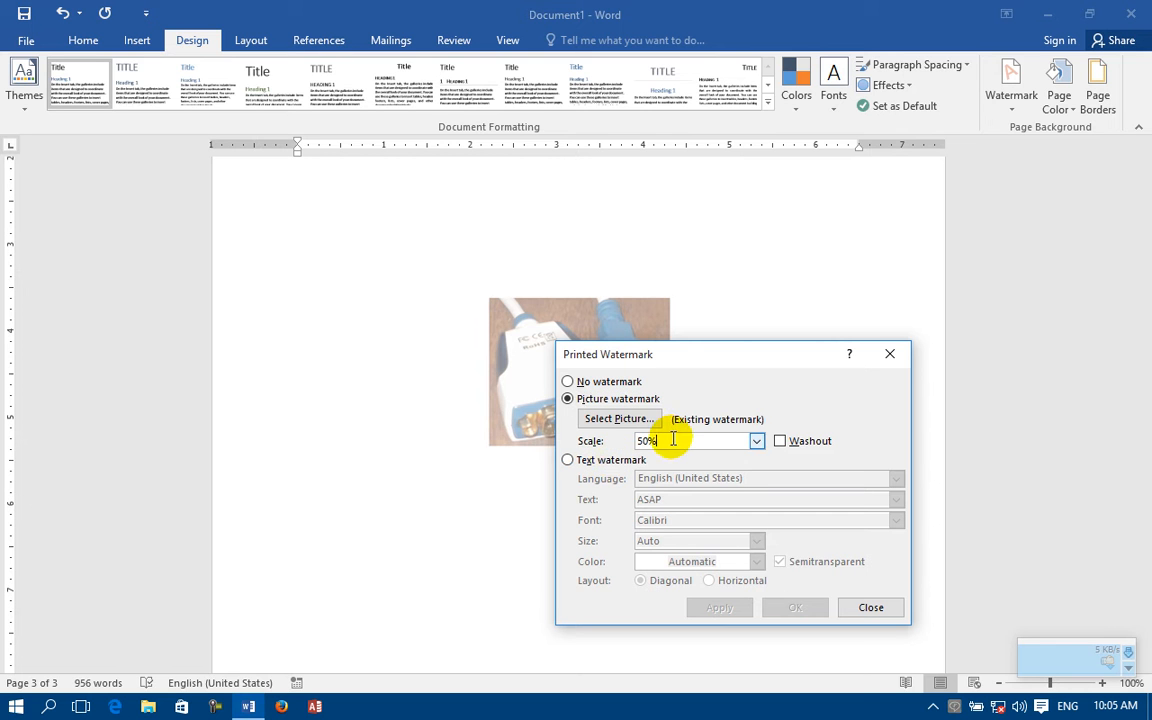
pyautogui.click(757, 441)
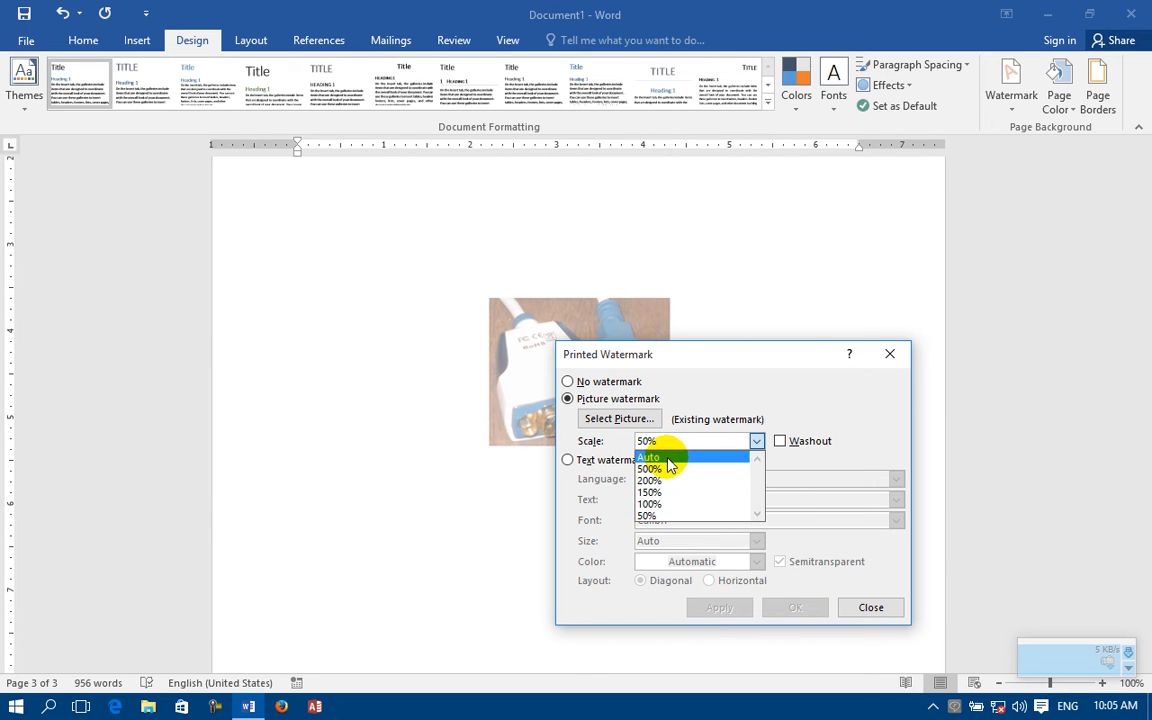
pyautogui.click(665, 457)
pyautogui.click(733, 607)
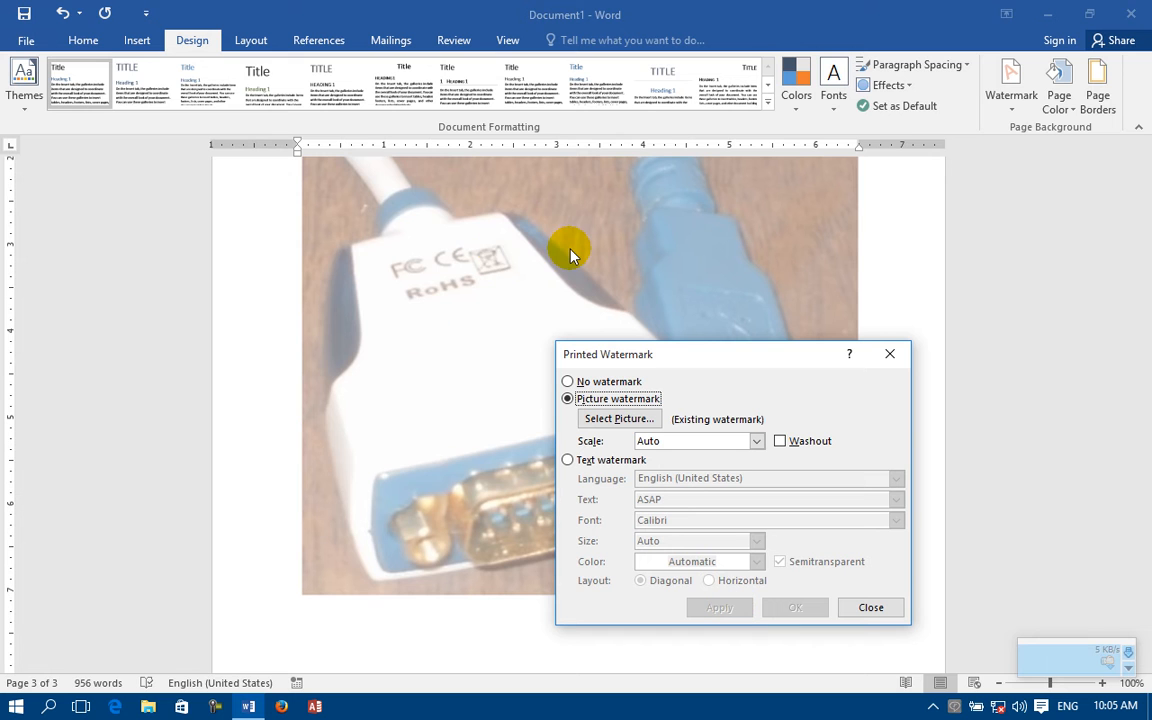
# Step: Remove the picture watermark, and apply the custom text watermark "Information about CIT" in English (United States)
pyautogui.click(600, 384)
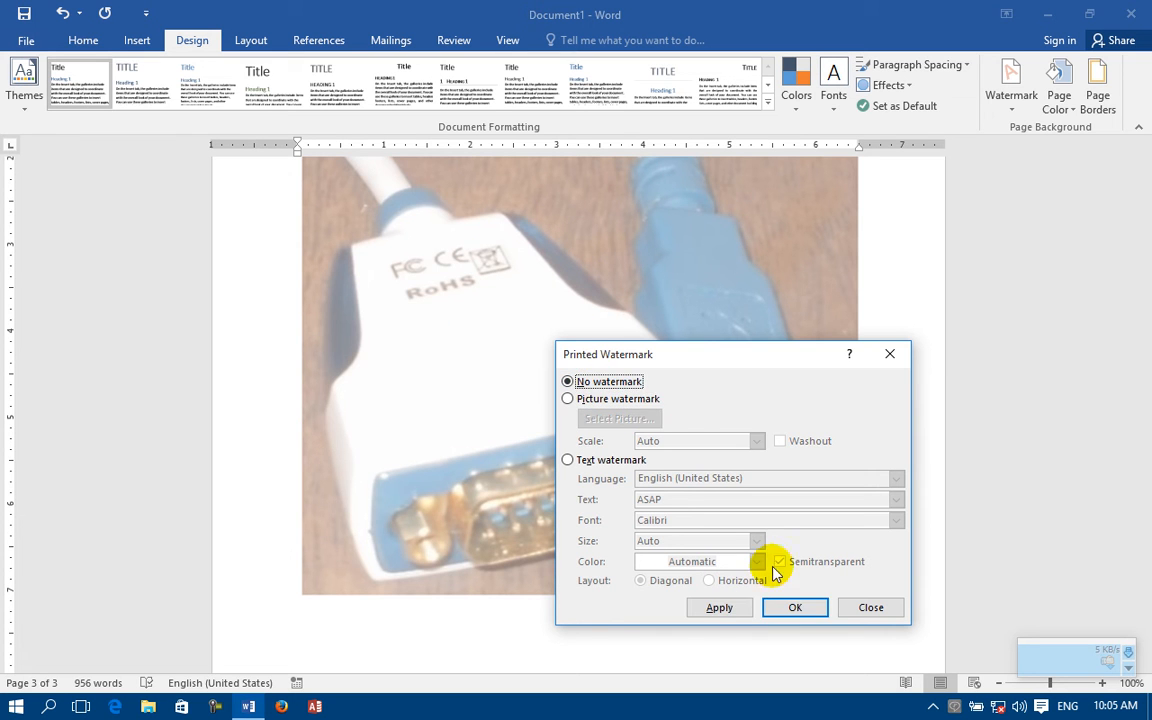
pyautogui.click(722, 606)
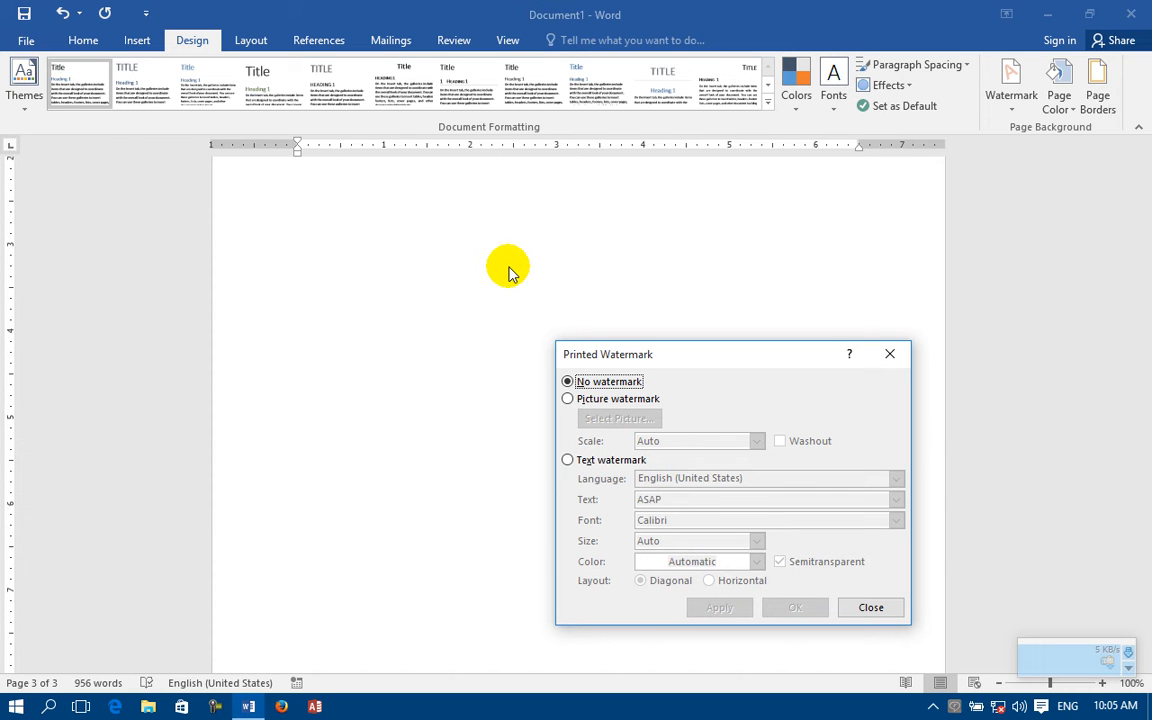
pyautogui.click(587, 466)
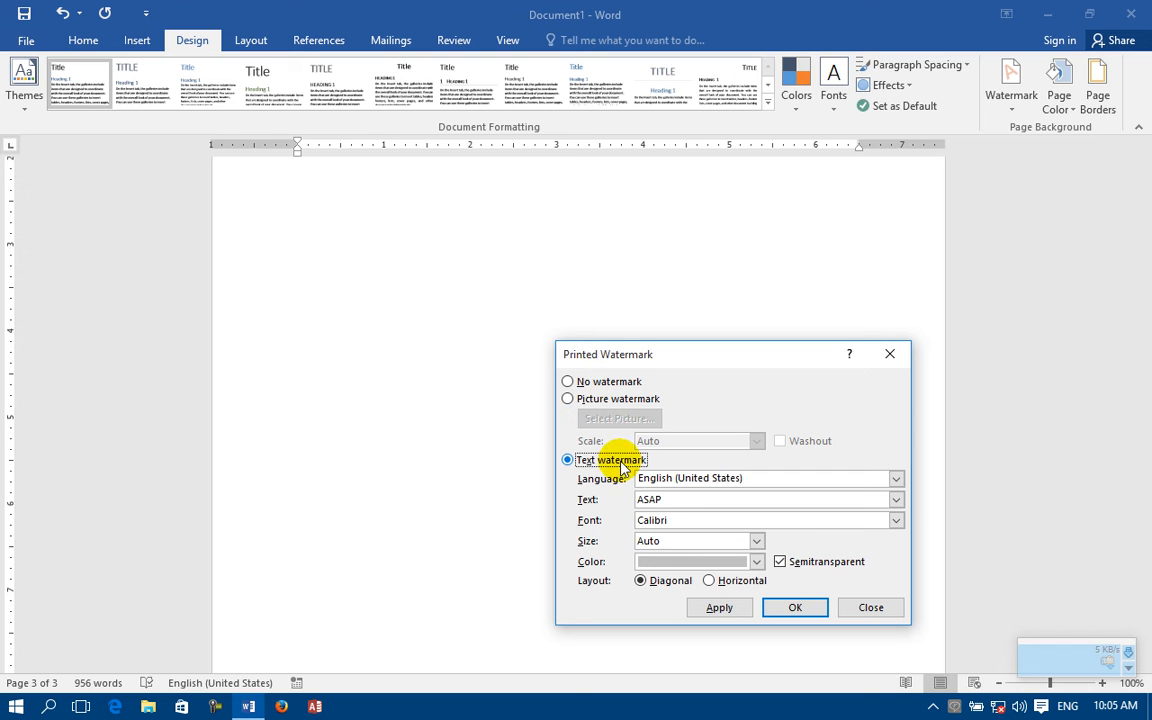
pyautogui.click(680, 478)
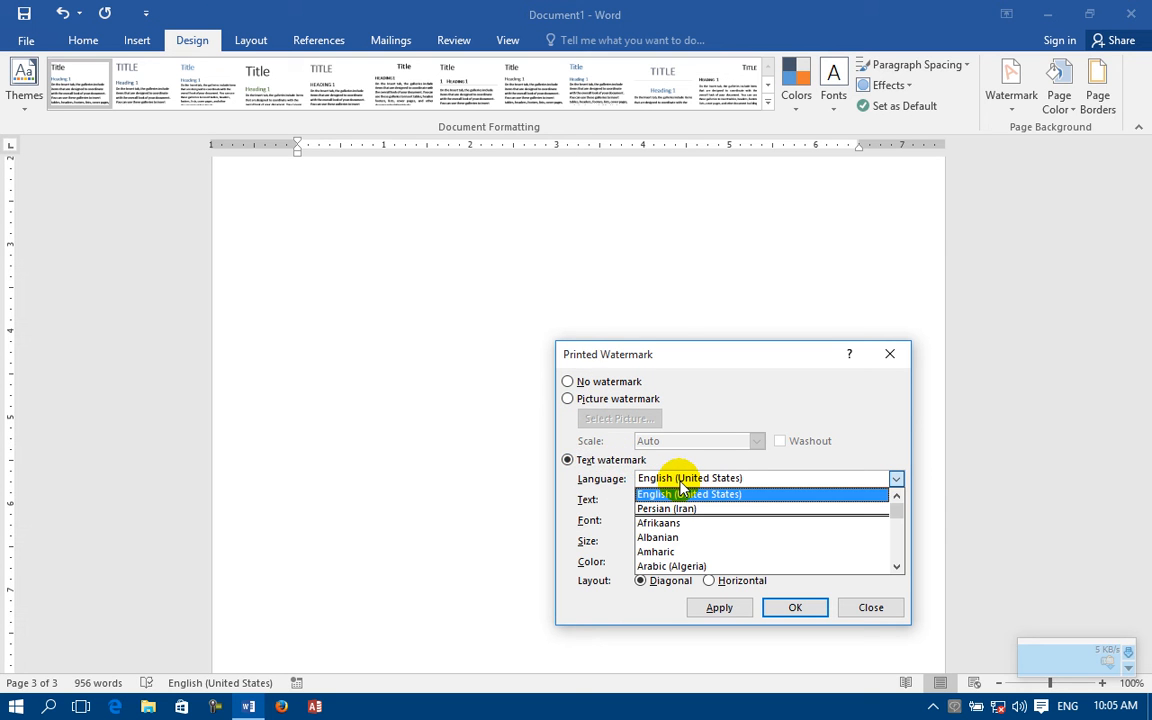
pyautogui.click(681, 494)
pyautogui.moveTo(680, 498); pyautogui.dragTo(629, 506)
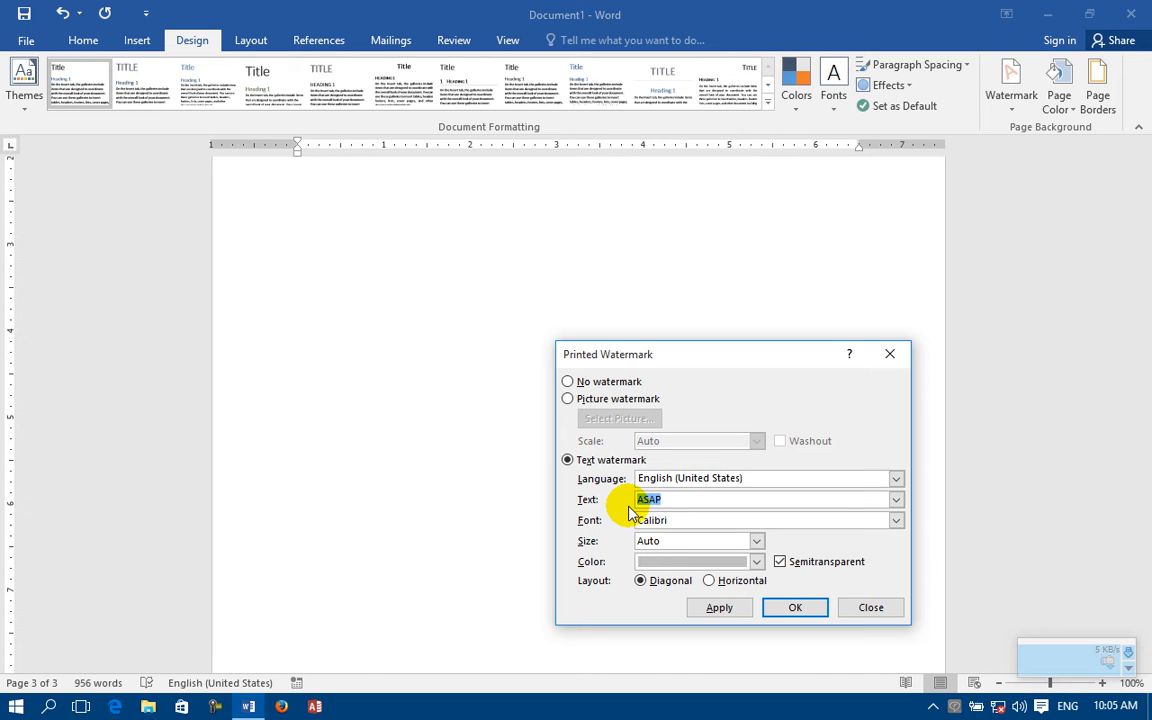
pyautogui.write('Information about CIT')
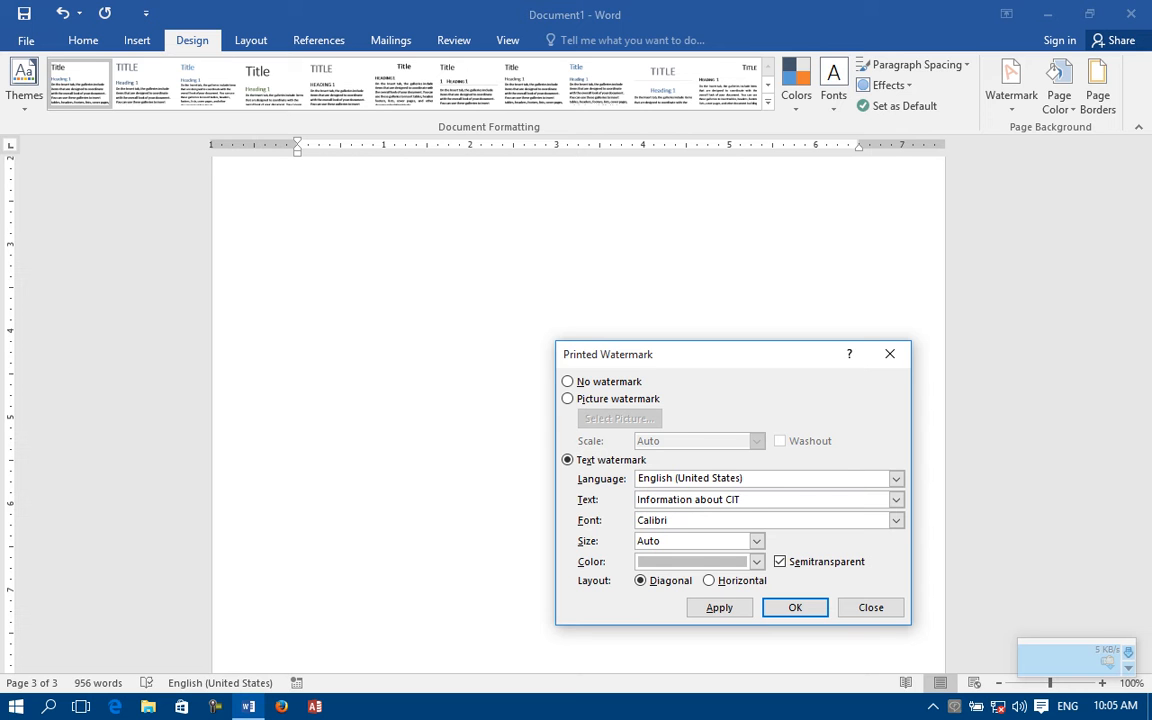
pyautogui.click(717, 607)
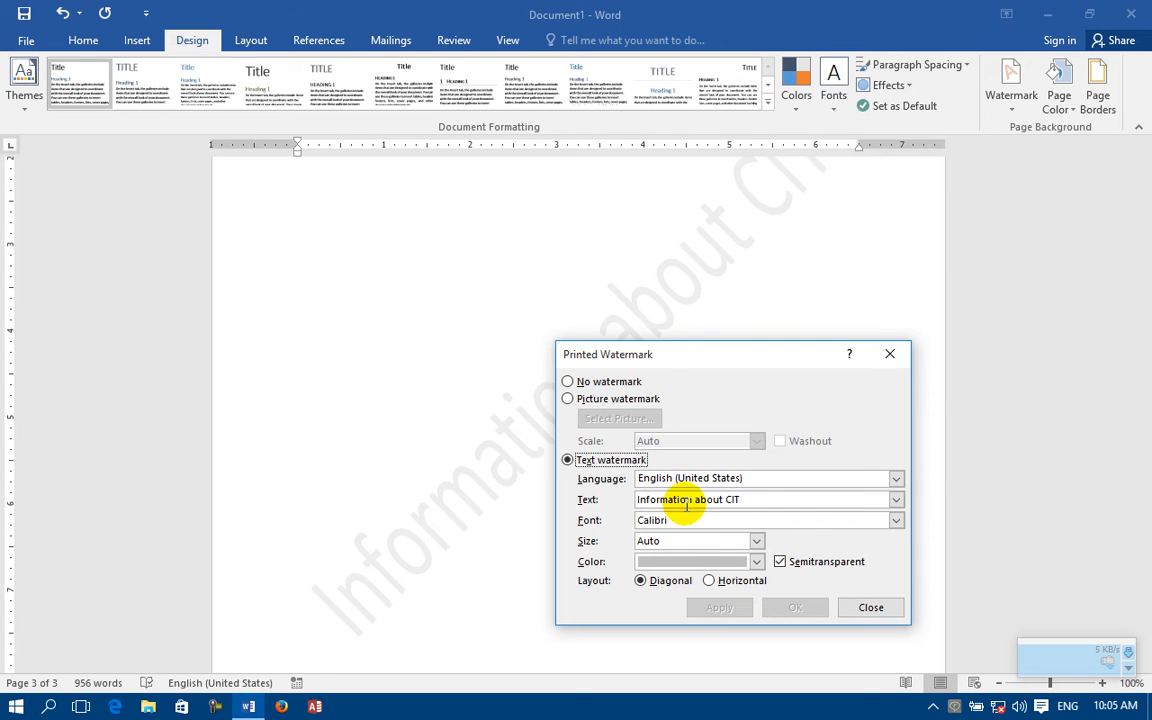
# Step: Apply the text watermark "اصلي" with the language Persian (Iran), and move the dialog aside to uncover it
pyautogui.click(766, 479)
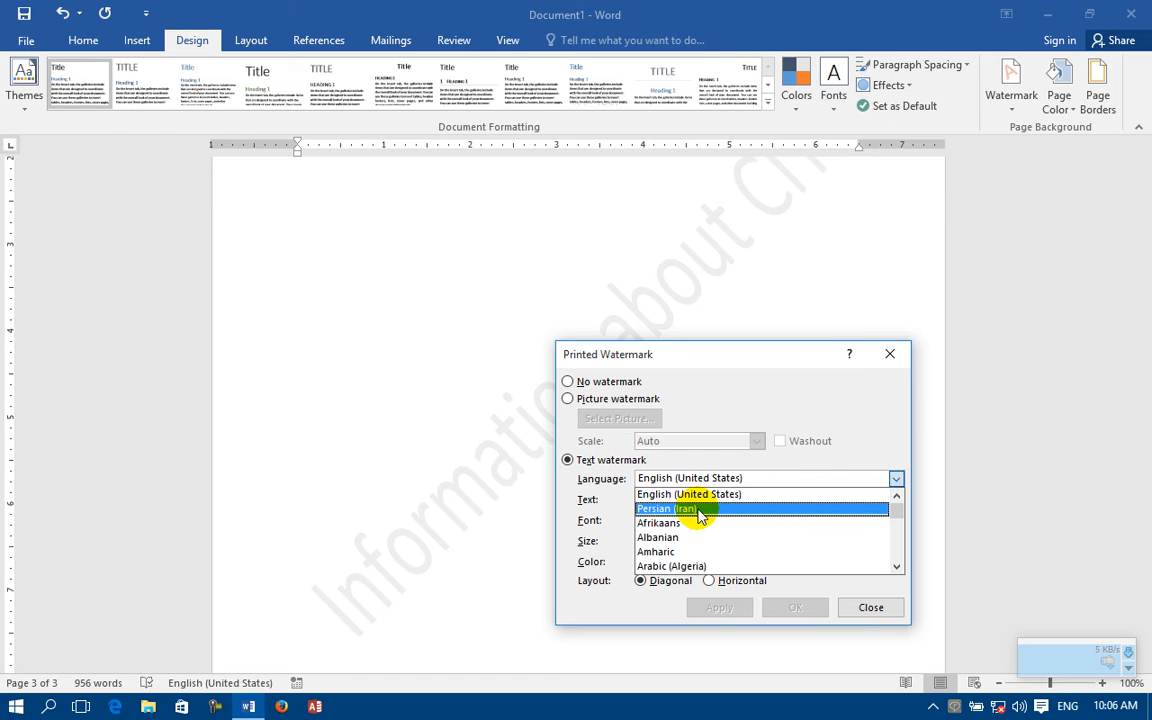
pyautogui.click(699, 512)
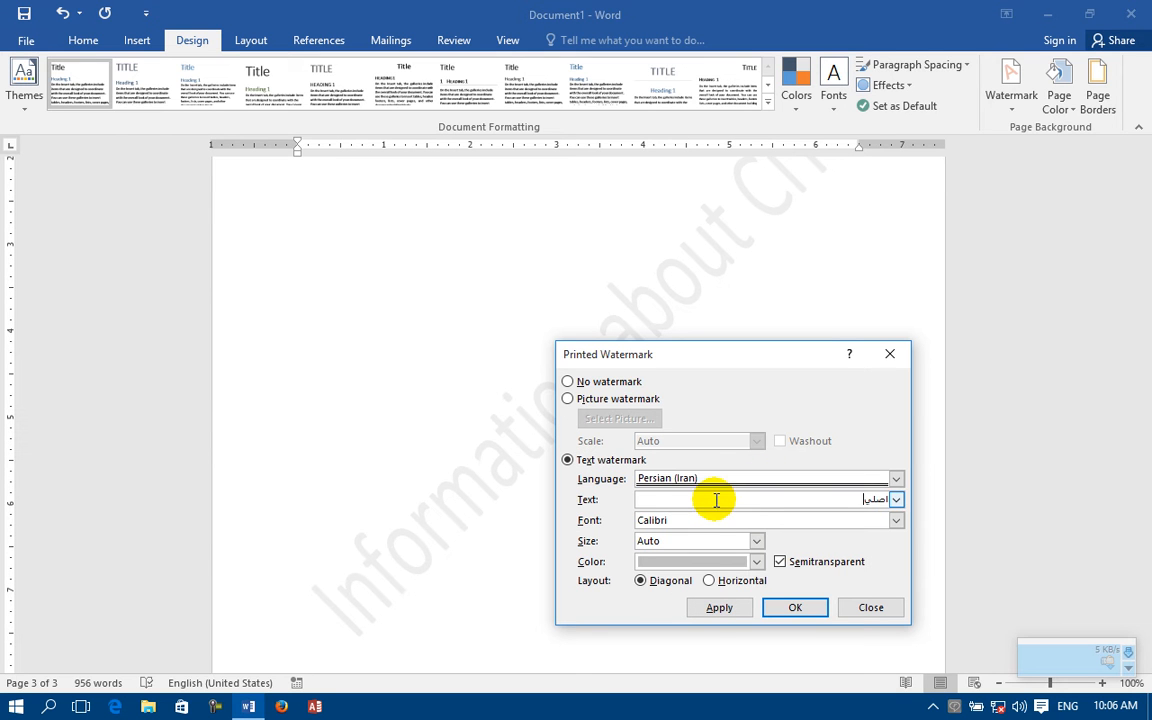
pyautogui.click(742, 608)
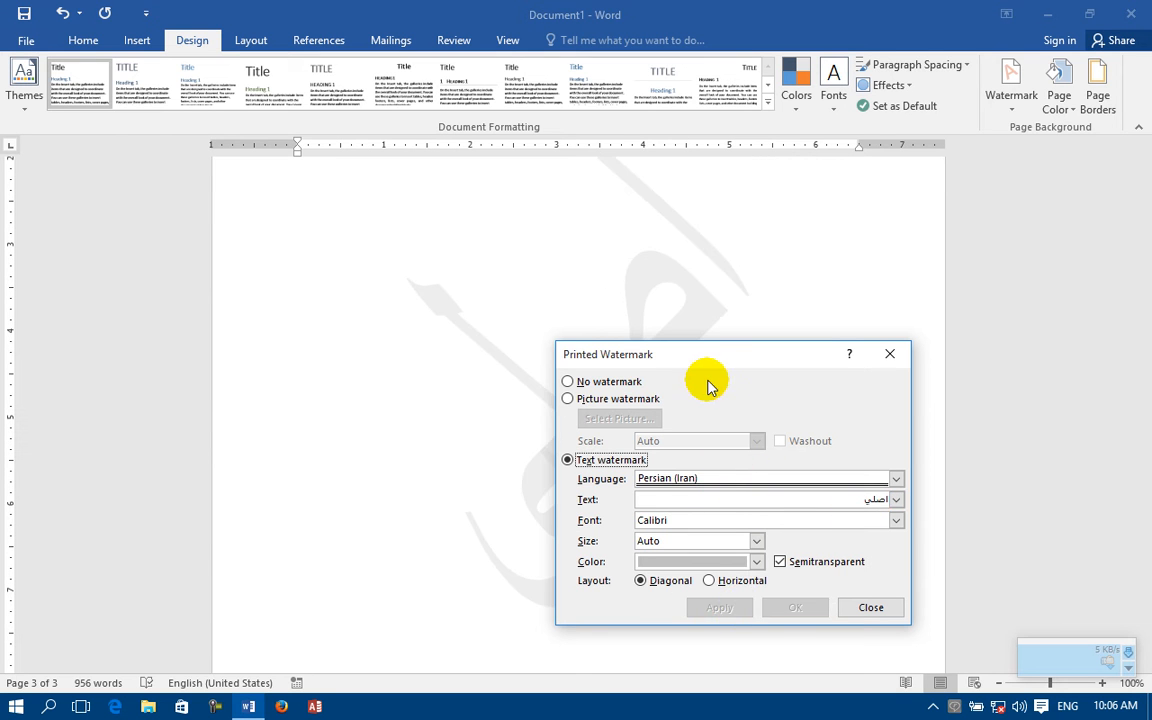
pyautogui.moveTo(713, 367); pyautogui.dragTo(775, 478)
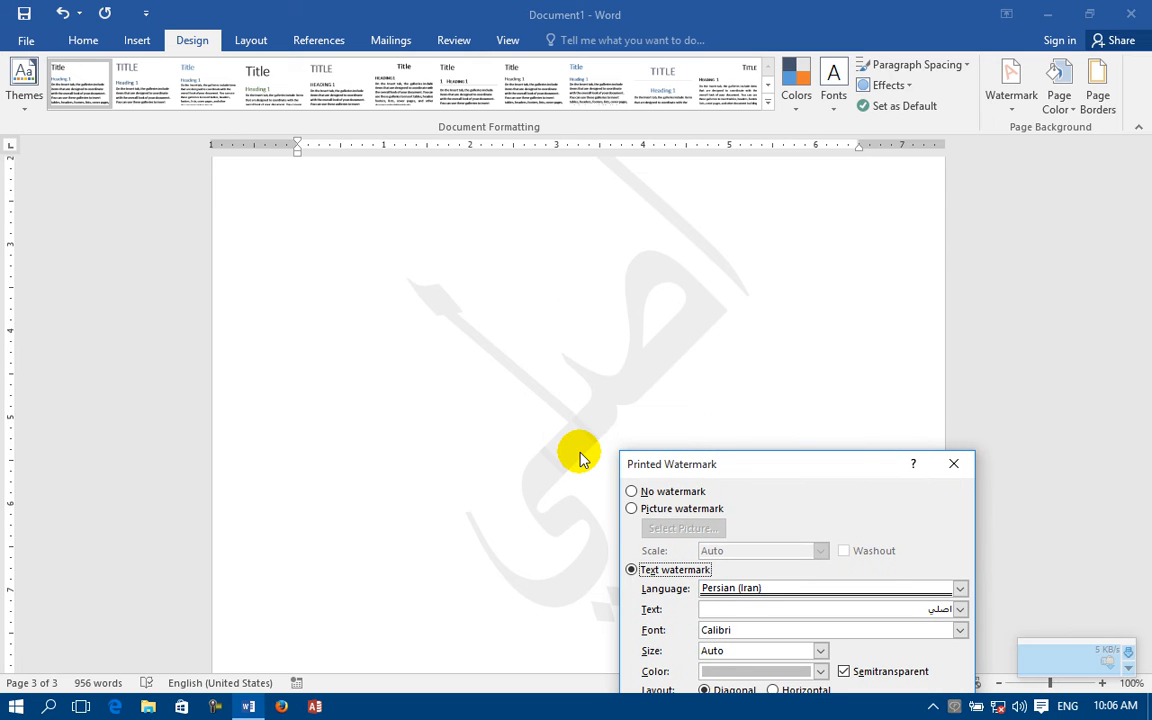
# Step: Switch the watermark language to English (United States), and apply the preset text "ASAP"
pyautogui.click(951, 588)
pyautogui.click(777, 606)
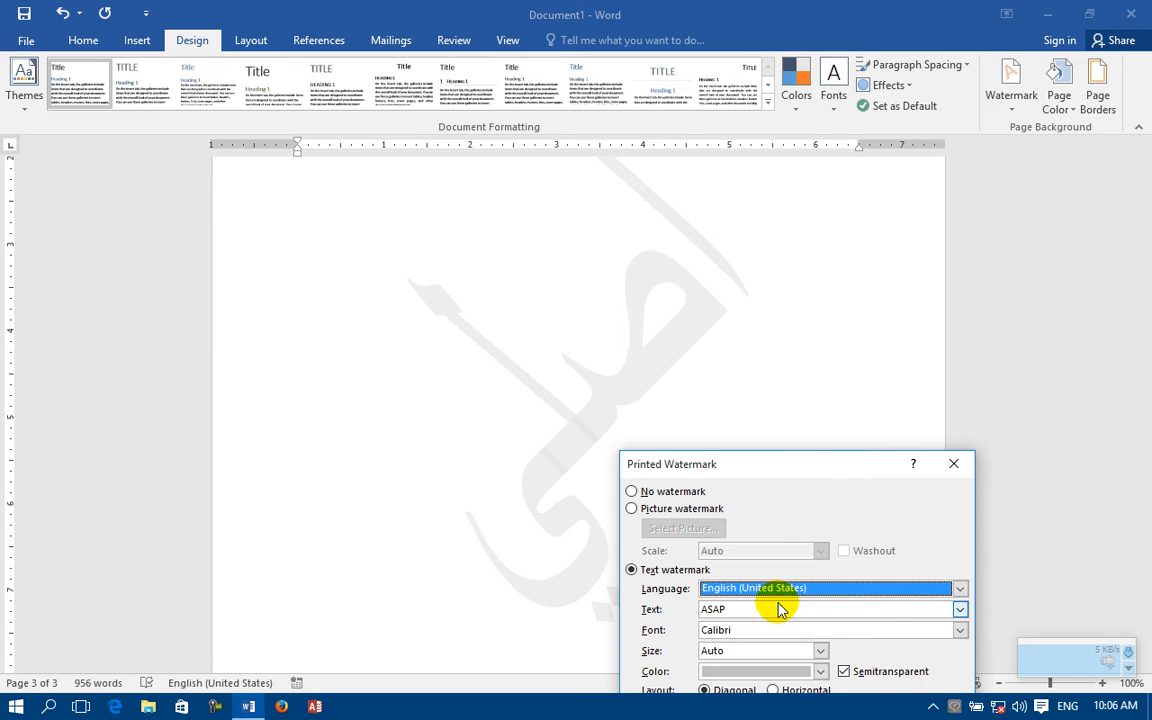
pyautogui.moveTo(802, 463); pyautogui.dragTo(812, 311)
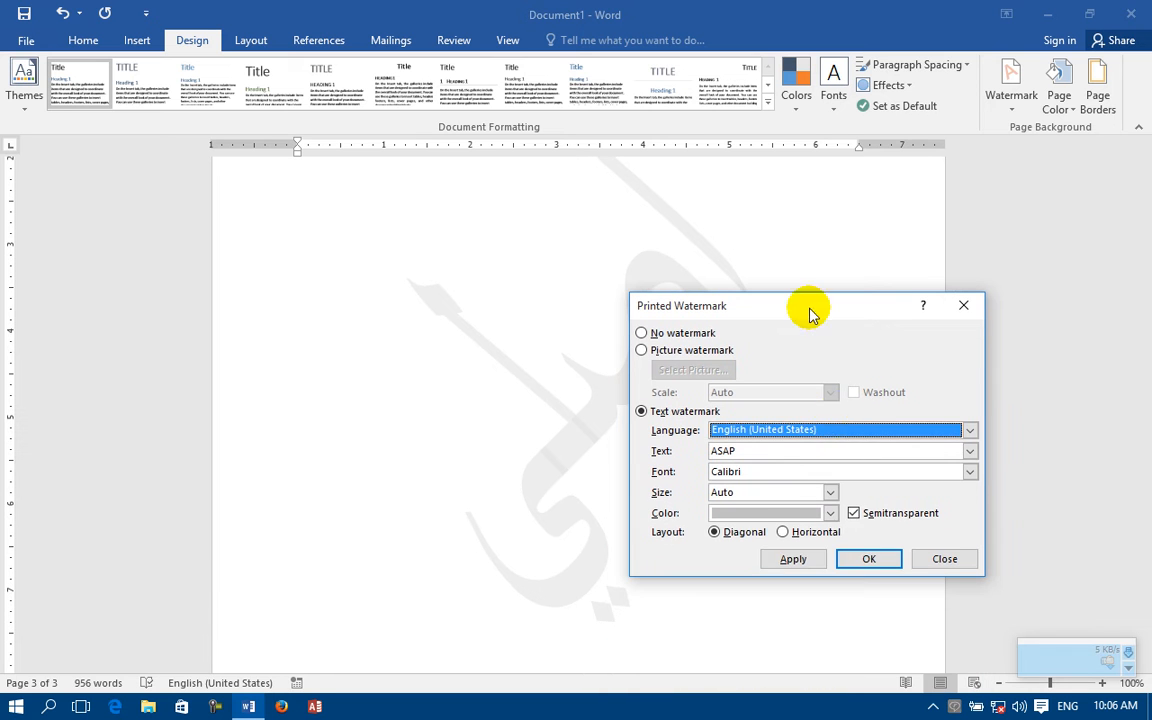
pyautogui.click(800, 558)
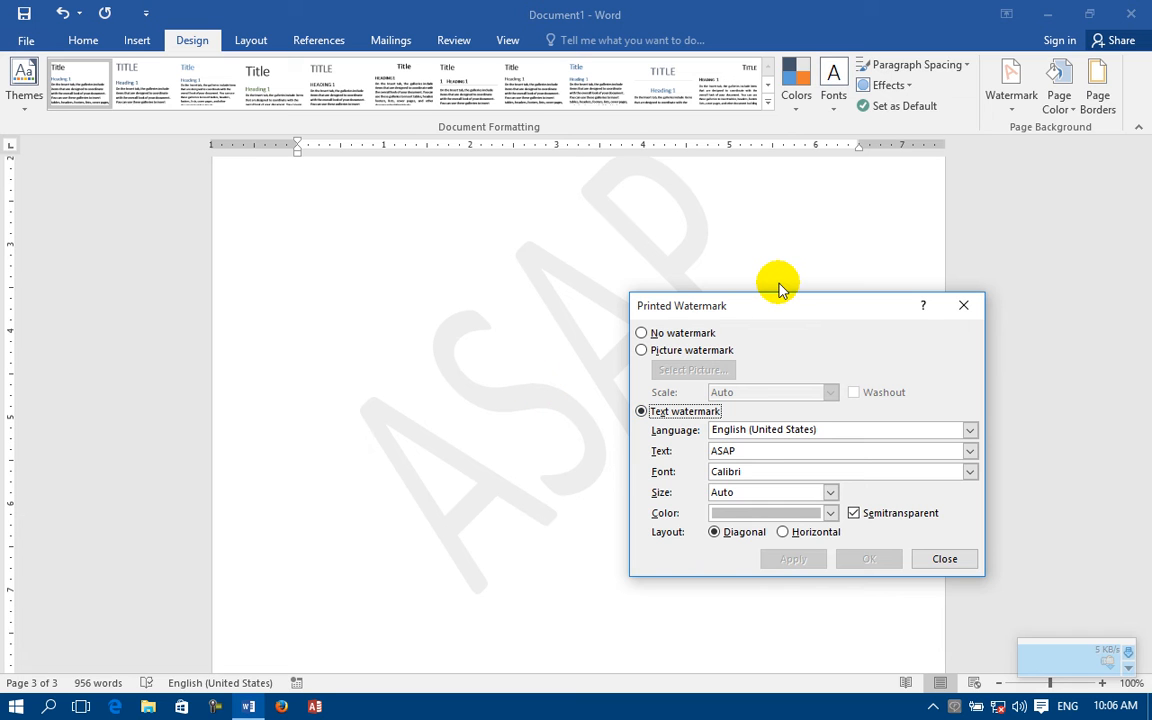
# Step: Change the watermark text to "by" followed by the author's first name, set its font to Impact, and apply it
pyautogui.click(753, 451)
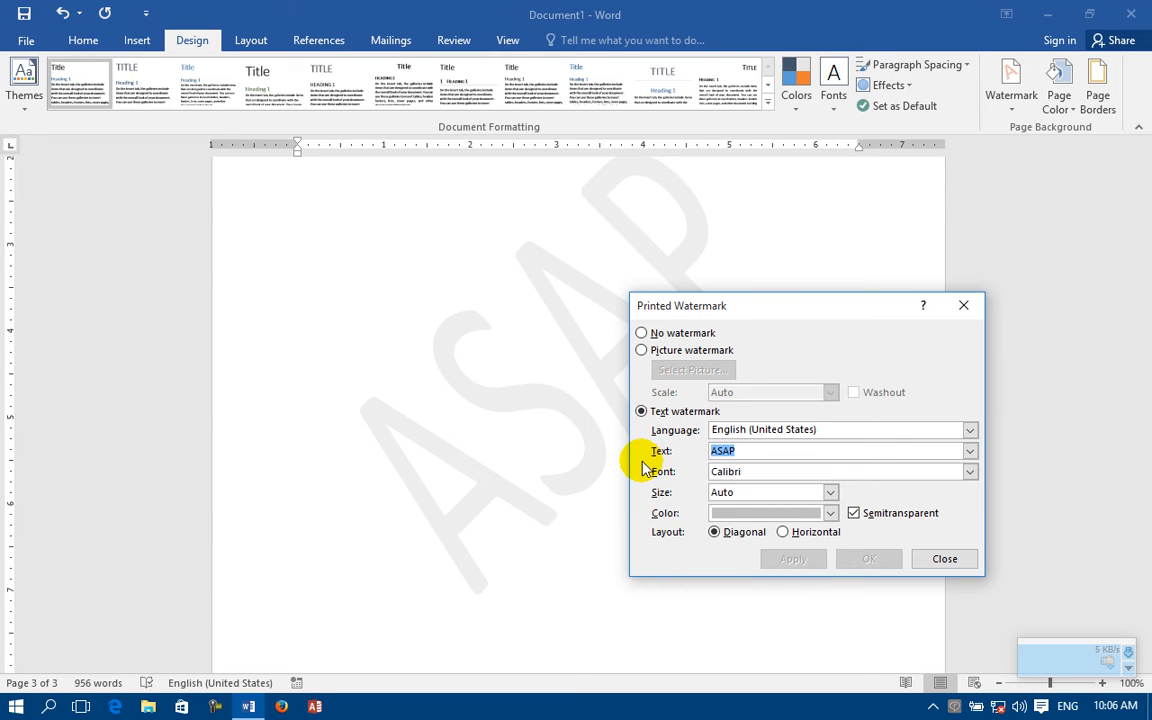
pyautogui.write('by ahmad')
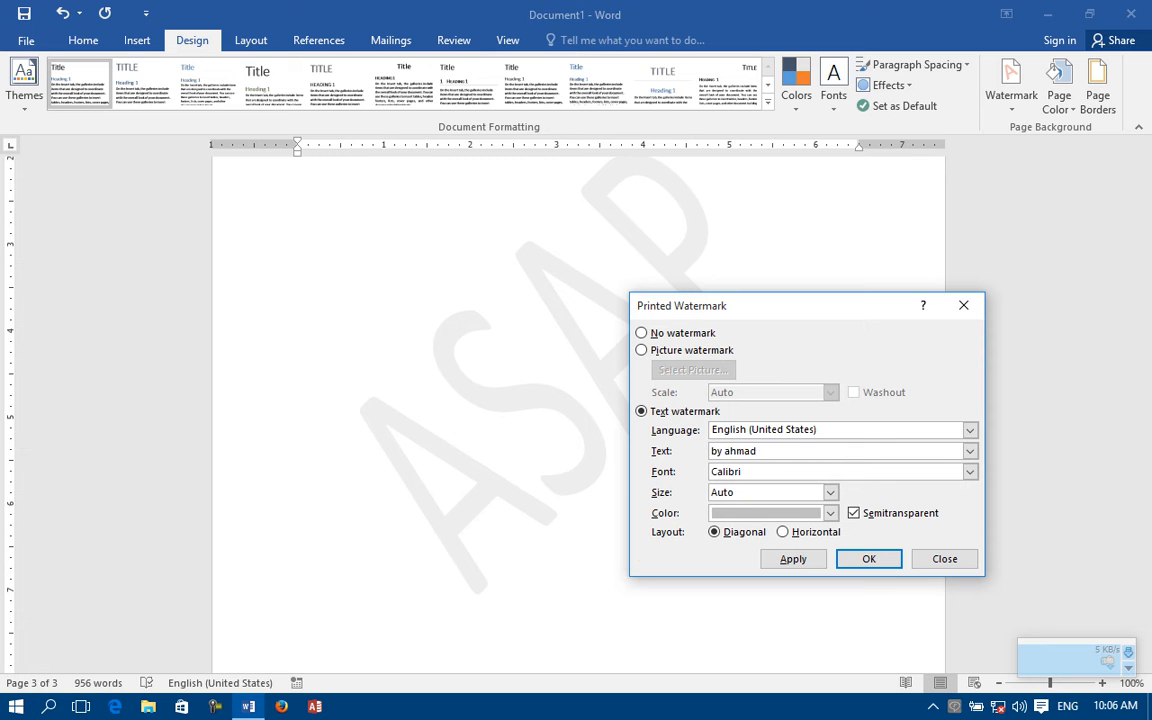
pyautogui.moveTo(753, 471); pyautogui.dragTo(632, 468)
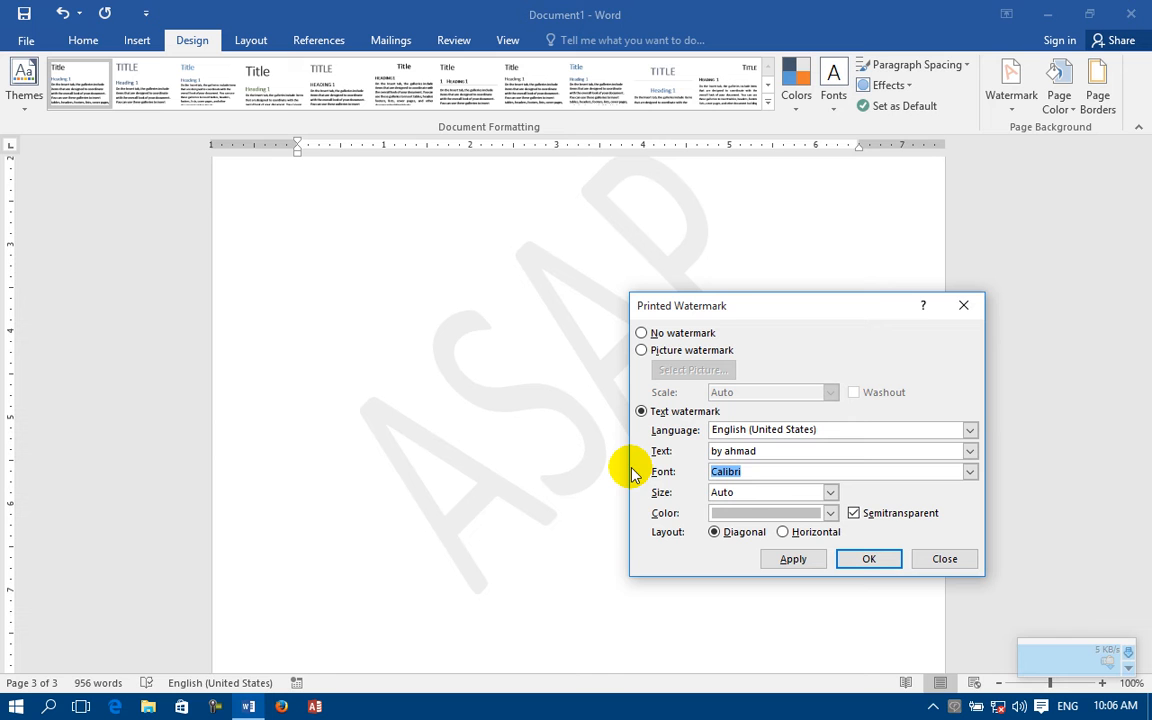
pyautogui.click(970, 471)
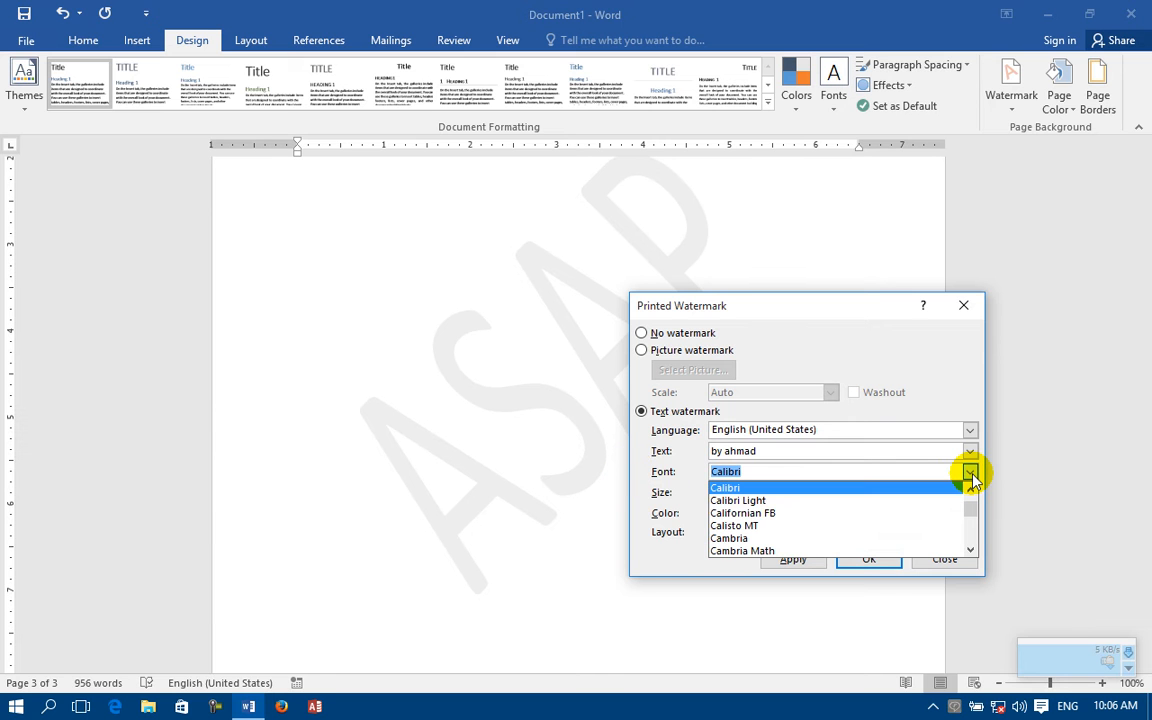
pyautogui.write('i')
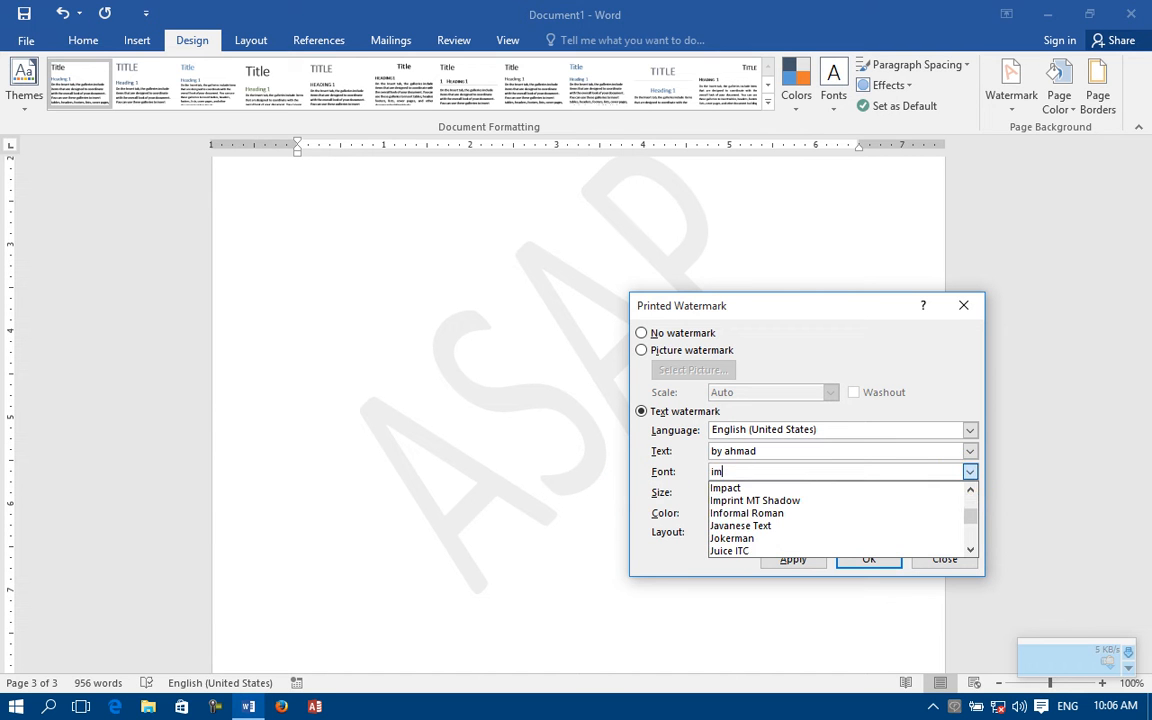
pyautogui.write('mpact')
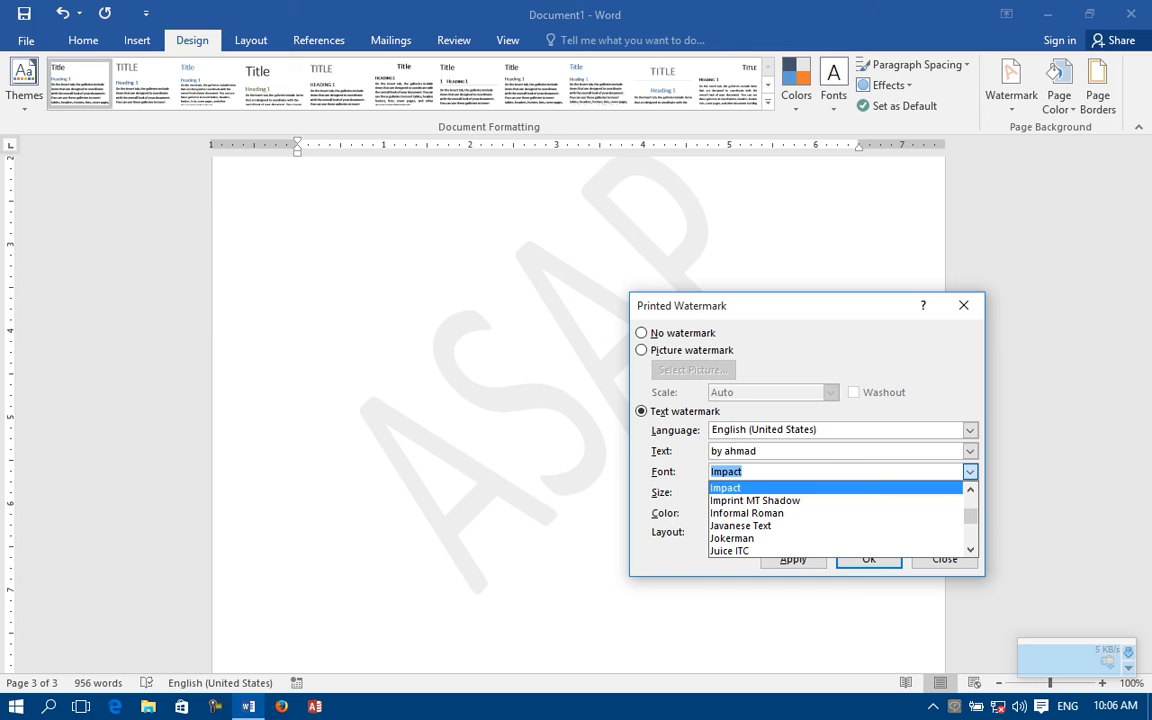
pyautogui.click(764, 487)
pyautogui.click(795, 561)
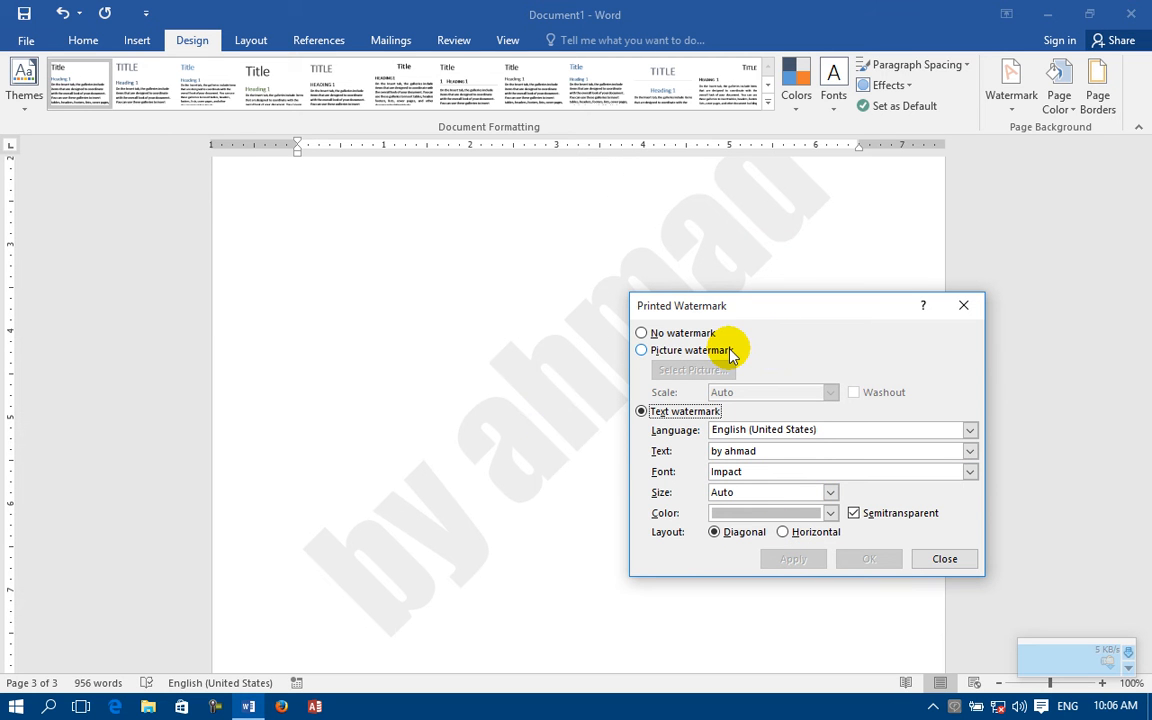
# Step: Try the text watermark at size 40, and set its size back to Auto
pyautogui.moveTo(753, 490); pyautogui.dragTo(693, 500)
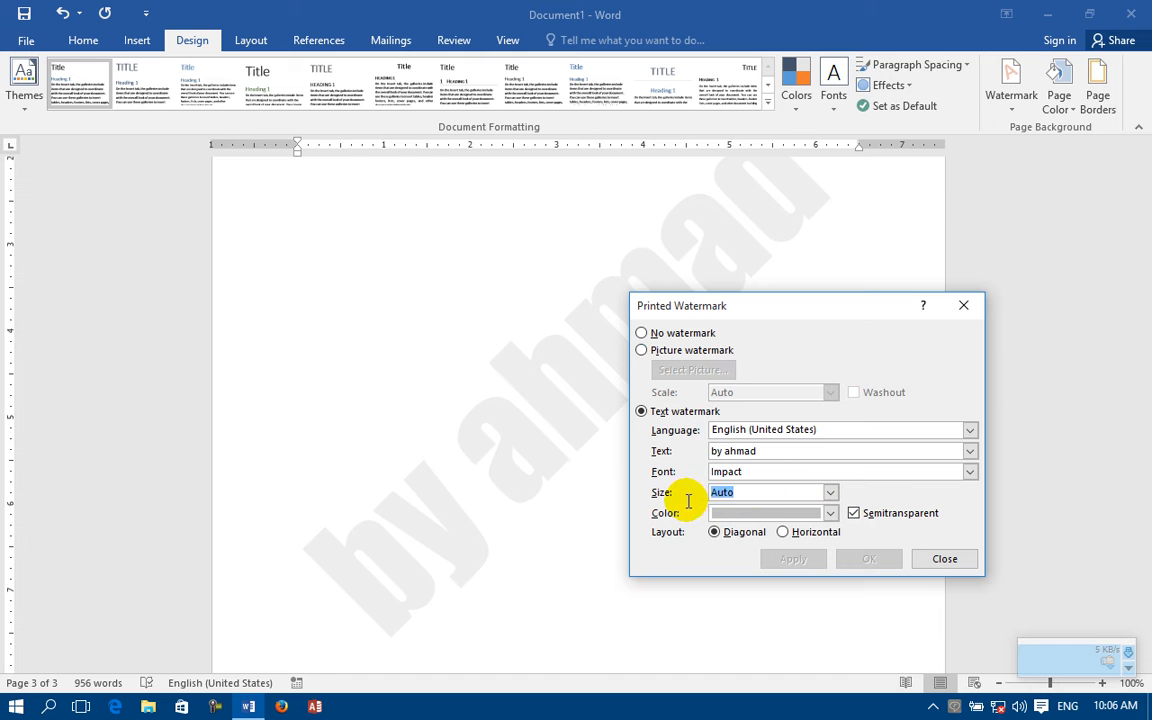
pyautogui.click(830, 493)
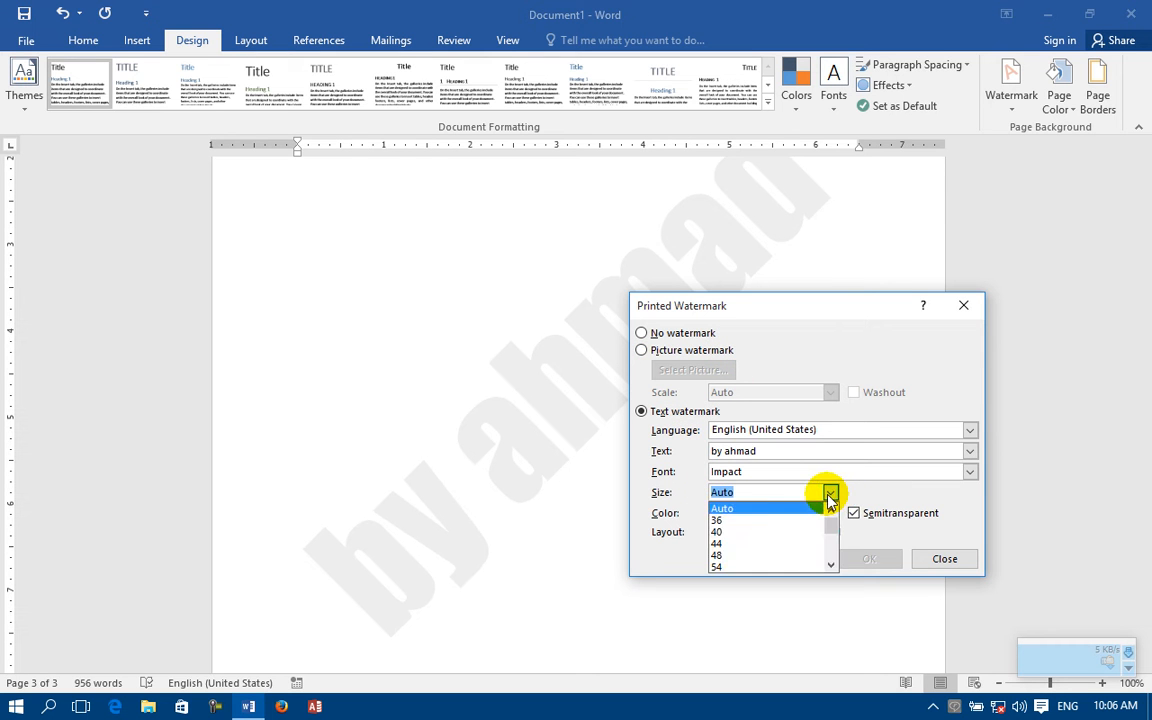
pyautogui.click(730, 532)
pyautogui.click(779, 560)
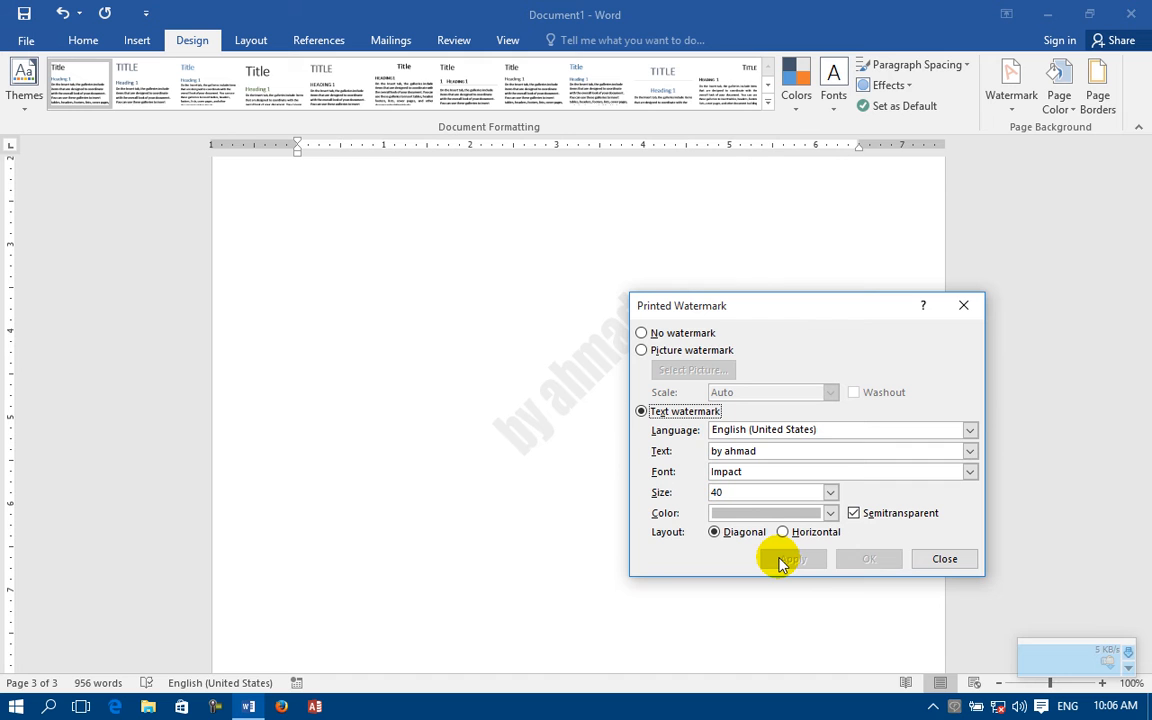
pyautogui.click(830, 492)
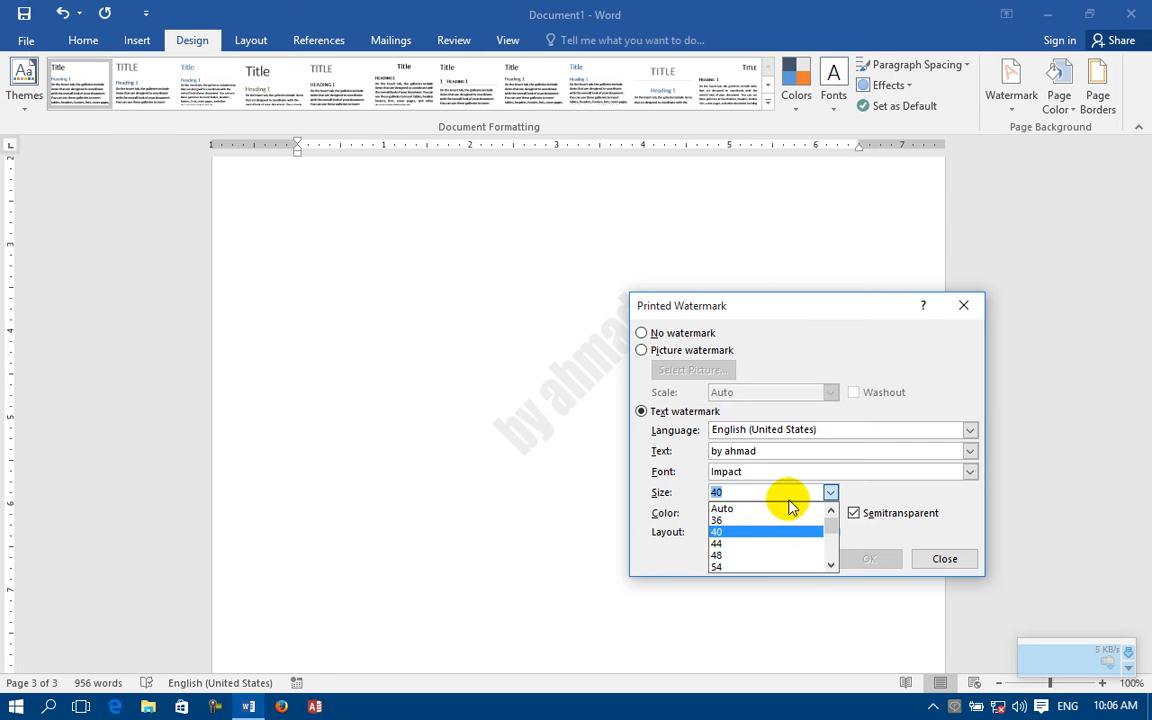
pyautogui.click(757, 512)
pyautogui.click(768, 558)
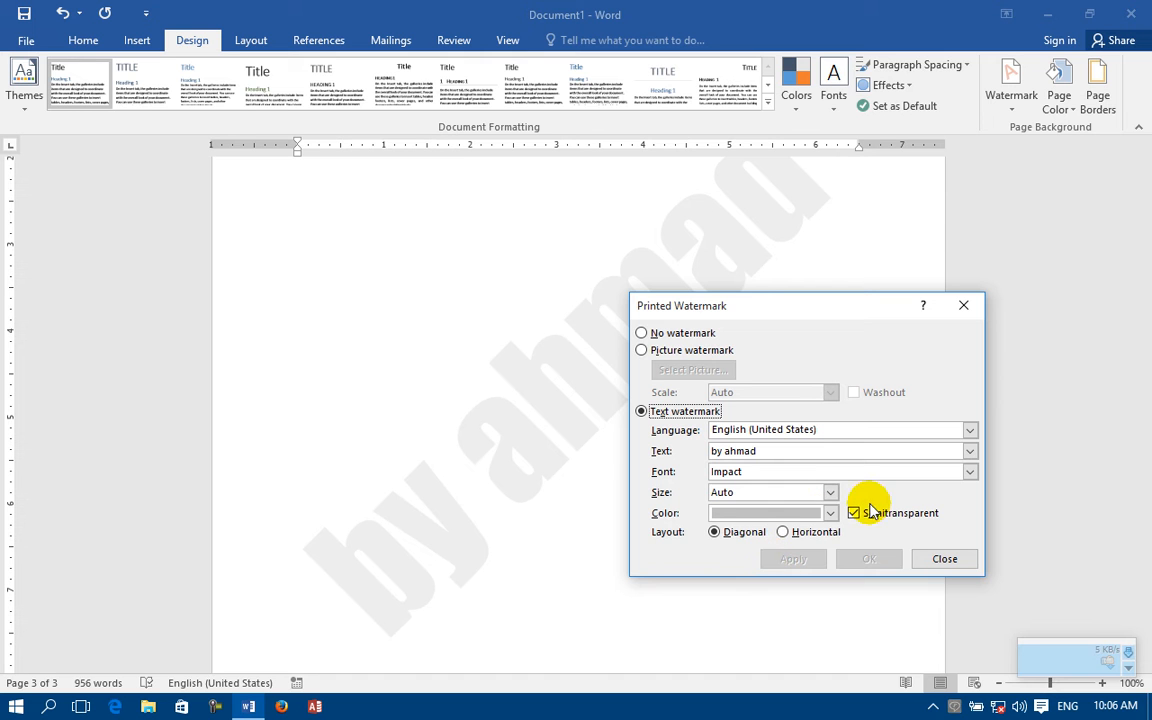
# Step: Turn off Semitransparent for the text watermark for comparison, and reapply it
pyautogui.click(869, 518)
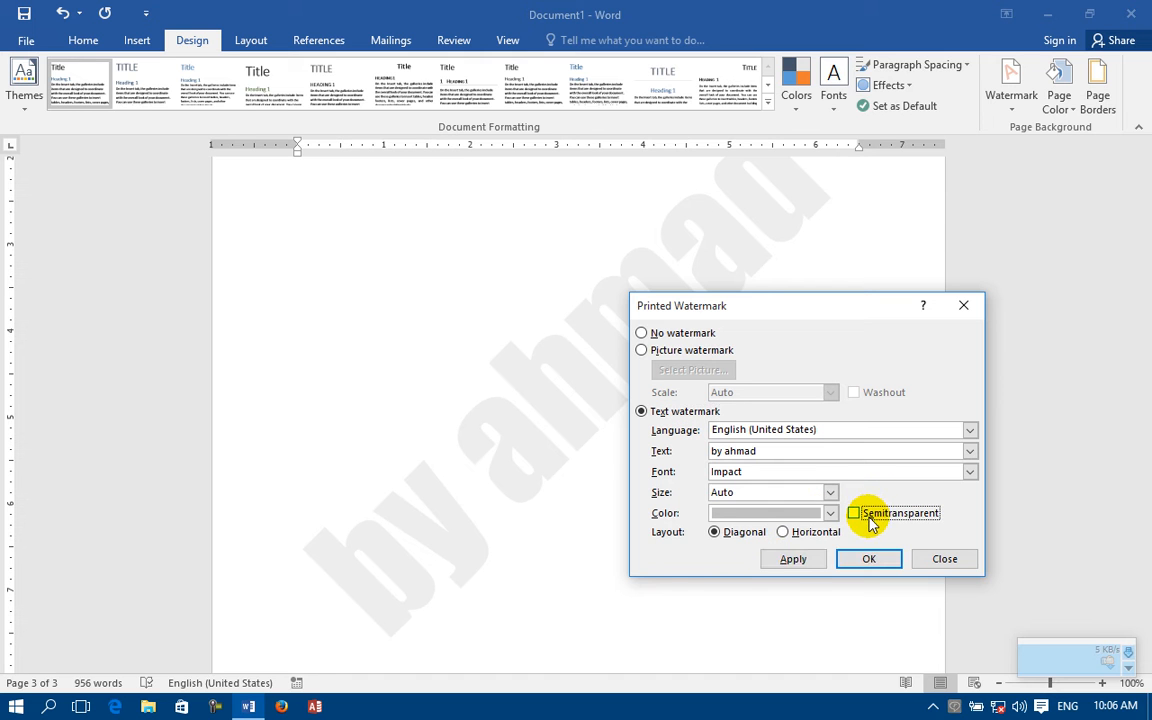
pyautogui.click(790, 560)
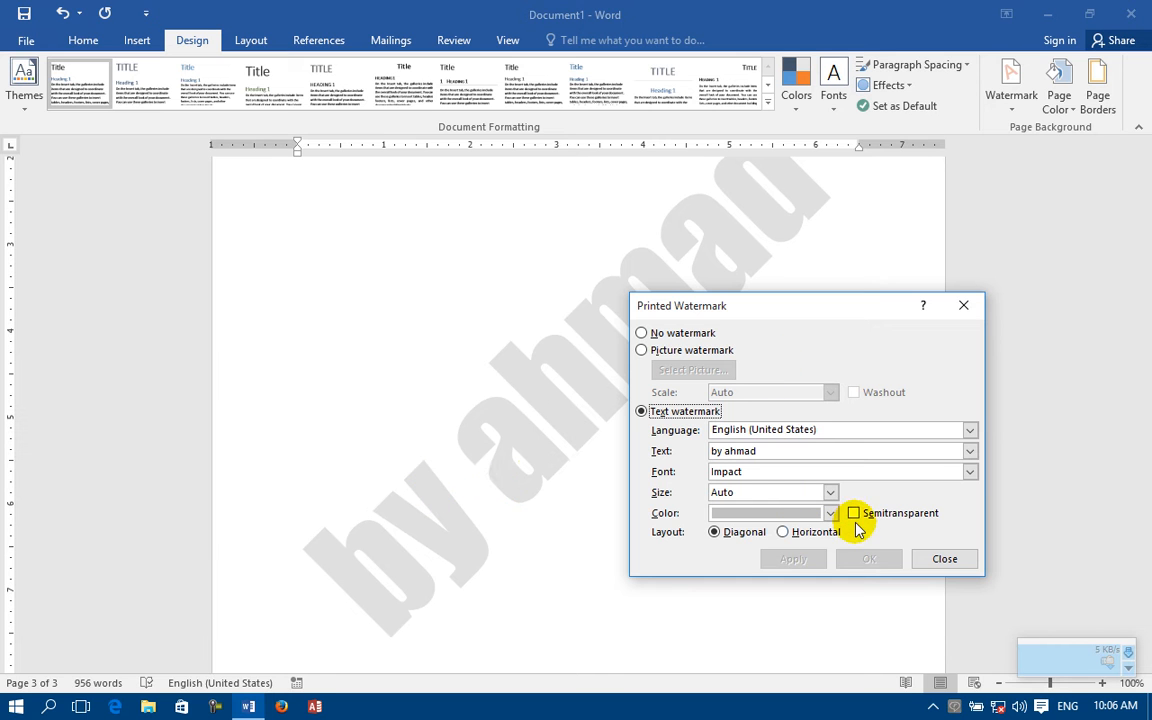
pyautogui.click(855, 515)
pyautogui.click(792, 559)
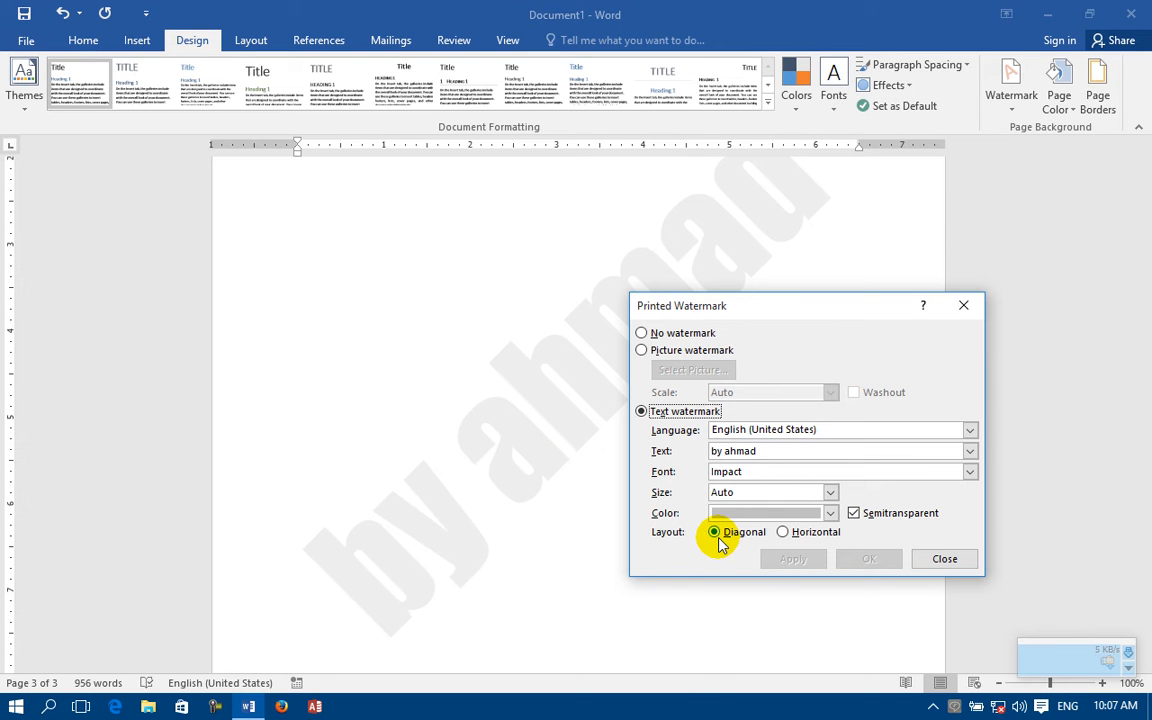
# Step: Try the Horizontal layout for the text watermark, and return it to Diagonal
pyautogui.click(785, 532)
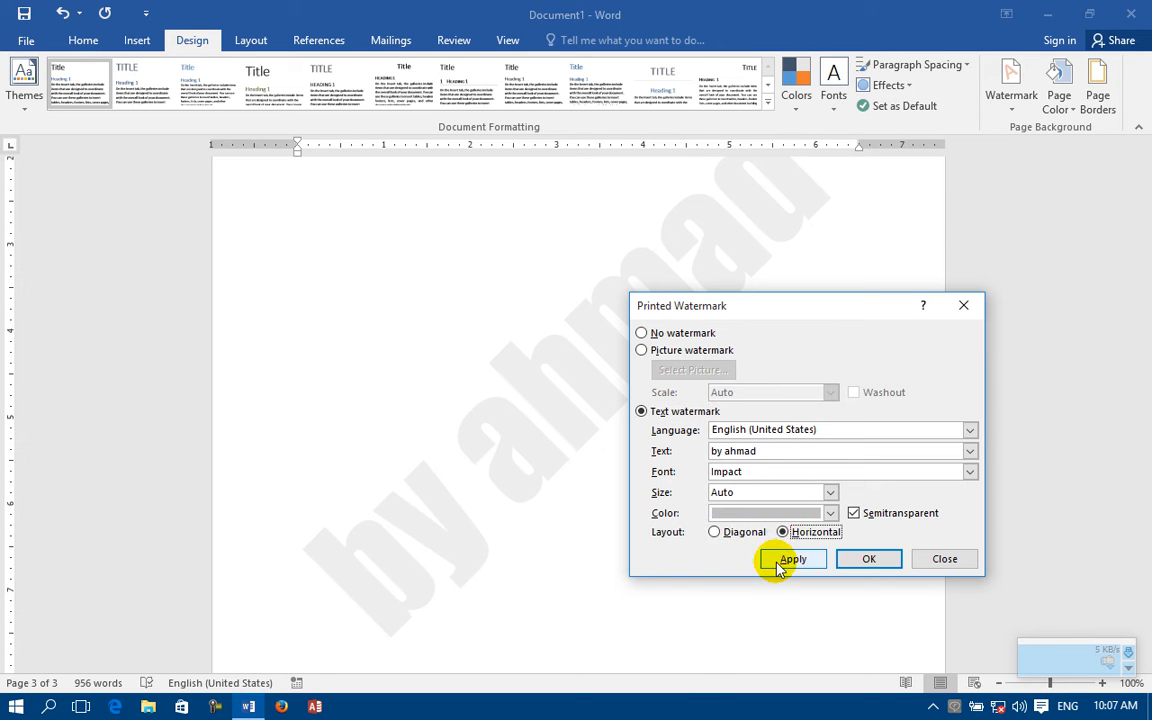
pyautogui.click(783, 559)
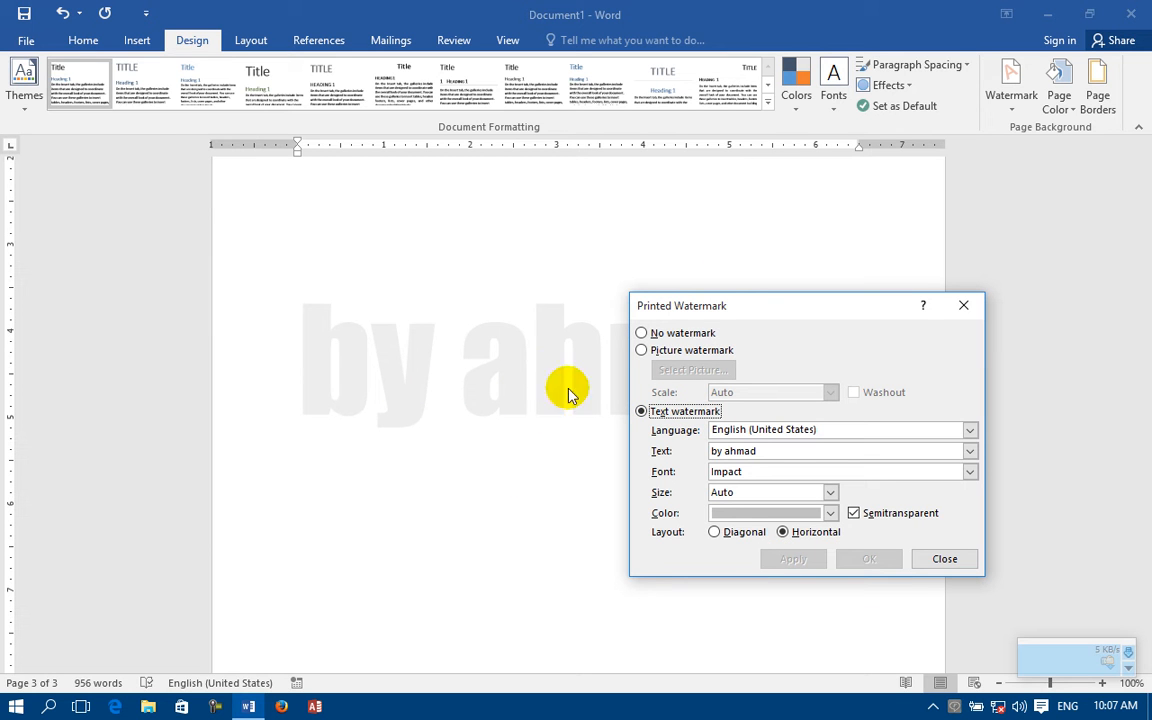
pyautogui.click(734, 532)
pyautogui.click(787, 565)
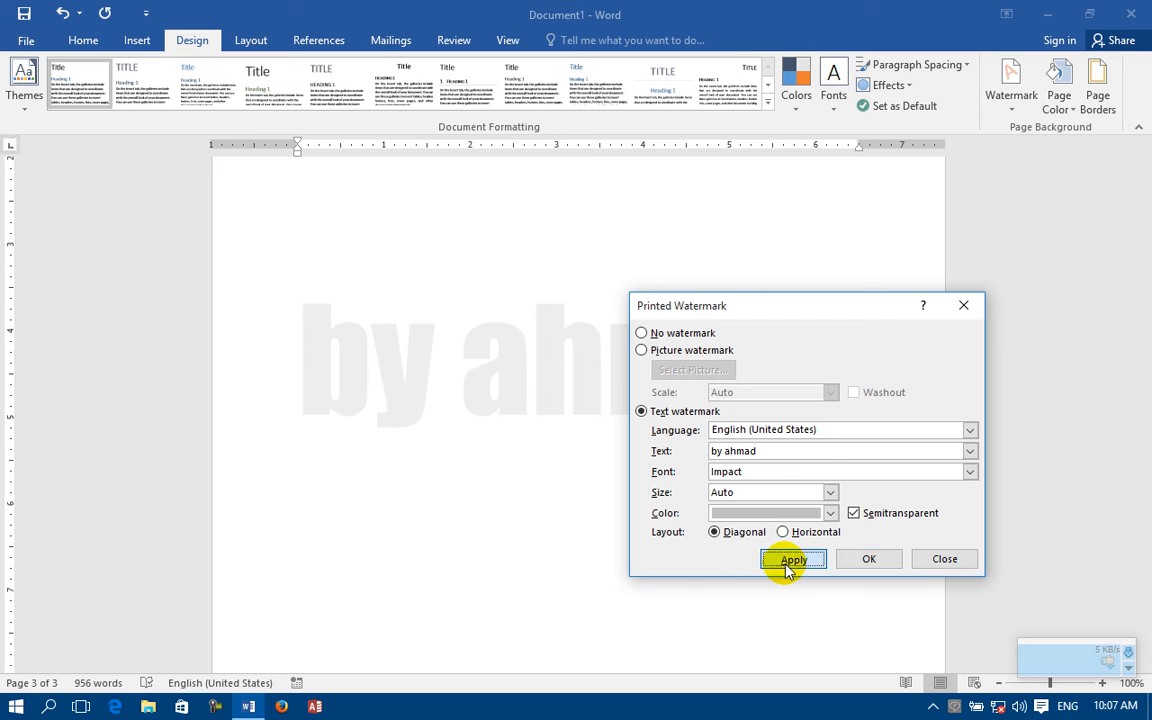
# Step: Leave the custom watermark settings, and remove the watermark from the document
pyautogui.click(942, 556)
pyautogui.click(1005, 108)
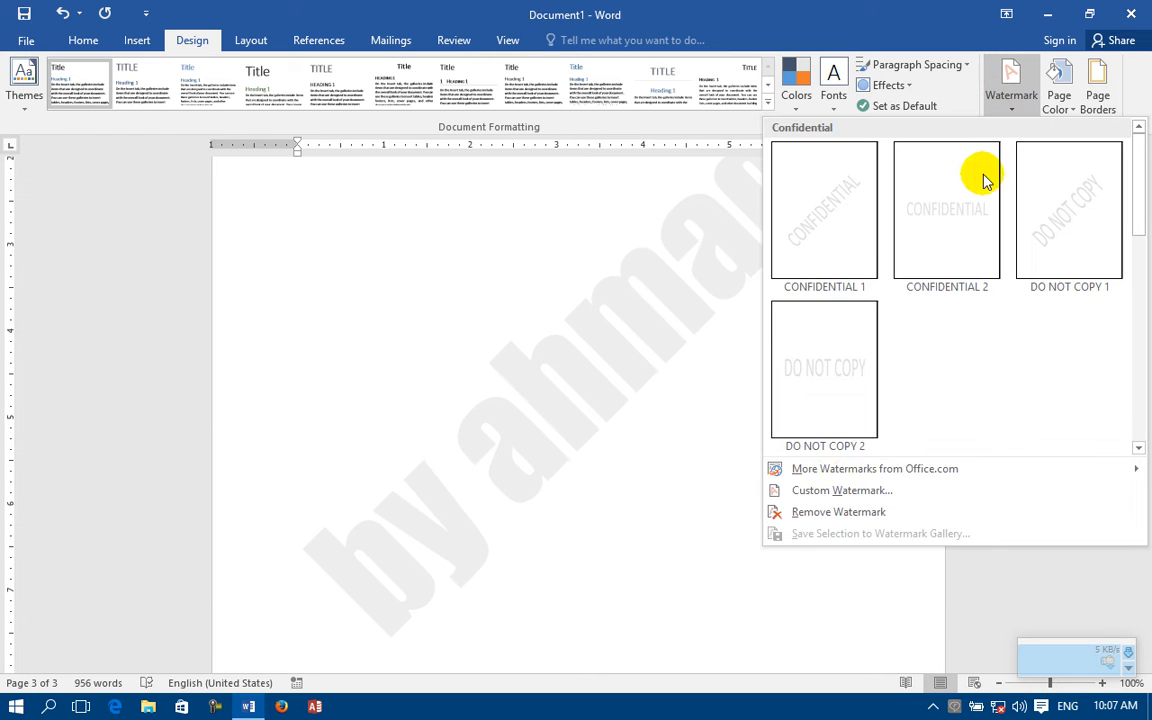
pyautogui.click(836, 513)
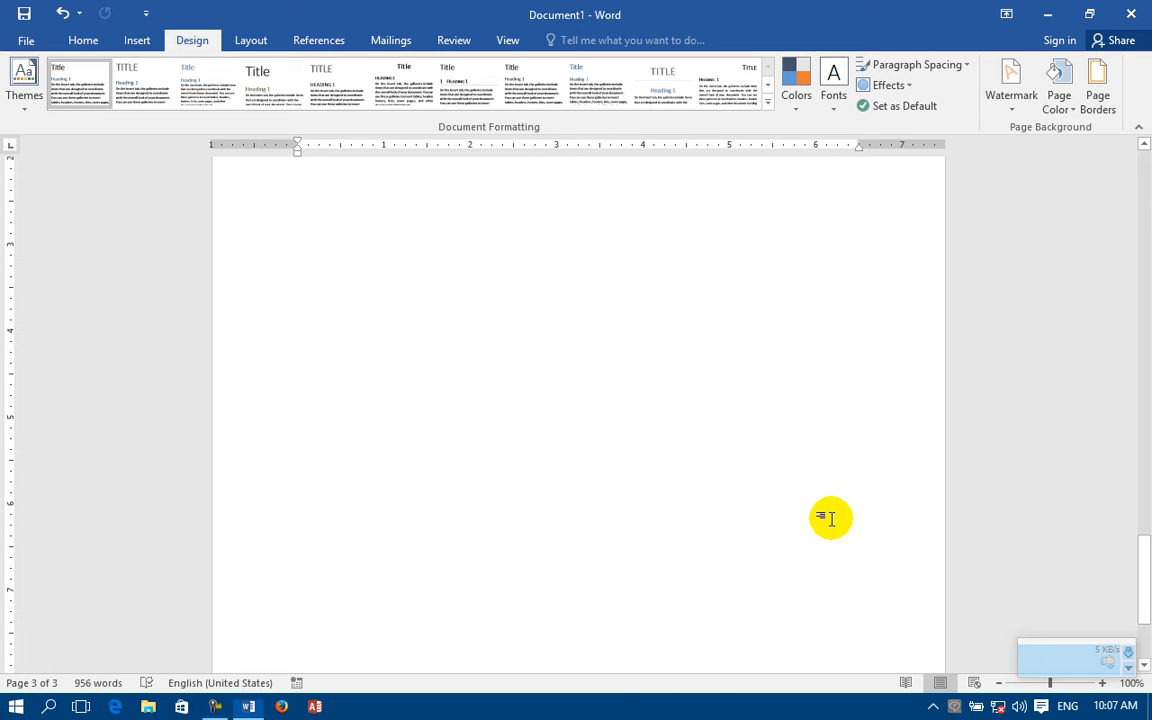
# Step: Set the page color to a medium blue-gray theme shade
pyautogui.click(1069, 112)
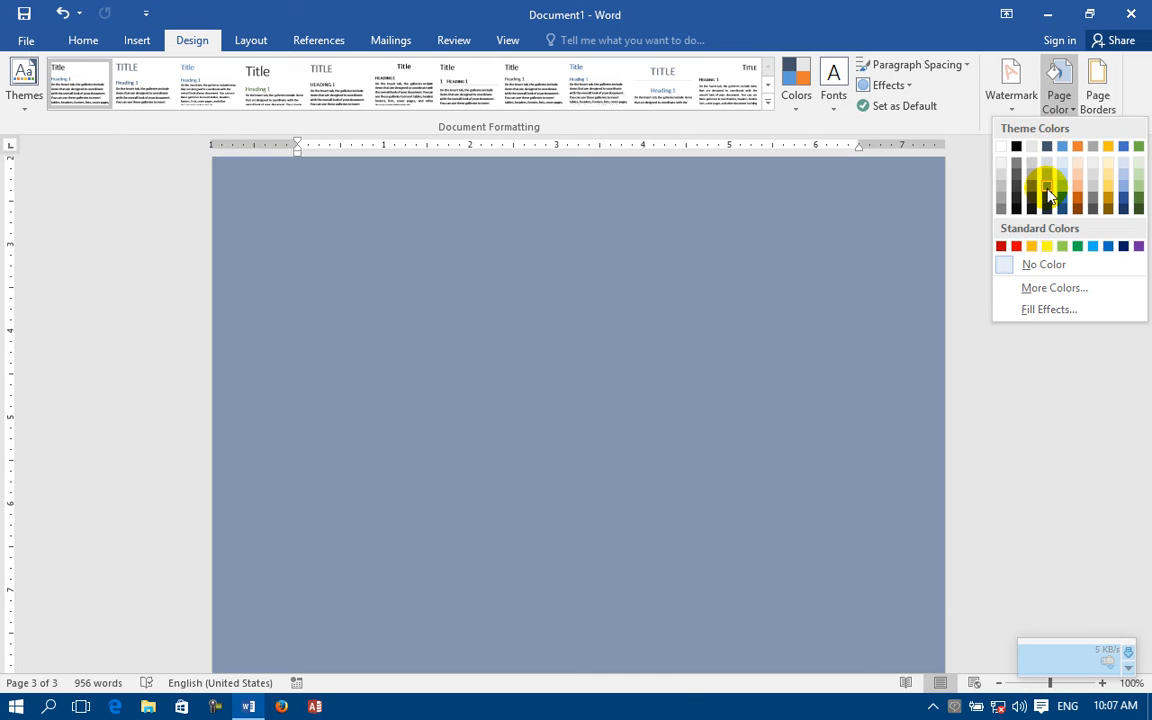
pyautogui.click(1047, 190)
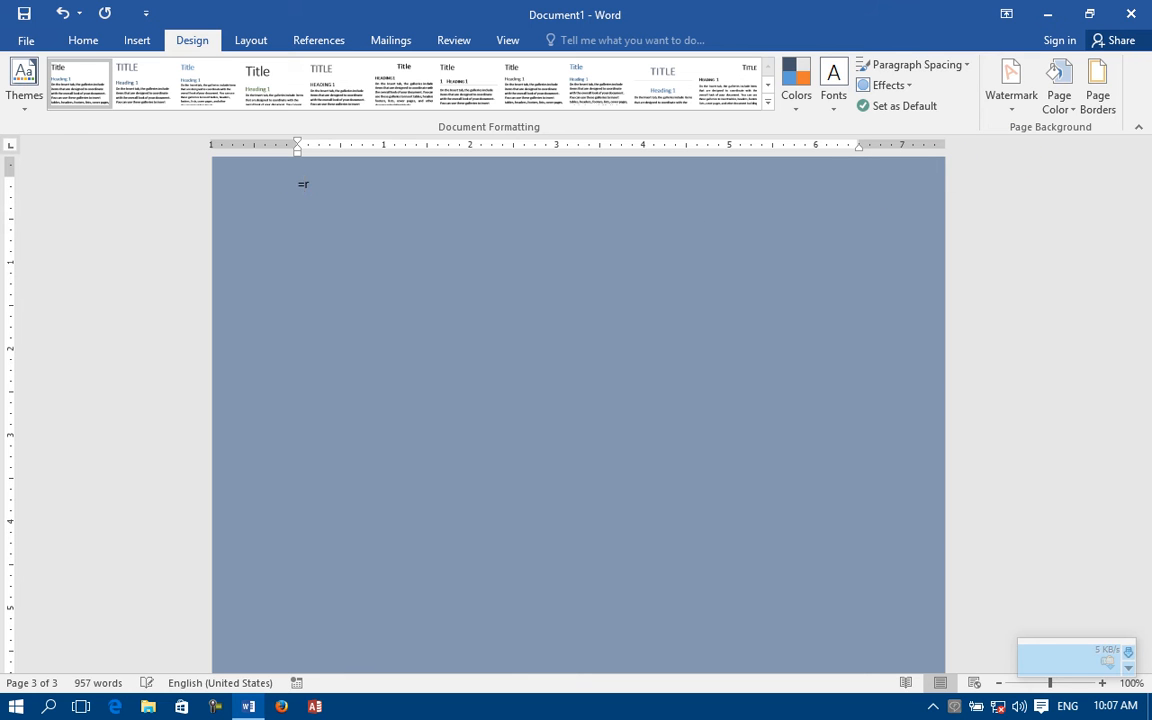
# Step: Generate Word's random sample paragraphs on the page, and repeat the insertion to extend the text over further pages
pyautogui.write(')')
pyautogui.press('Return')
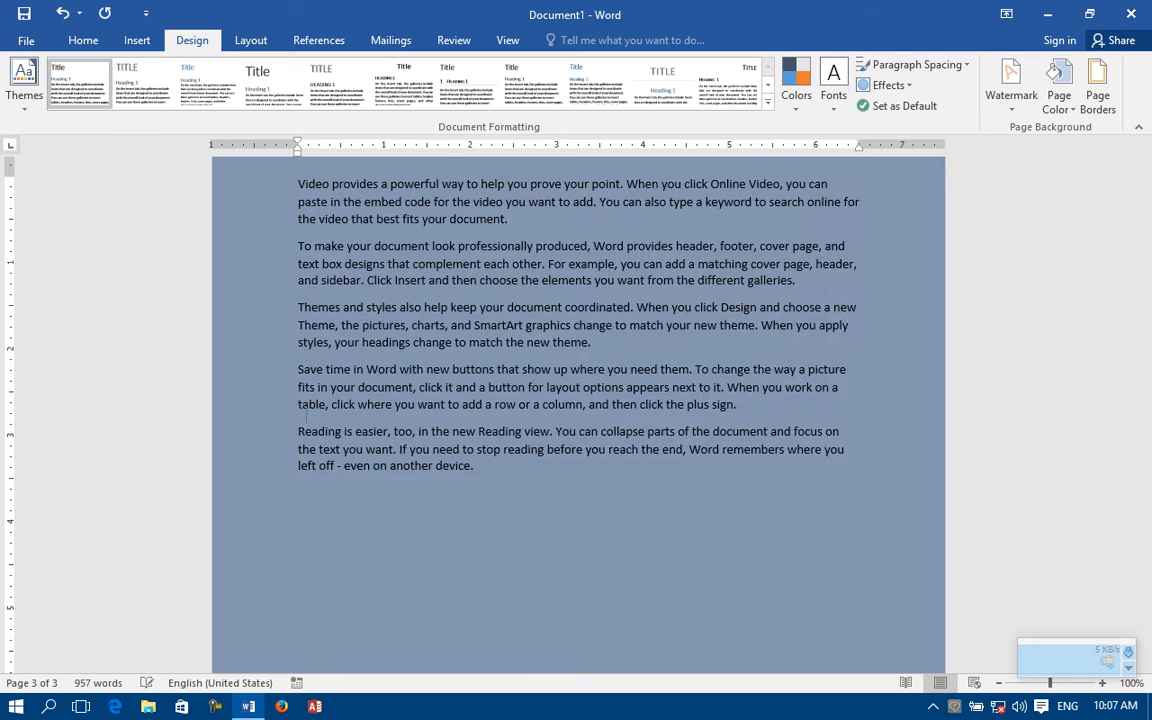
pyautogui.press('F4')
pyautogui.press('F4')
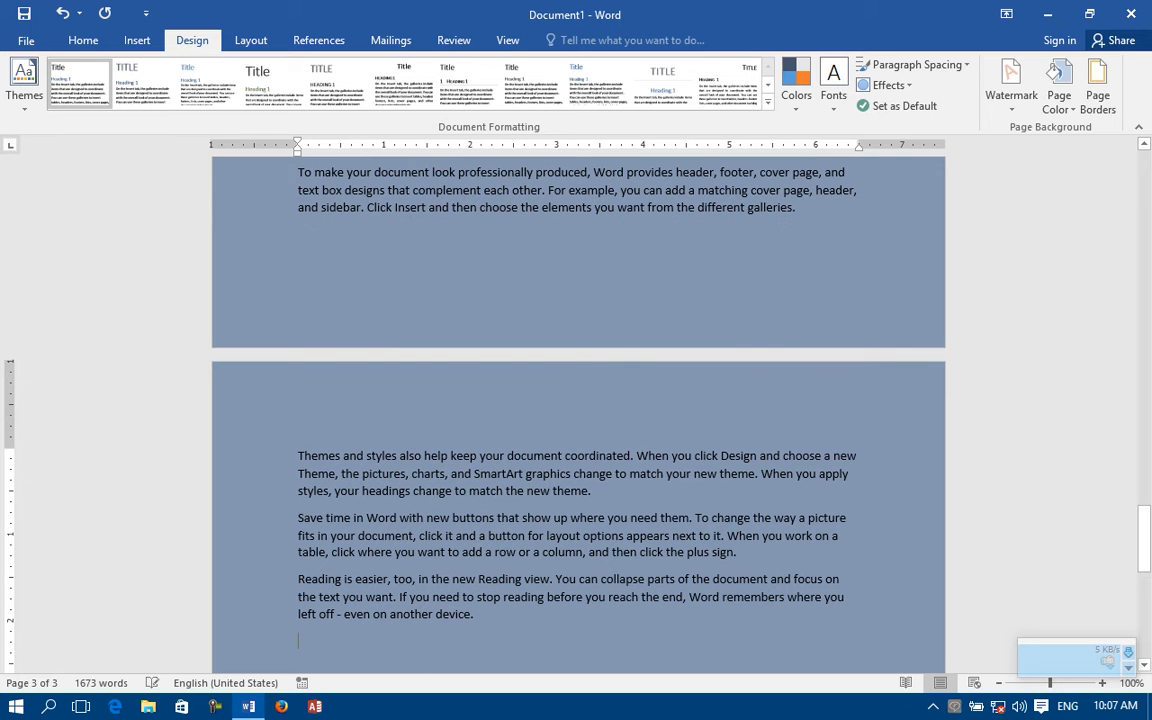
# Step: Try white as the page color, and replace it with a light blue theme shade
pyautogui.scroll(2, 1113, 84)
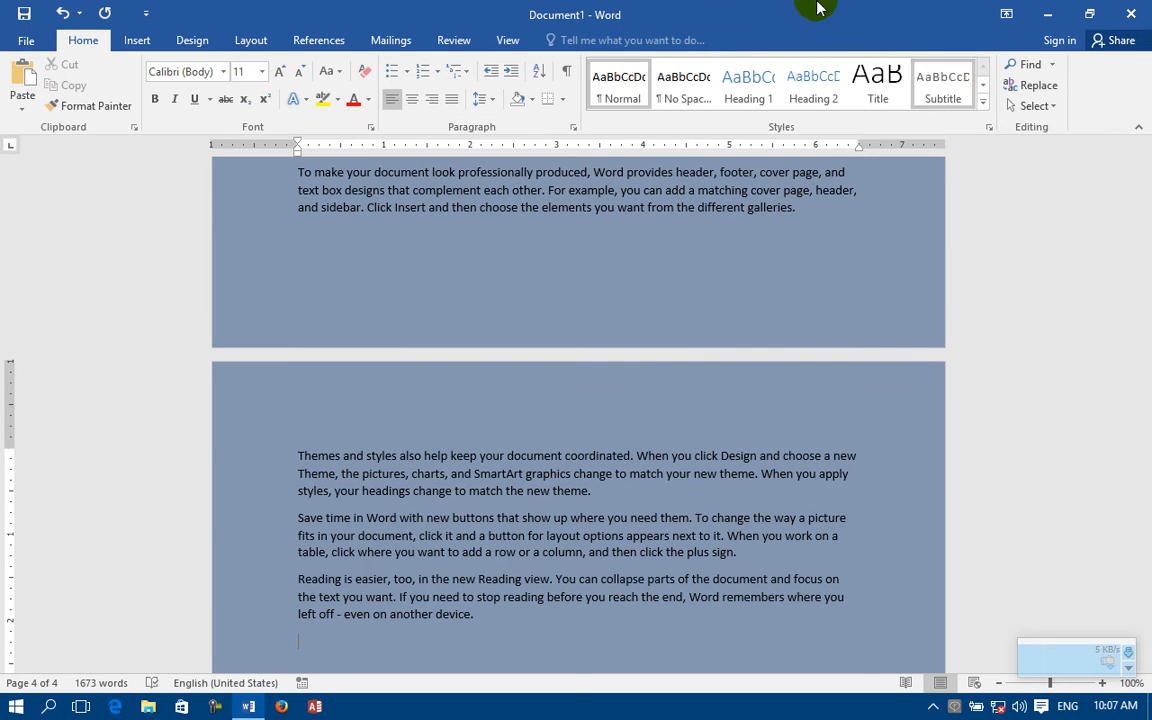
pyautogui.click(192, 45)
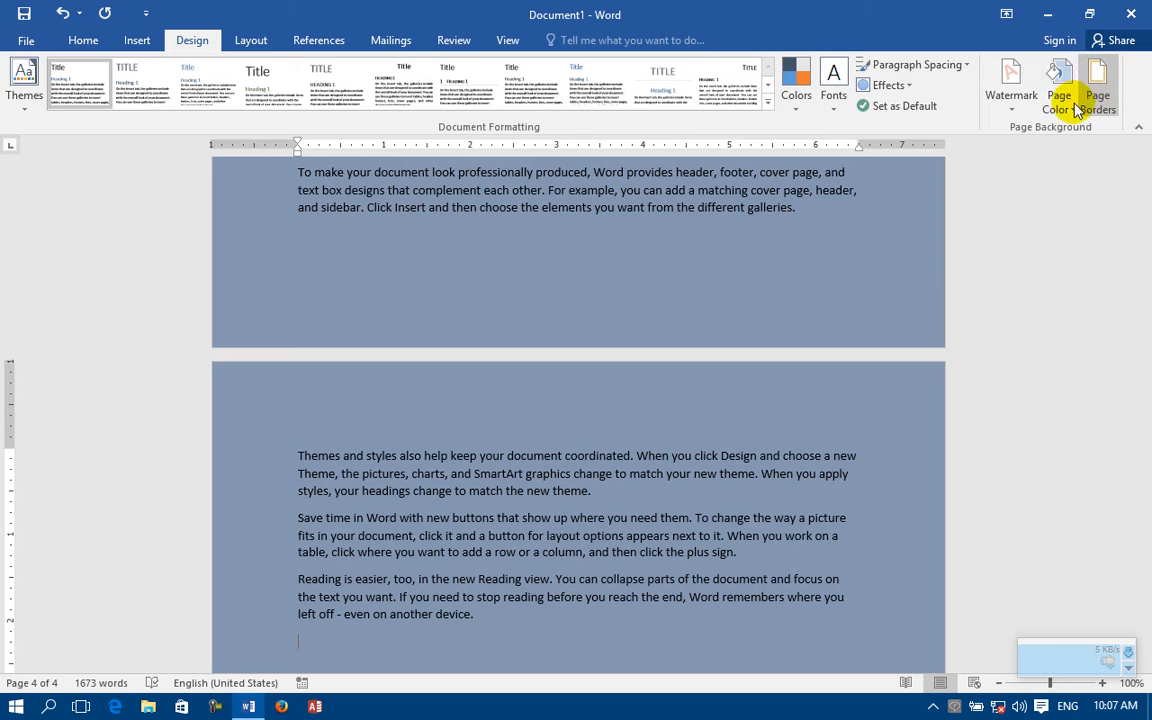
pyautogui.click(1058, 90)
pyautogui.click(1000, 148)
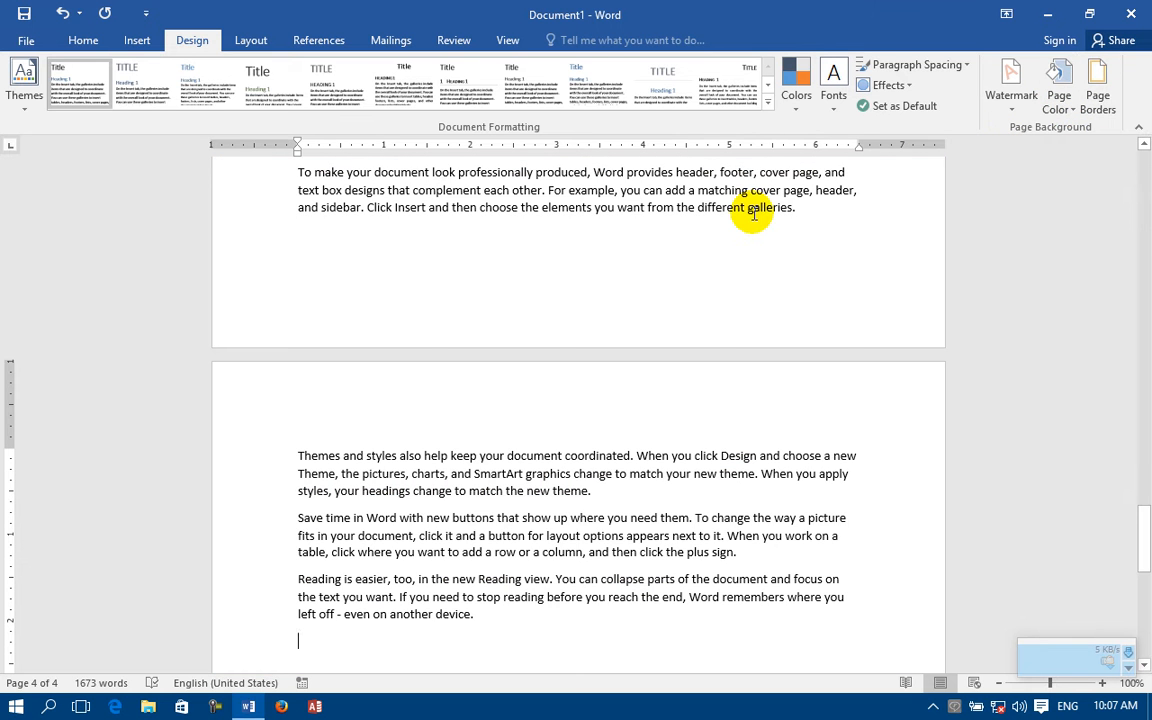
pyautogui.click(1059, 100)
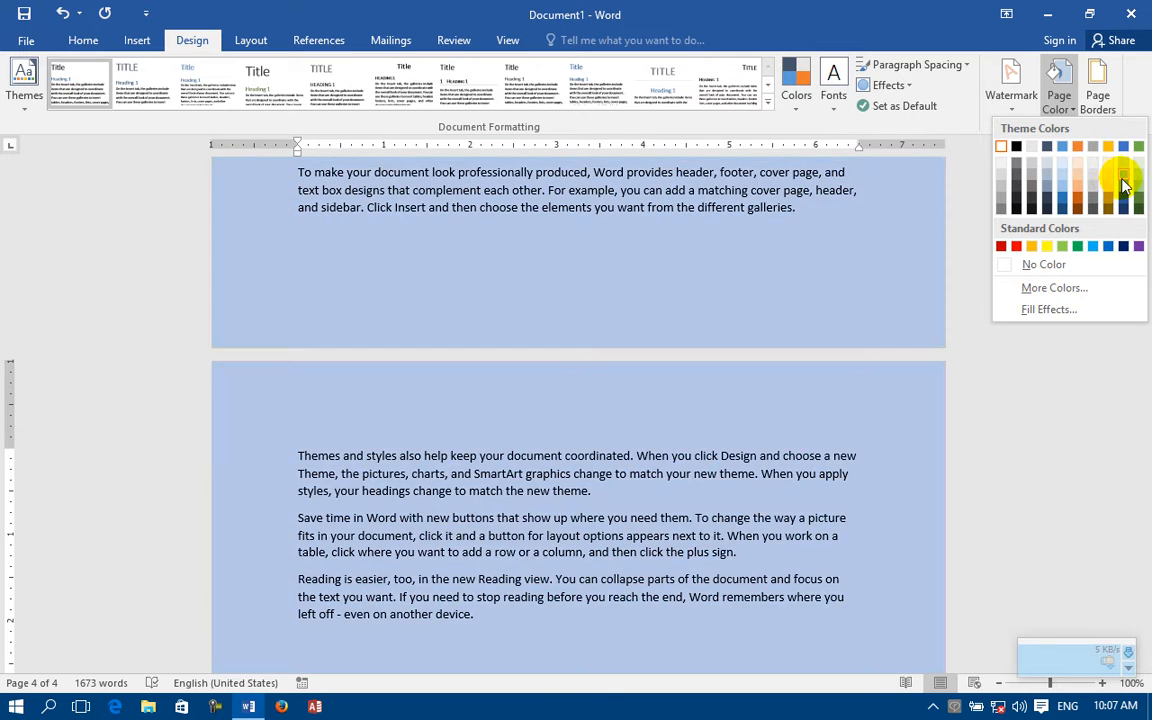
pyautogui.click(1123, 177)
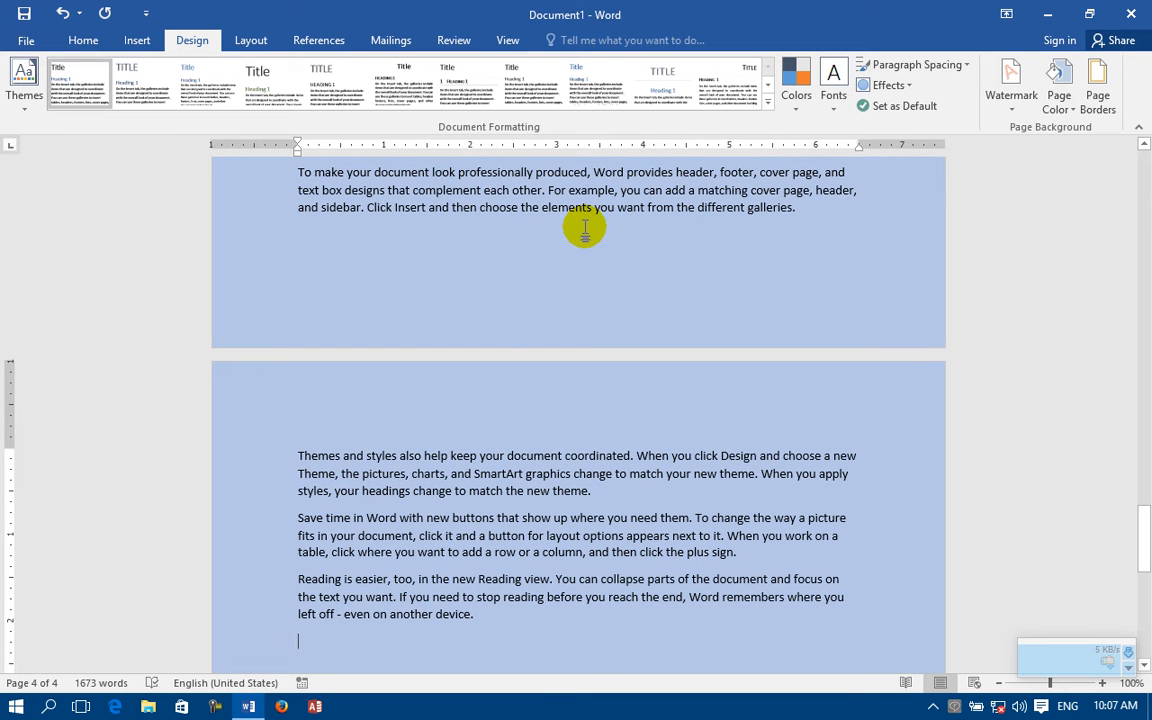
# Step: Set the page color to the bright blue base theme color, and look at the page border settings without changing them
pyautogui.click(1059, 100)
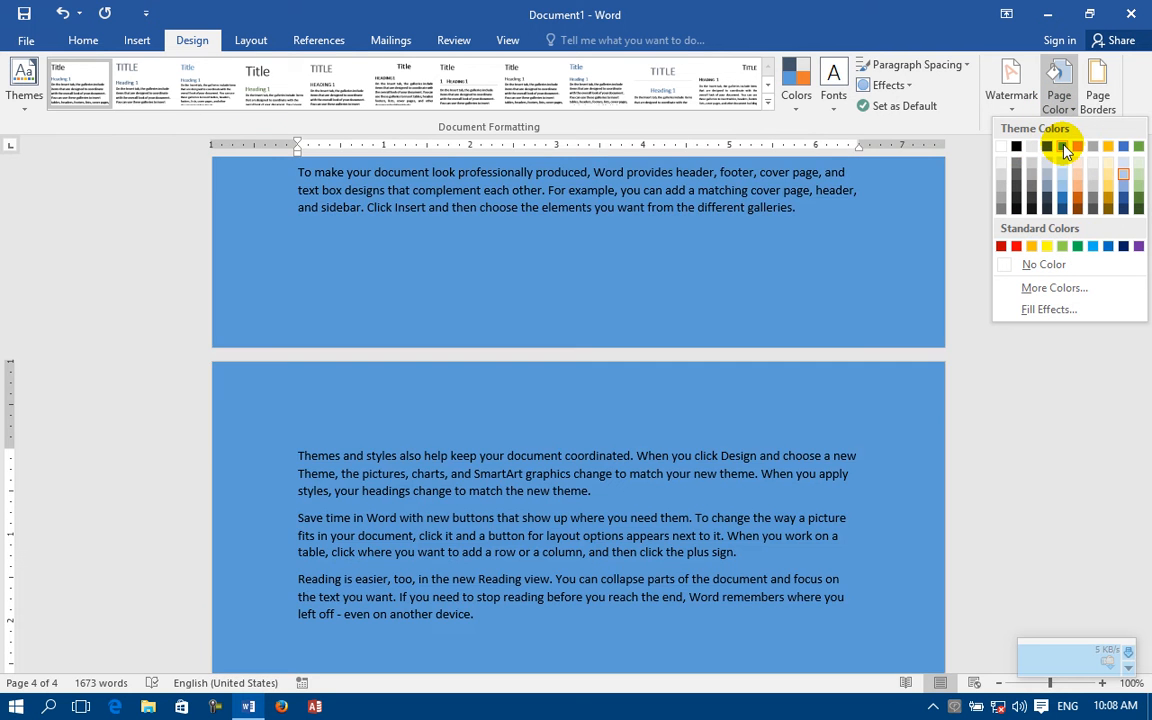
pyautogui.click(1064, 150)
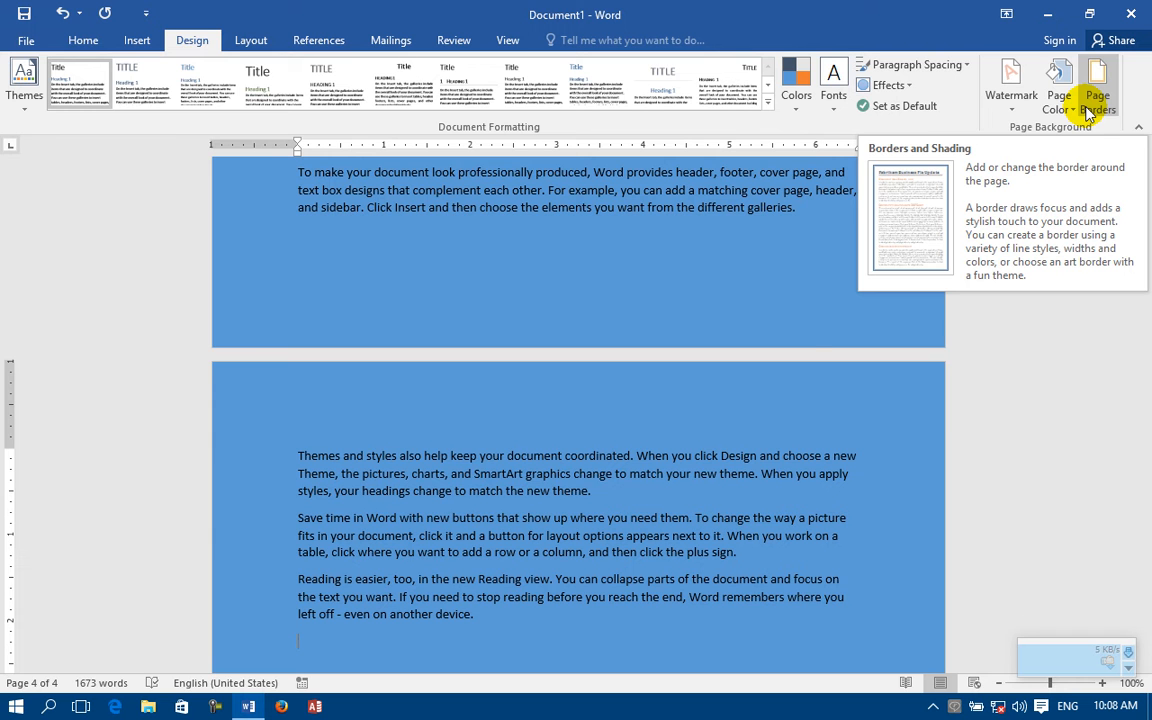
pyautogui.click(1088, 112)
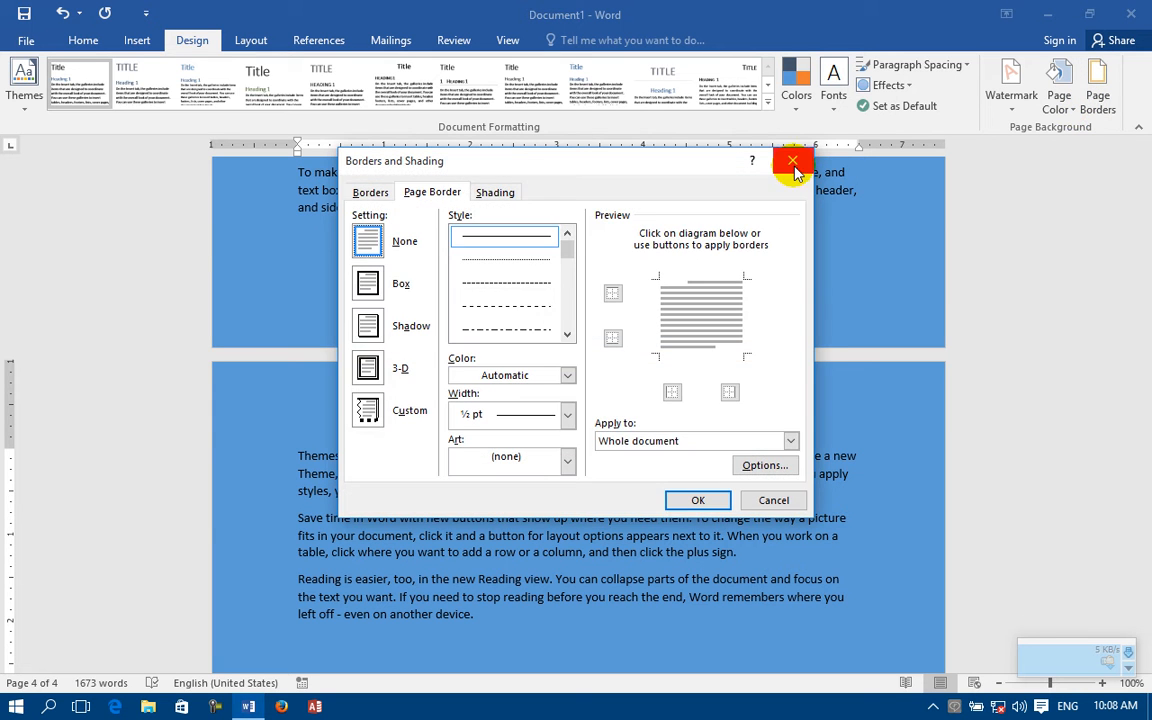
pyautogui.click(791, 161)
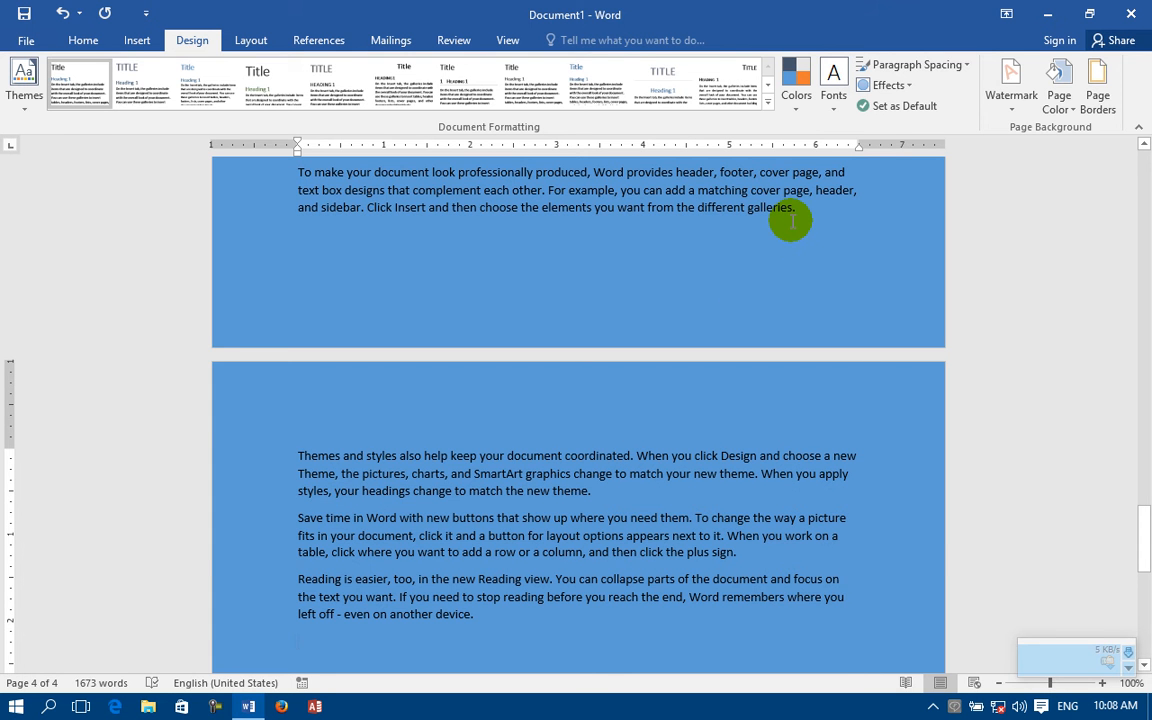
# Step: Put a Box border around the first paragraph of the document, using the solid line and applying it to the paragraph
pyautogui.scroll(20, 791, 221)
pyautogui.scroll(10, 791, 221)
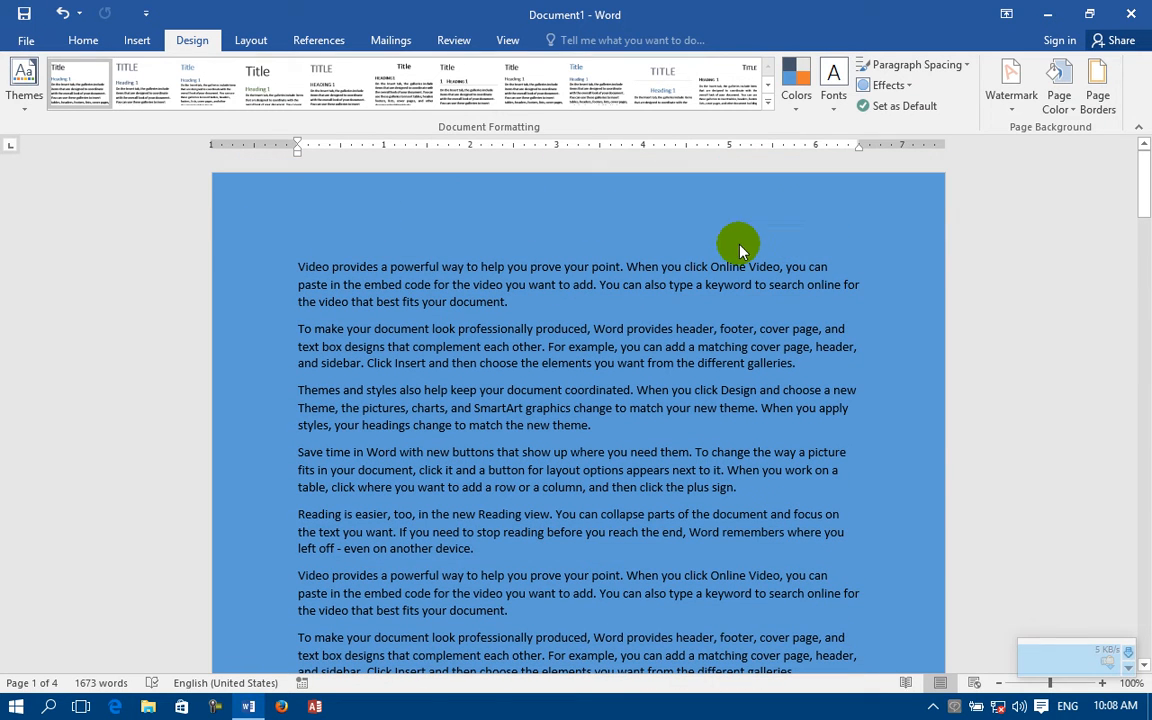
pyautogui.moveTo(495, 301); pyautogui.dragTo(297, 266)
pyautogui.click(320, 332)
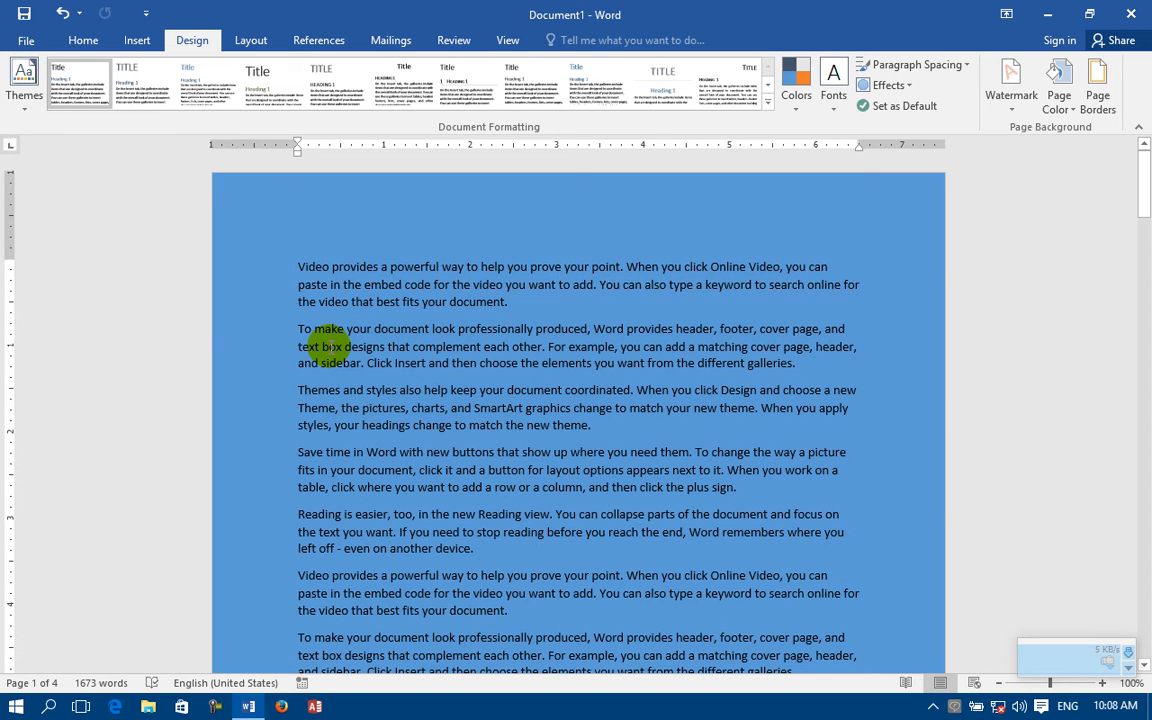
pyautogui.click(793, 329)
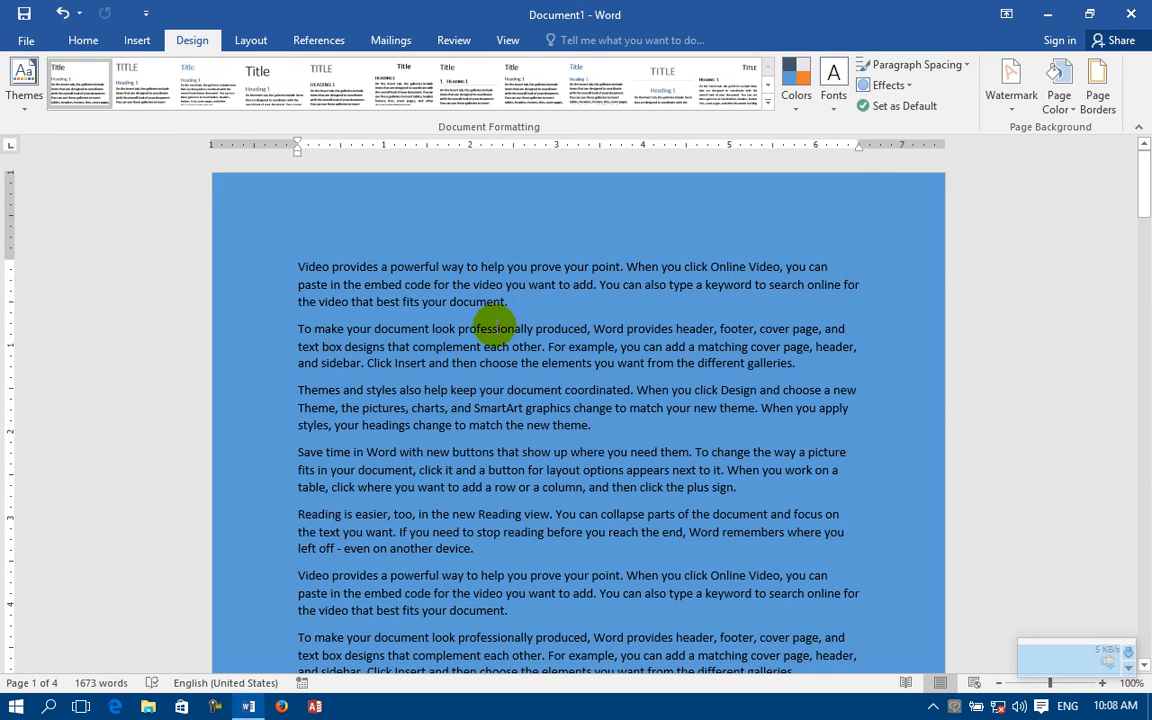
pyautogui.moveTo(507, 301); pyautogui.dragTo(275, 257)
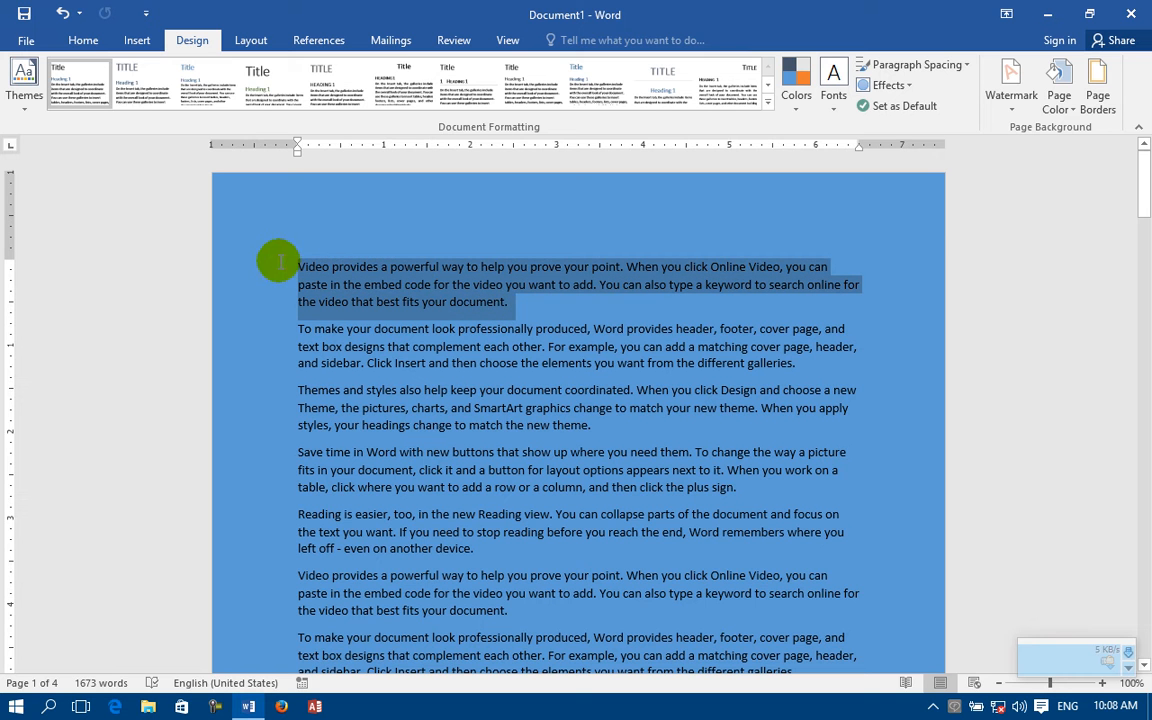
pyautogui.click(1100, 97)
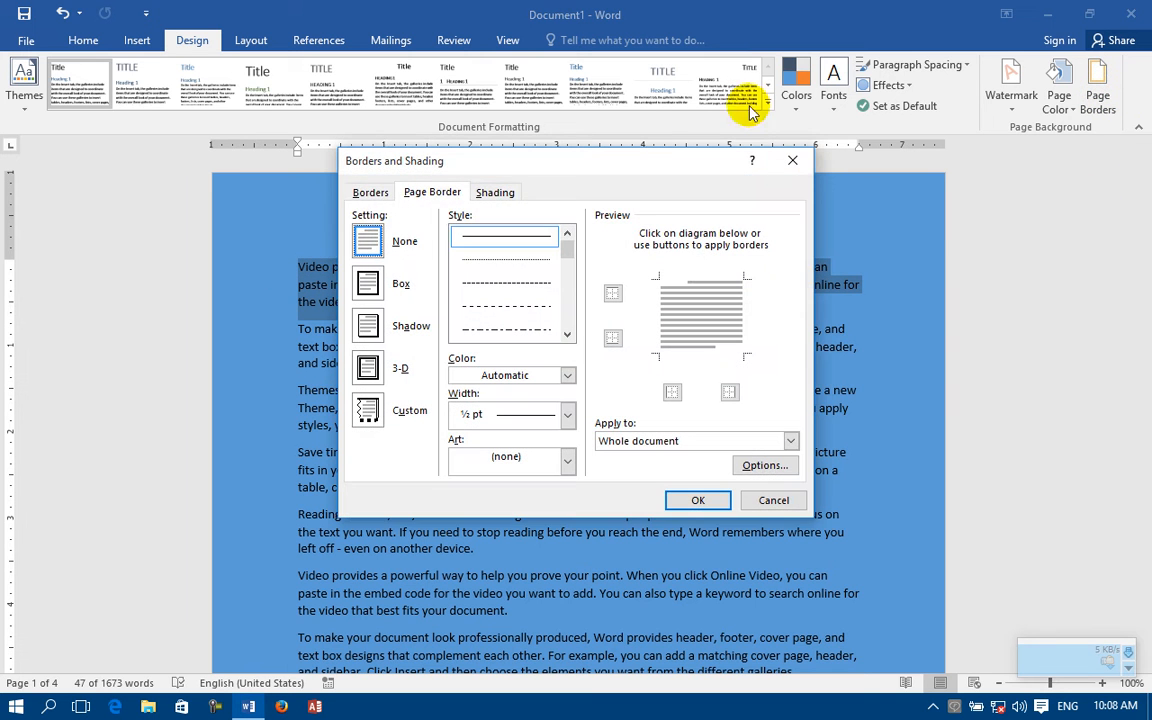
pyautogui.click(367, 194)
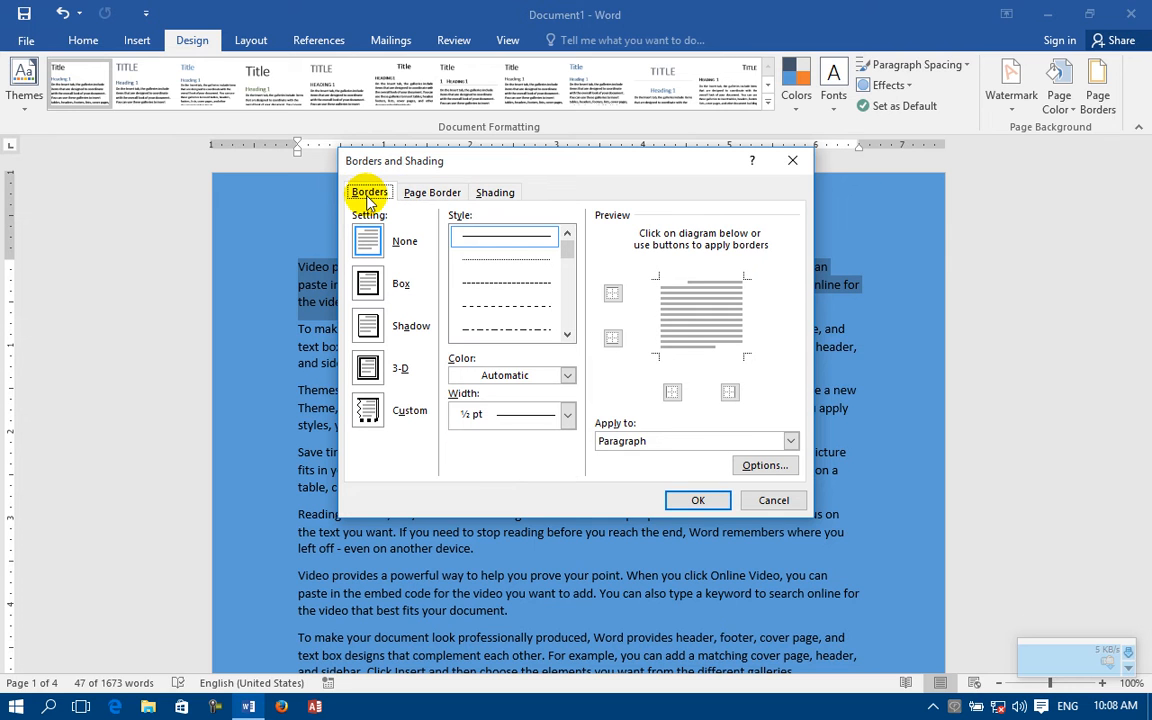
pyautogui.click(457, 200)
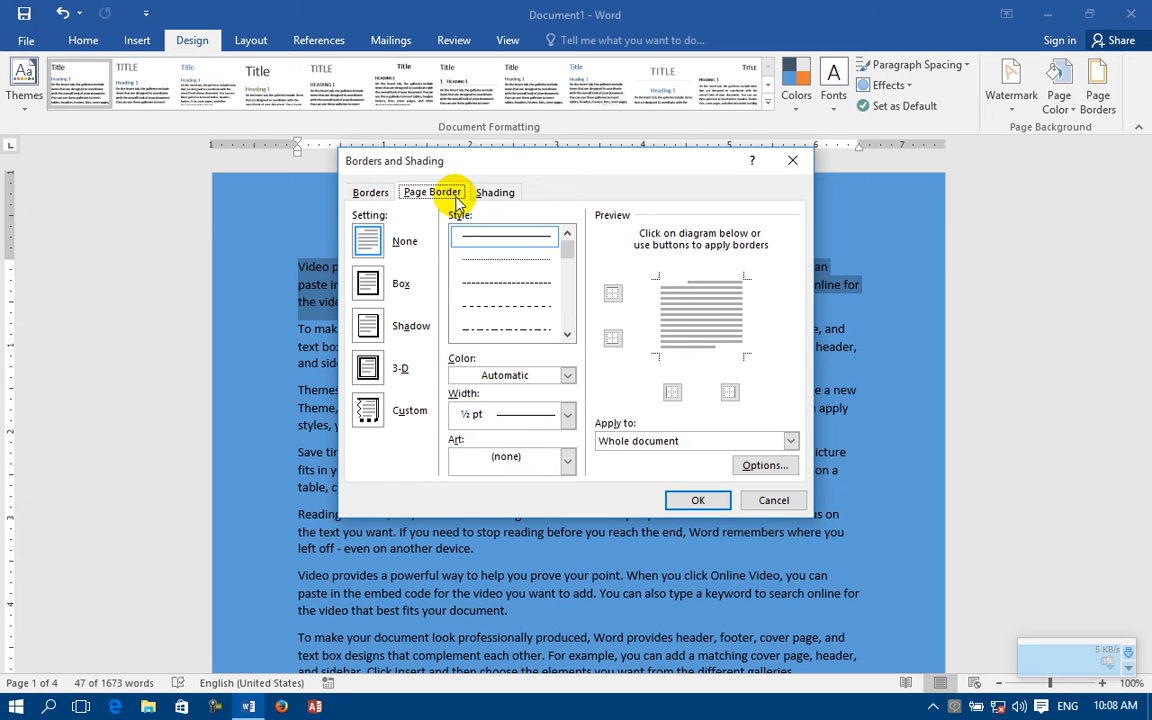
pyautogui.click(381, 200)
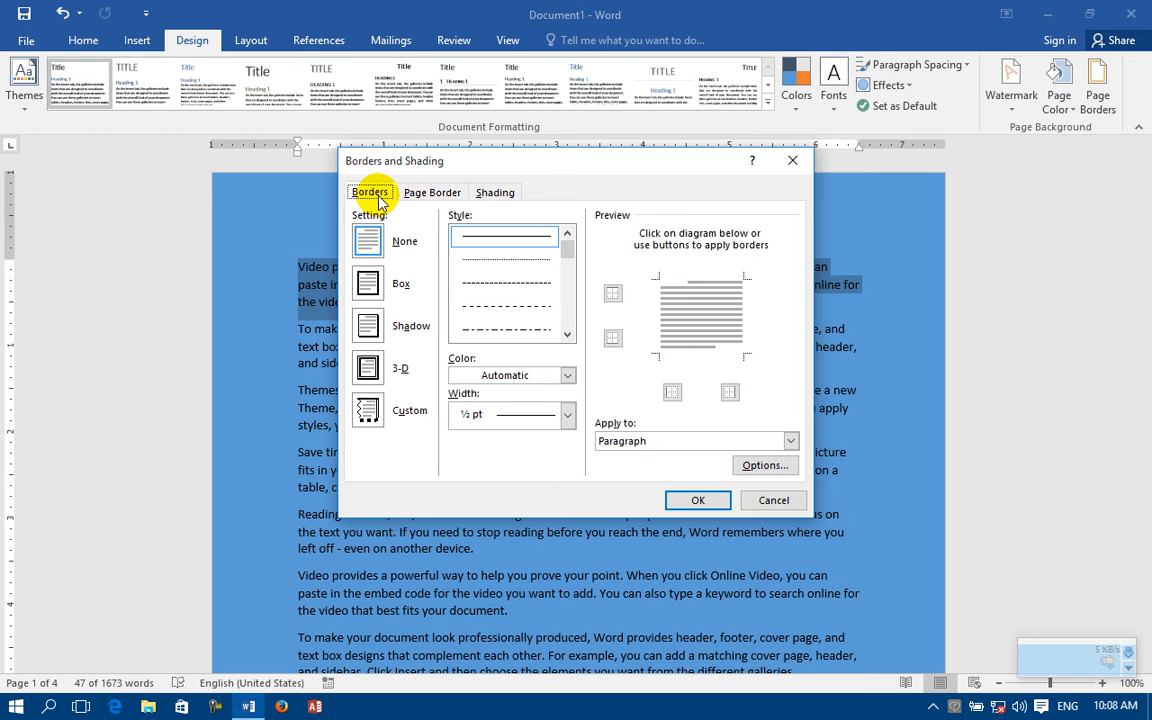
pyautogui.click(367, 284)
pyautogui.click(698, 500)
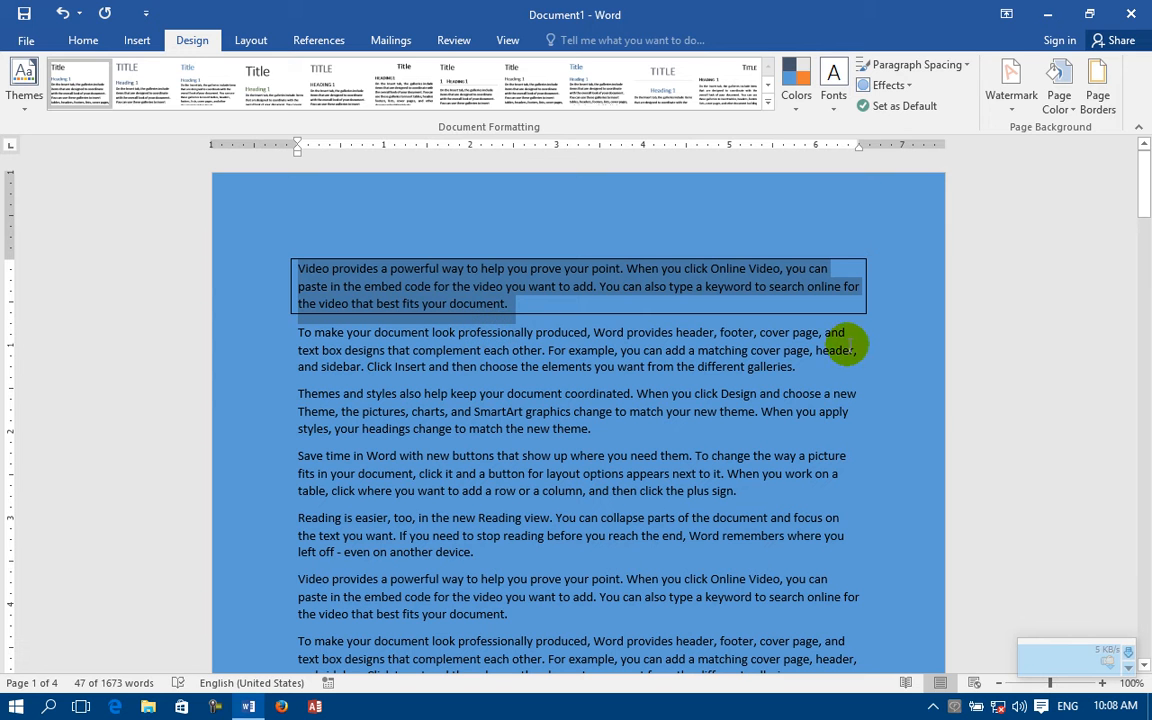
# Step: Apply a Shadow text border to the last line of the second paragraph
pyautogui.moveTo(858, 343); pyautogui.dragTo(302, 376)
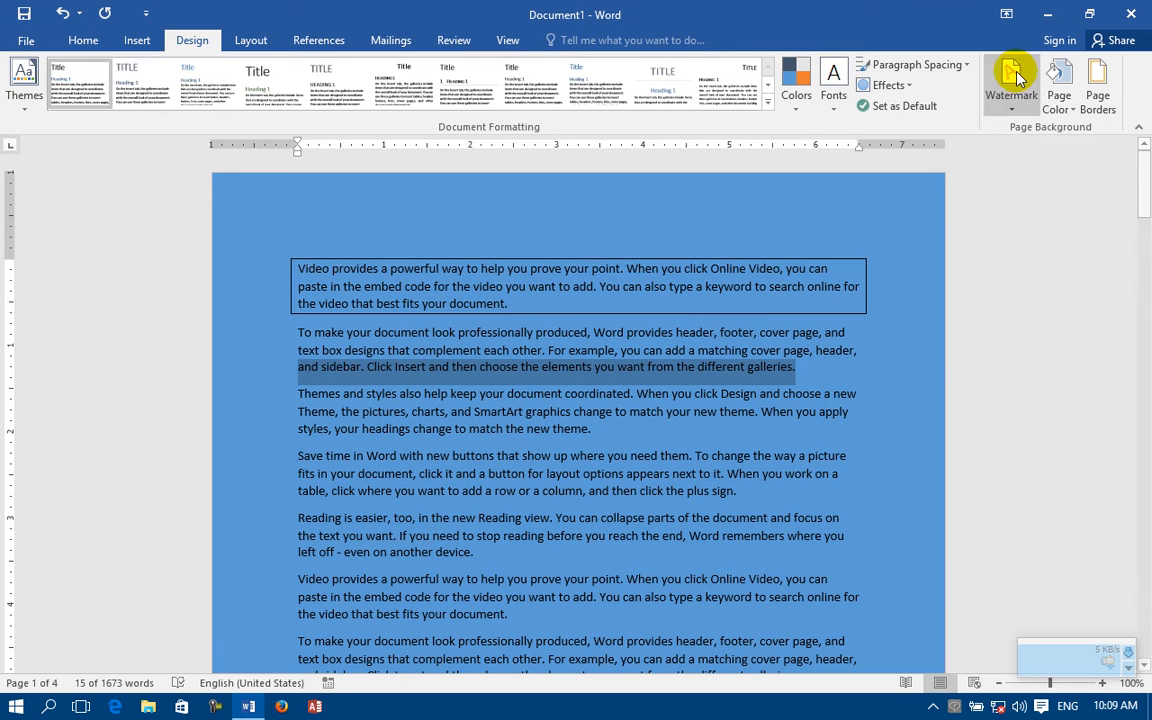
pyautogui.click(1062, 95)
pyautogui.click(1097, 90)
pyautogui.click(1097, 90)
pyautogui.click(378, 194)
pyautogui.click(367, 326)
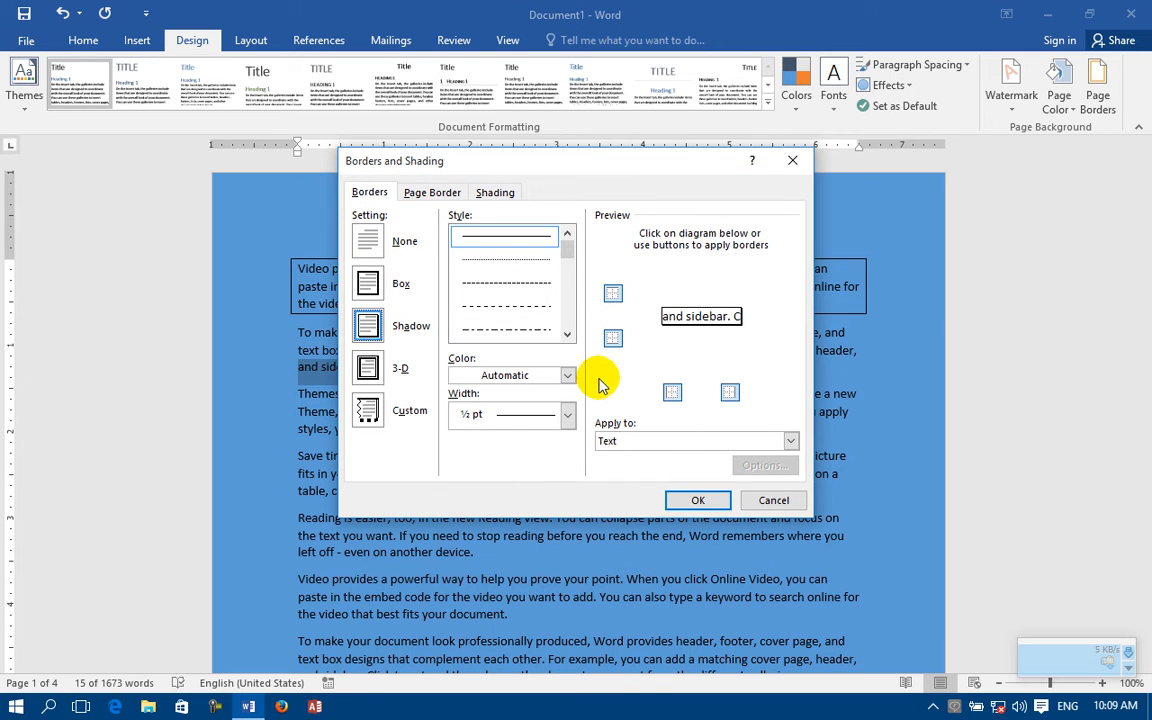
pyautogui.click(697, 500)
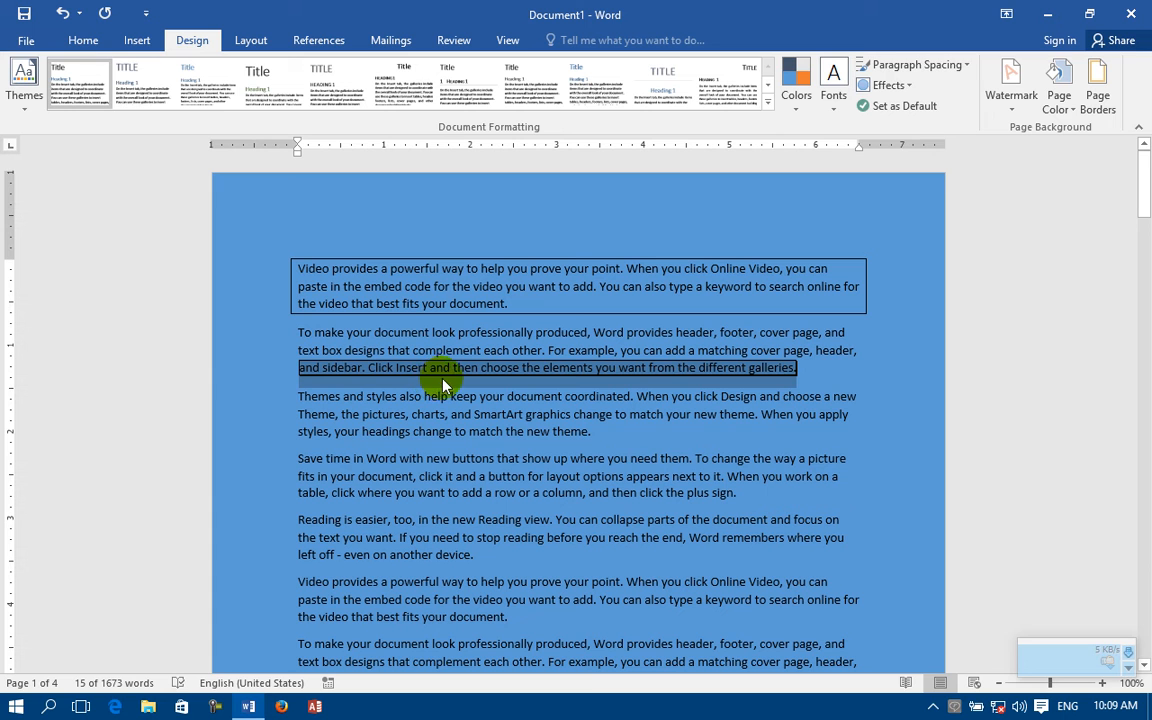
# Step: Apply a 3-D text border to the first line of the third paragraph
pyautogui.moveTo(845, 393); pyautogui.dragTo(288, 392)
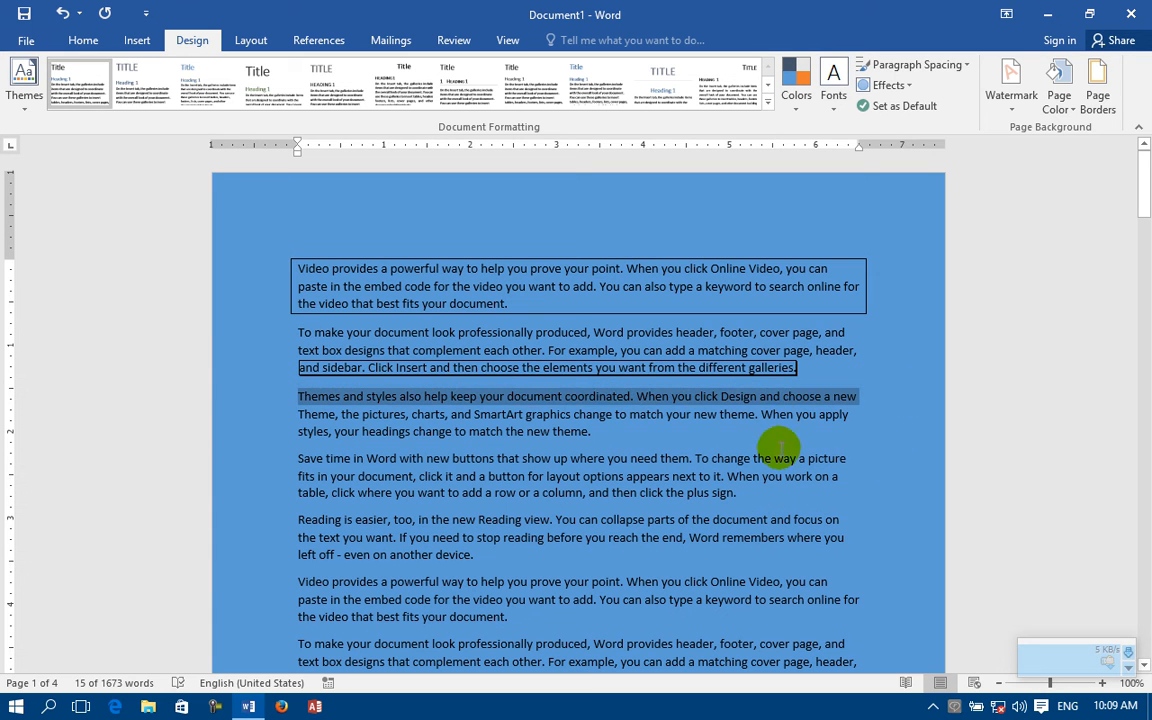
pyautogui.click(1098, 90)
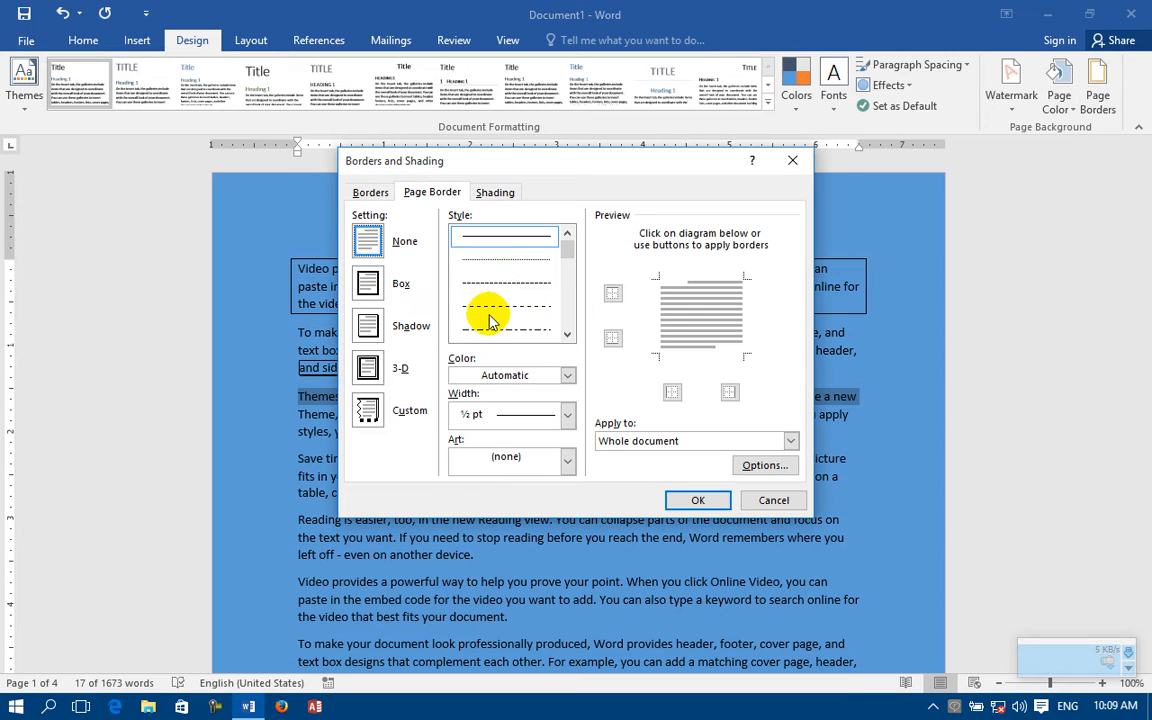
pyautogui.click(369, 191)
pyautogui.click(370, 368)
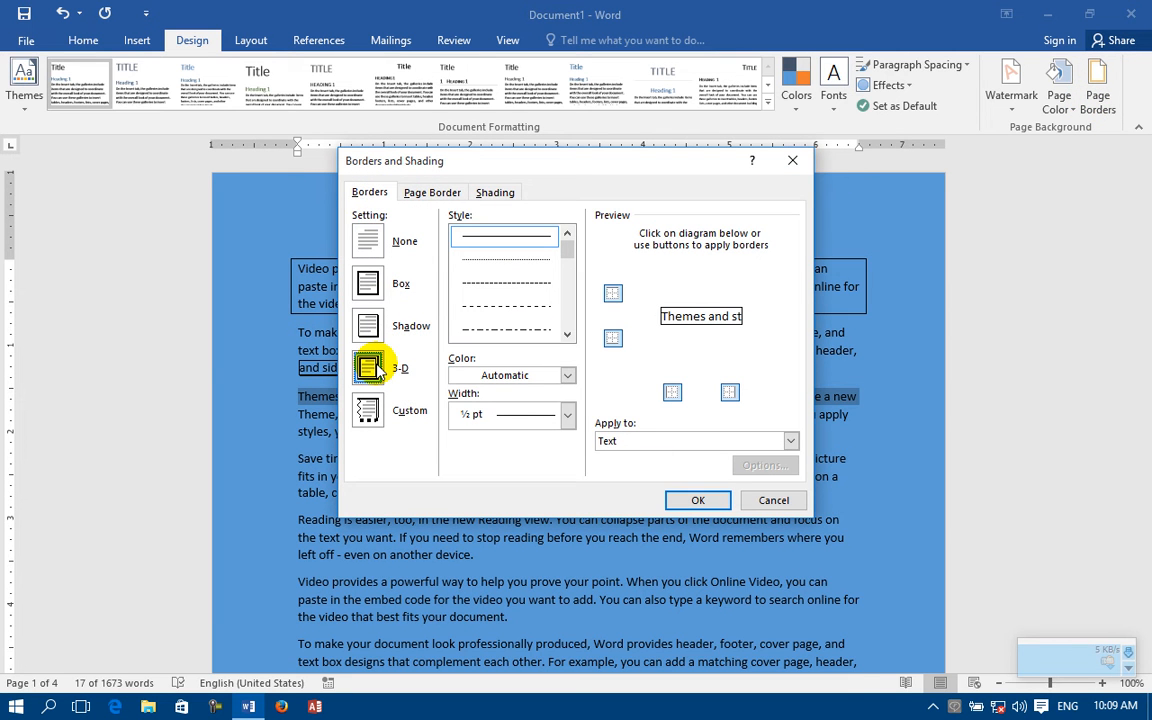
pyautogui.click(692, 500)
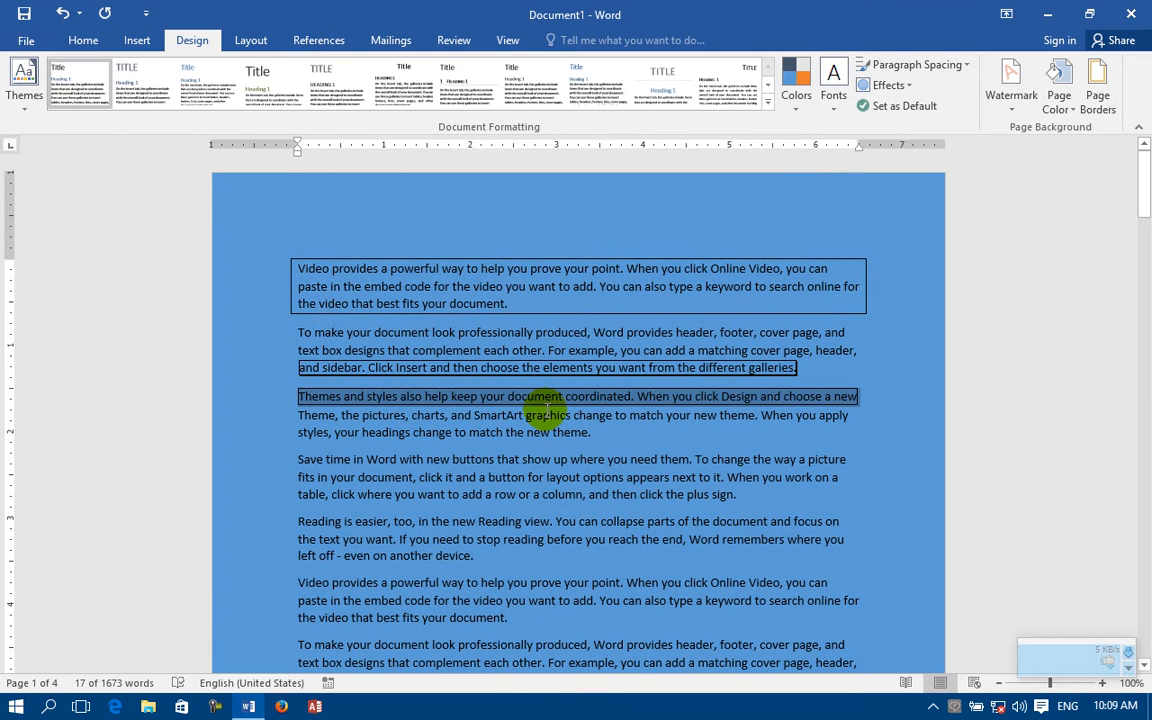
# Step: Try to apply a custom page border to the whole document with a red triple line 3 pt wide
pyautogui.moveTo(857, 425); pyautogui.dragTo(213, 411)
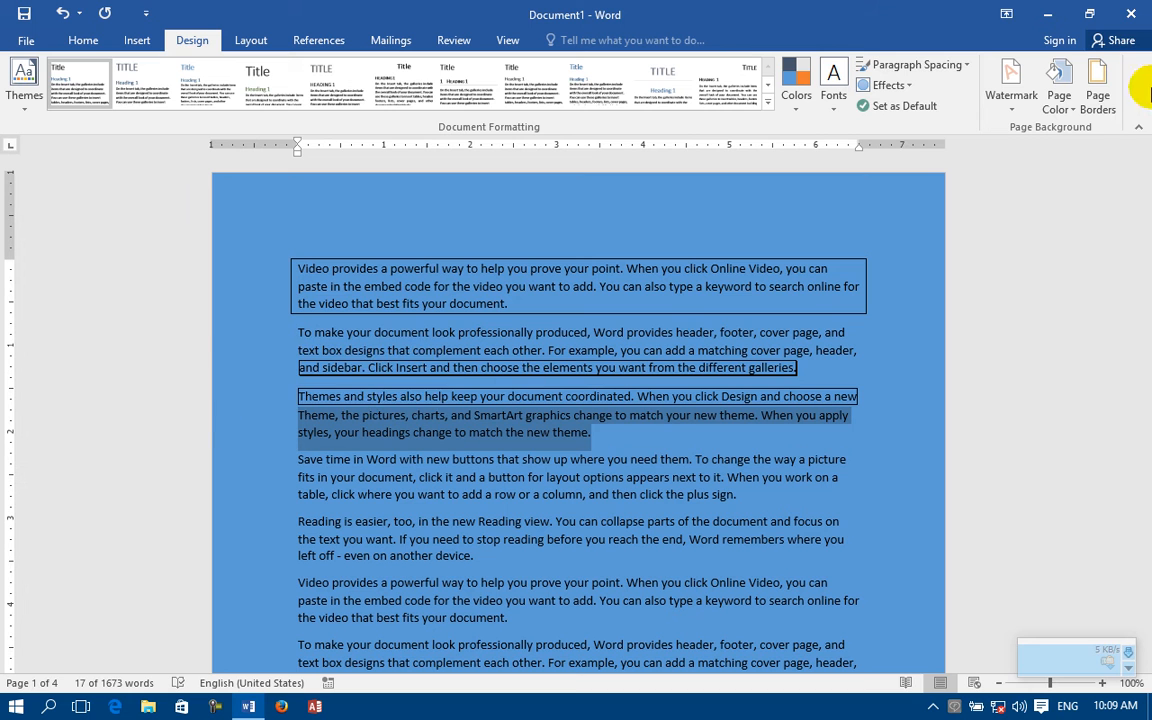
pyautogui.click(1097, 95)
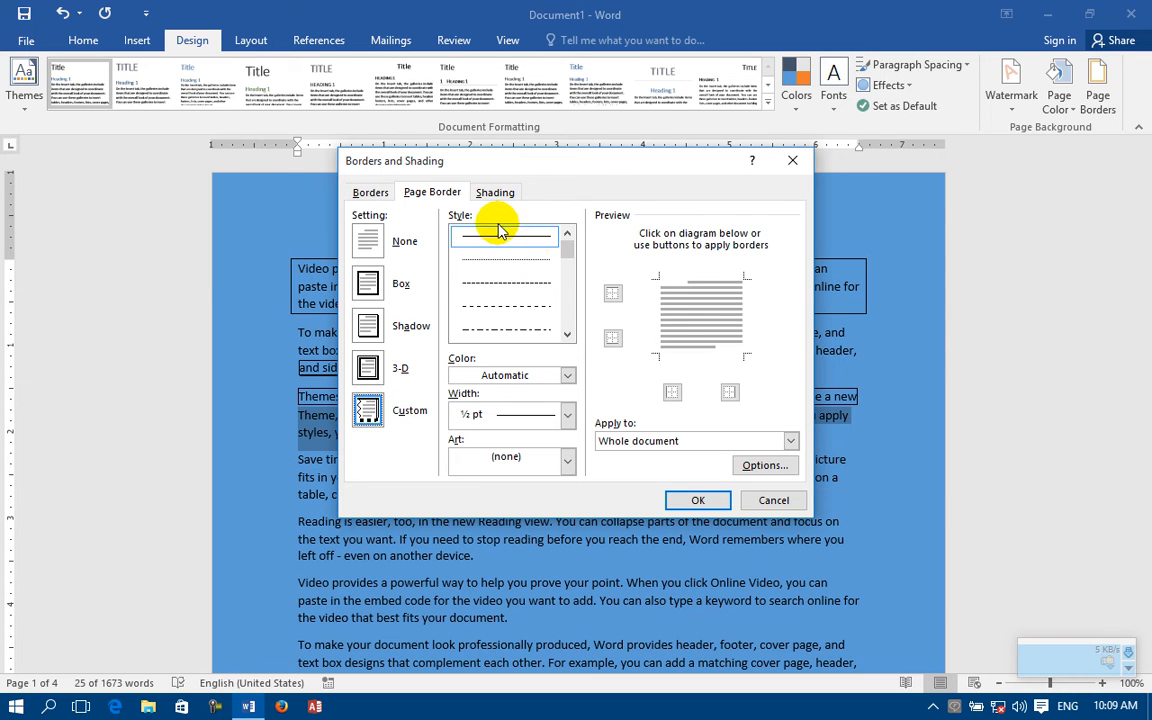
pyautogui.scroll(-2, 566, 331)
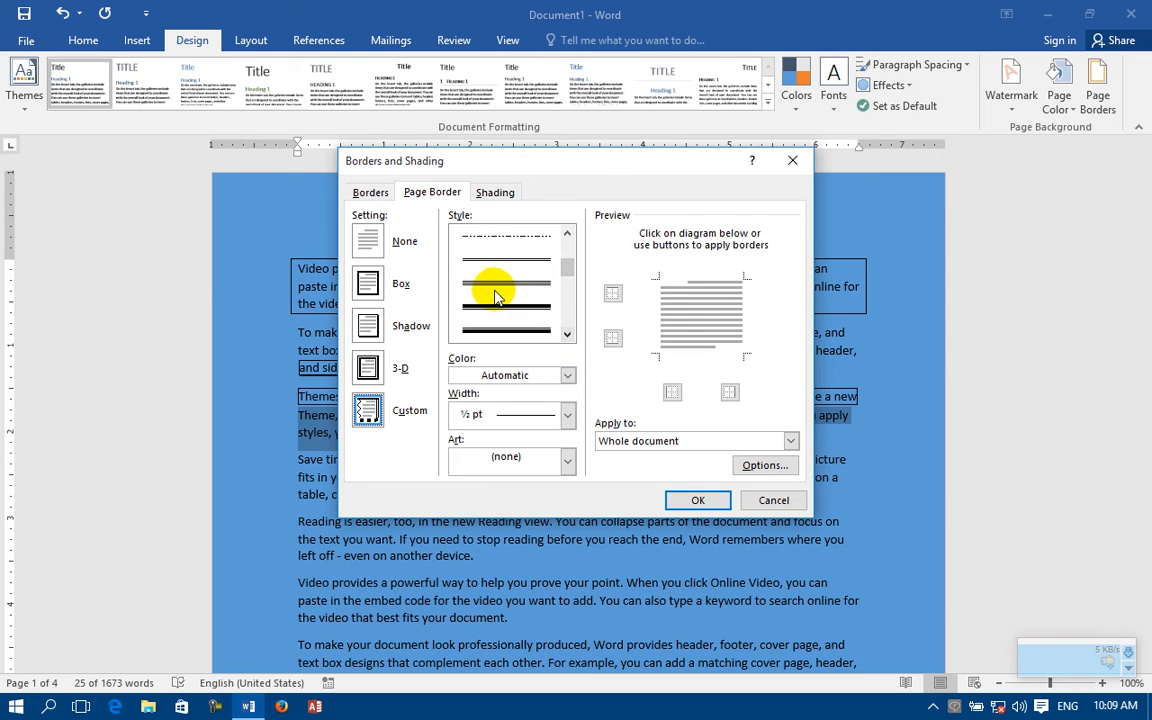
pyautogui.click(496, 287)
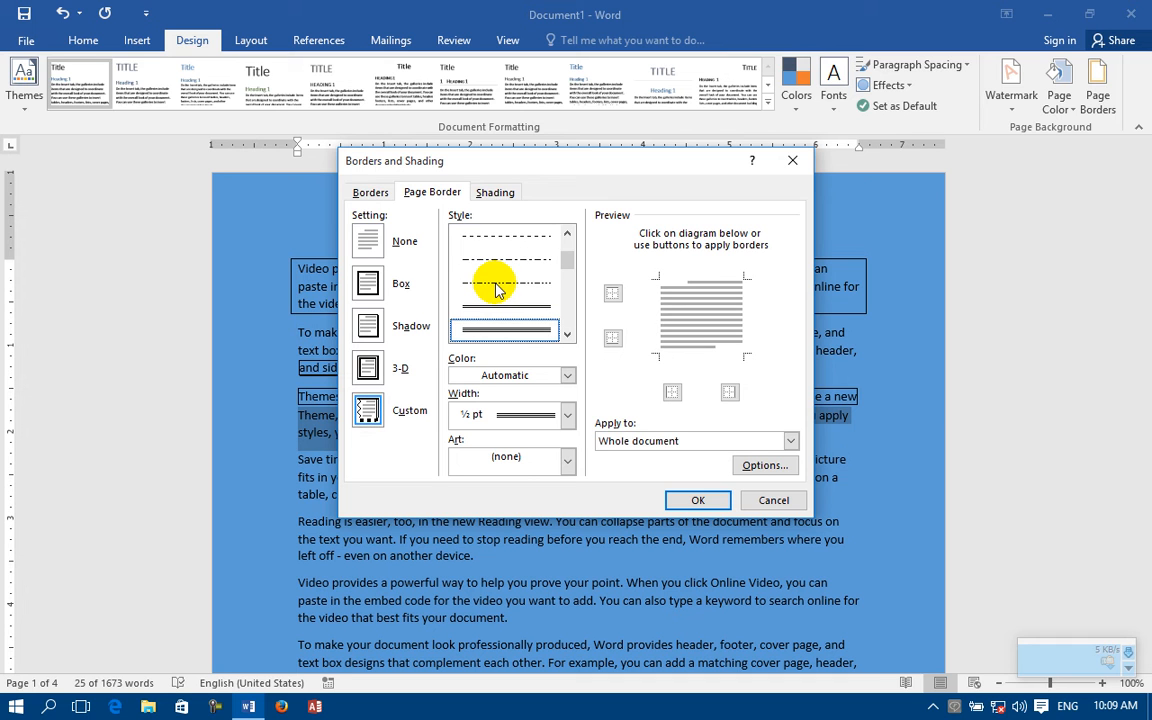
pyautogui.click(566, 375)
pyautogui.click(474, 538)
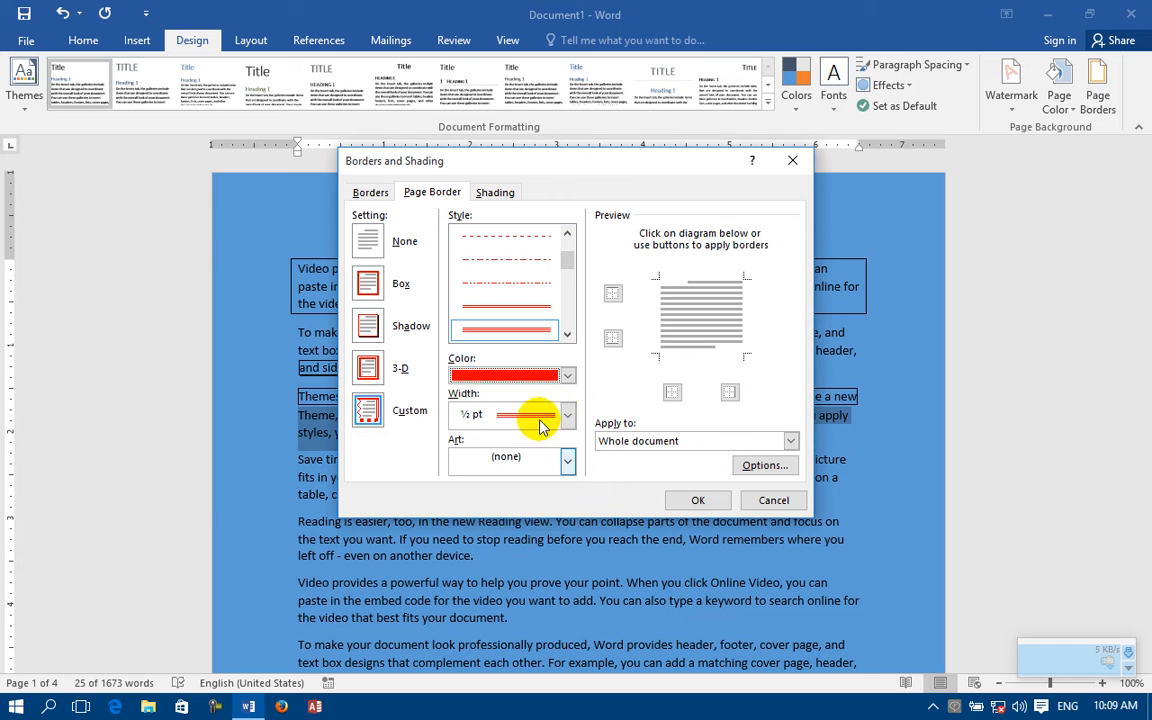
pyautogui.click(566, 414)
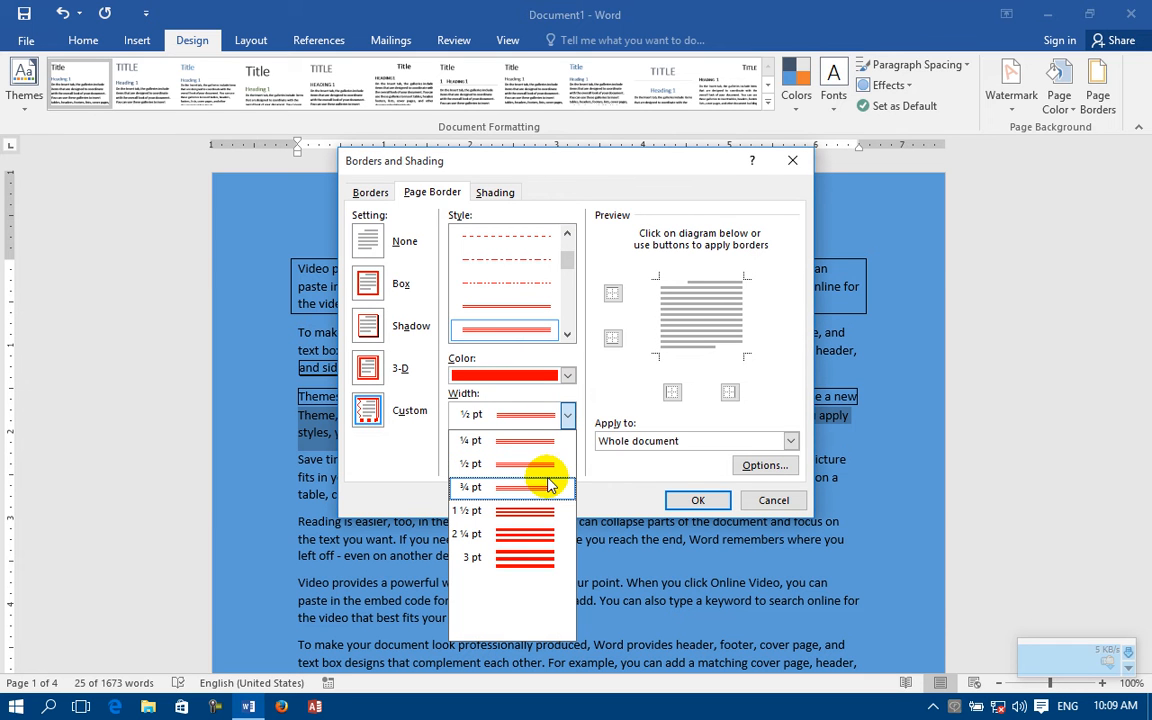
pyautogui.click(505, 556)
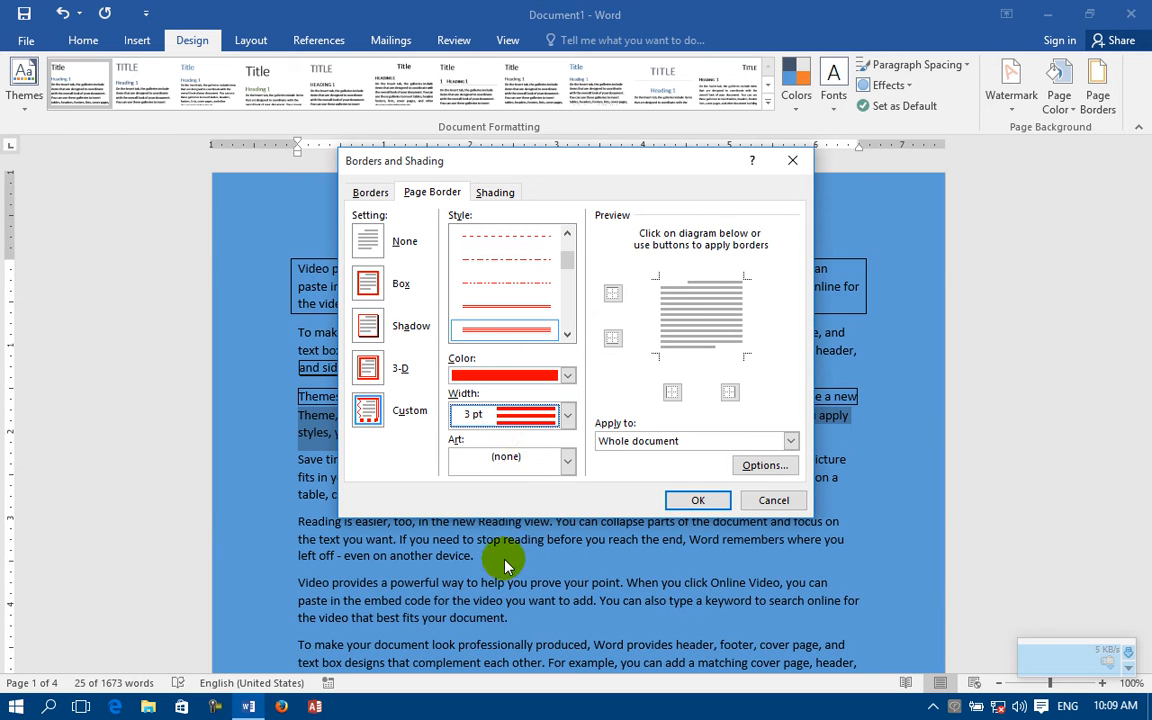
pyautogui.click(700, 502)
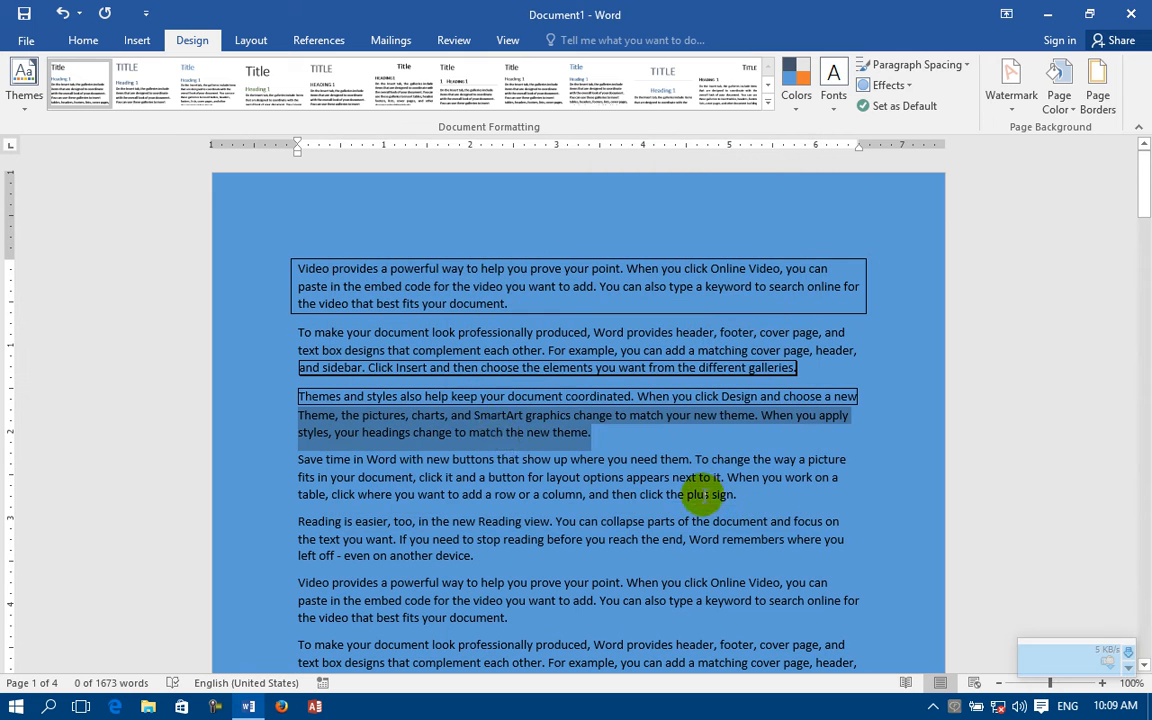
pyautogui.scroll(-5, 505, 400)
pyautogui.scroll(5, 620, 398)
# Step: Put a red Box border with a thick-and-thin double line around the fourth paragraph, which starts "Save time in Word"
pyautogui.click(673, 468)
pyautogui.moveTo(745, 494); pyautogui.dragTo(217, 458)
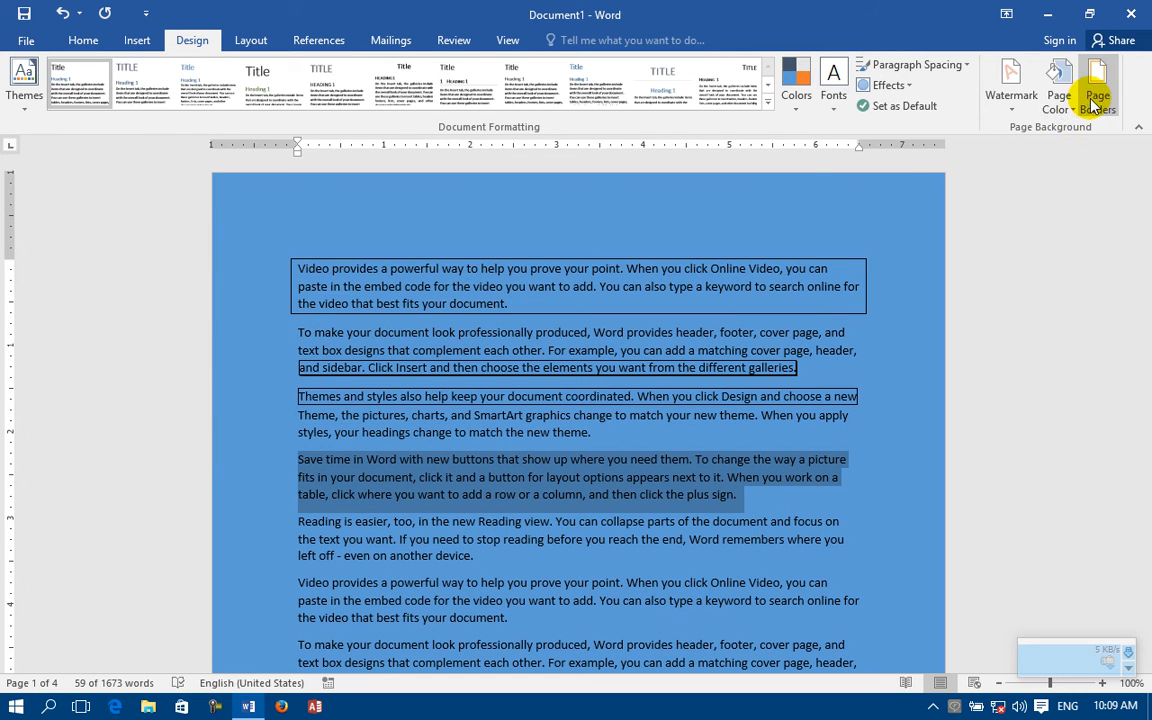
pyautogui.click(1095, 95)
pyautogui.click(370, 192)
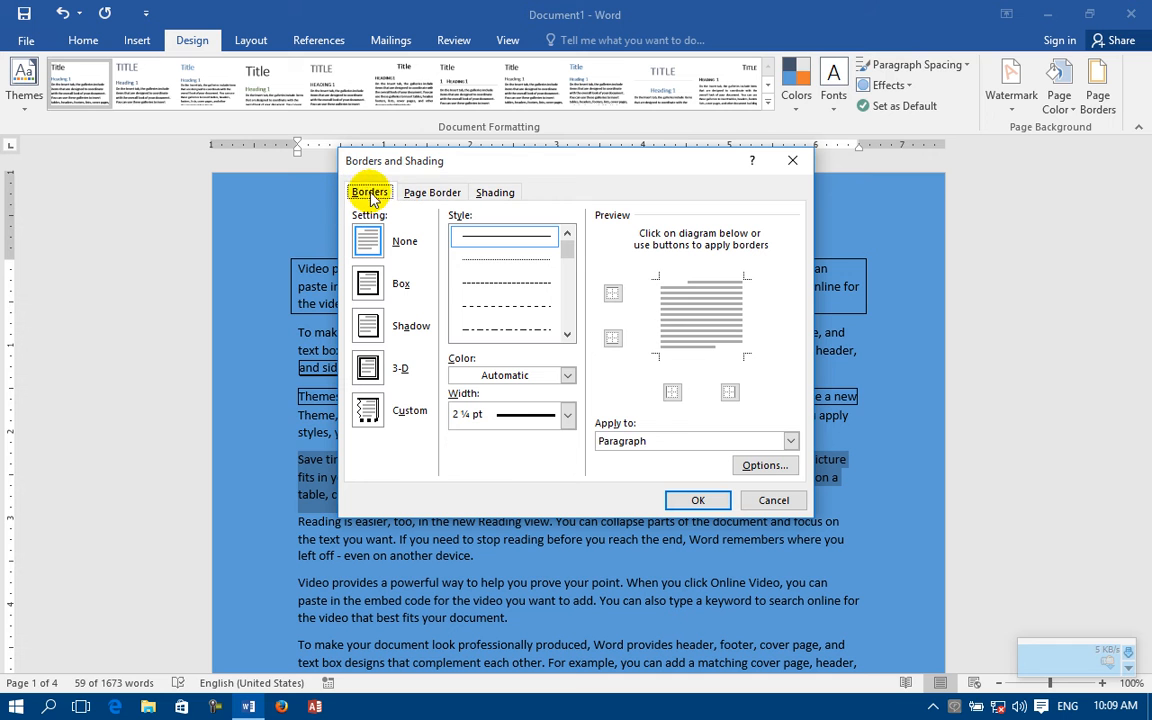
pyautogui.click(567, 334)
pyautogui.click(567, 334)
pyautogui.click(510, 330)
pyautogui.click(567, 375)
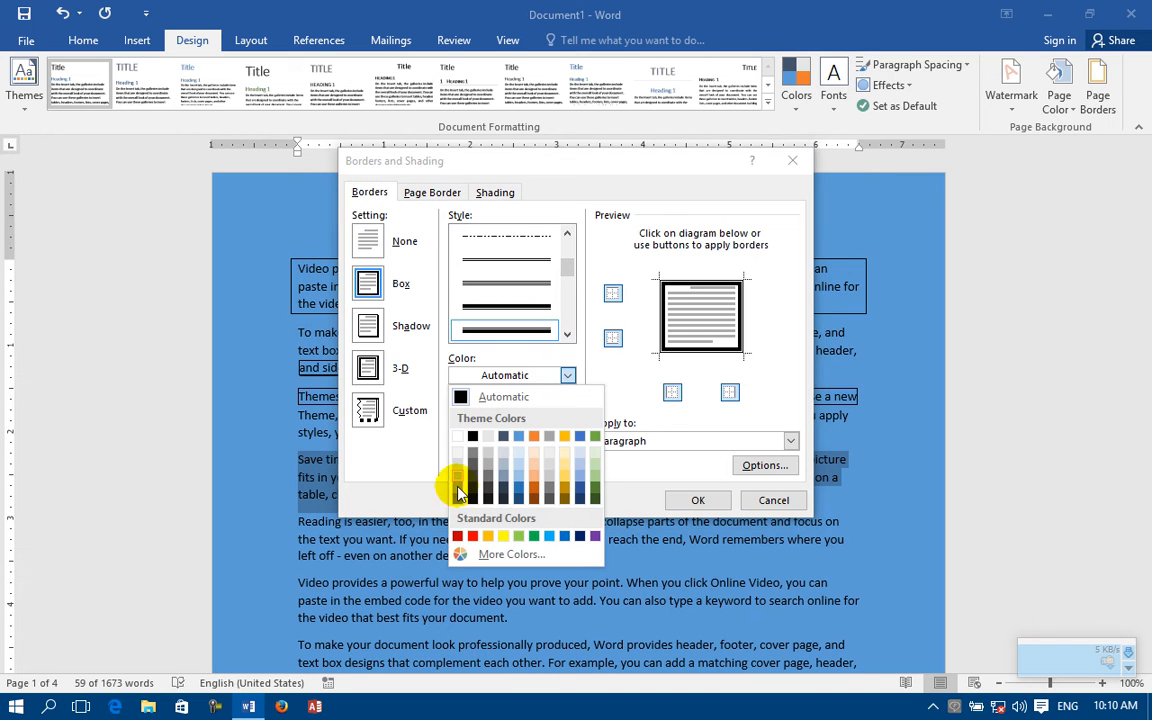
pyautogui.click(463, 531)
pyautogui.click(697, 501)
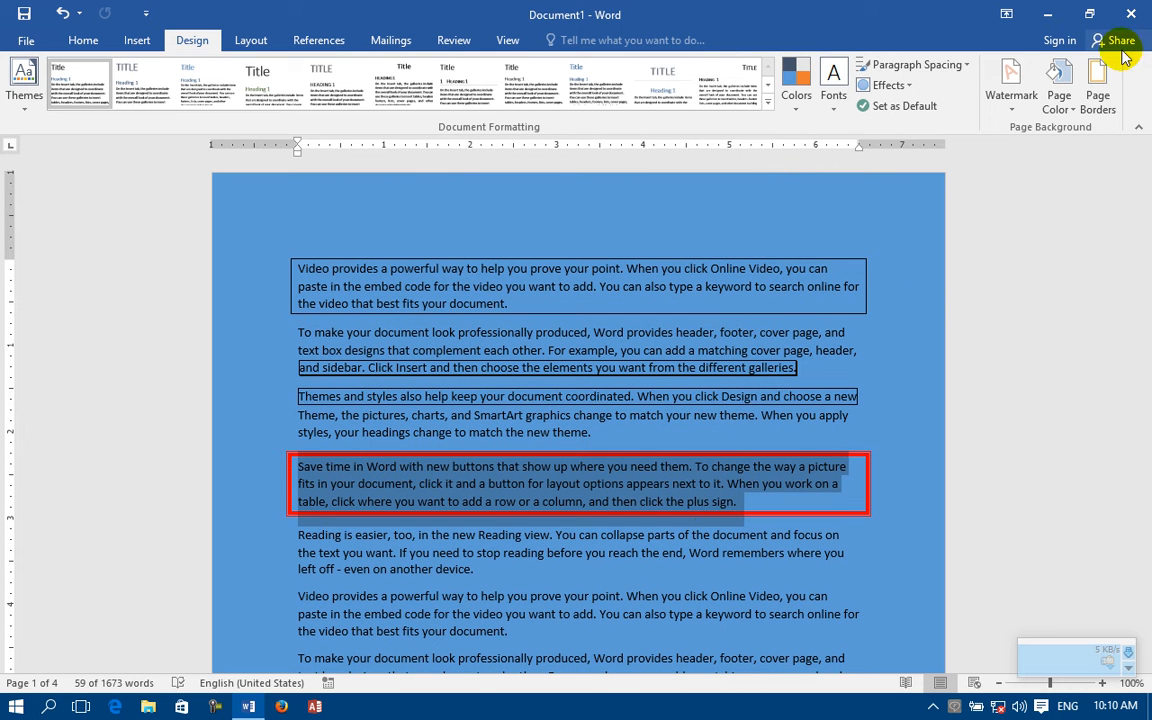
# Step: Set the width of the fourth paragraph's red border to 6 pt
pyautogui.click(1097, 90)
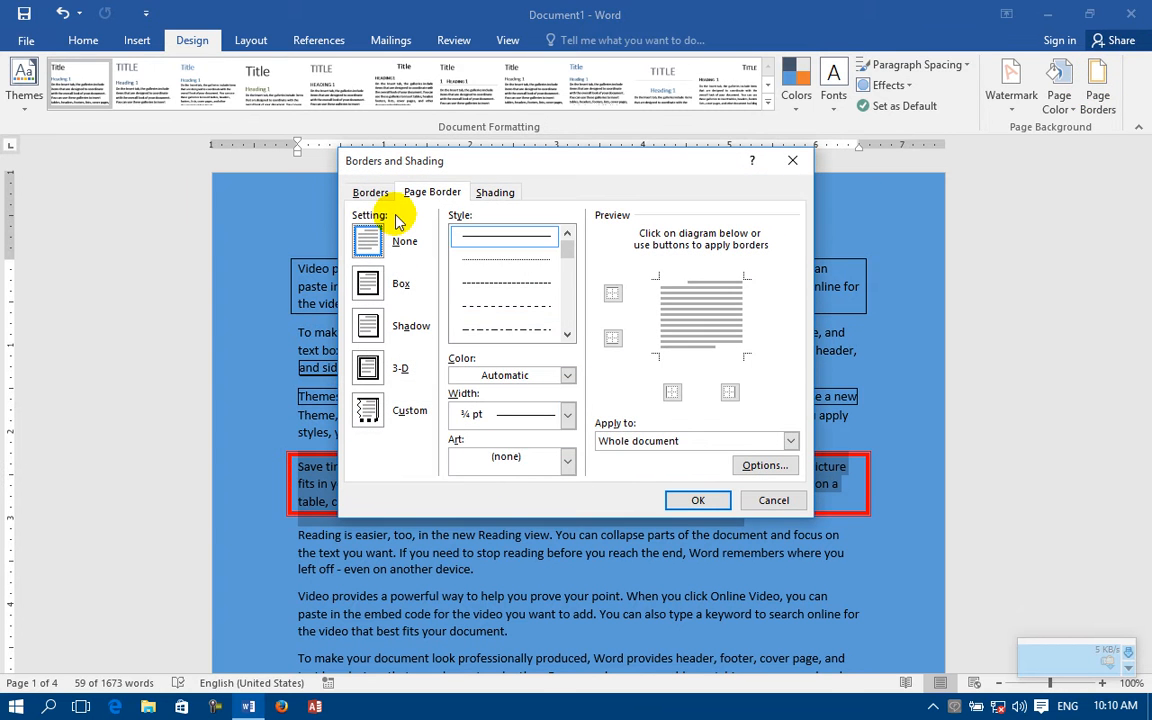
pyautogui.click(370, 192)
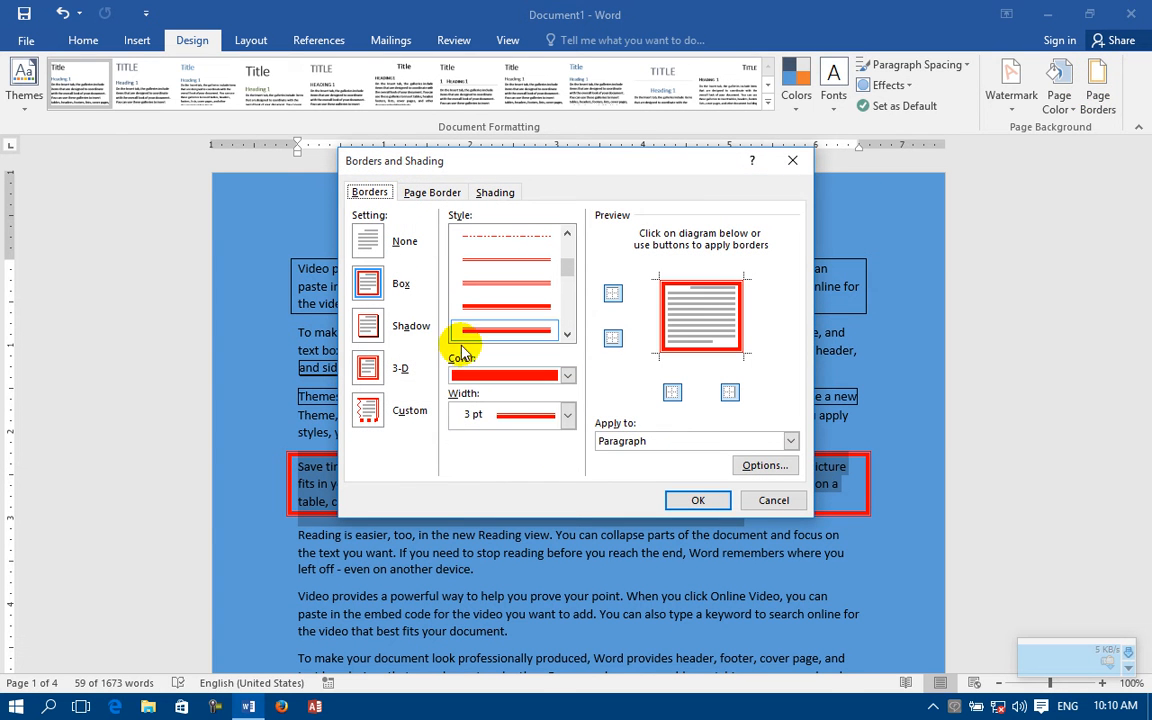
pyautogui.click(566, 414)
pyautogui.click(492, 545)
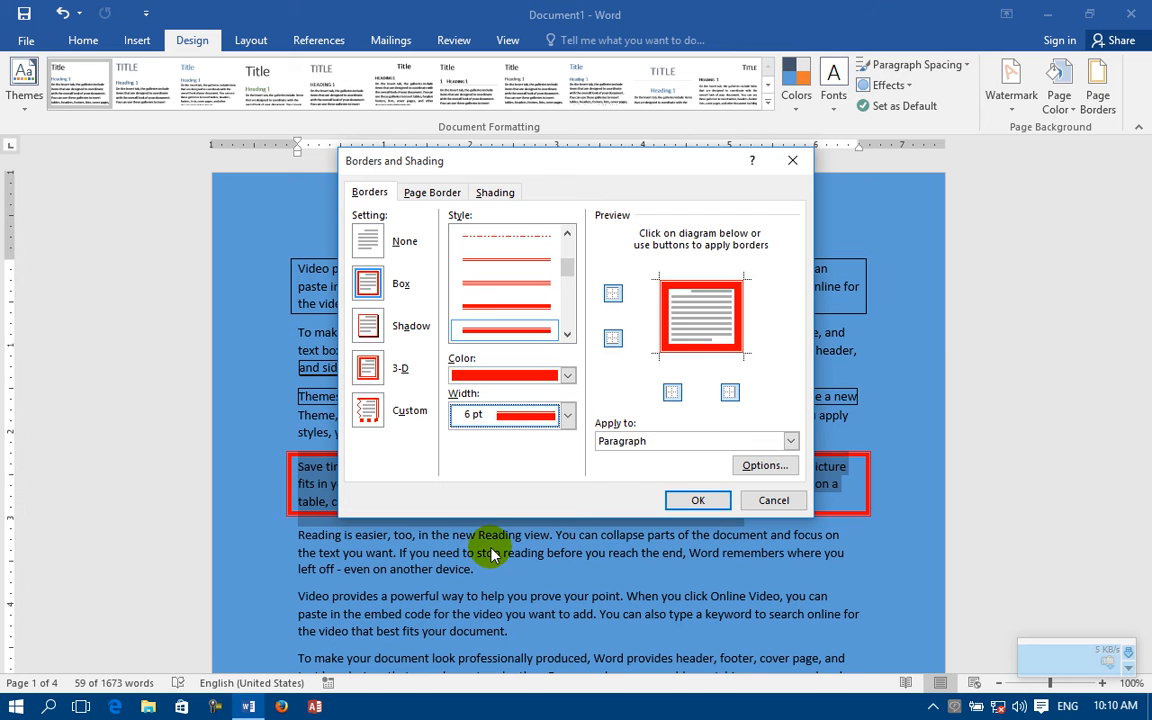
pyautogui.click(698, 500)
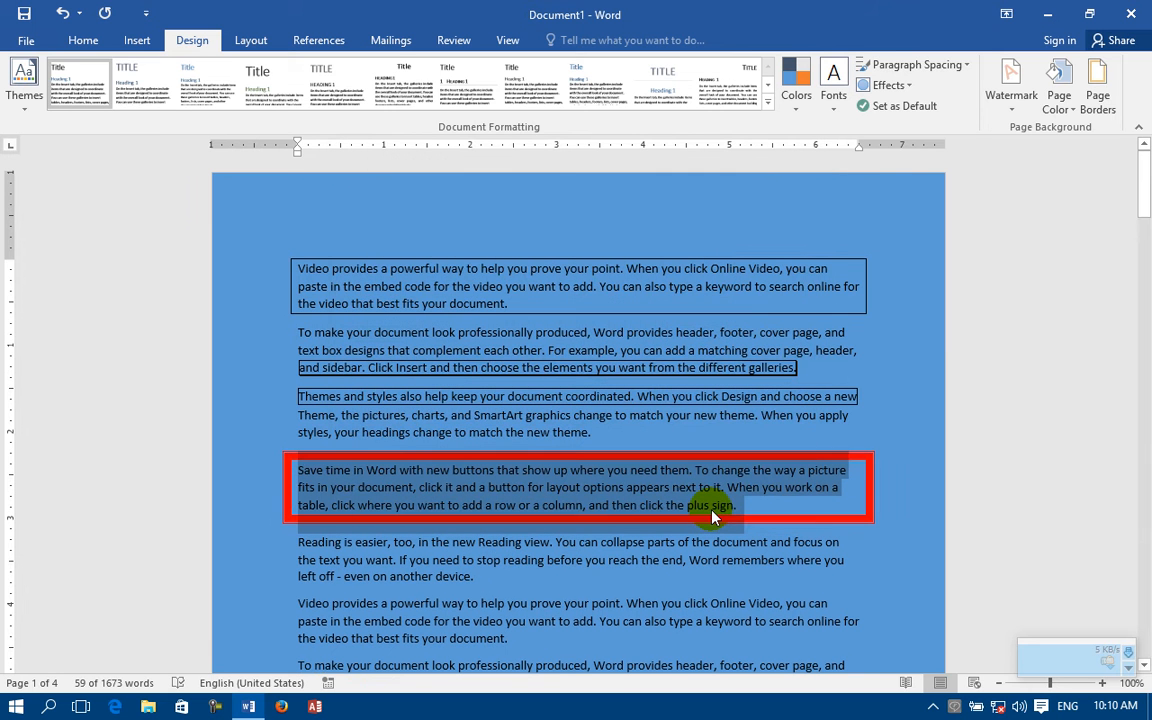
# Step: Change the fourth paragraph's border style to the diagonally striped line, 3 pt wide
pyautogui.click(1100, 92)
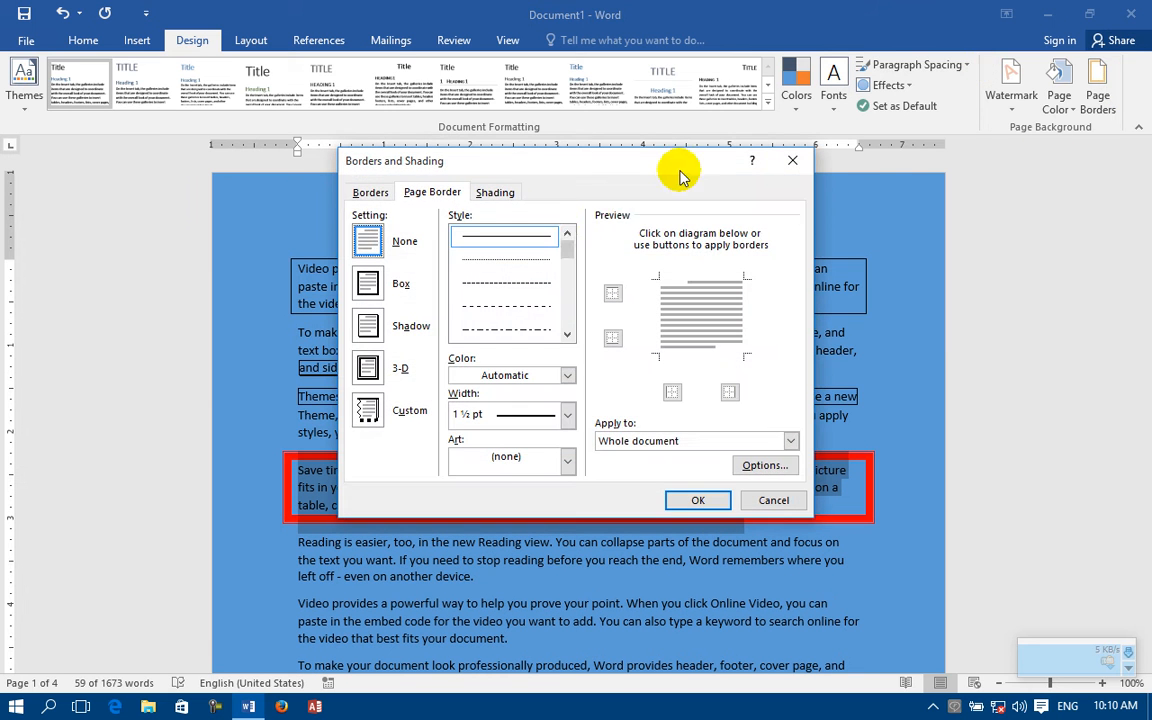
pyautogui.click(369, 192)
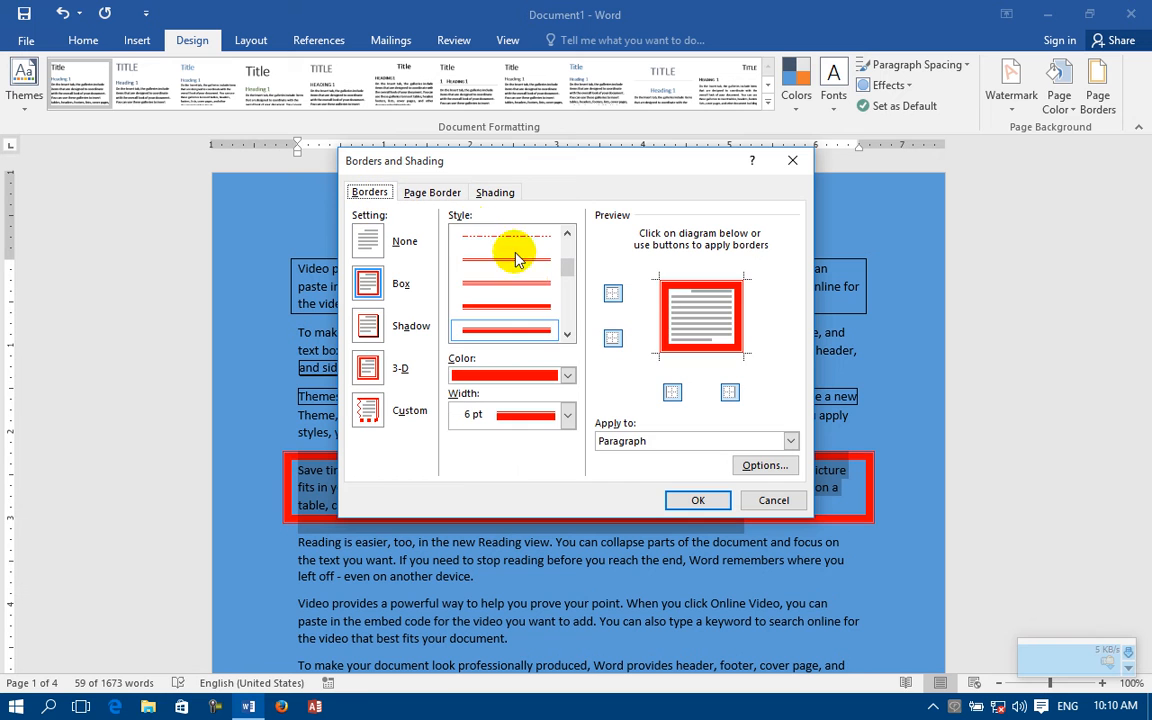
pyautogui.click(567, 334)
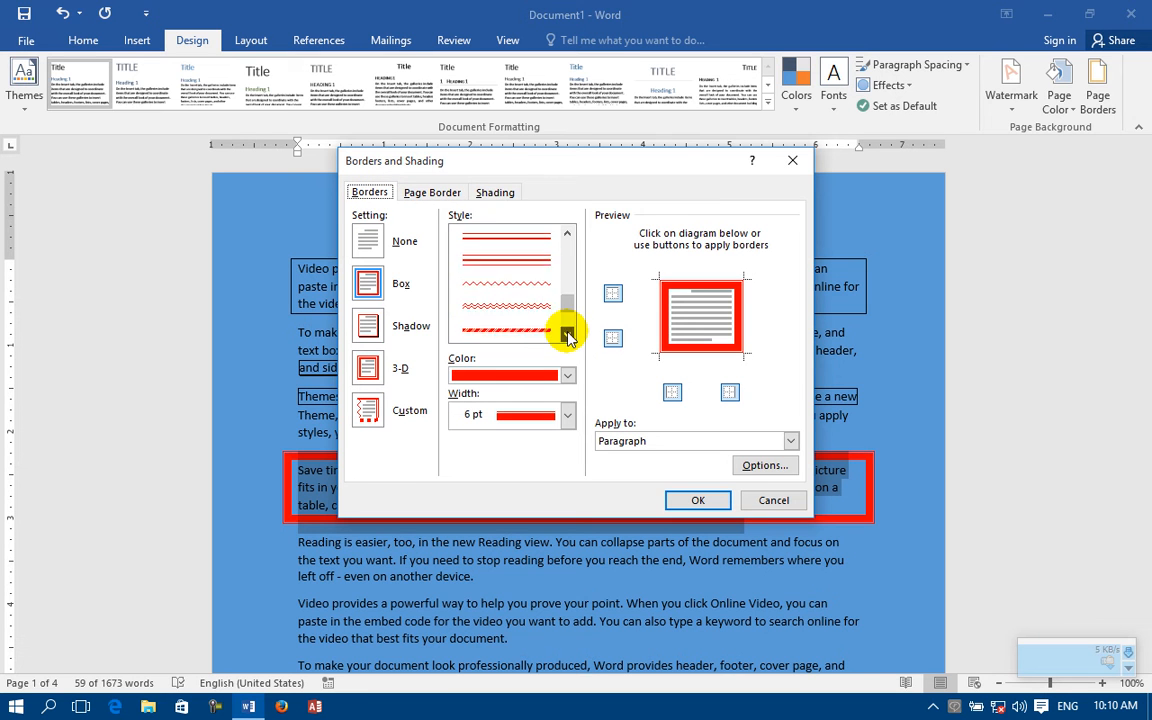
pyautogui.click(505, 330)
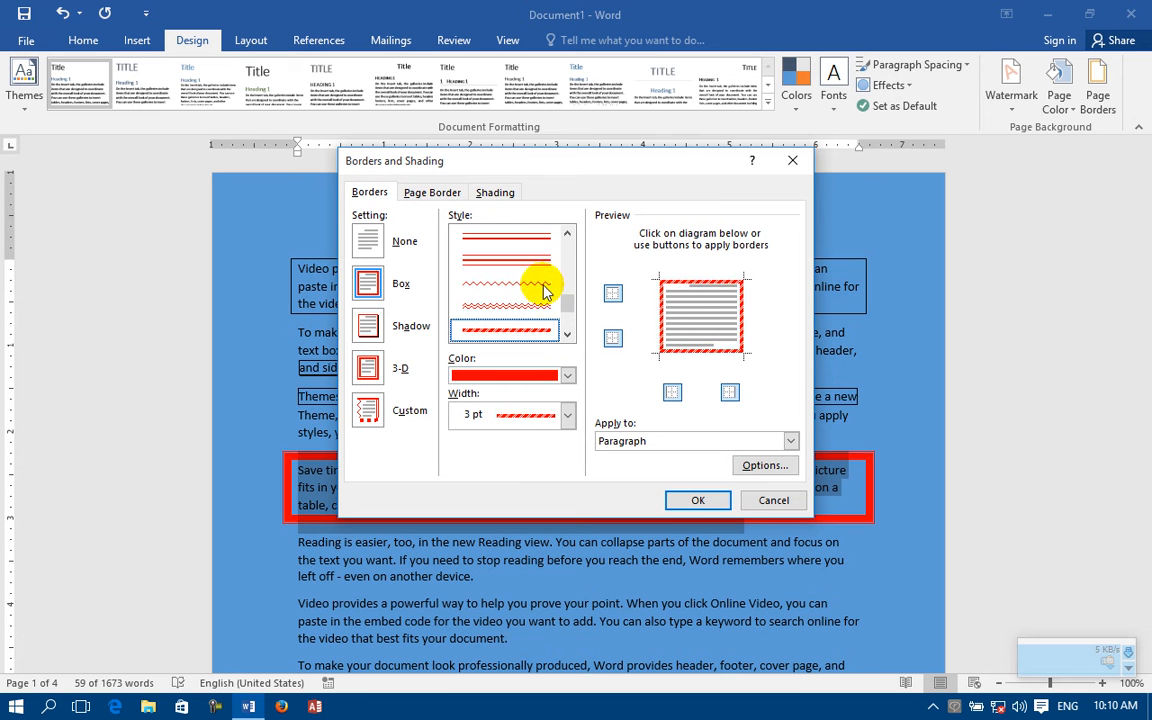
pyautogui.click(697, 497)
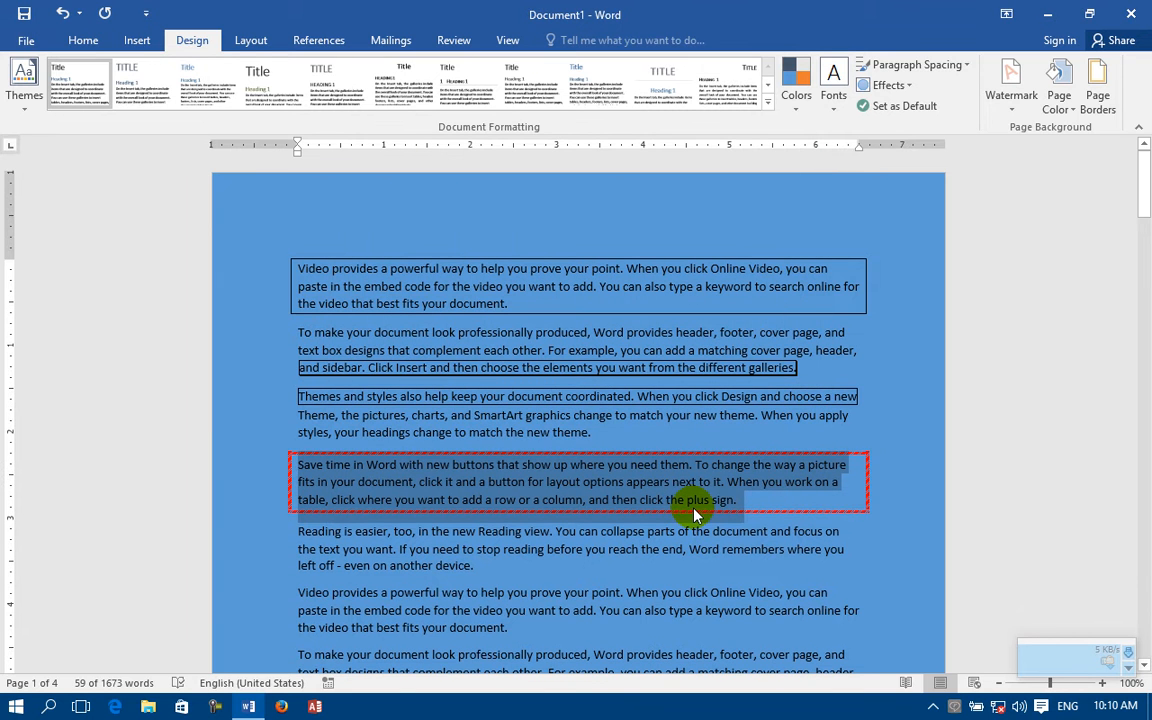
# Step: Remove only the top edge of the fourth paragraph's striped border
pyautogui.click(1105, 72)
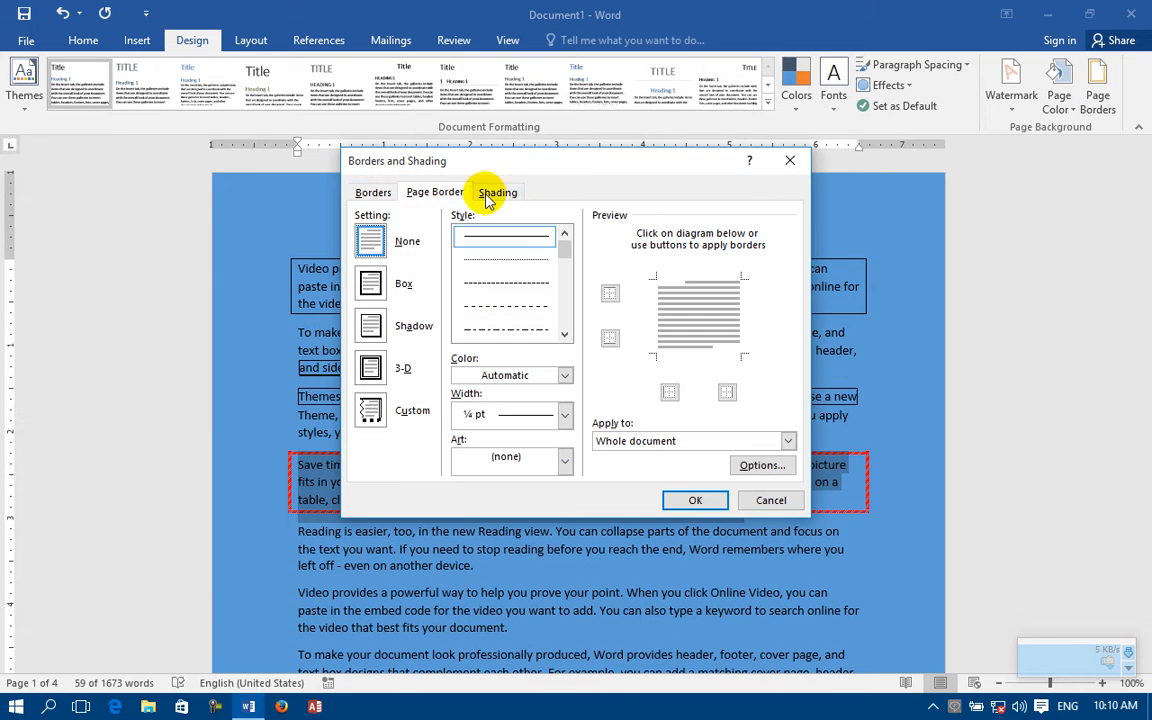
pyautogui.click(372, 193)
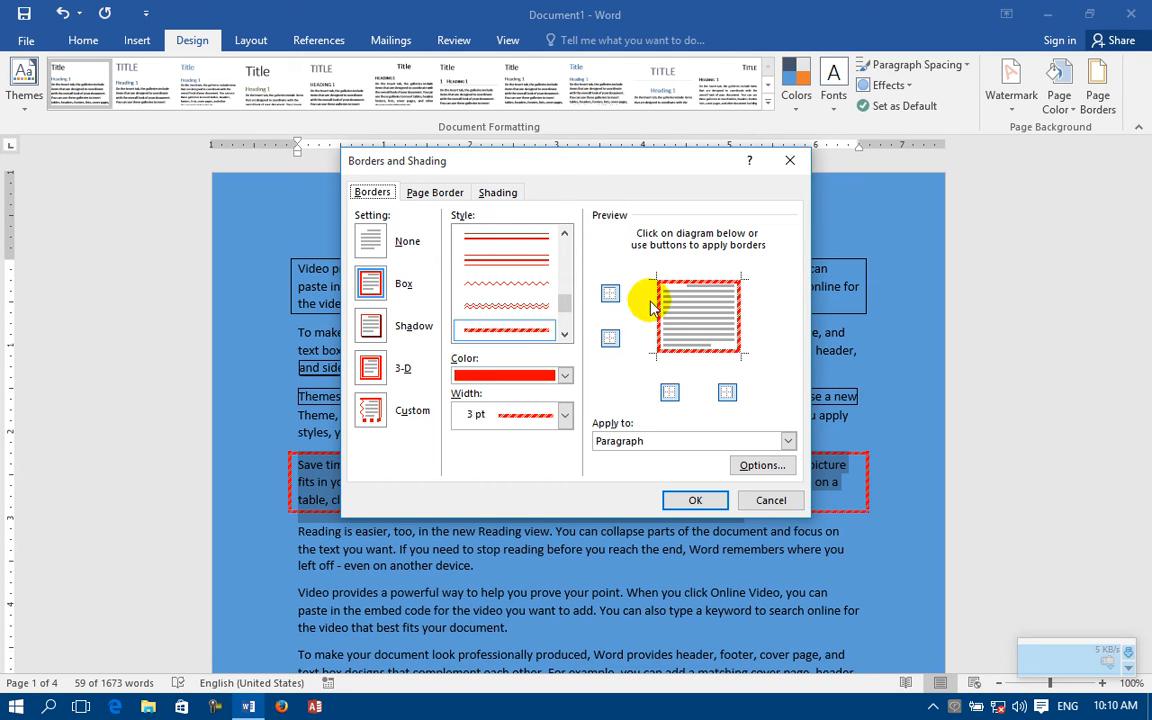
pyautogui.click(610, 294)
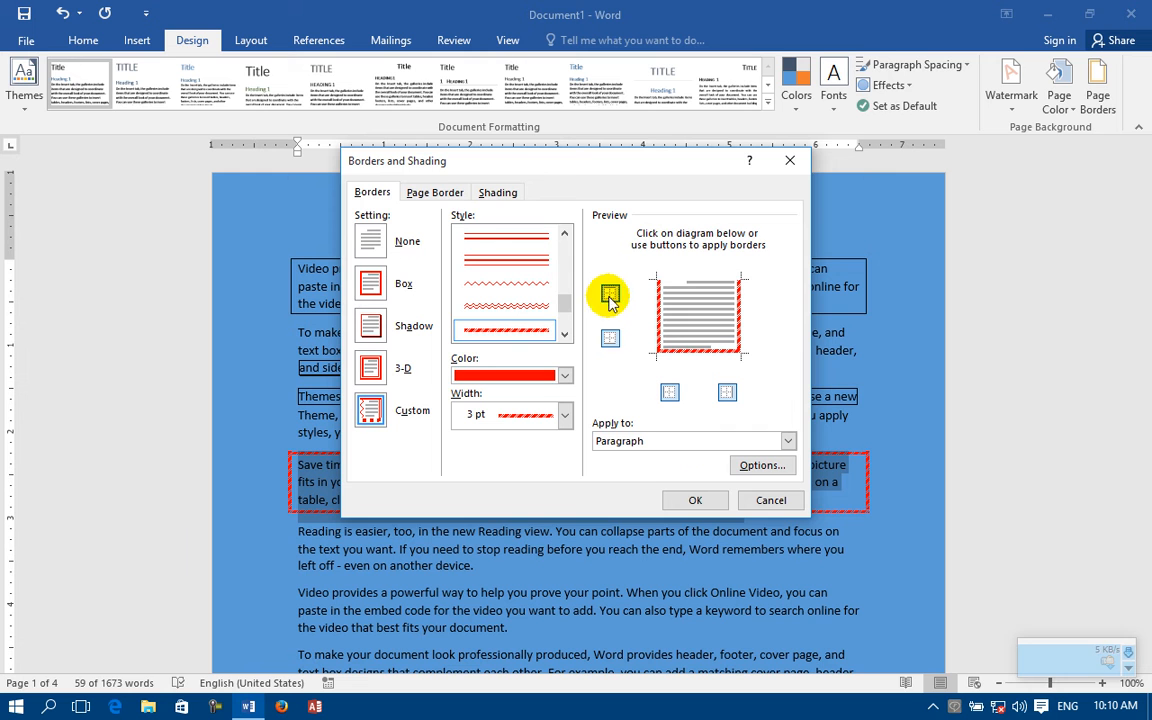
pyautogui.click(700, 497)
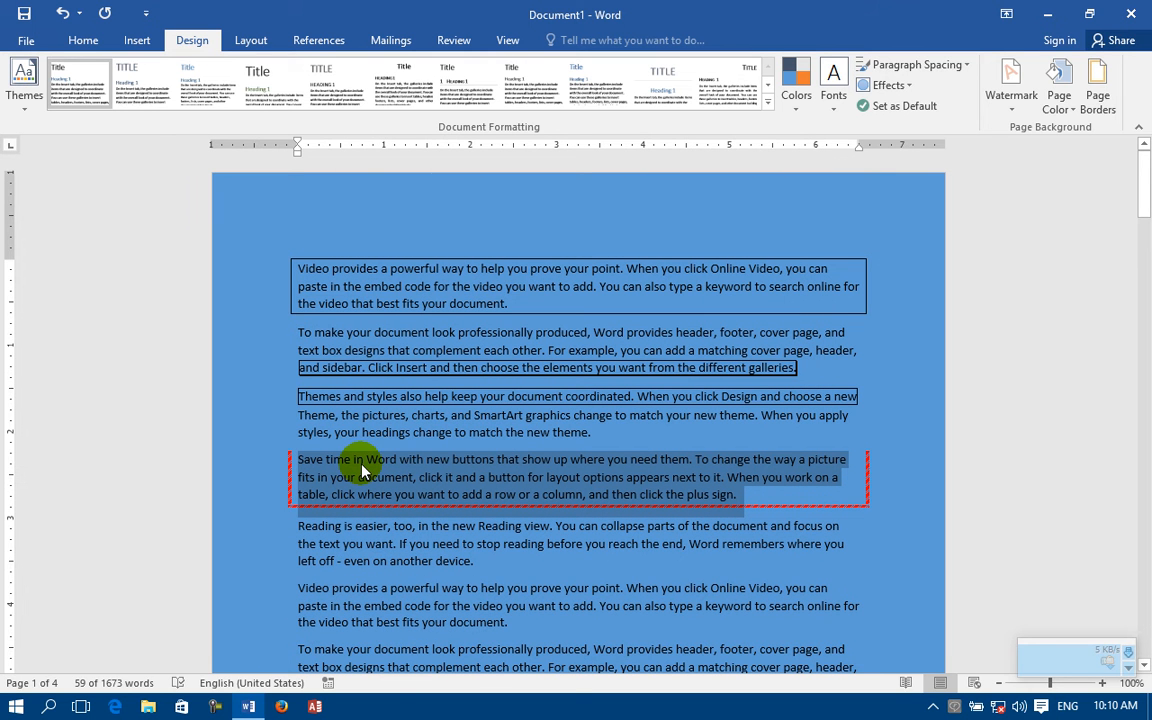
# Step: Restore the top edge of the fourth paragraph's striped border and remove its bottom edge
pyautogui.click(1100, 96)
pyautogui.click(375, 193)
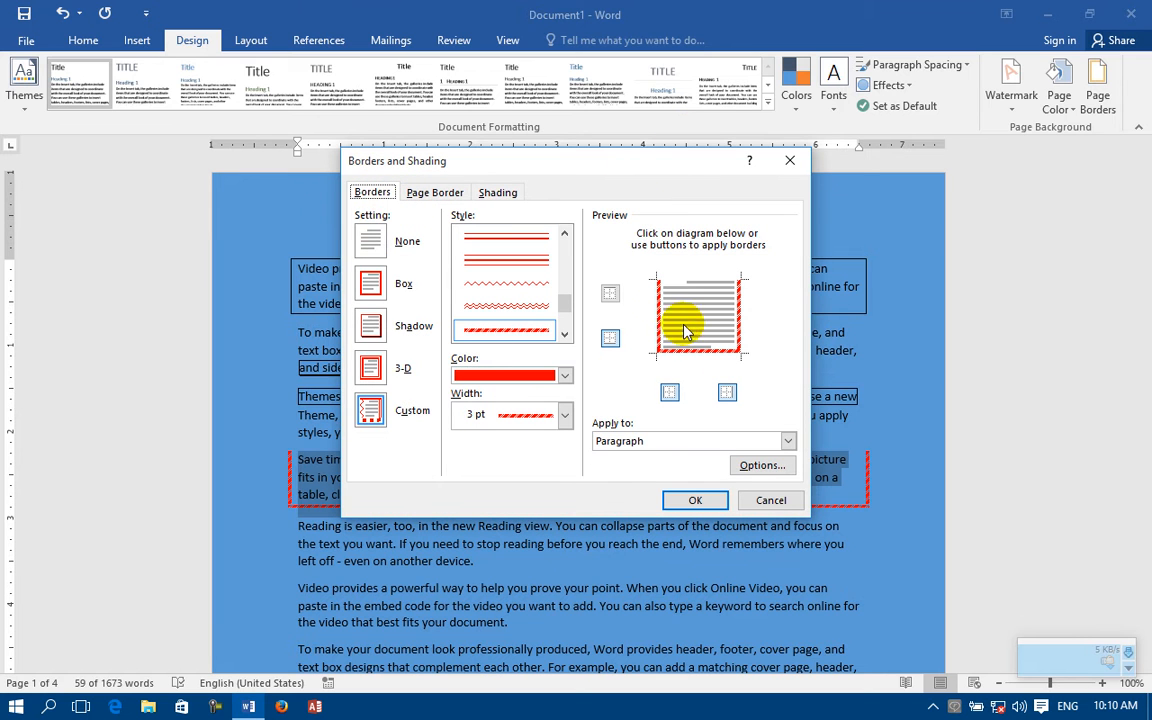
pyautogui.click(610, 293)
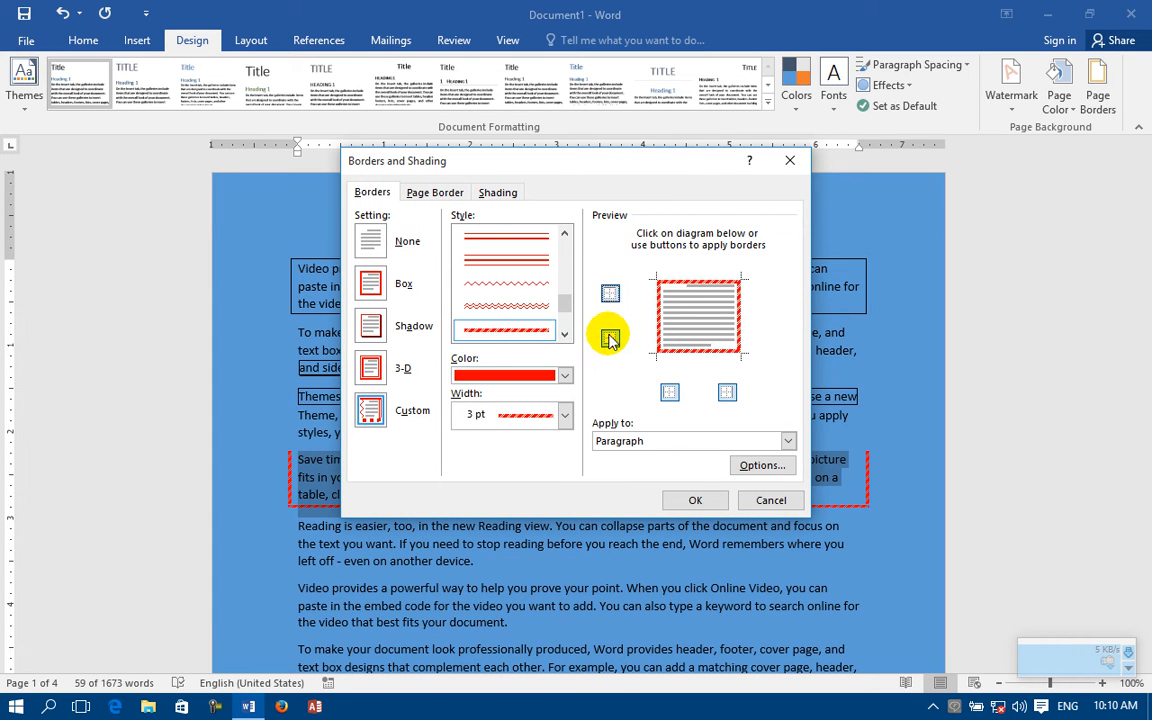
pyautogui.click(695, 500)
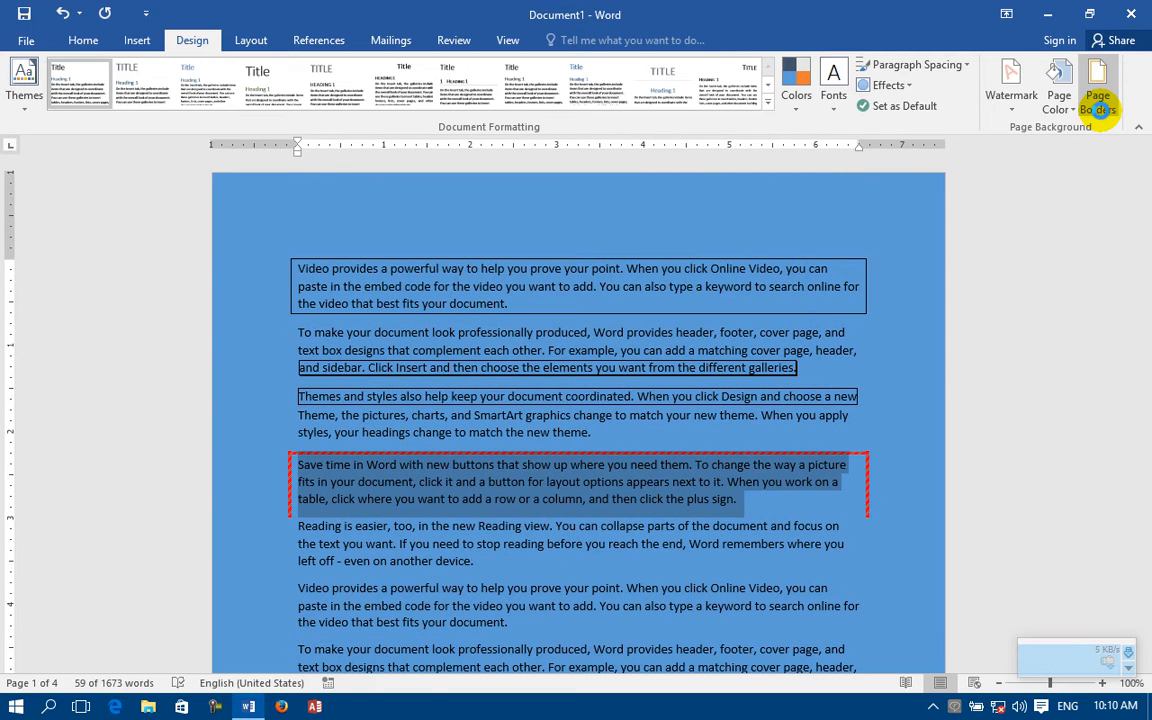
# Step: Restore the bottom edge of the fourth paragraph's striped border and remove its left and right edges
pyautogui.click(1097, 96)
pyautogui.click(373, 193)
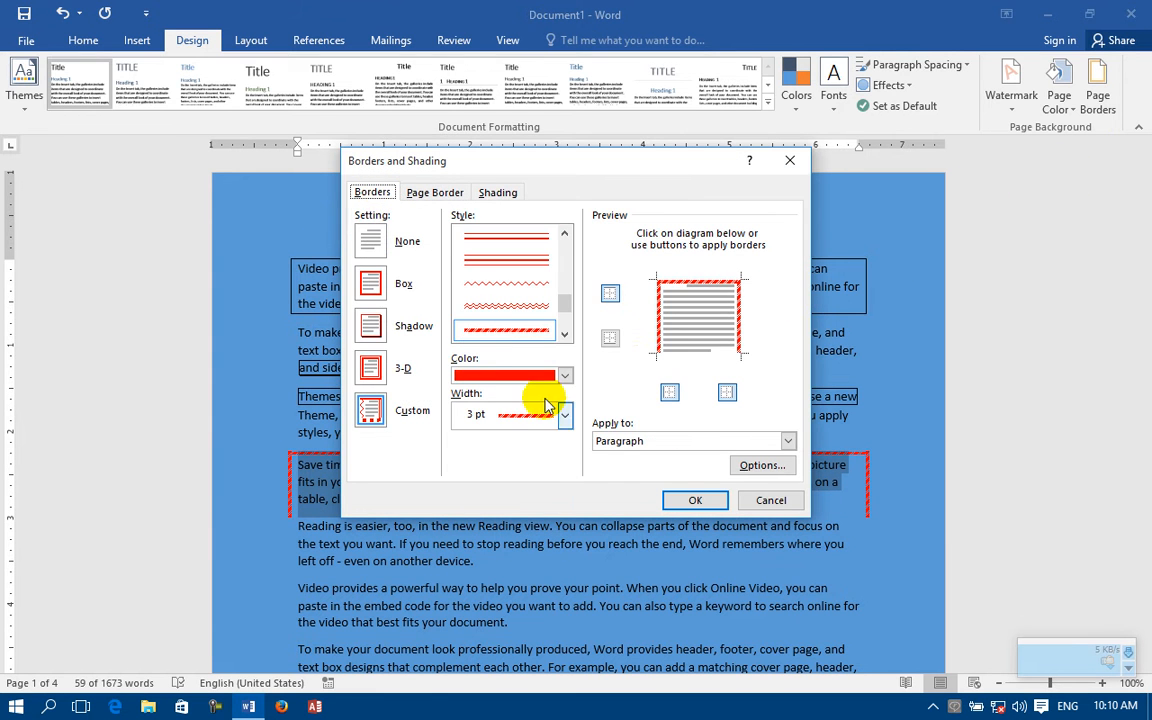
pyautogui.click(610, 338)
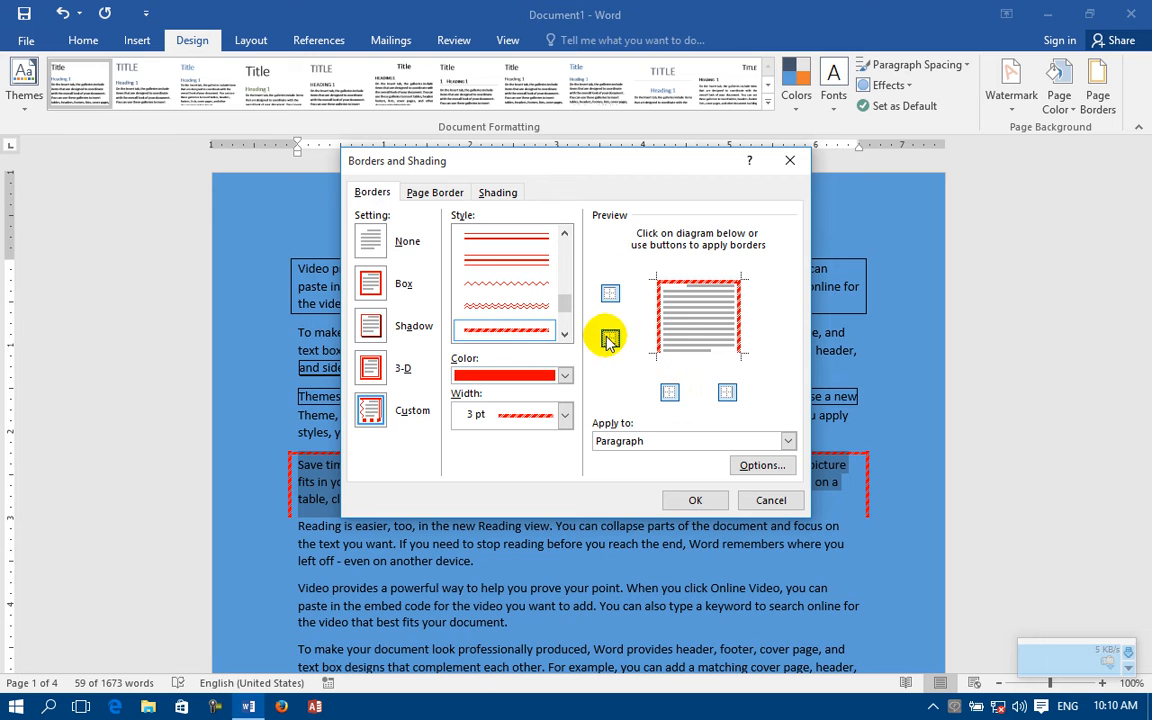
pyautogui.click(670, 392)
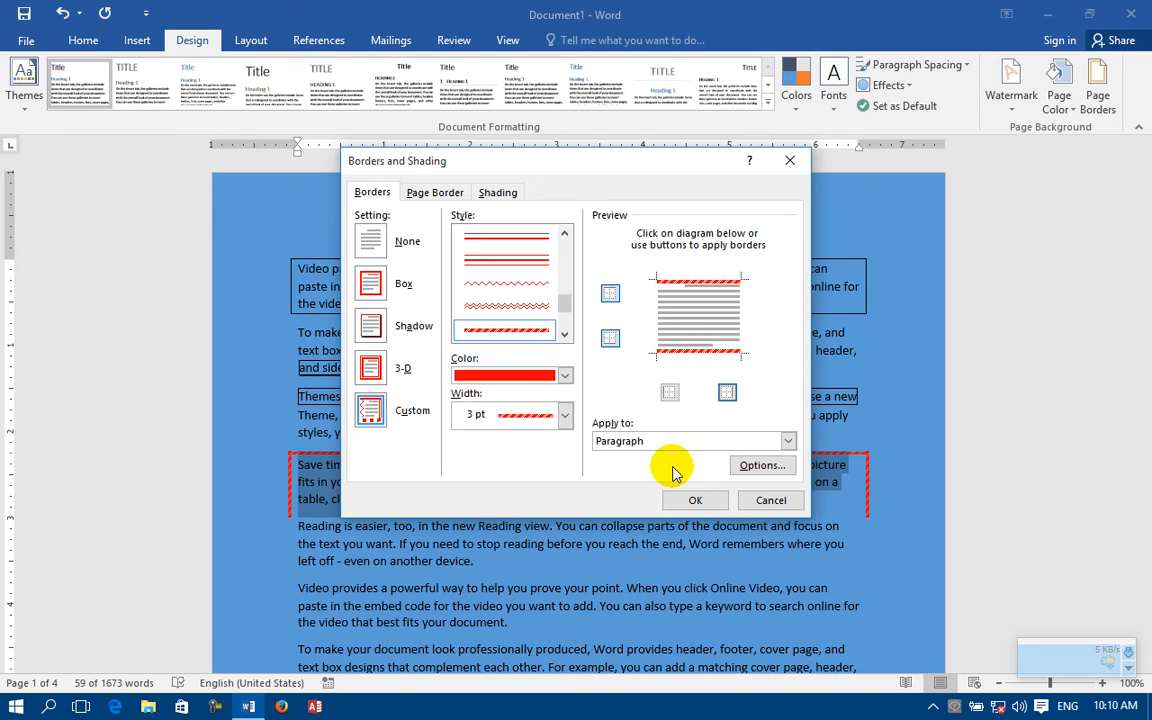
pyautogui.click(692, 496)
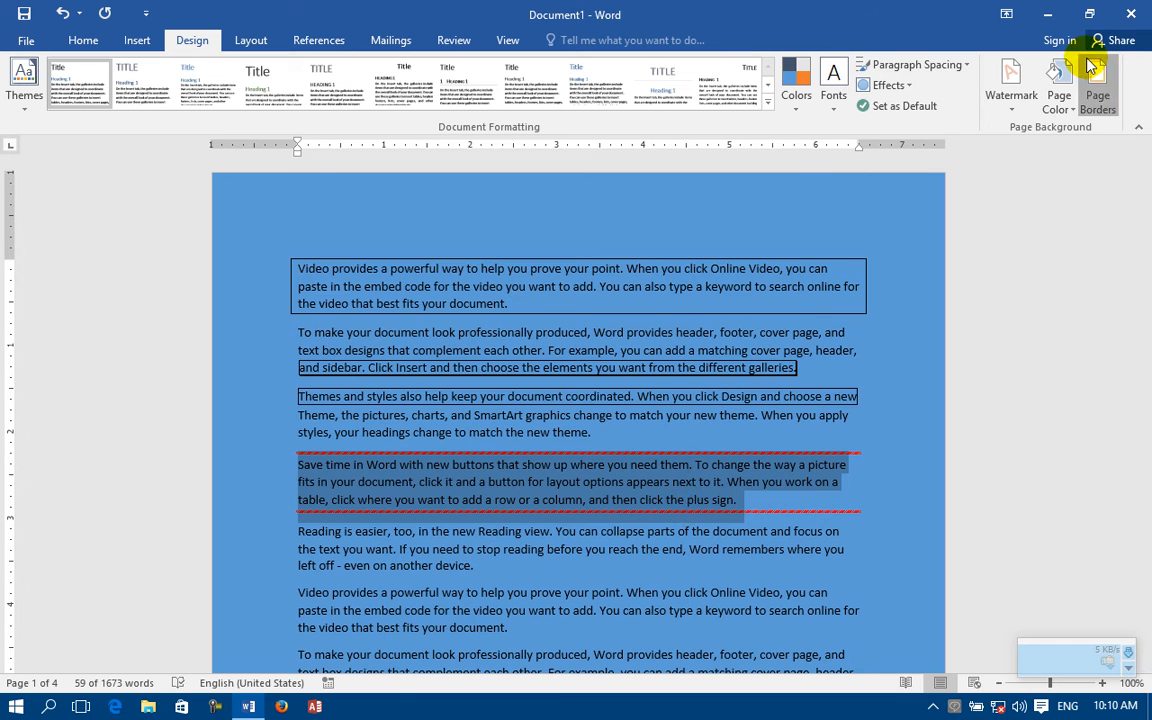
# Step: Restore the left and right edges of the fourth paragraph's red striped border setting and apply the border to the text
pyautogui.click(1097, 95)
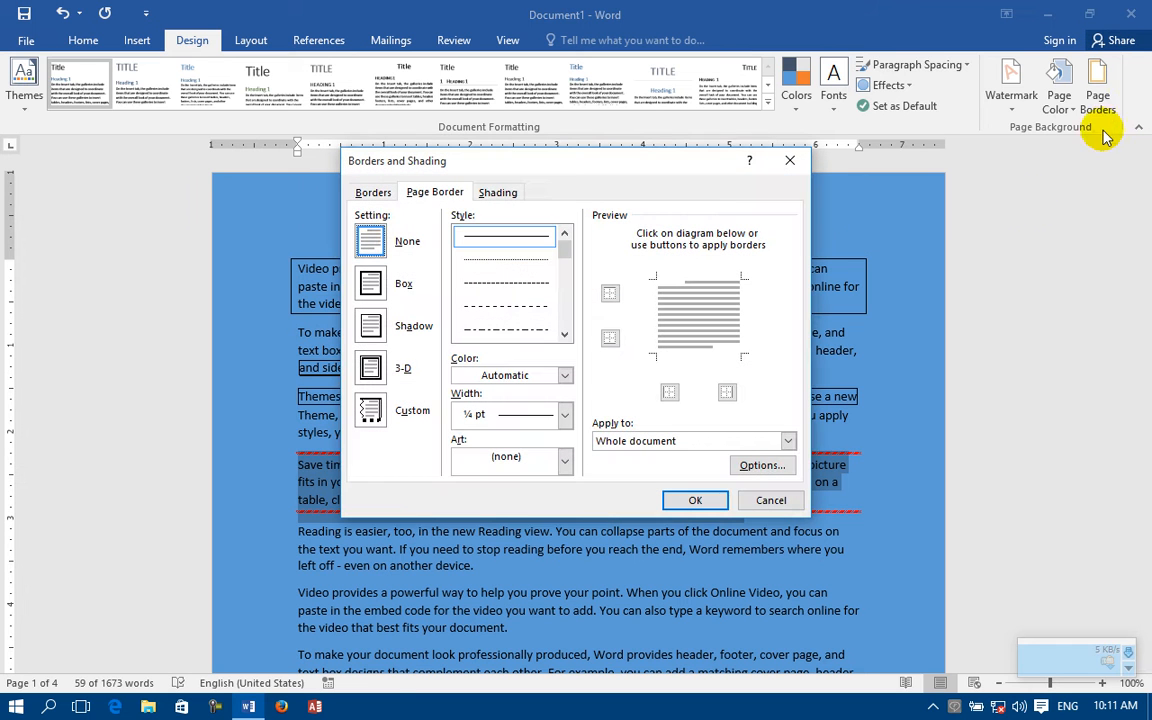
pyautogui.click(371, 193)
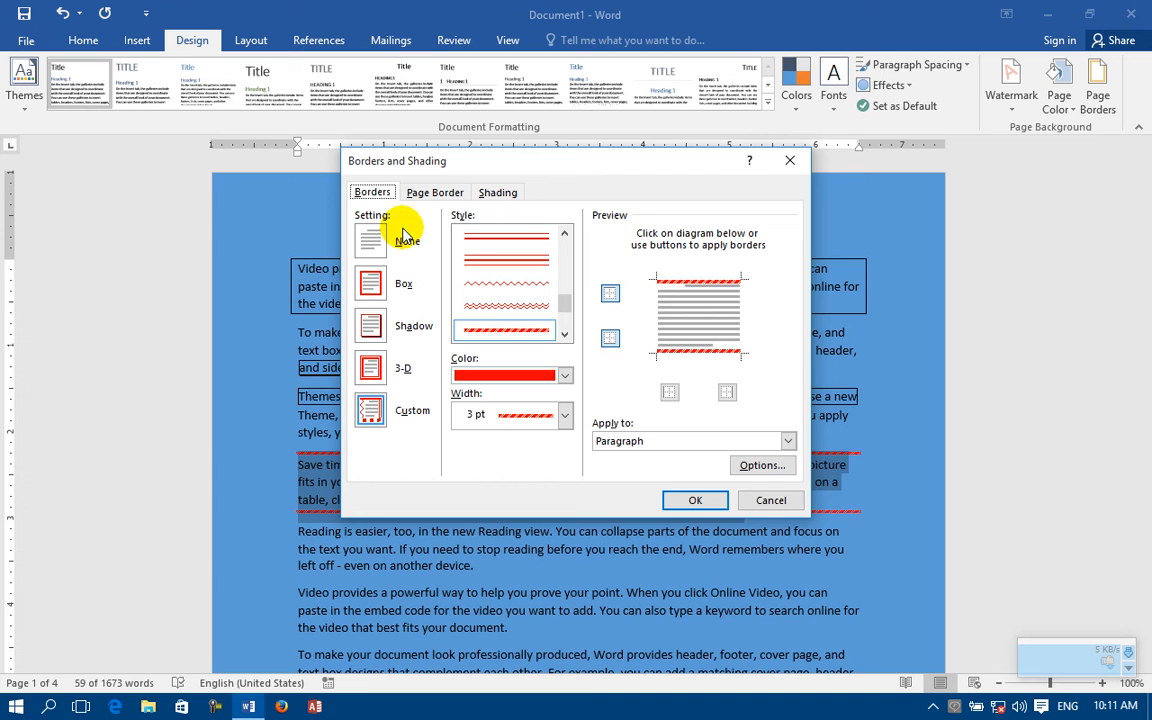
pyautogui.click(670, 393)
pyautogui.click(727, 392)
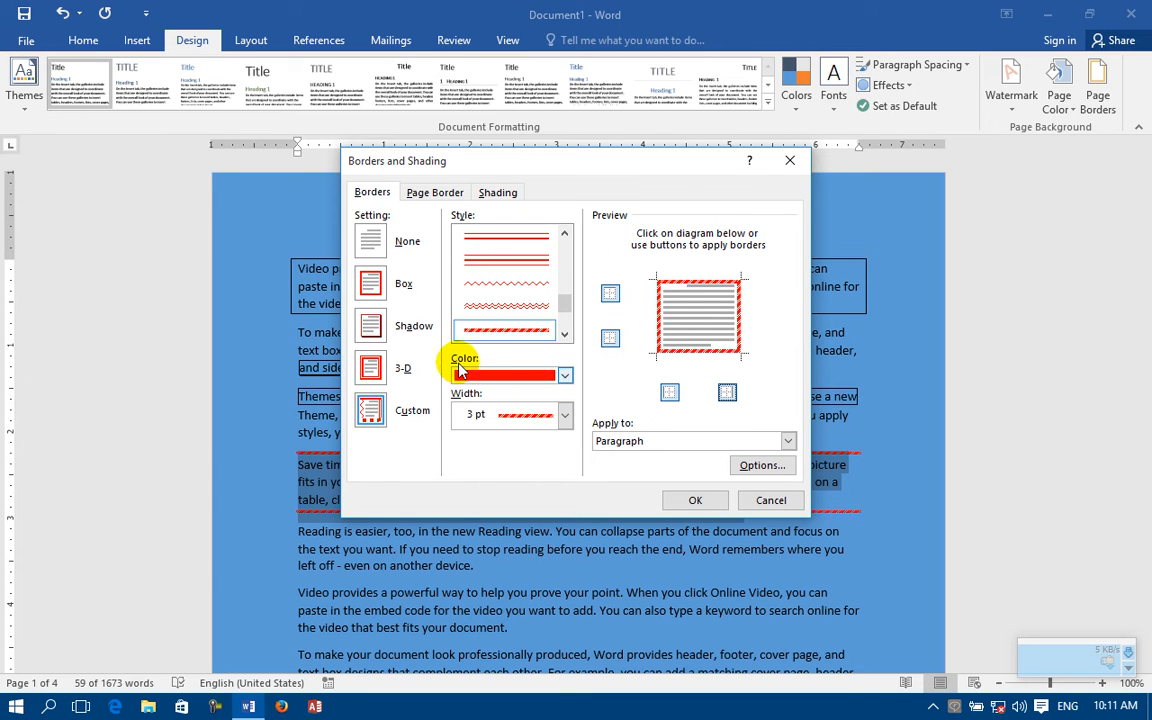
pyautogui.click(598, 445)
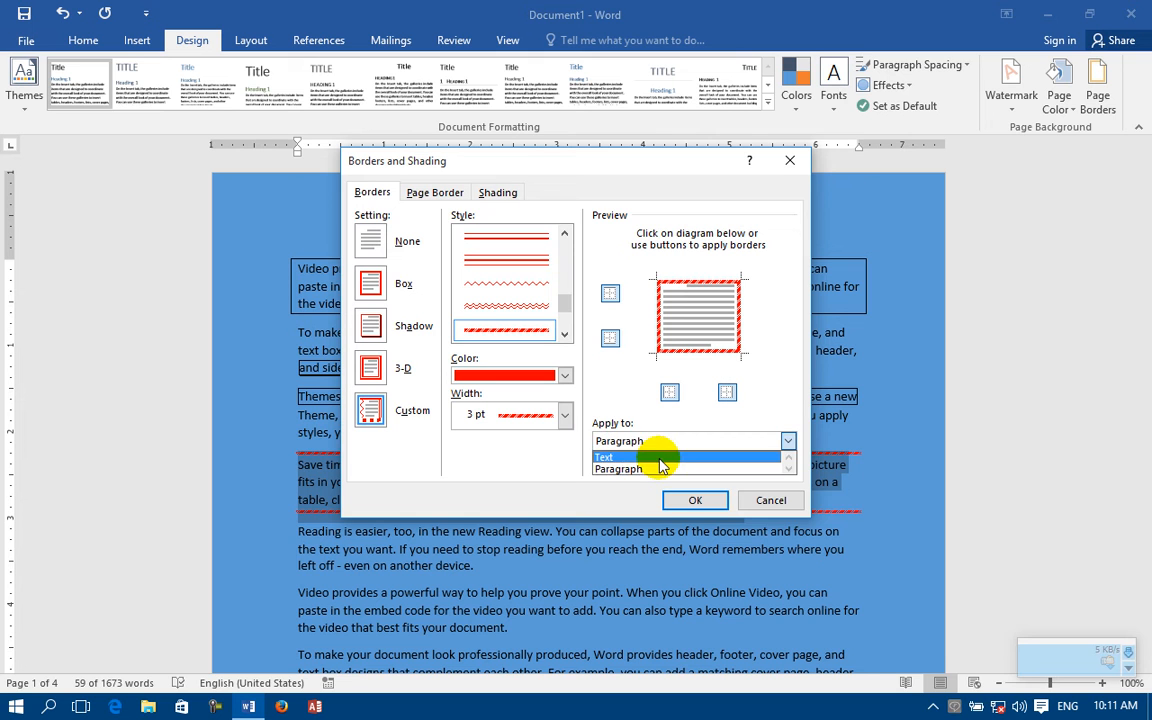
pyautogui.click(631, 470)
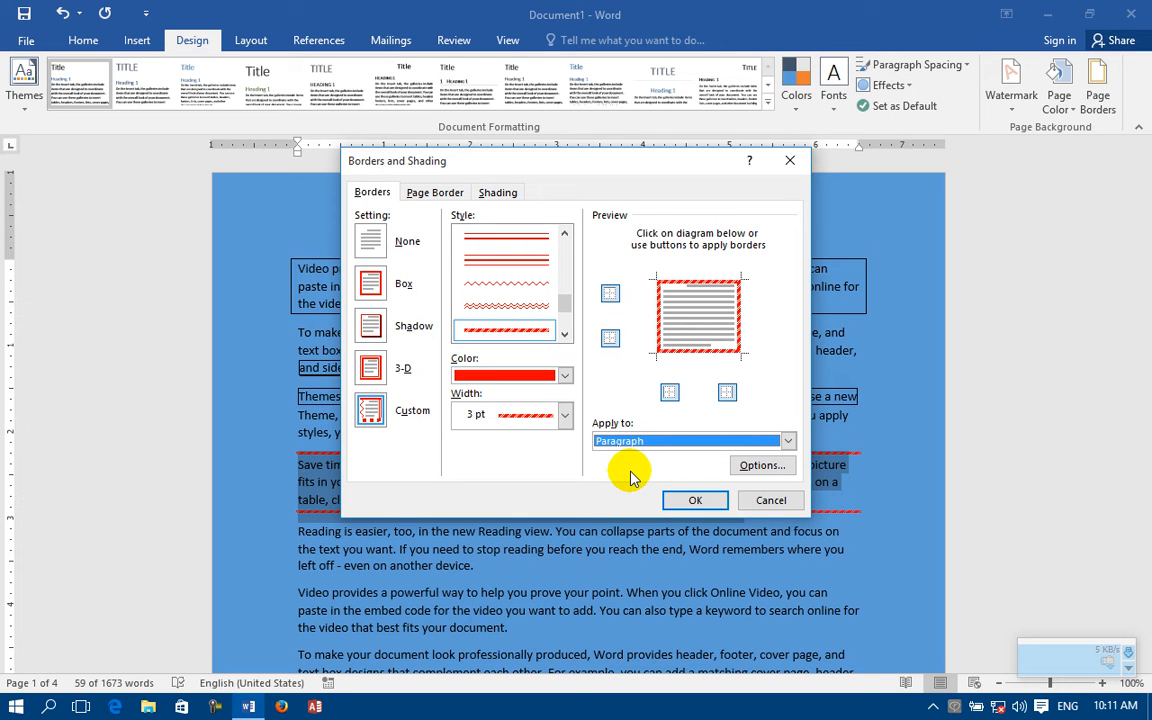
pyautogui.click(628, 441)
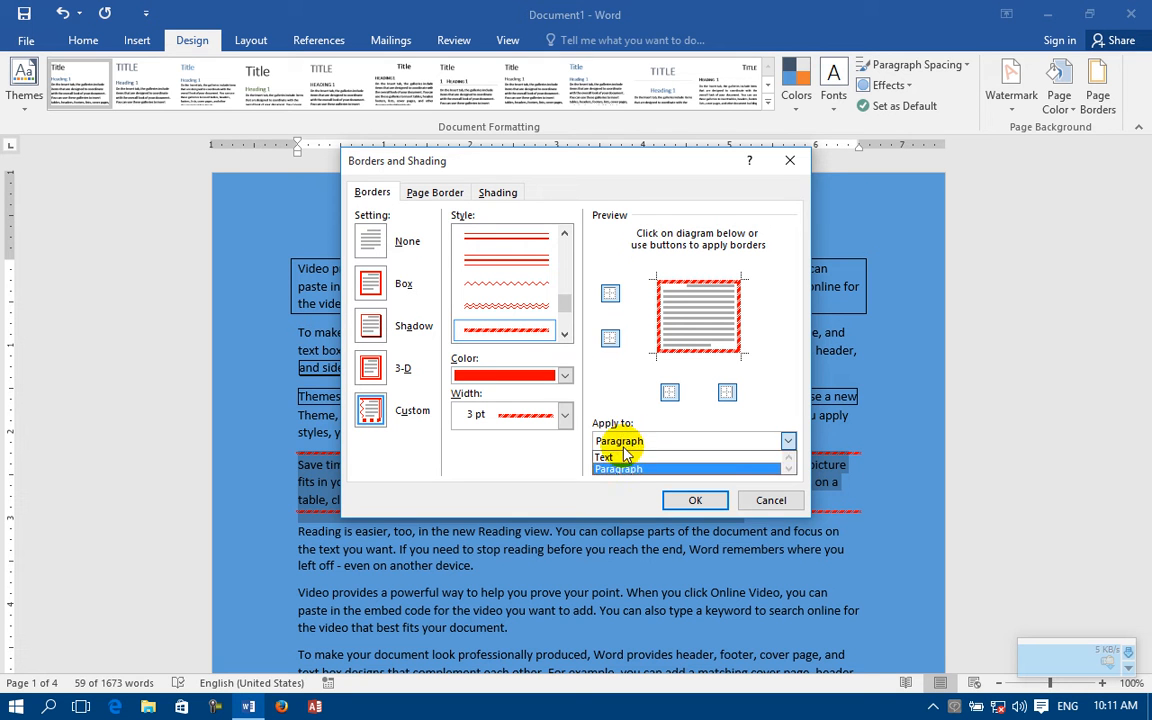
pyautogui.click(620, 455)
pyautogui.click(700, 503)
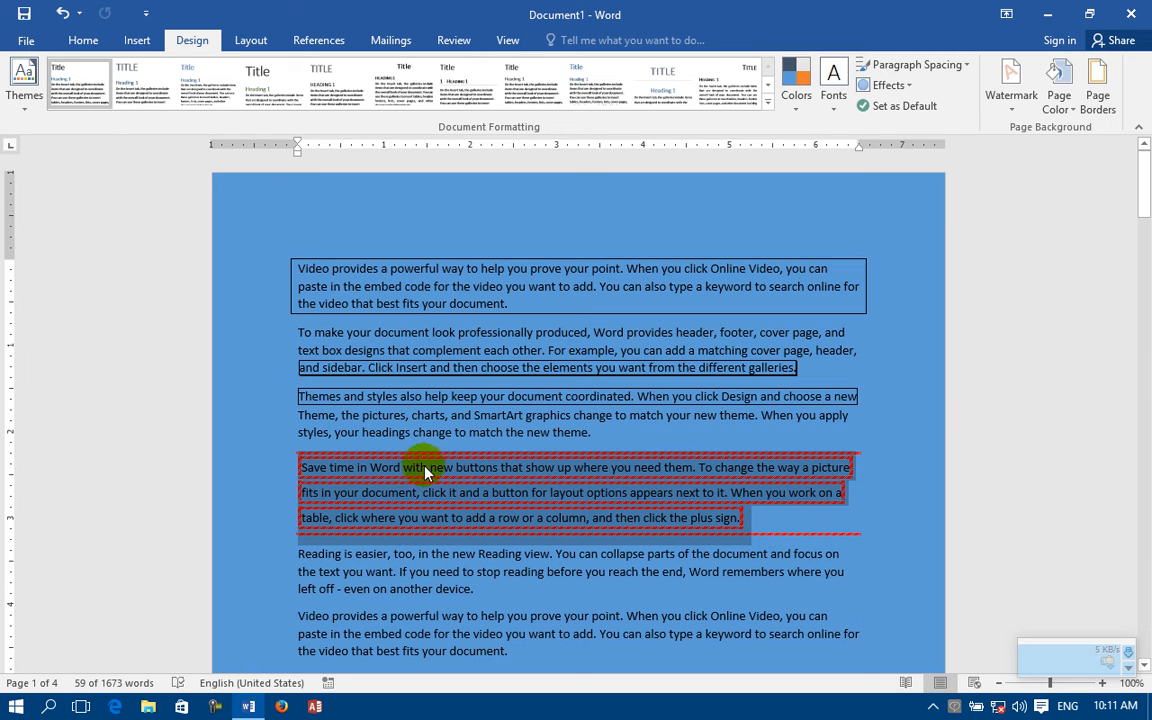
# Step: Set the fourth paragraph border's distance from text to 11 pt top, 12 pt bottom, 14 pt left and 12 pt right
pyautogui.click(1098, 88)
pyautogui.click(372, 192)
pyautogui.click(674, 441)
pyautogui.click(718, 466)
pyautogui.click(771, 466)
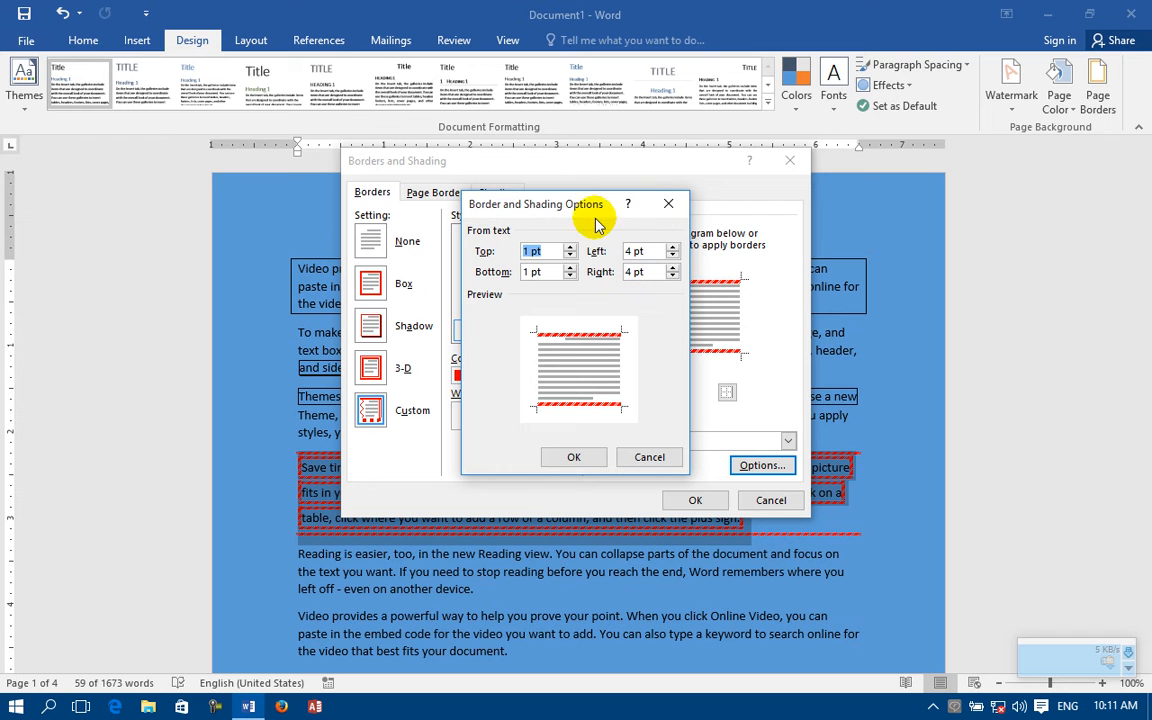
pyautogui.moveTo(586, 210); pyautogui.dragTo(614, 256)
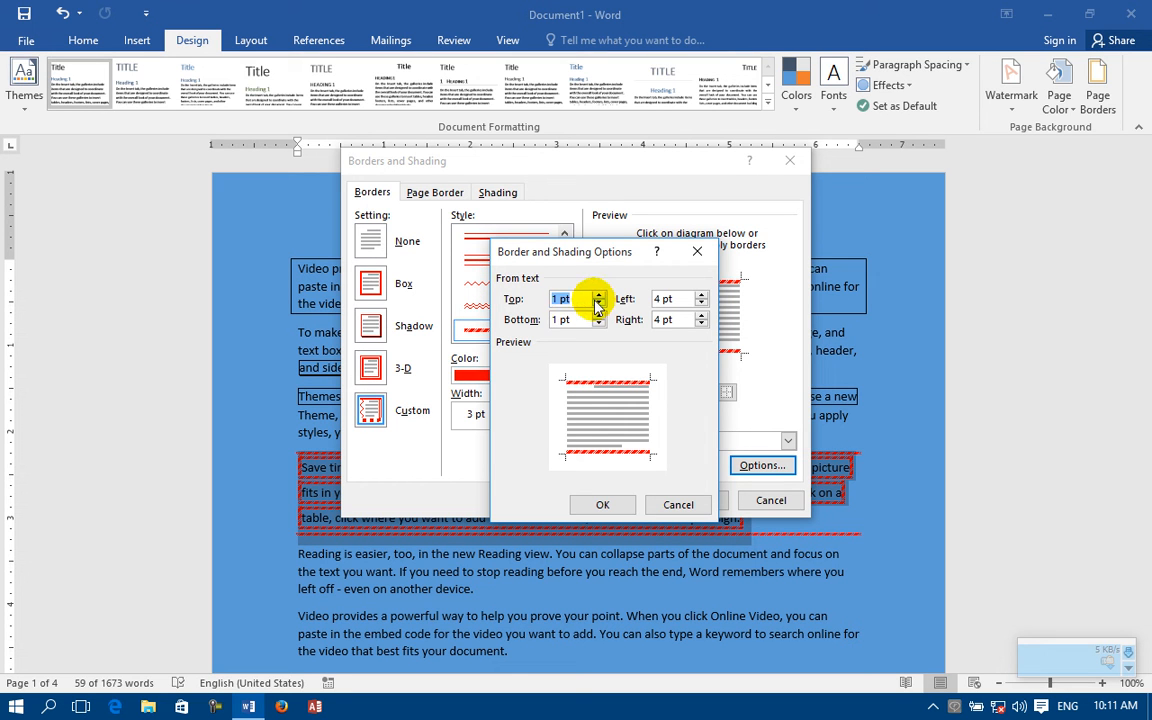
pyautogui.click(599, 297)
pyautogui.click(599, 297)
pyautogui.click(599, 297)
pyautogui.click(599, 297)
pyautogui.click(599, 297)
pyautogui.click(599, 297)
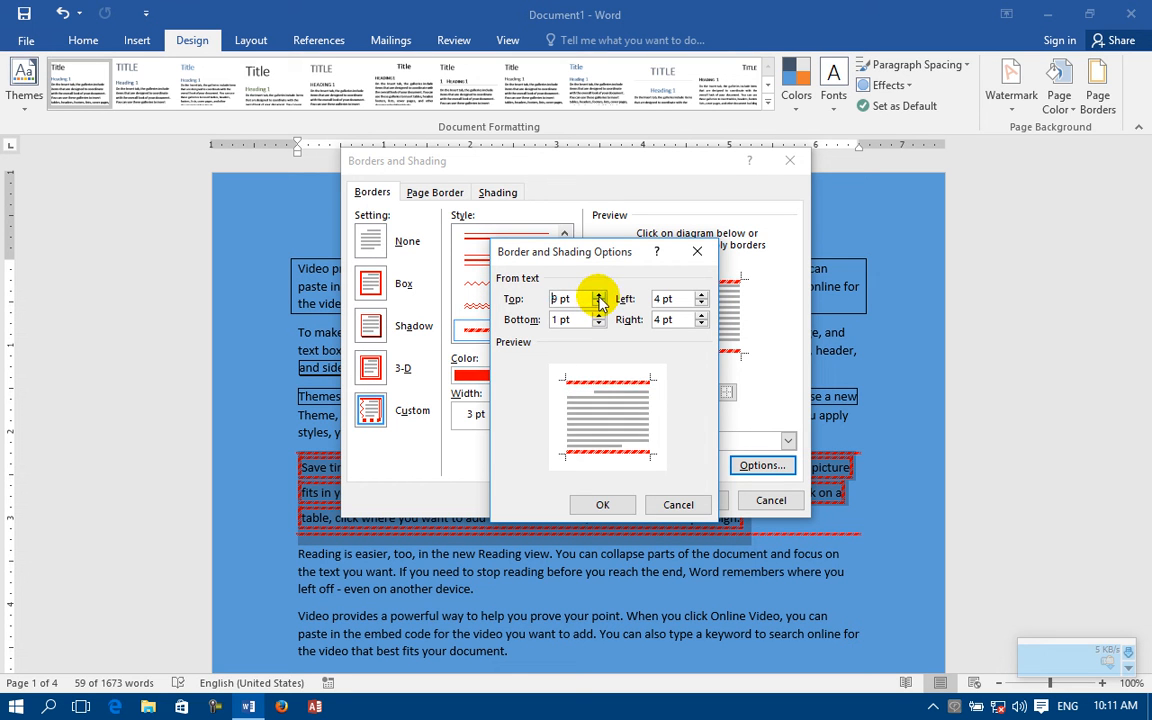
pyautogui.click(599, 297)
pyautogui.click(599, 297)
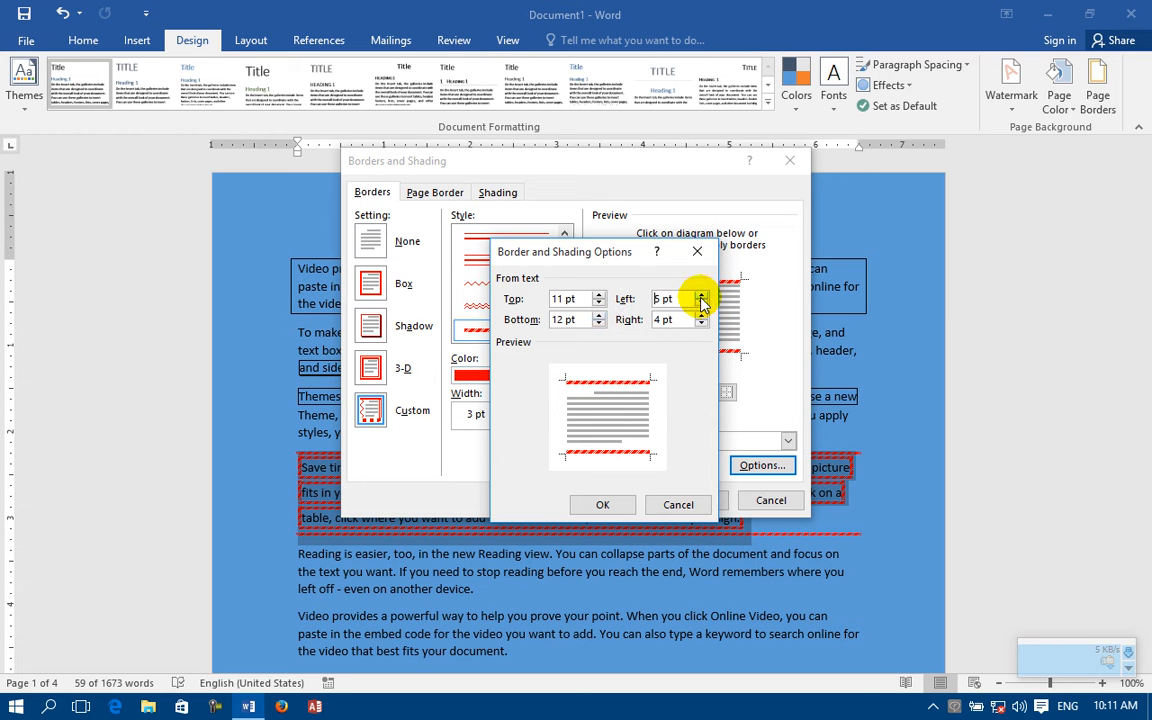
pyautogui.click(701, 297)
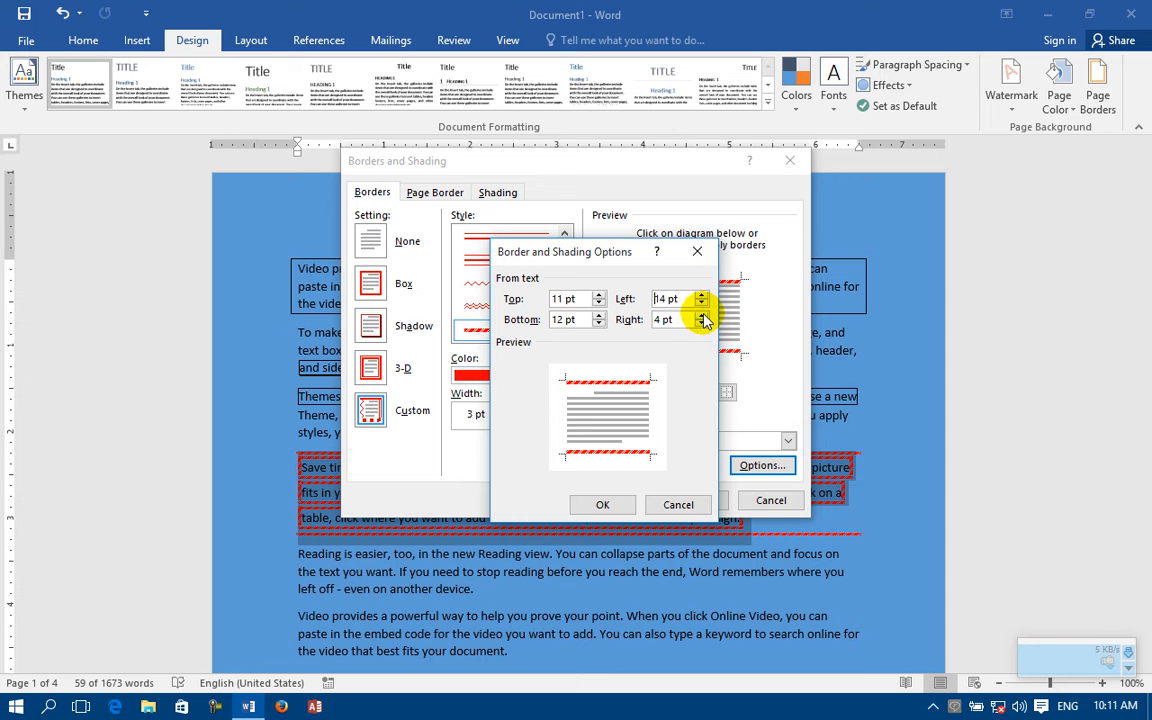
pyautogui.click(600, 503)
pyautogui.click(695, 501)
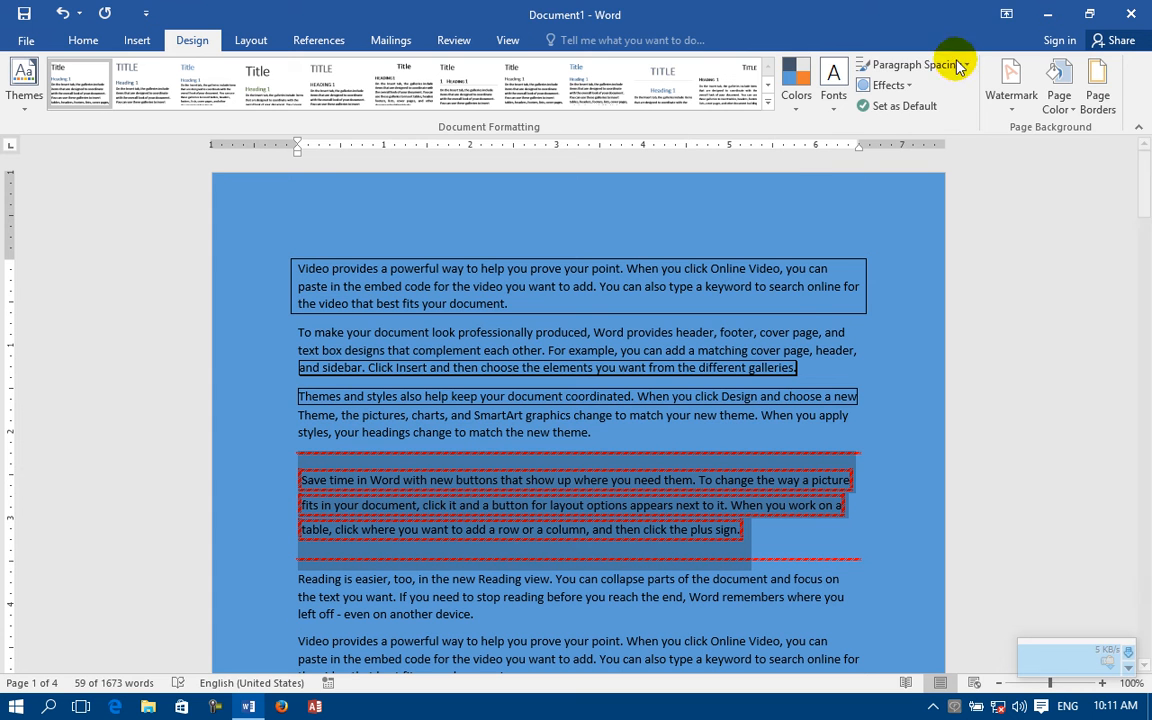
# Step: Remove the paragraph-level border from the fourth paragraph, keeping its text border
pyautogui.click(1097, 88)
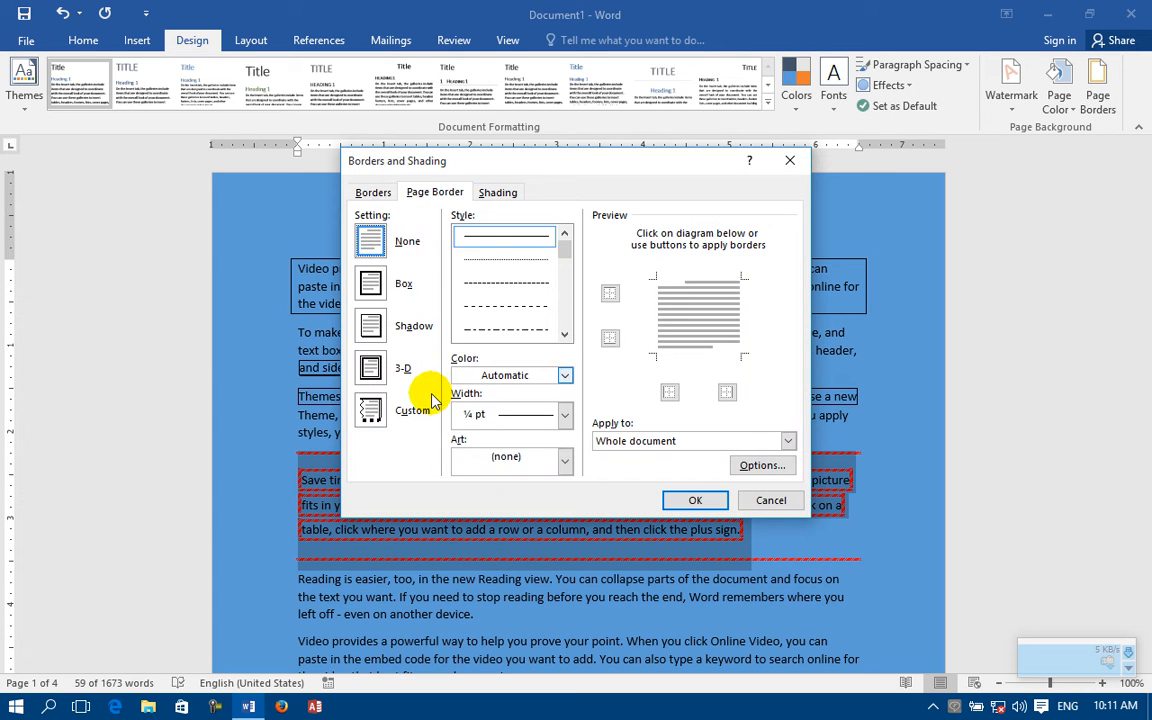
pyautogui.click(368, 192)
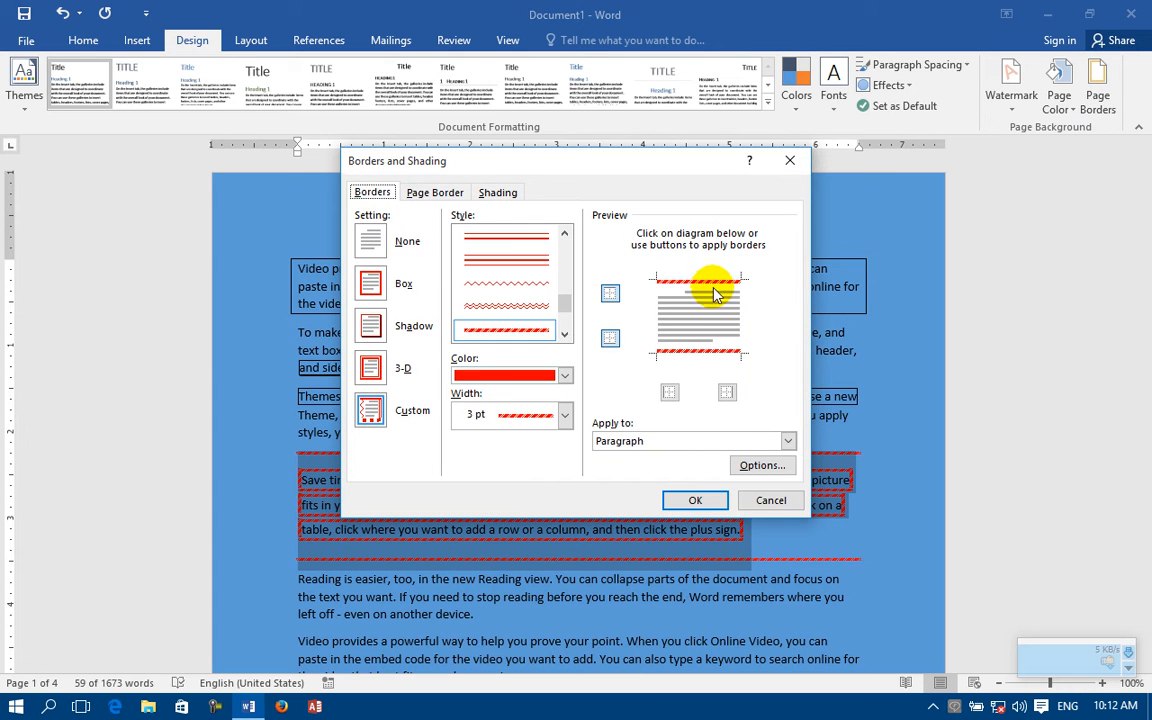
pyautogui.click(372, 238)
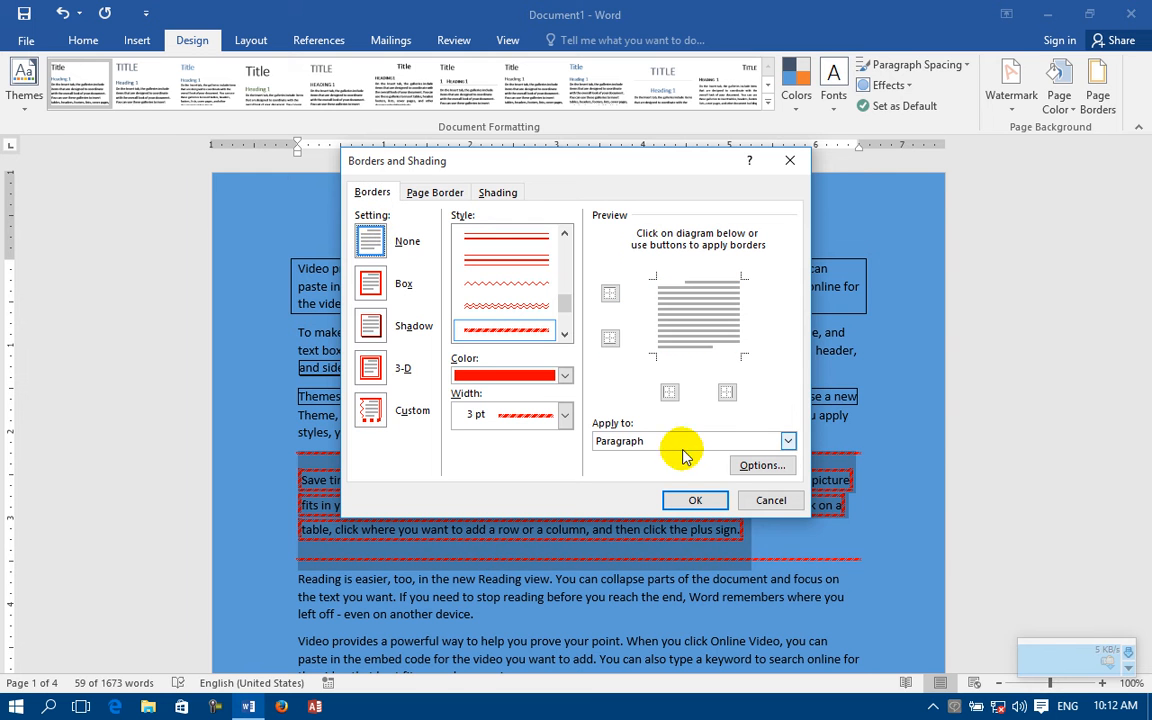
pyautogui.click(687, 497)
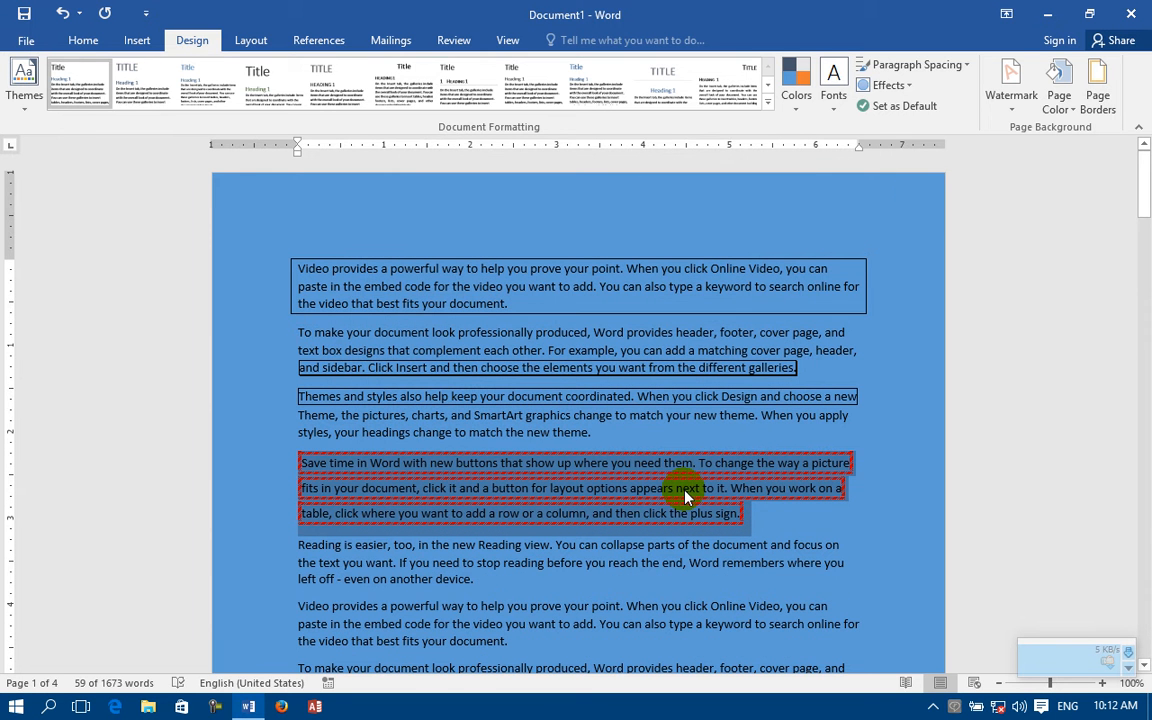
# Step: Examine the border settings and the list of quick border choices available for the selected paragraph
pyautogui.click(1097, 90)
pyautogui.click(369, 191)
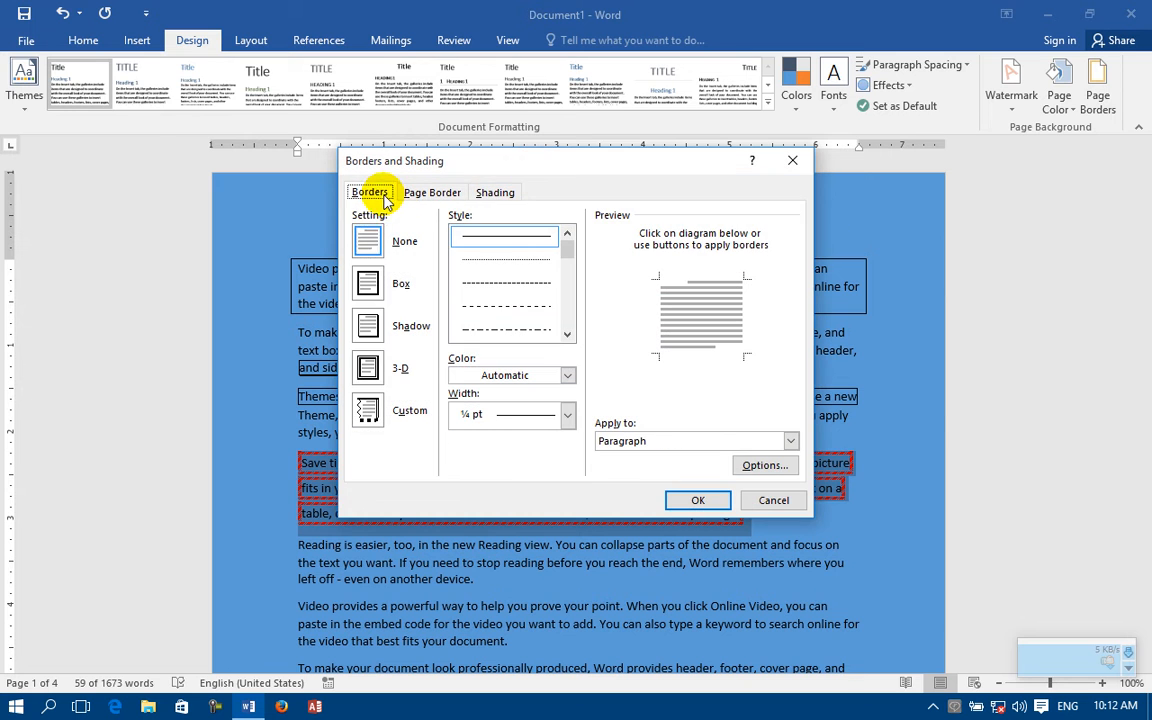
pyautogui.click(776, 500)
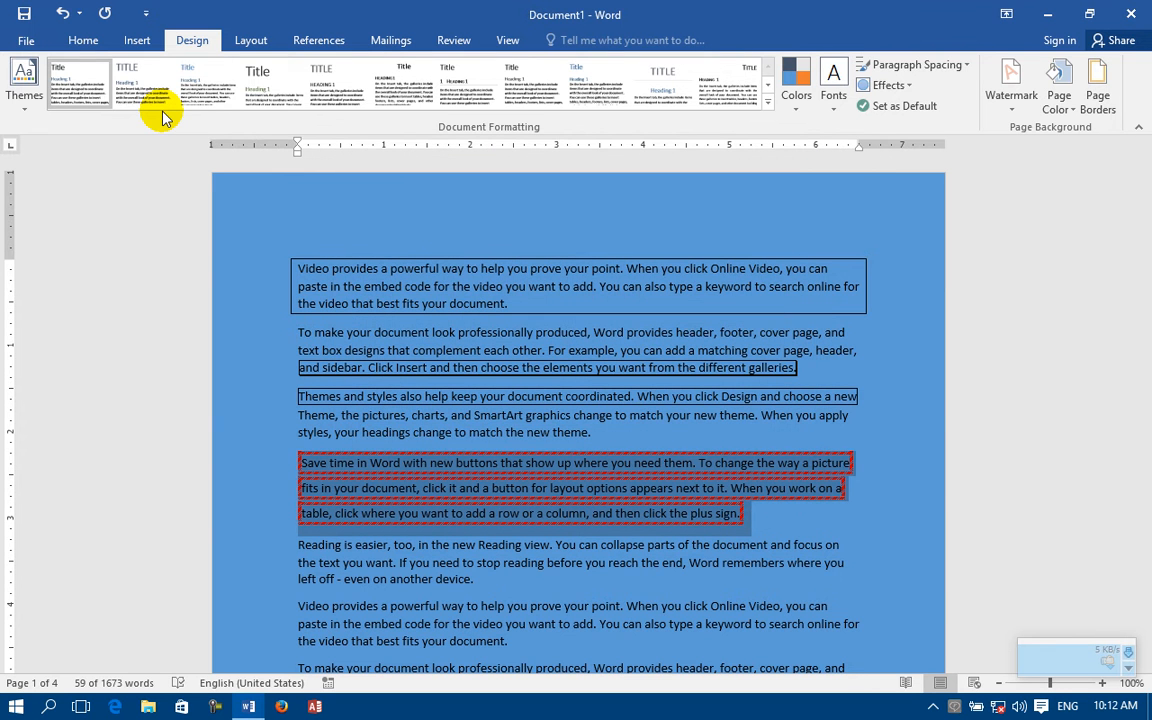
pyautogui.click(83, 40)
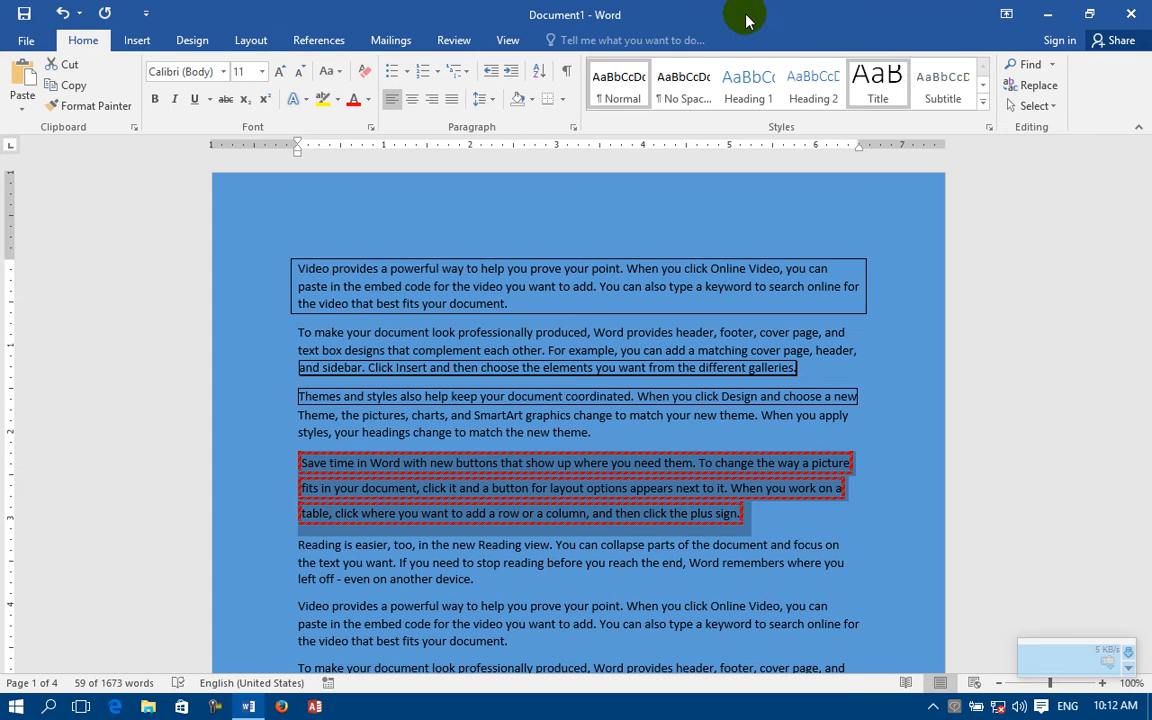
pyautogui.click(561, 99)
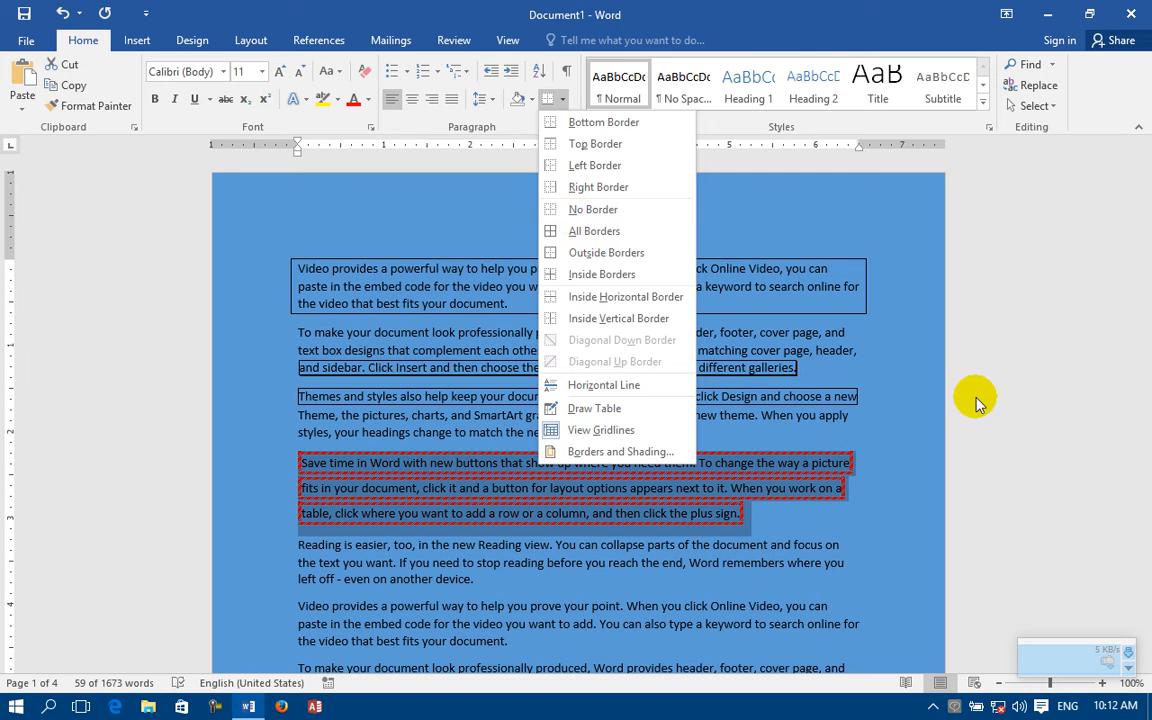
pyautogui.click(928, 391)
pyautogui.scroll(-1, 721, 473)
pyautogui.scroll(-2, 721, 473)
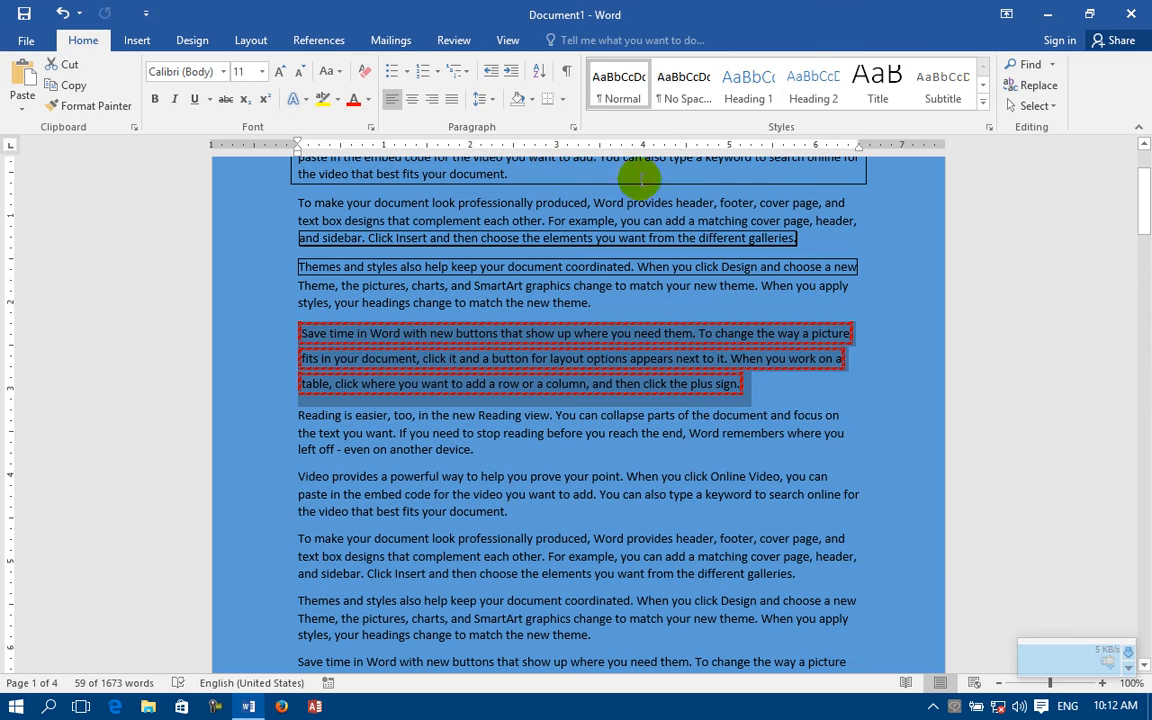
# Step: Compare the paragraph border settings with the page border settings and look over the document's pages
pyautogui.click(196, 40)
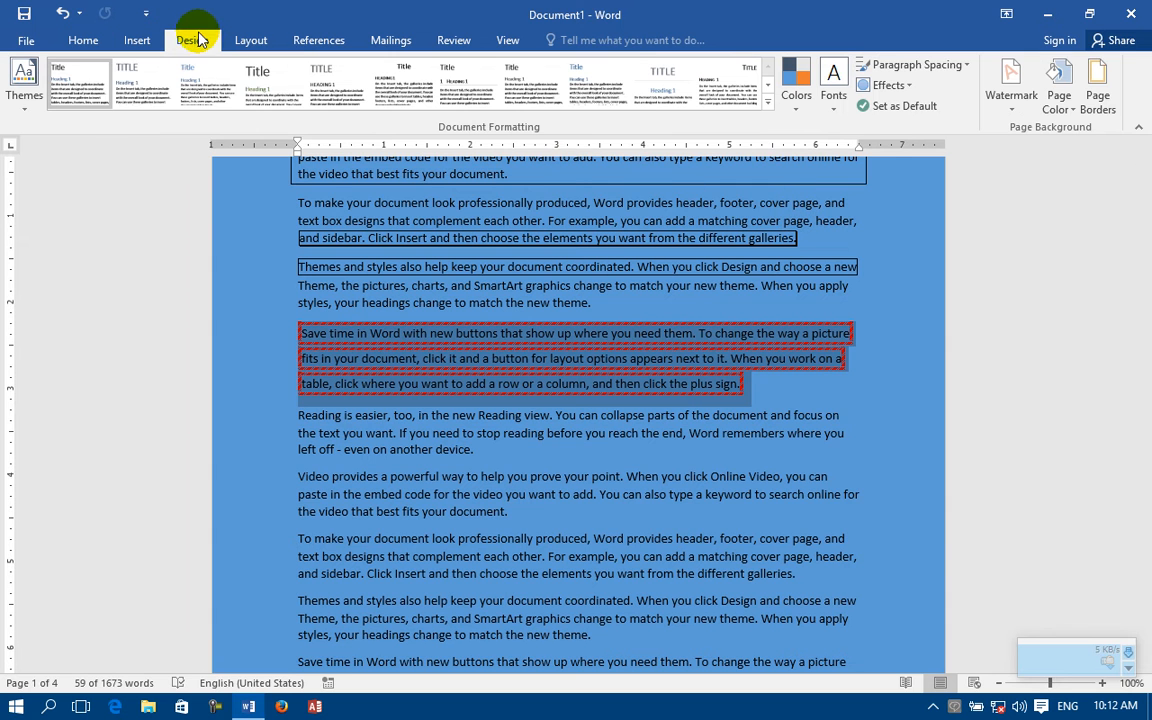
pyautogui.click(1099, 80)
pyautogui.click(370, 192)
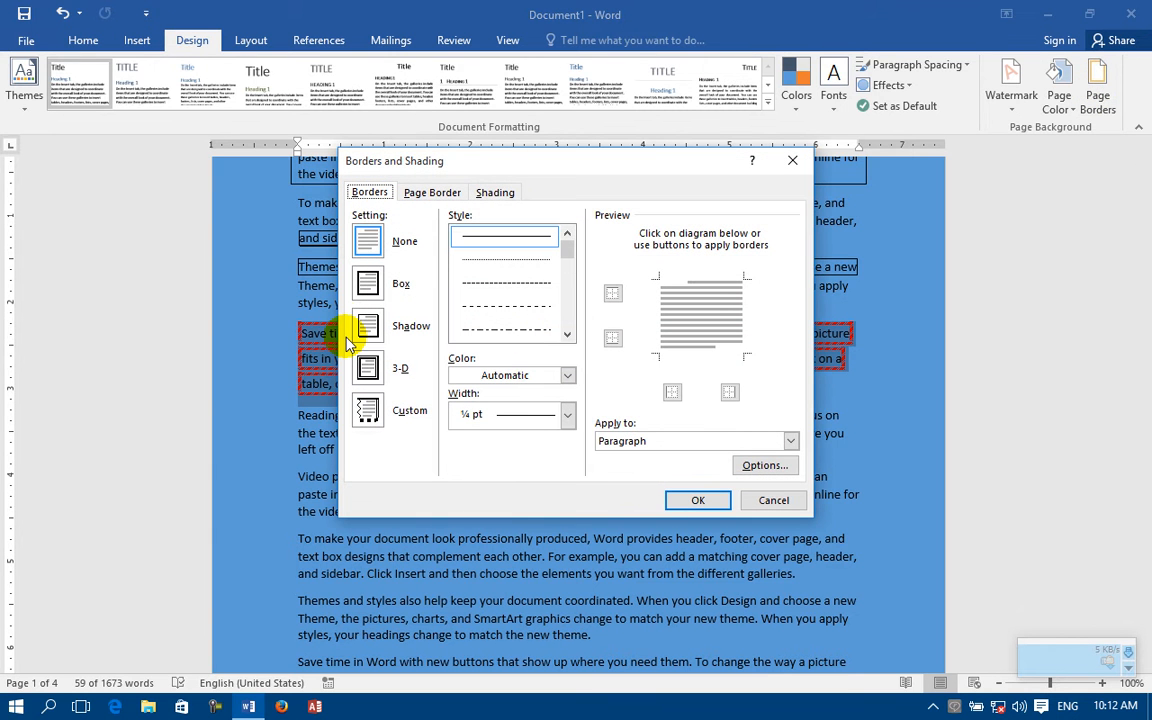
pyautogui.click(425, 192)
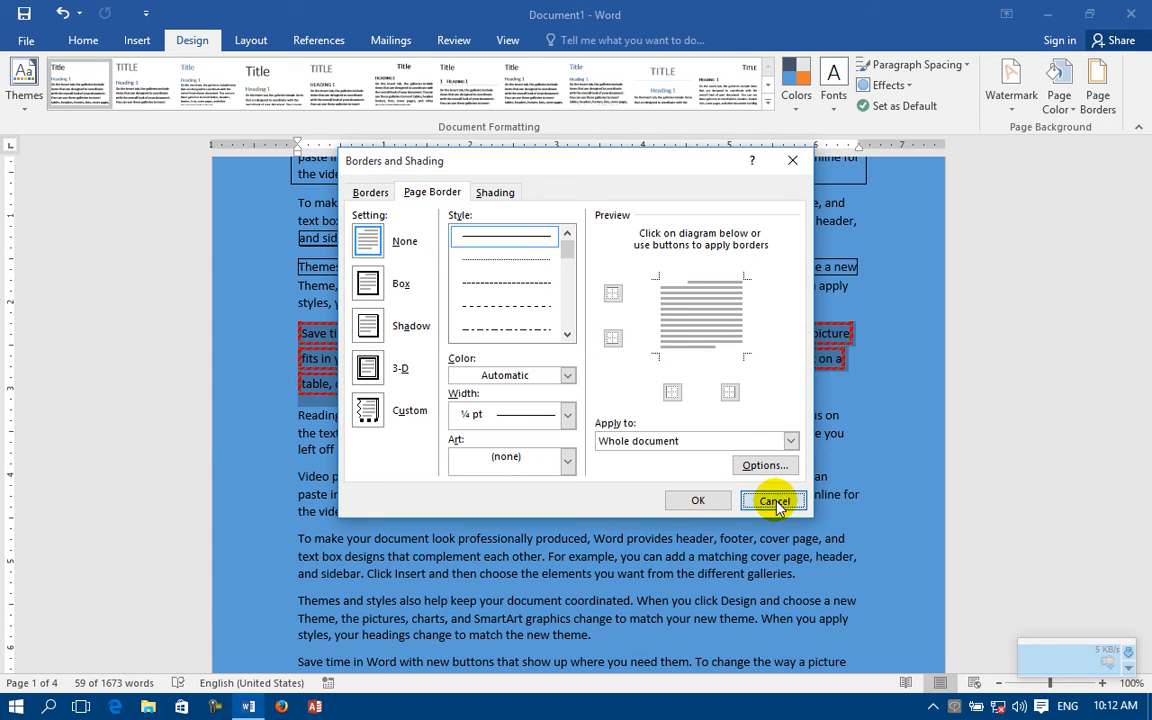
pyautogui.click(774, 501)
pyautogui.scroll(-5, 404, 468)
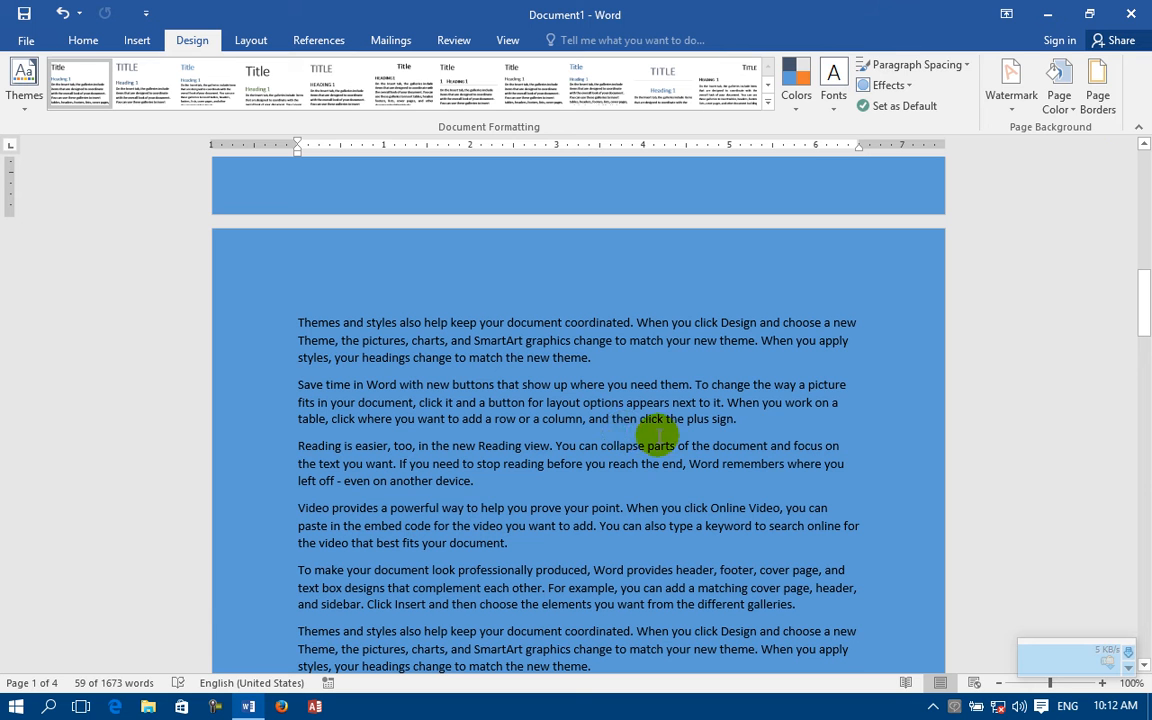
# Step: Apply a box page border in the triple-line style, ½ pt wide, to the whole document
pyautogui.click(1099, 84)
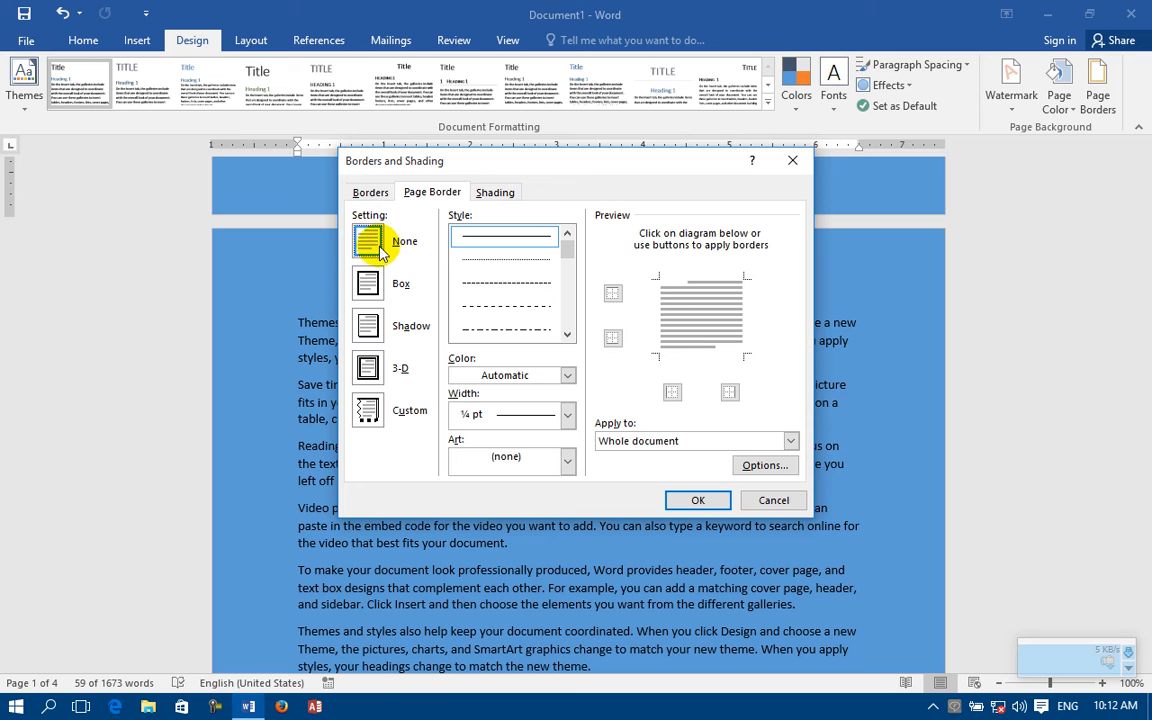
pyautogui.click(370, 192)
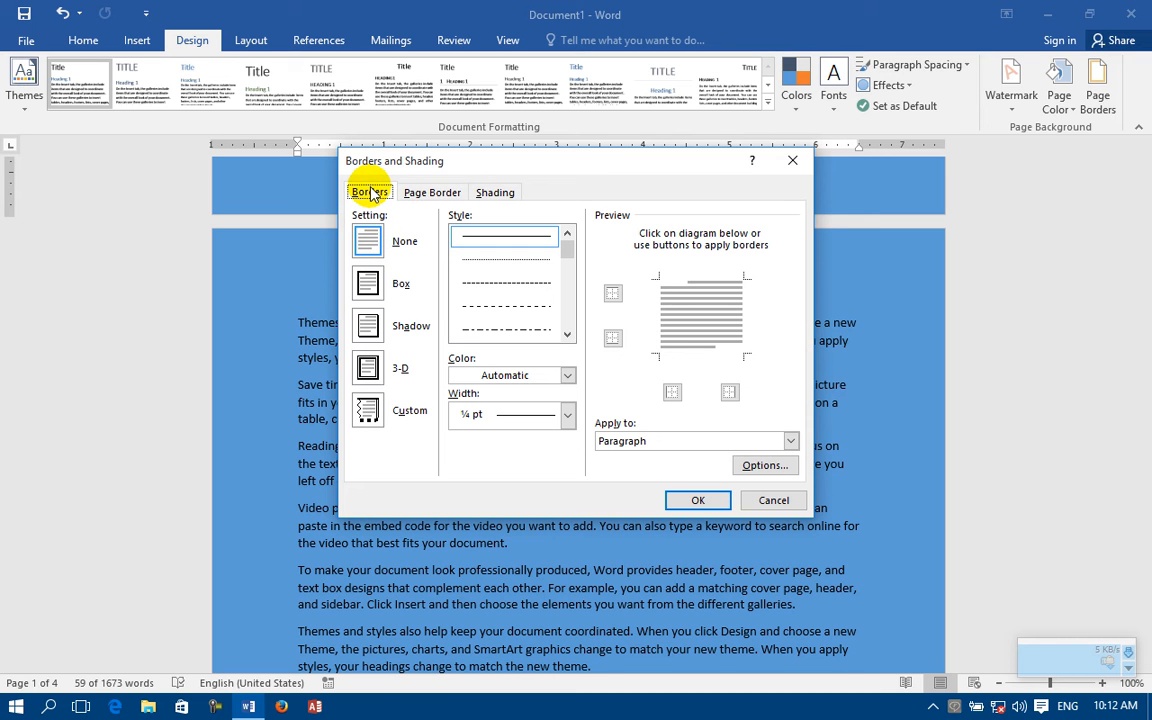
pyautogui.click(452, 195)
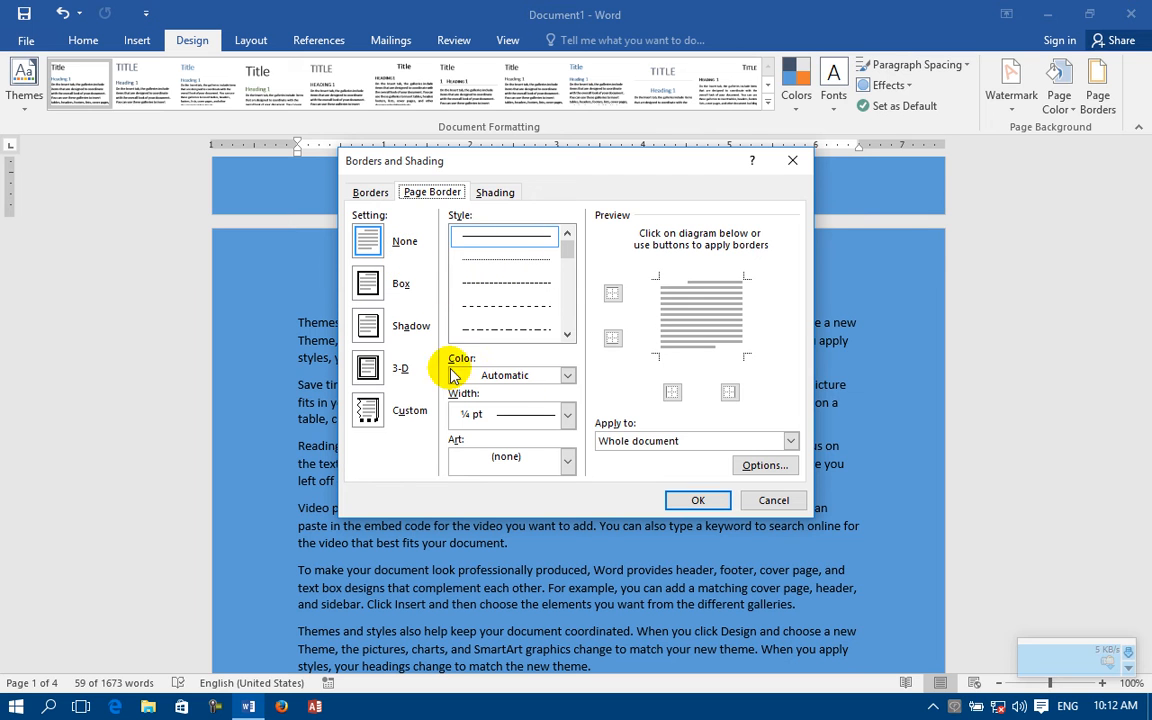
pyautogui.click(371, 193)
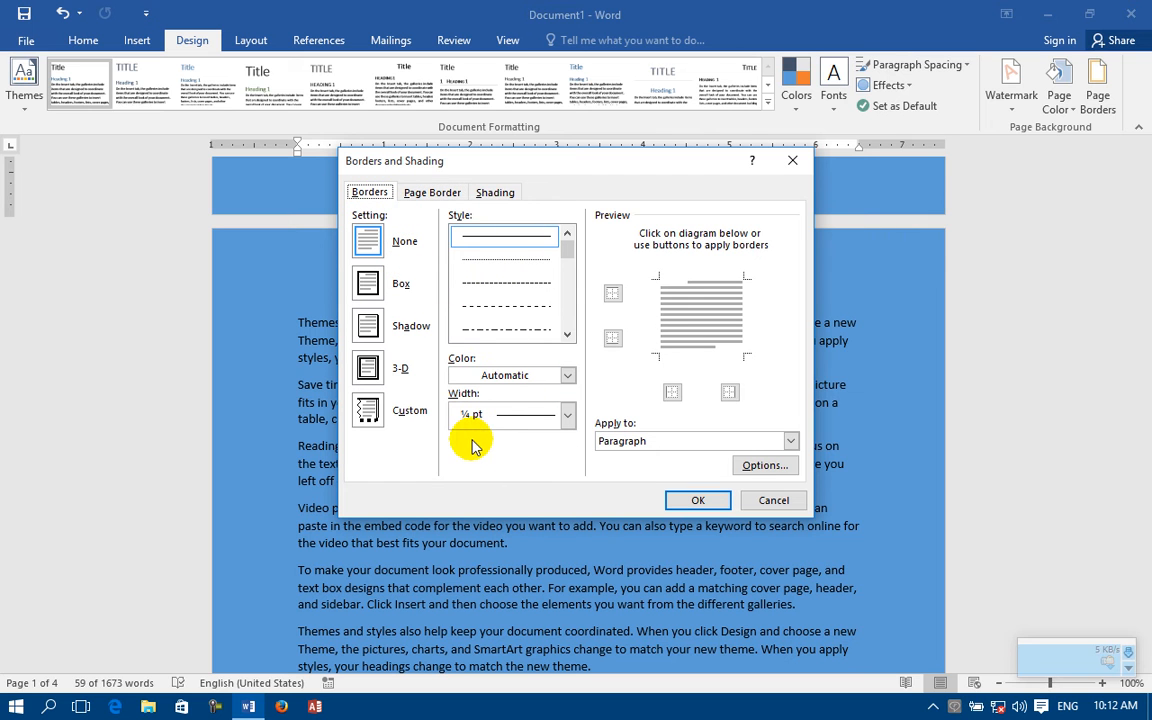
pyautogui.click(430, 193)
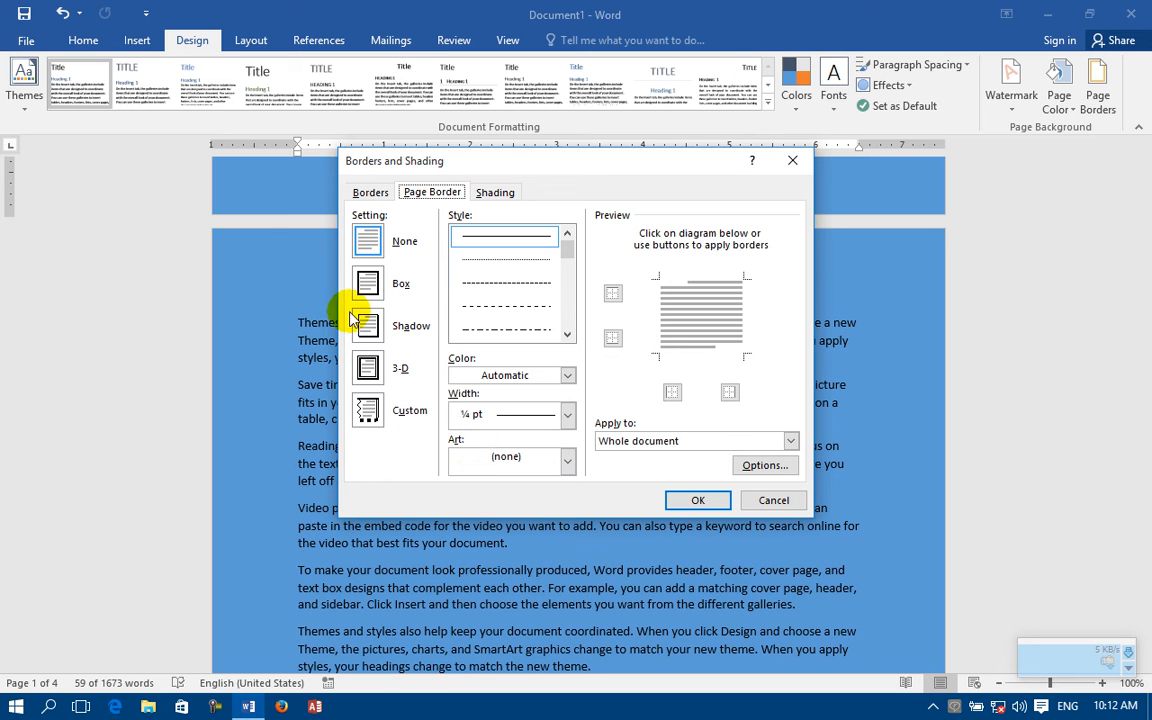
pyautogui.click(367, 285)
pyautogui.click(567, 334)
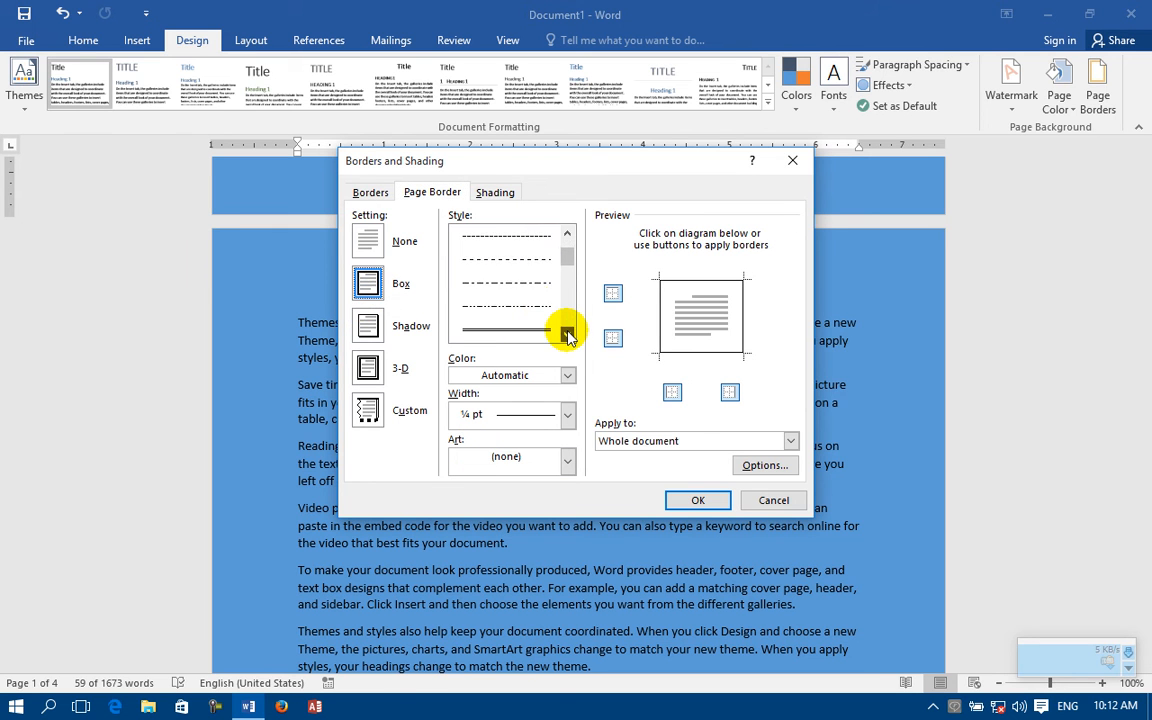
pyautogui.click(501, 283)
pyautogui.click(698, 500)
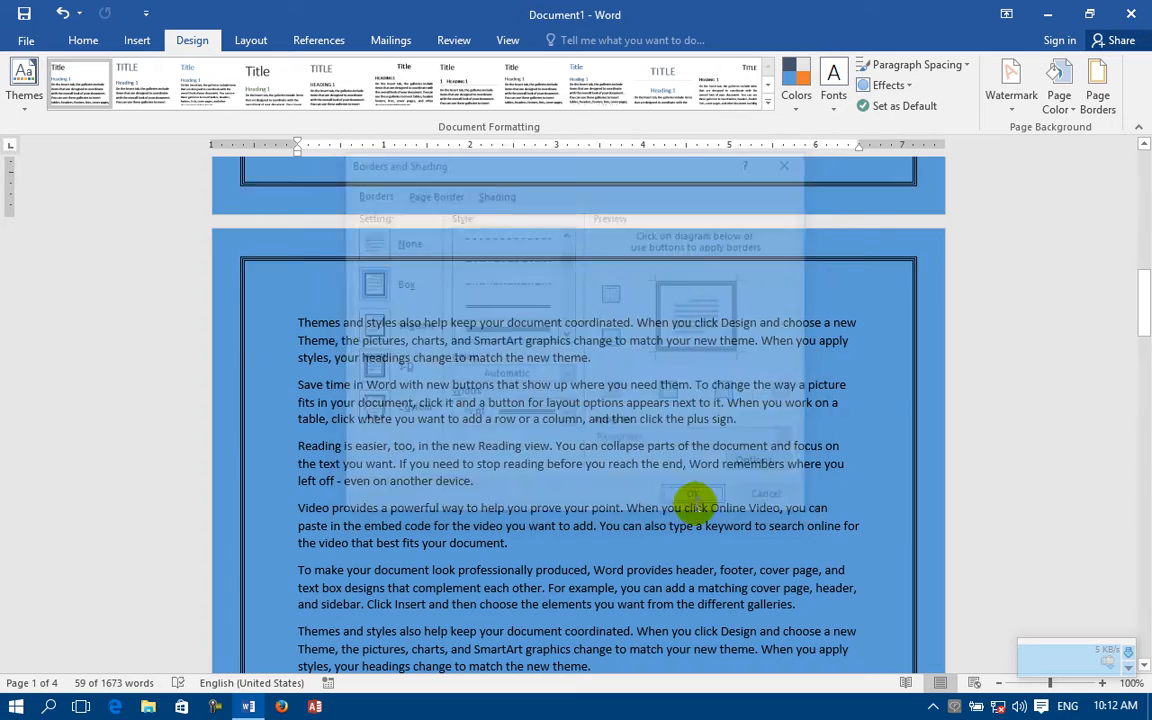
pyautogui.scroll(5, 297, 350)
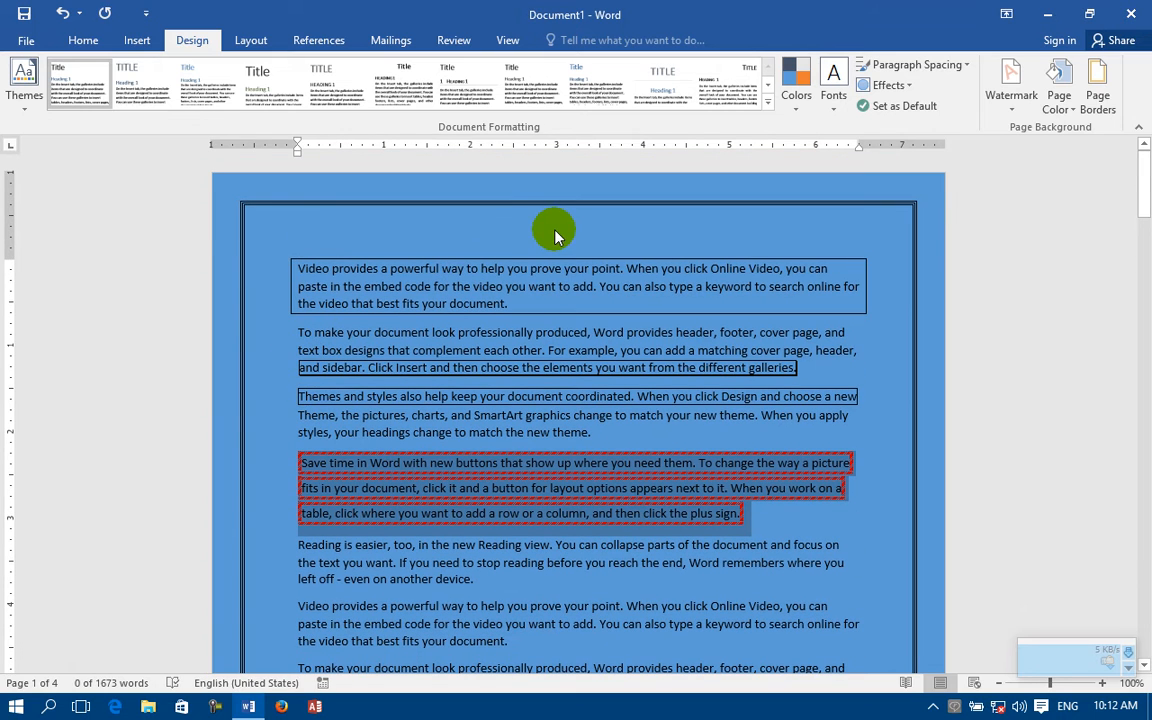
# Step: Change the page border to the thick-and-thin double-line style, 3 pt wide, for the whole document
pyautogui.click(1093, 80)
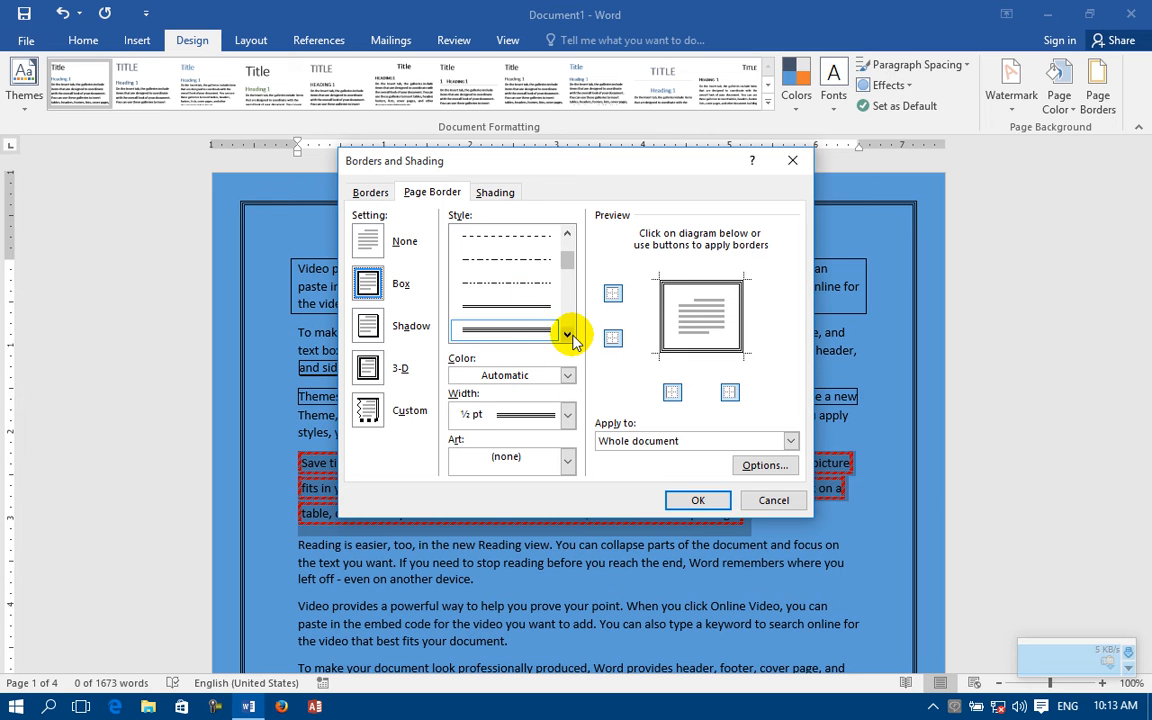
pyautogui.scroll(-3, 560, 329)
pyautogui.click(515, 300)
pyautogui.click(698, 500)
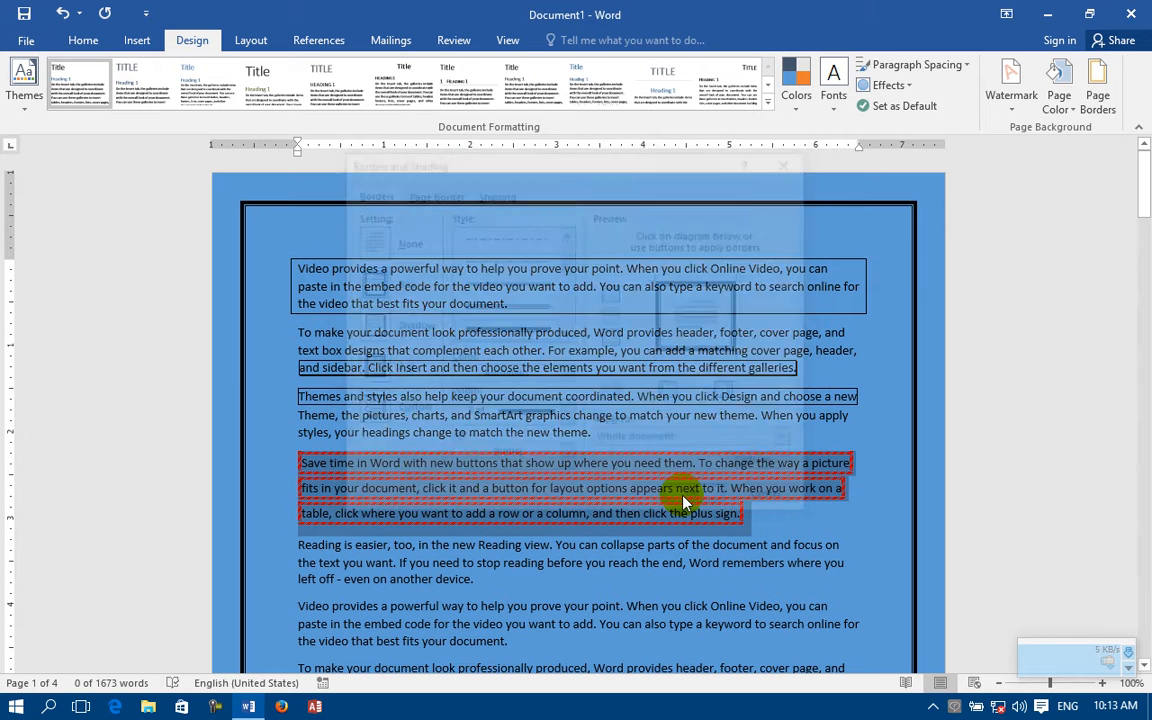
# Step: Apply the double wavy line style, ¾ pt wide, to the whole document's page border
pyautogui.click(1080, 118)
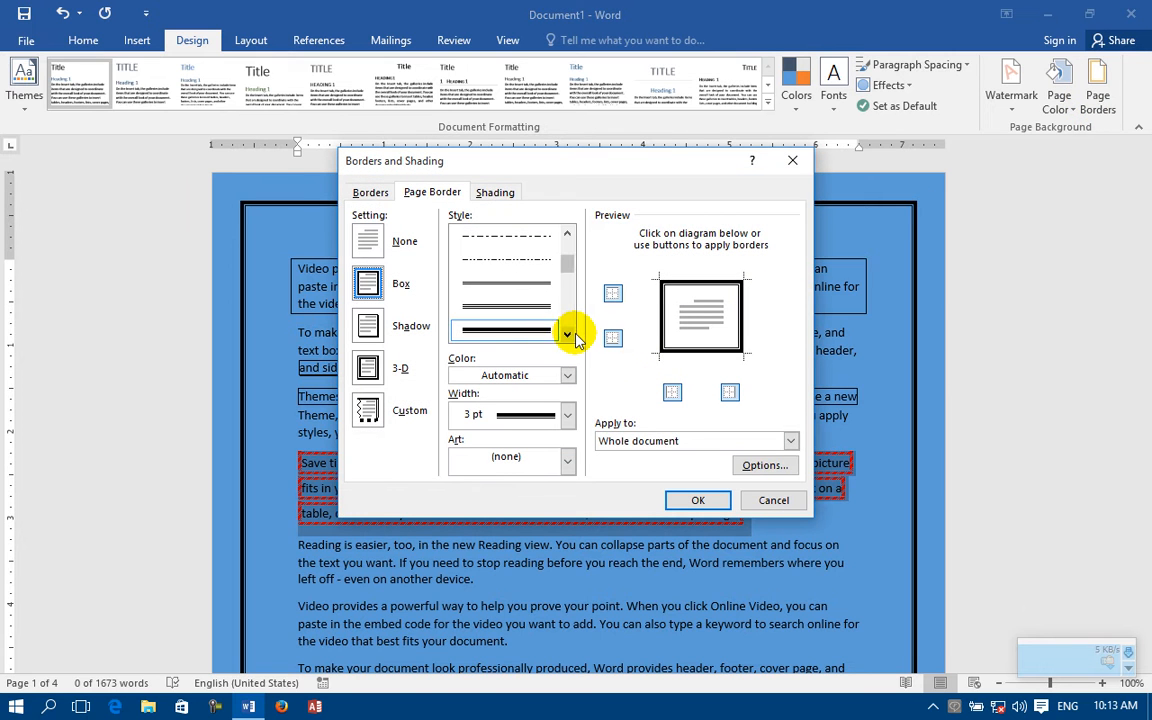
pyautogui.scroll(-5, 567, 335)
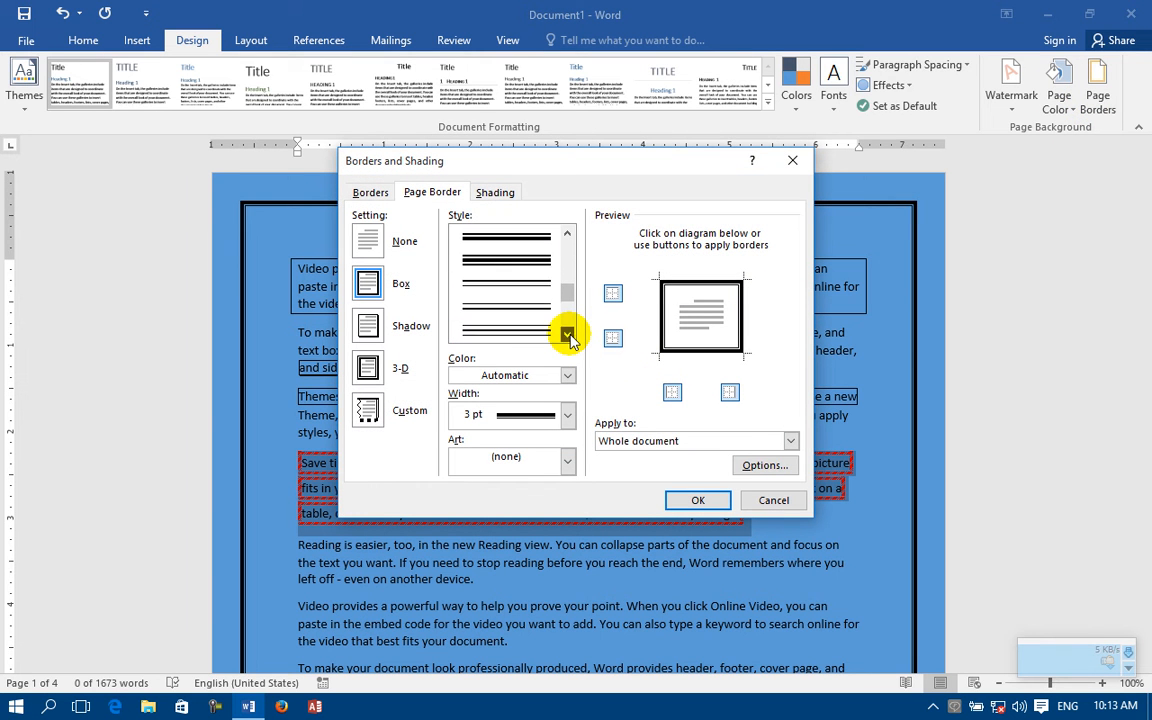
pyautogui.click(508, 327)
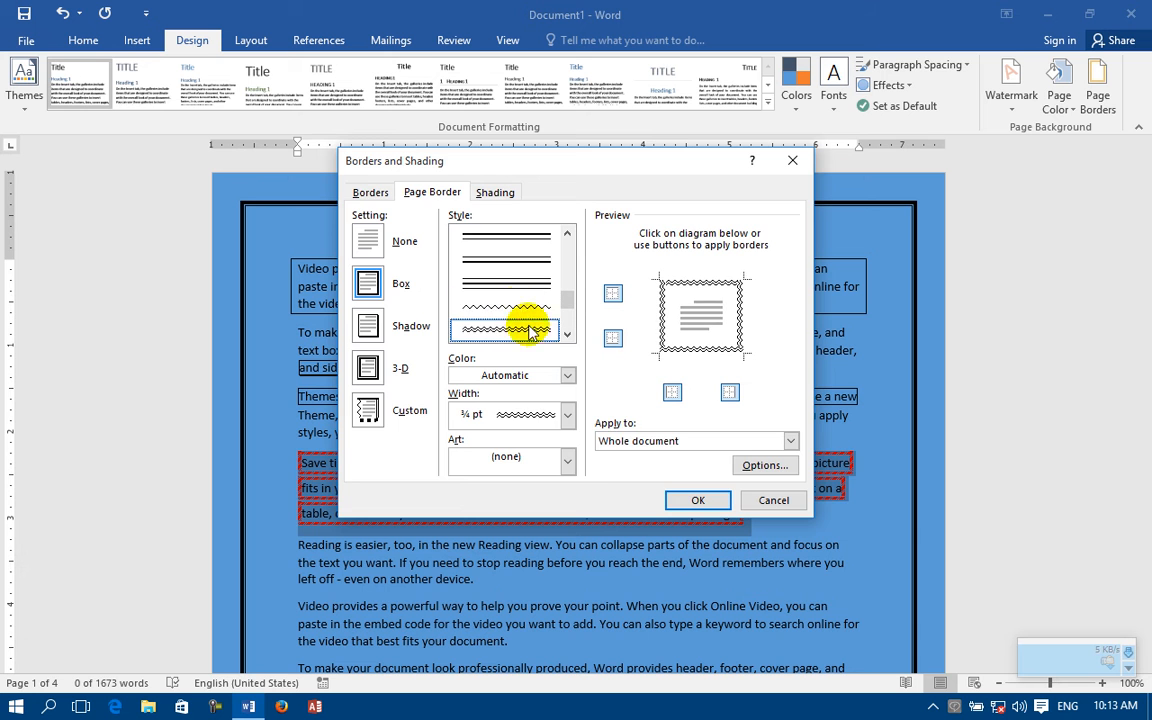
pyautogui.click(712, 502)
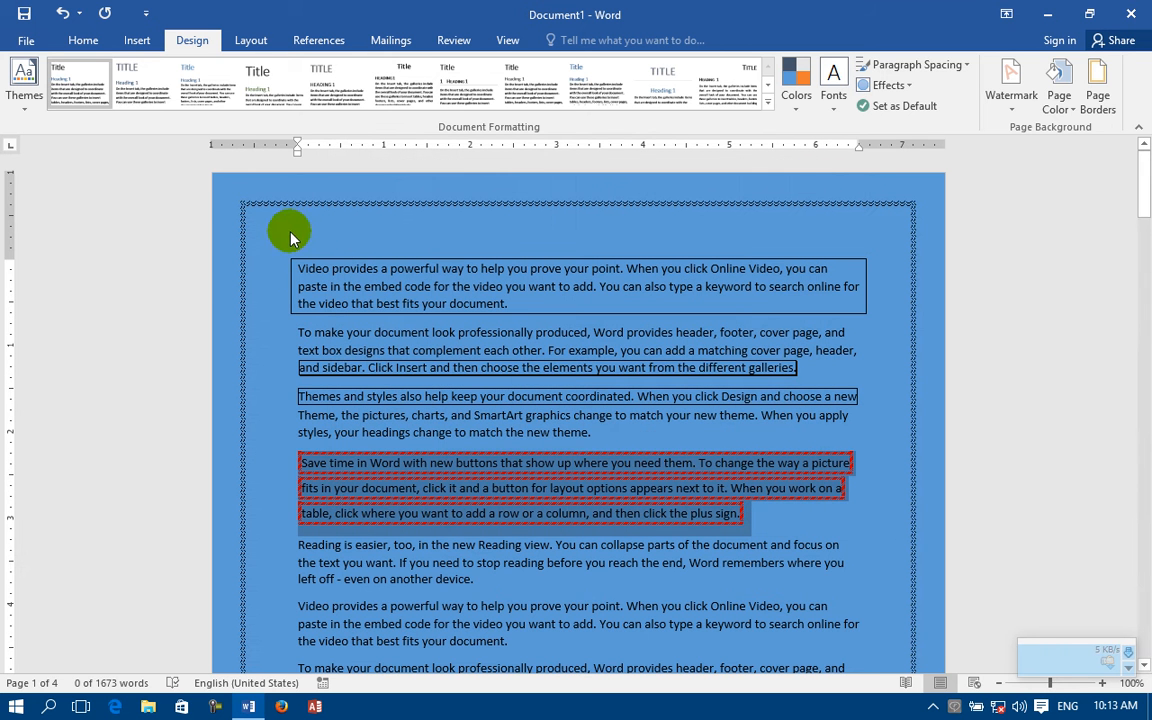
# Step: Switch the page border to the slanted-dash line style, 3 pt wide
pyautogui.click(1097, 75)
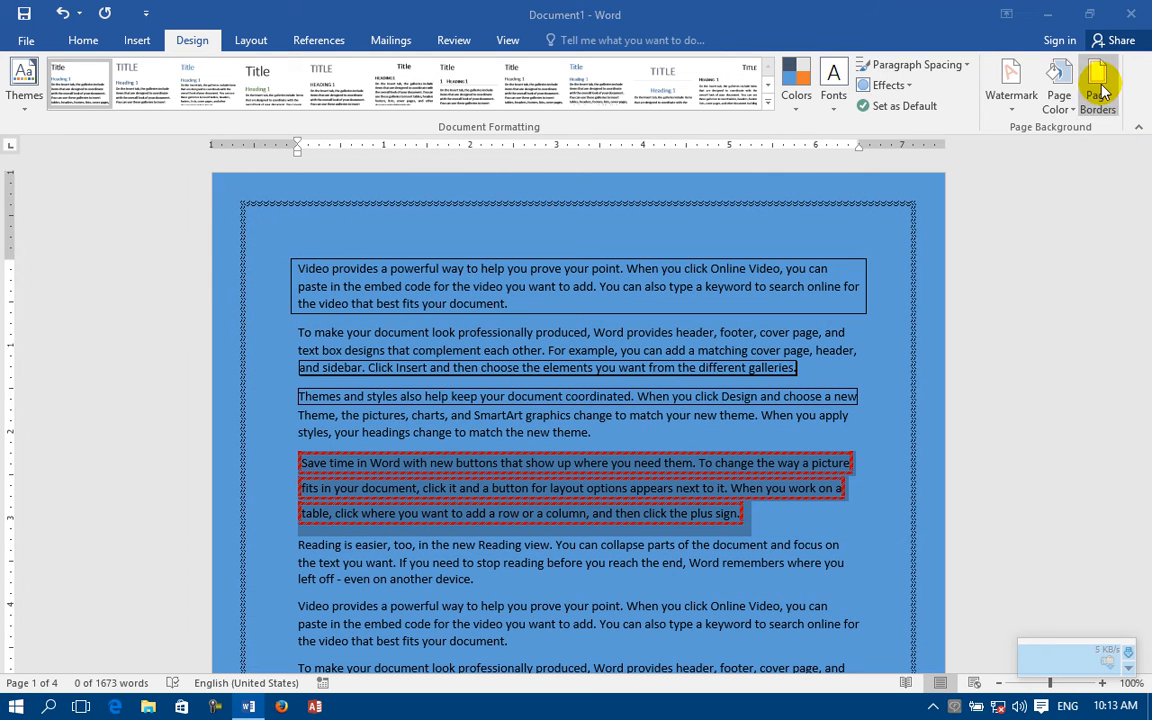
pyautogui.click(567, 334)
pyautogui.click(567, 334)
pyautogui.click(567, 334)
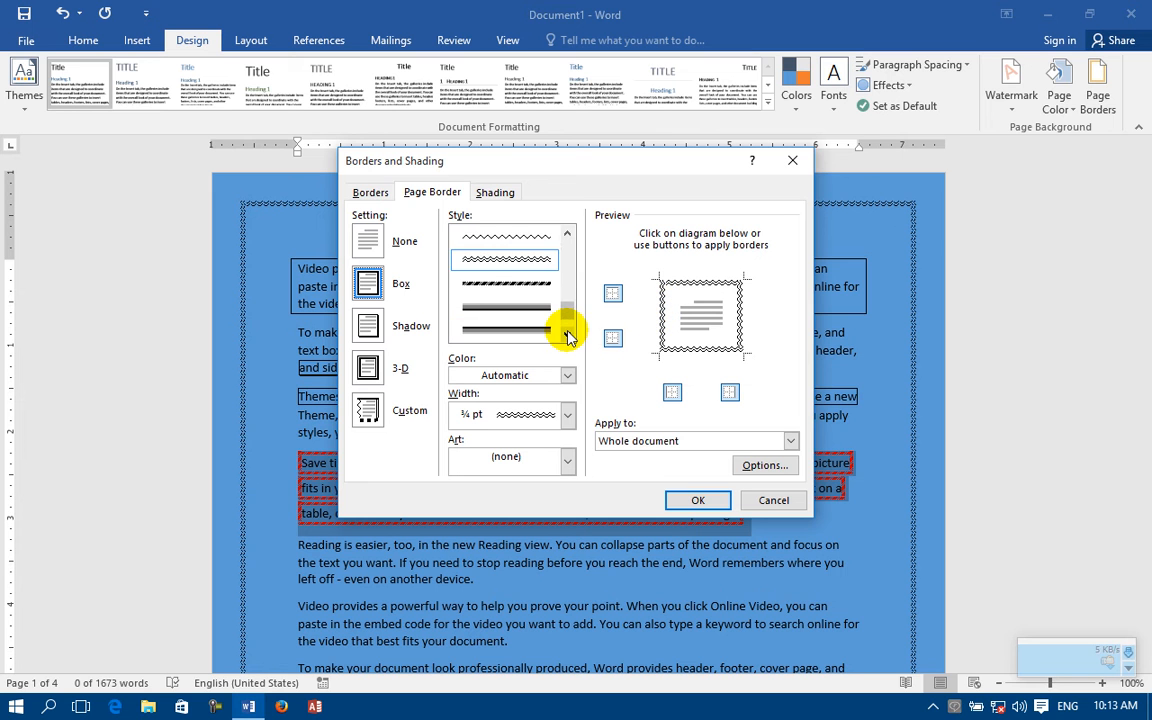
pyautogui.click(567, 334)
pyautogui.click(531, 263)
pyautogui.click(698, 500)
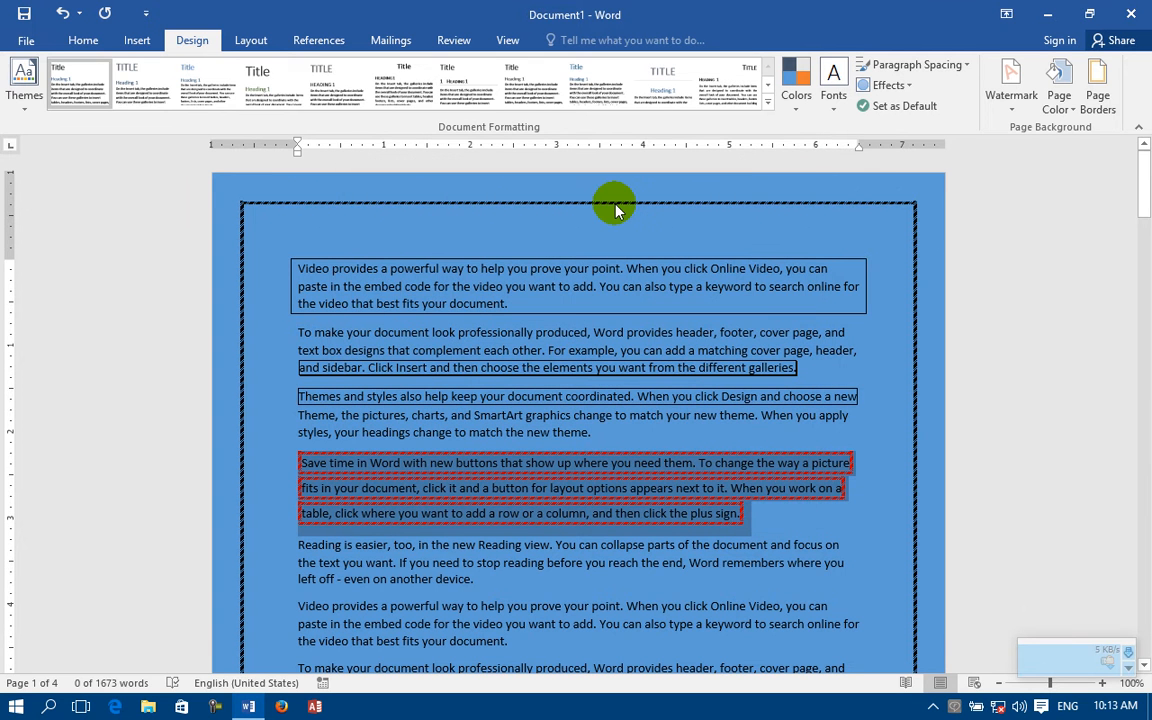
# Step: Change the page border setting from Box to Shadow
pyautogui.click(1096, 90)
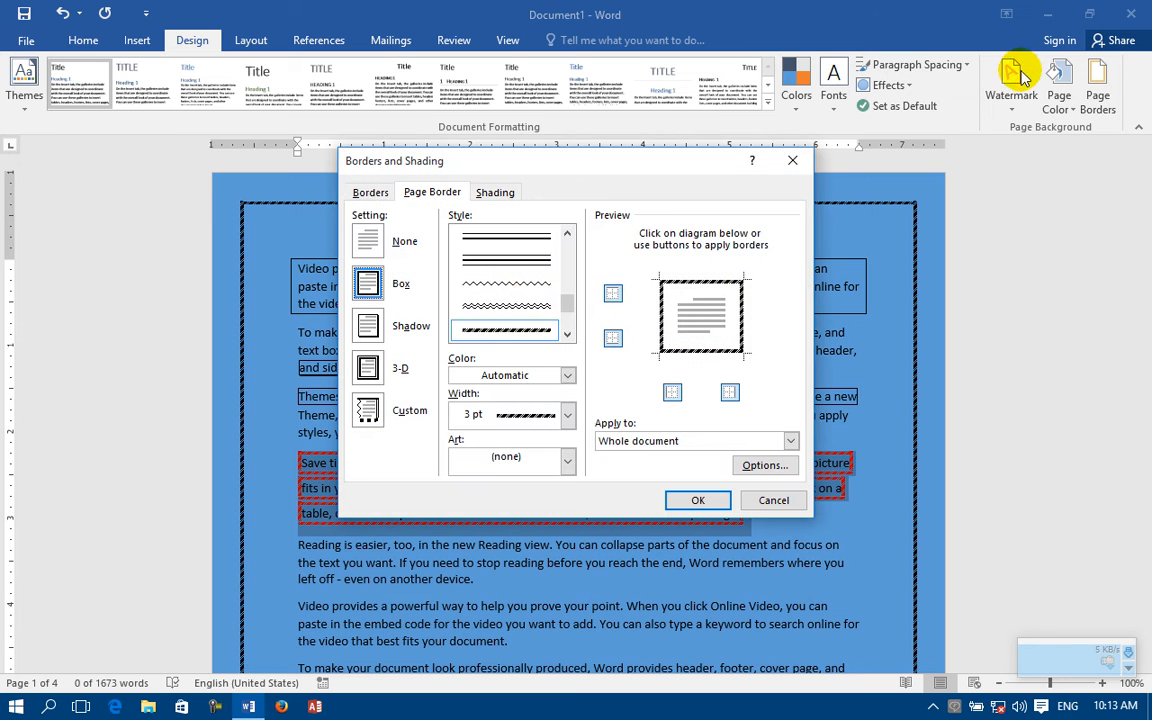
pyautogui.click(381, 330)
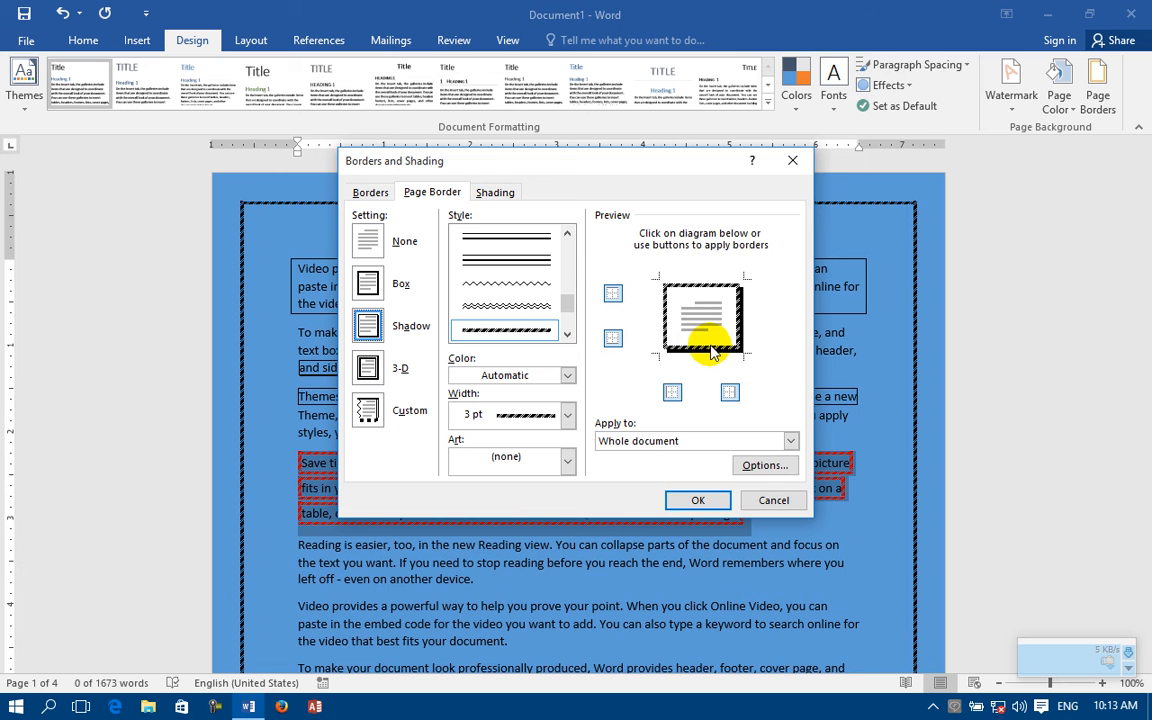
pyautogui.click(690, 499)
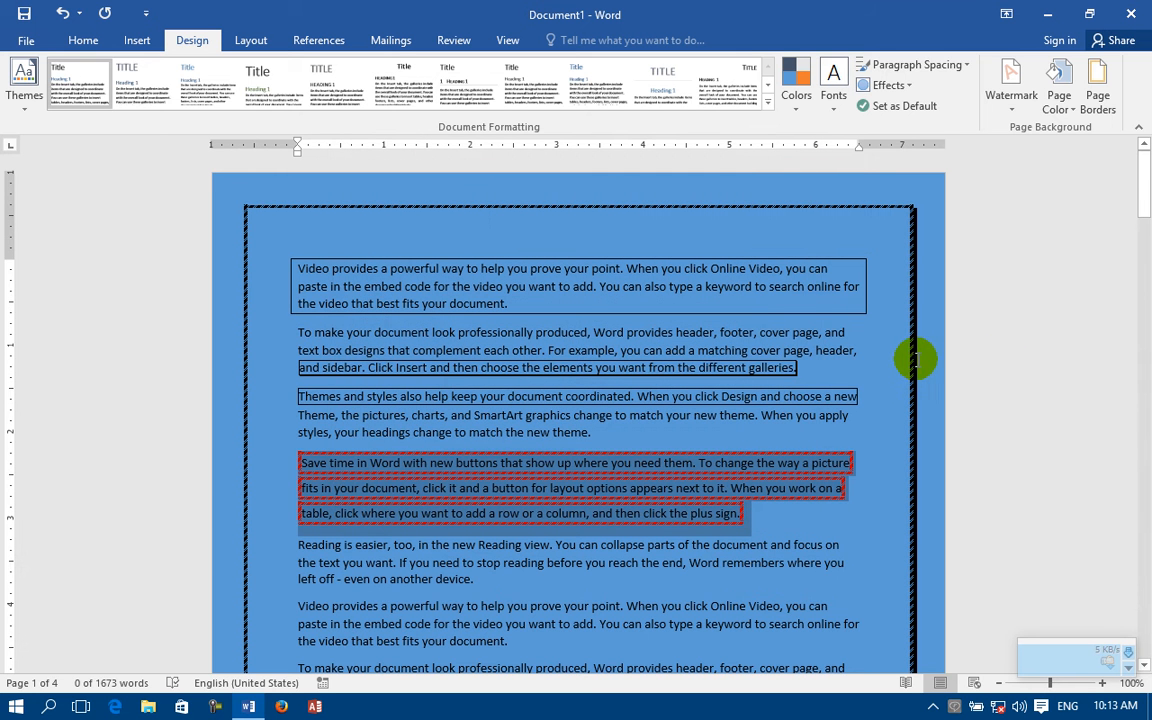
# Step: Change the page border to the embossed gray-and-black line style below the slanted-dash one, 3 pt wide
pyautogui.click(1097, 88)
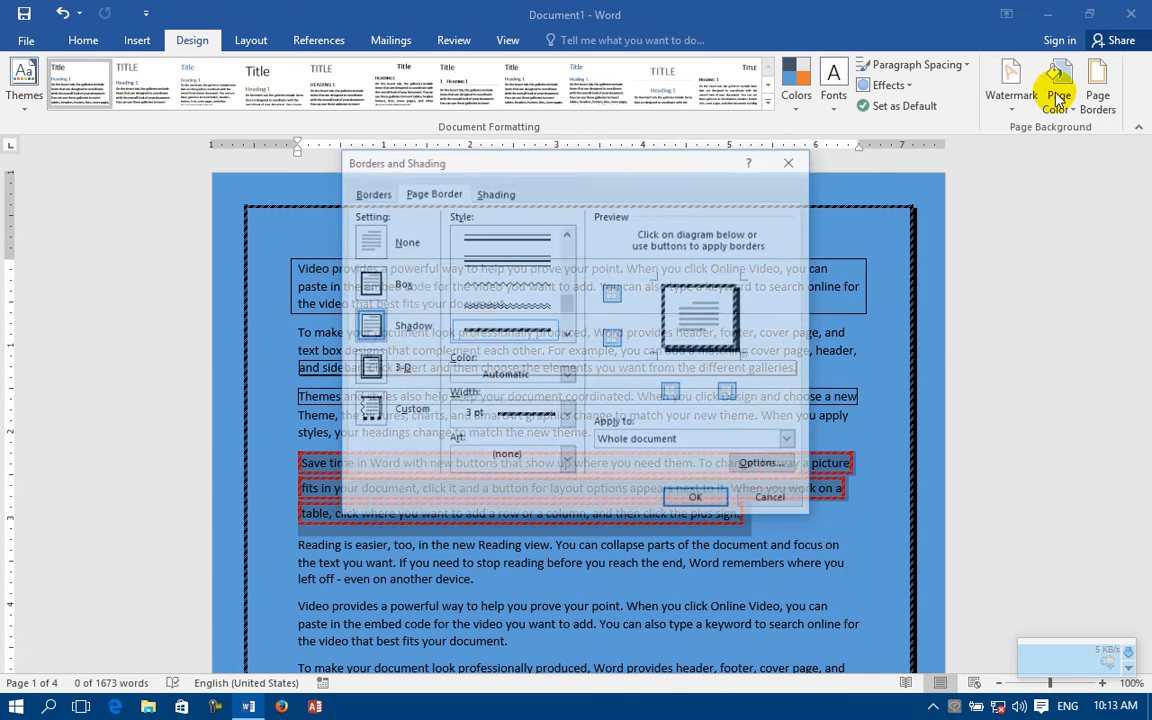
pyautogui.click(568, 338)
pyautogui.click(568, 338)
pyautogui.click(568, 338)
pyautogui.click(568, 338)
pyautogui.click(531, 264)
pyautogui.click(697, 499)
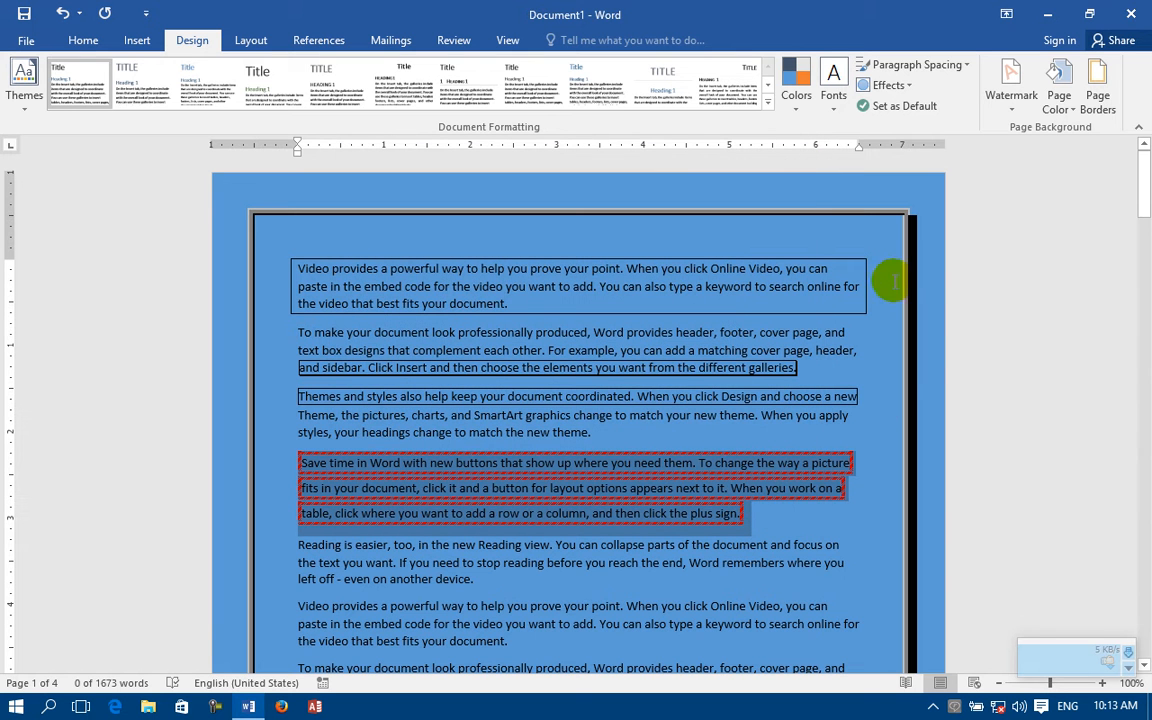
# Step: Color the page border standard red
pyautogui.click(1098, 80)
pyautogui.click(506, 374)
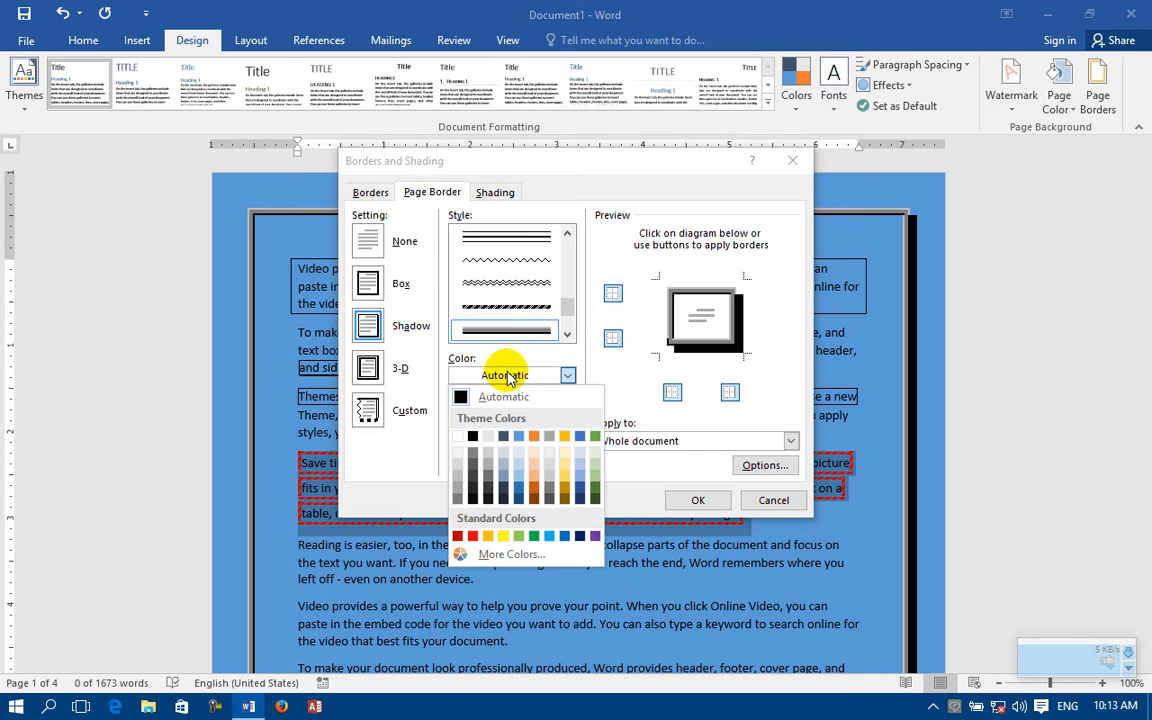
pyautogui.click(470, 537)
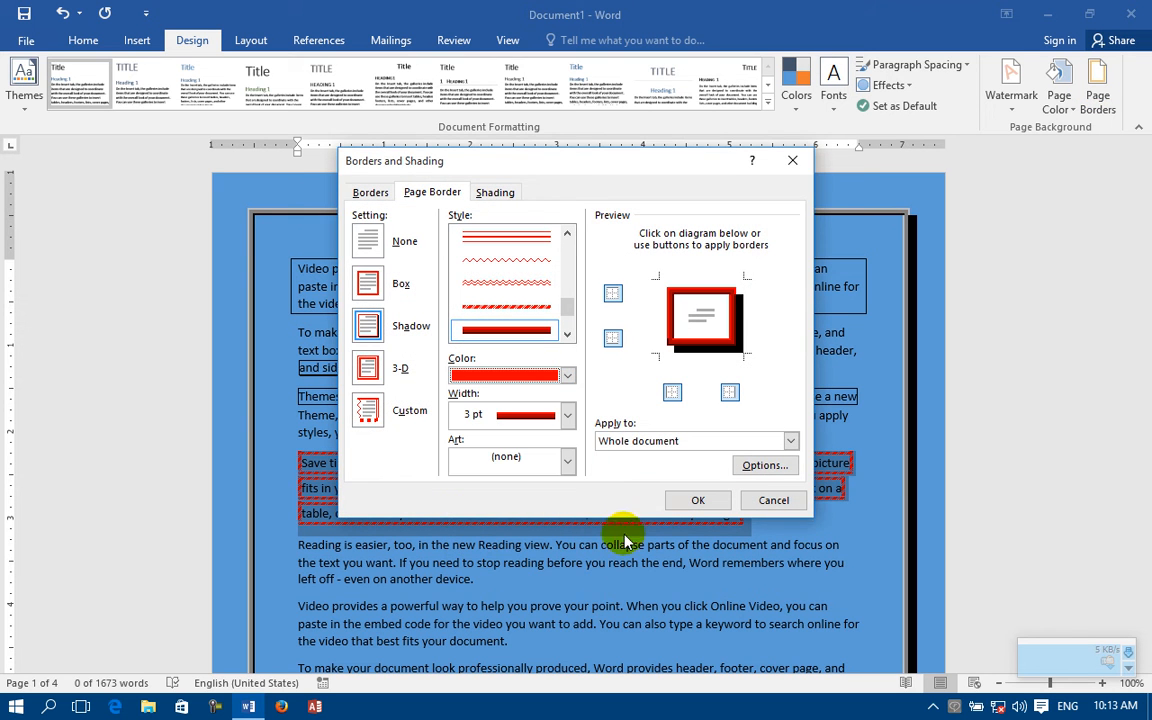
pyautogui.click(680, 500)
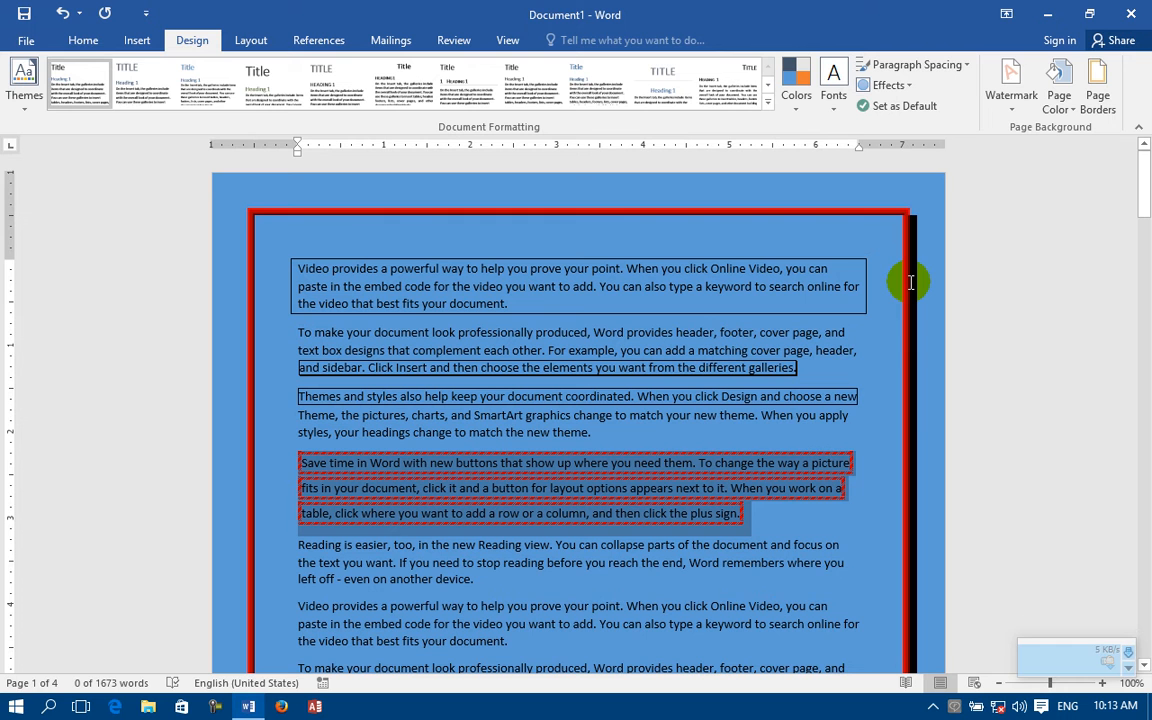
# Step: Recolor the page border standard light blue and set its width to 2 ¼ pt
pyautogui.click(1098, 85)
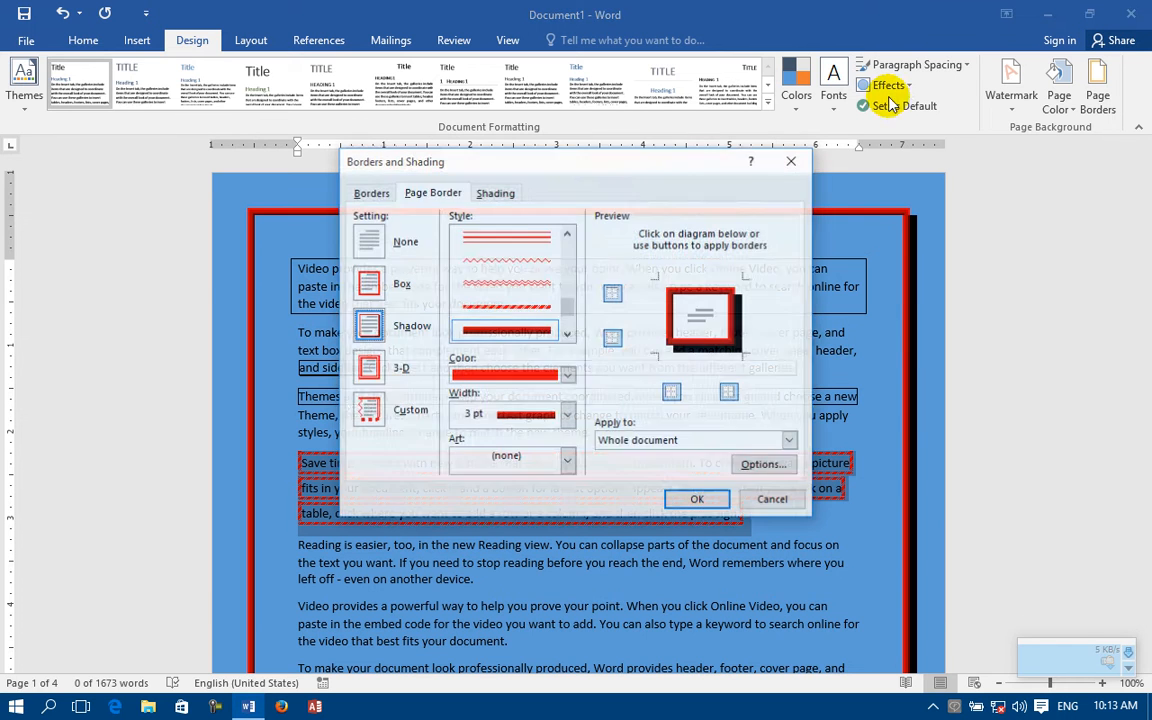
pyautogui.click(568, 376)
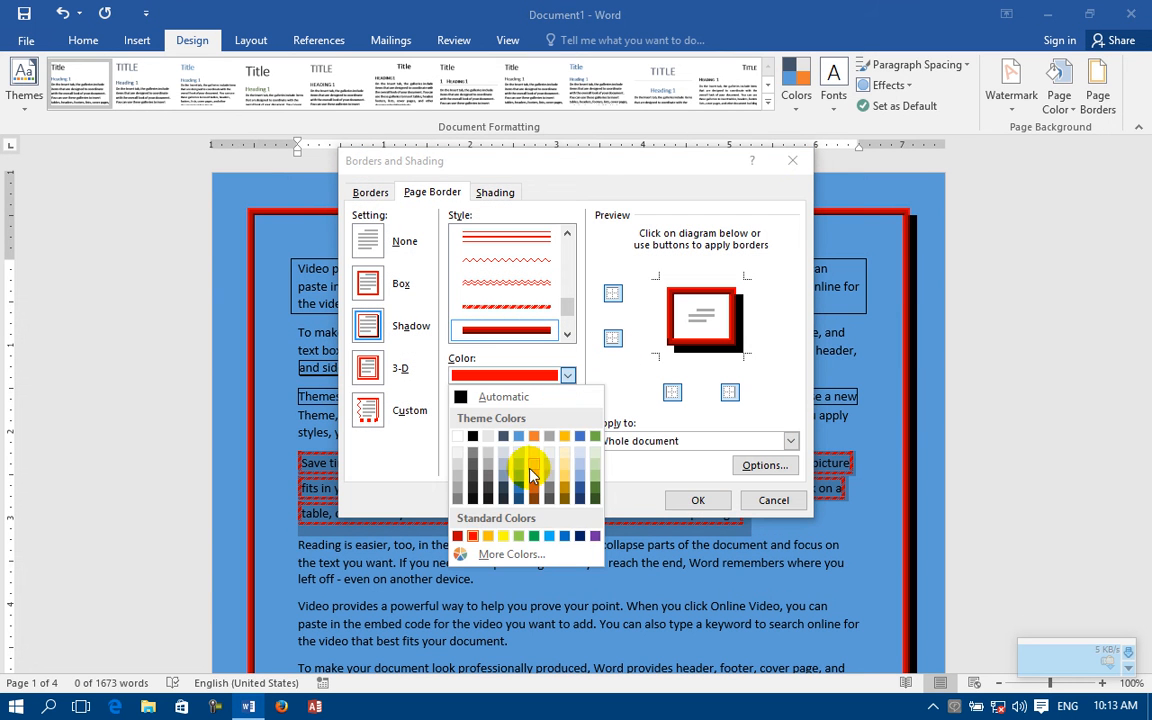
pyautogui.click(548, 536)
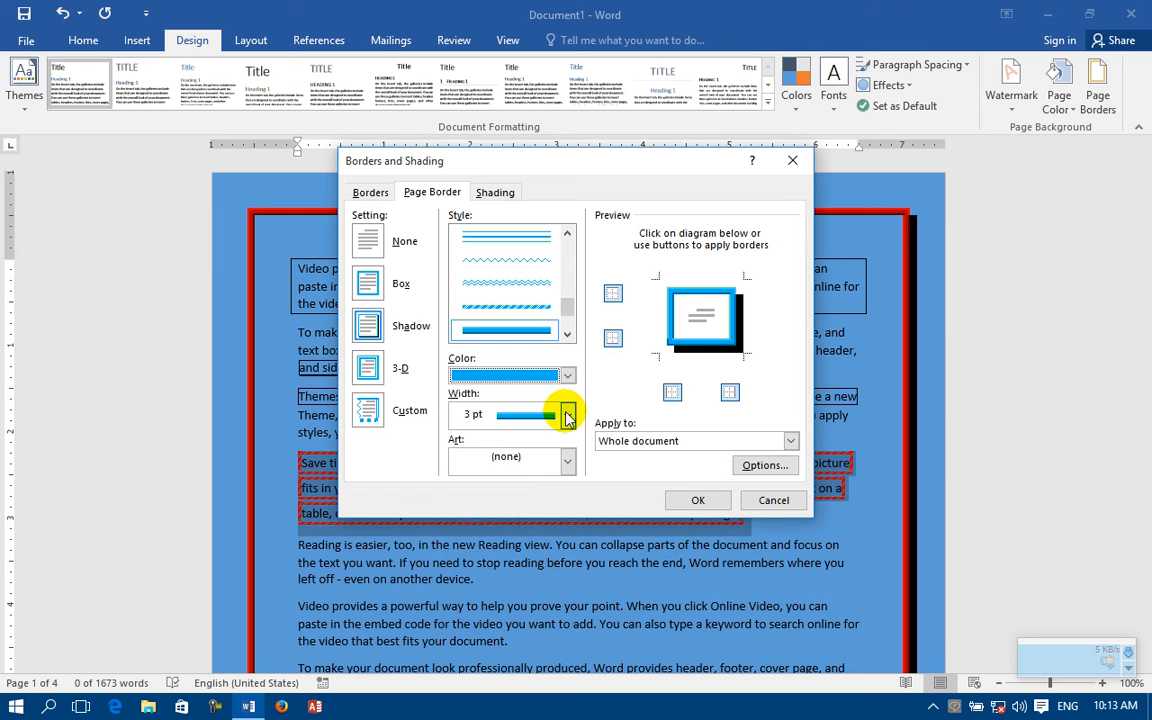
pyautogui.click(567, 416)
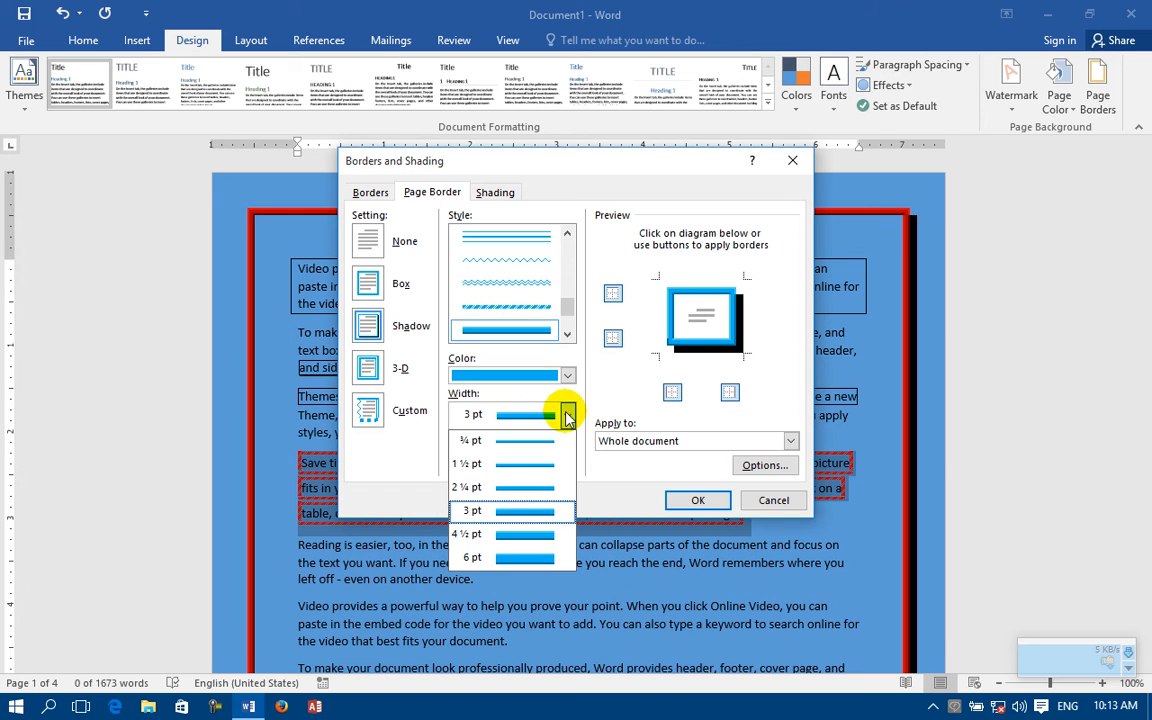
pyautogui.click(527, 488)
pyautogui.click(695, 500)
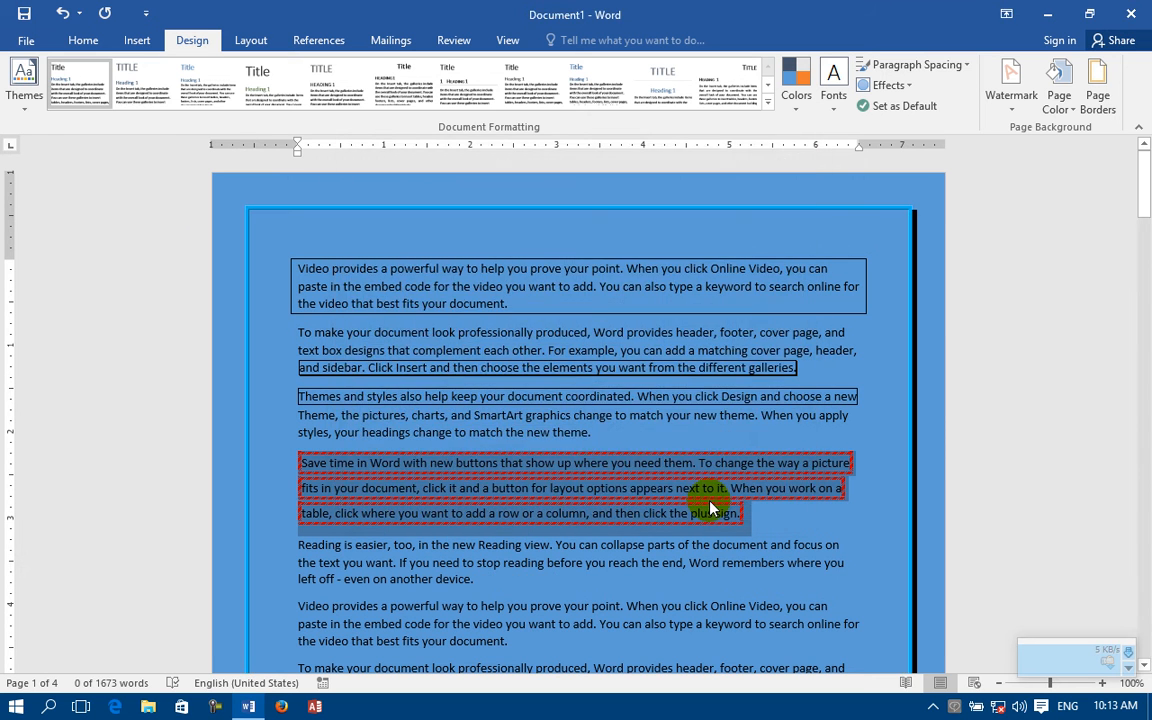
# Step: Set the page border's width to 6 pt
pyautogui.click(1097, 85)
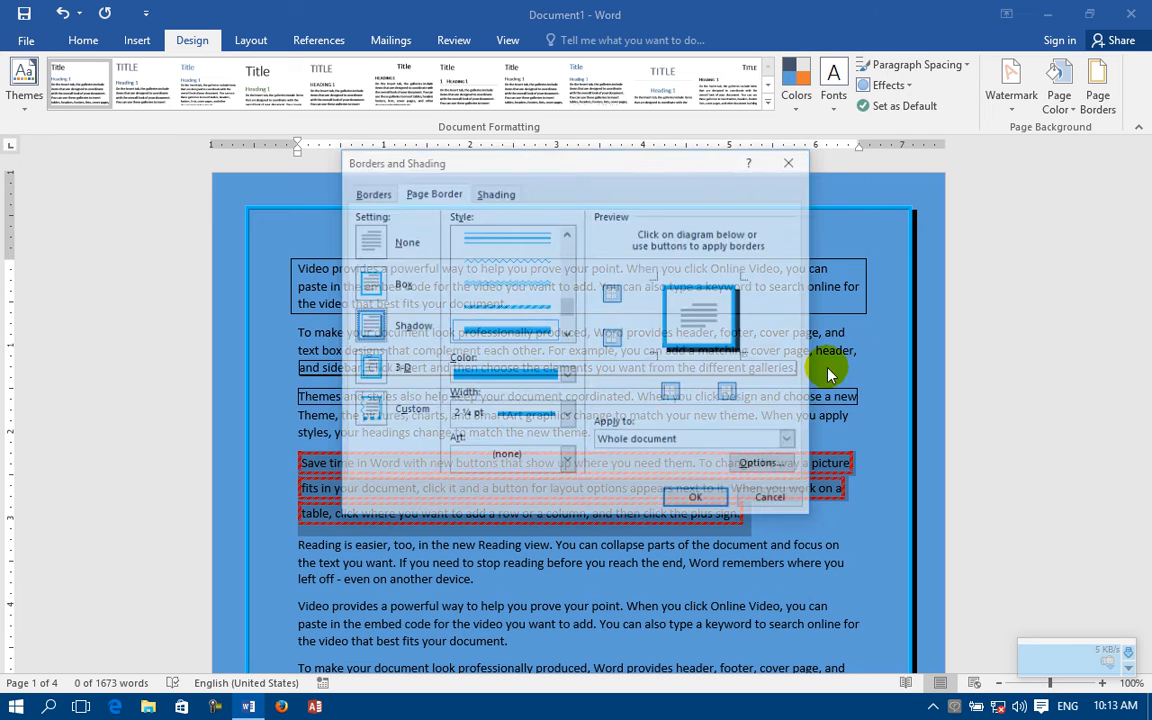
pyautogui.click(550, 418)
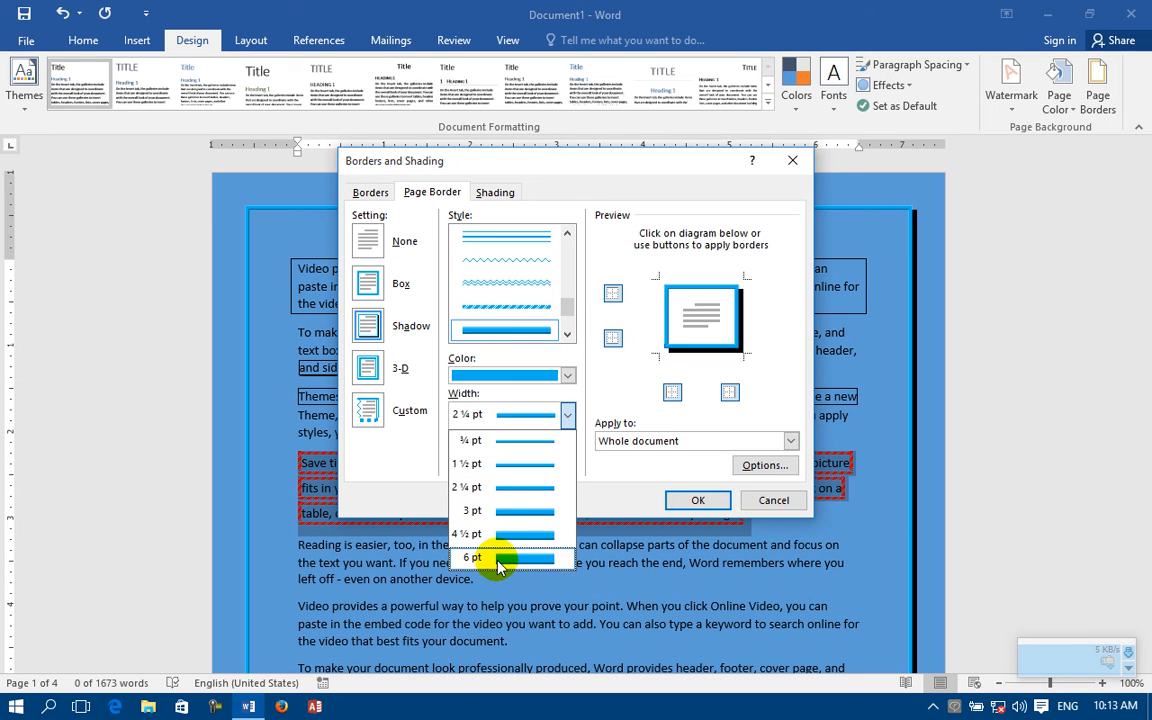
pyautogui.click(506, 540)
pyautogui.click(698, 503)
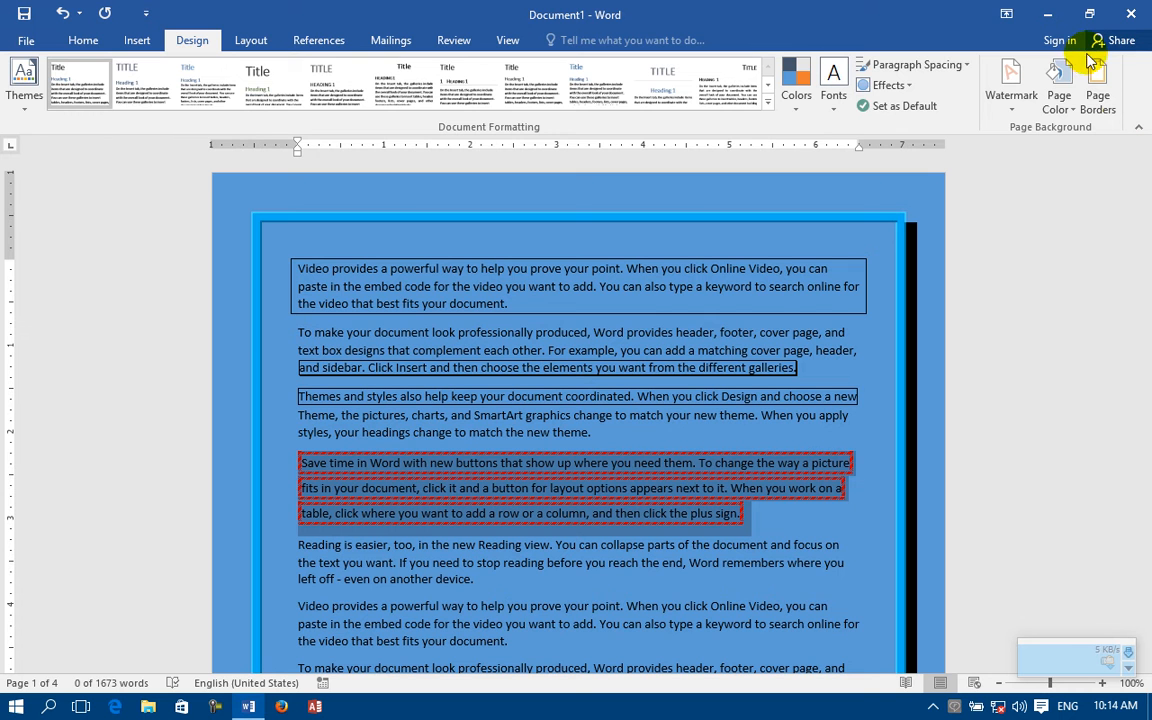
# Step: Limit the page border to the top and bottom edges of the pages, and check the page break
pyautogui.click(1097, 85)
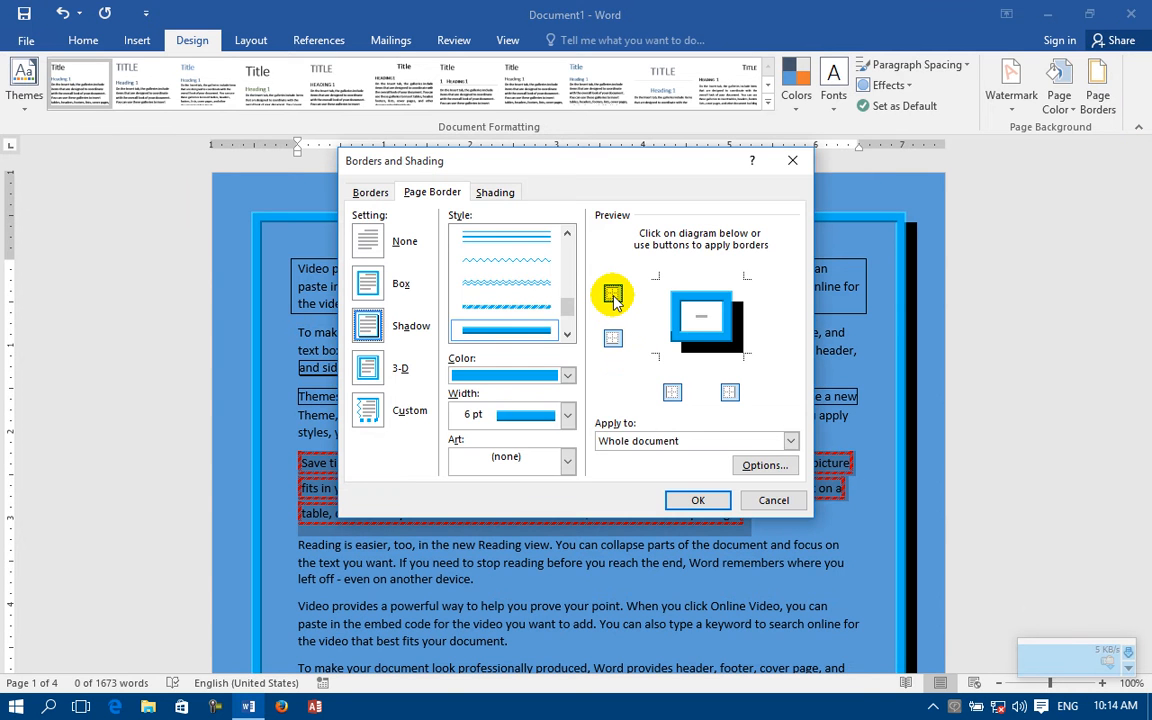
pyautogui.click(613, 296)
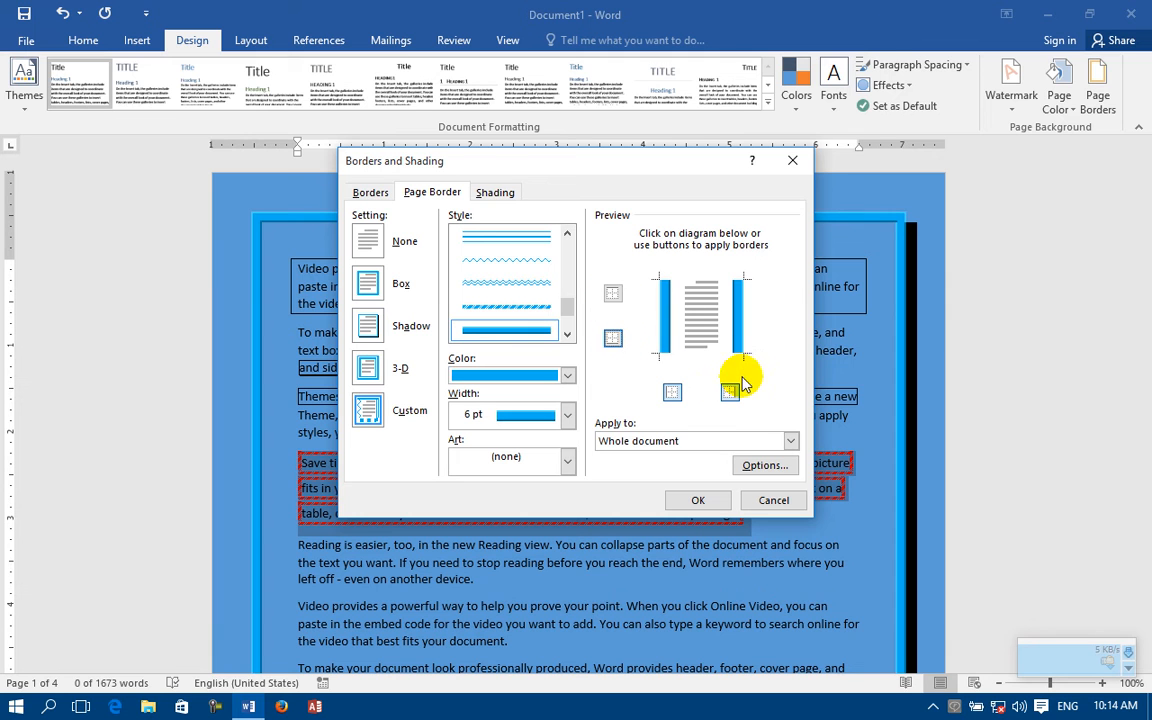
pyautogui.click(672, 392)
pyautogui.click(672, 392)
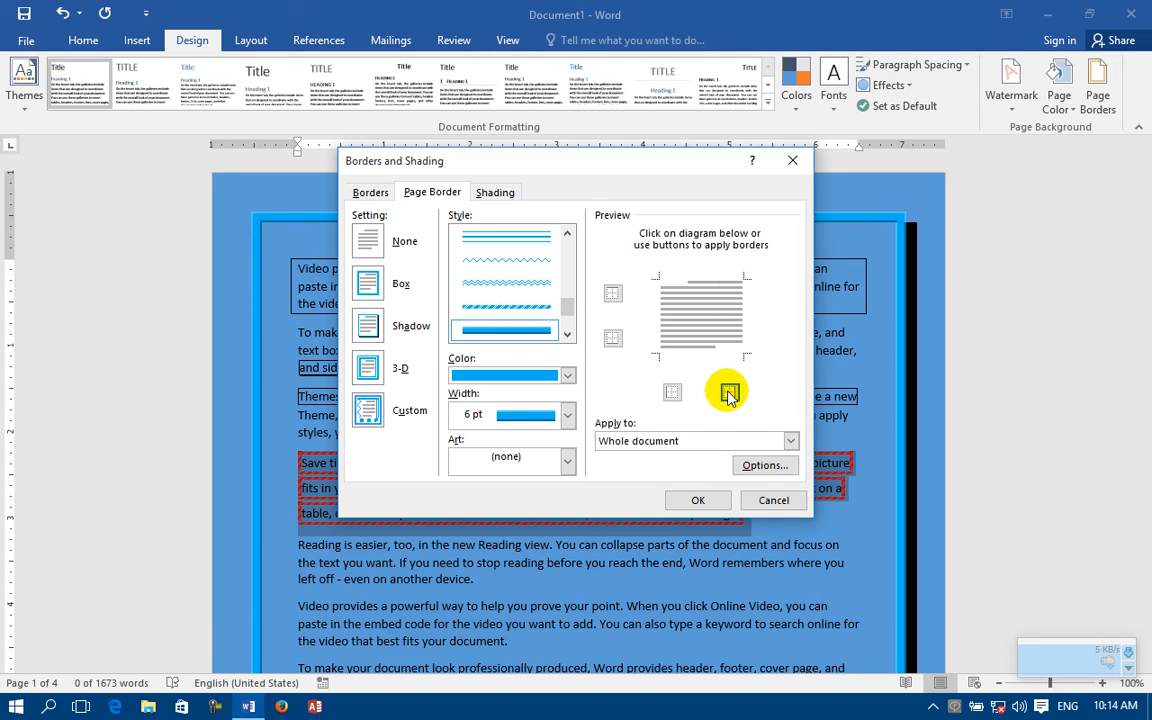
pyautogui.click(610, 296)
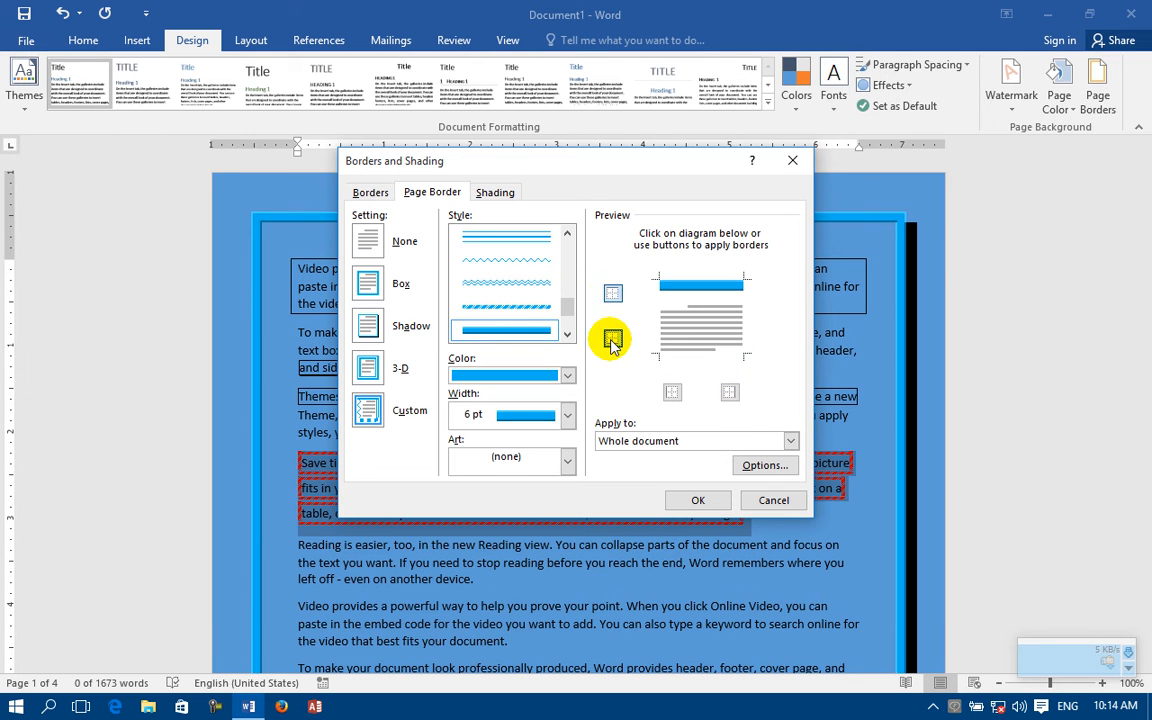
pyautogui.click(692, 498)
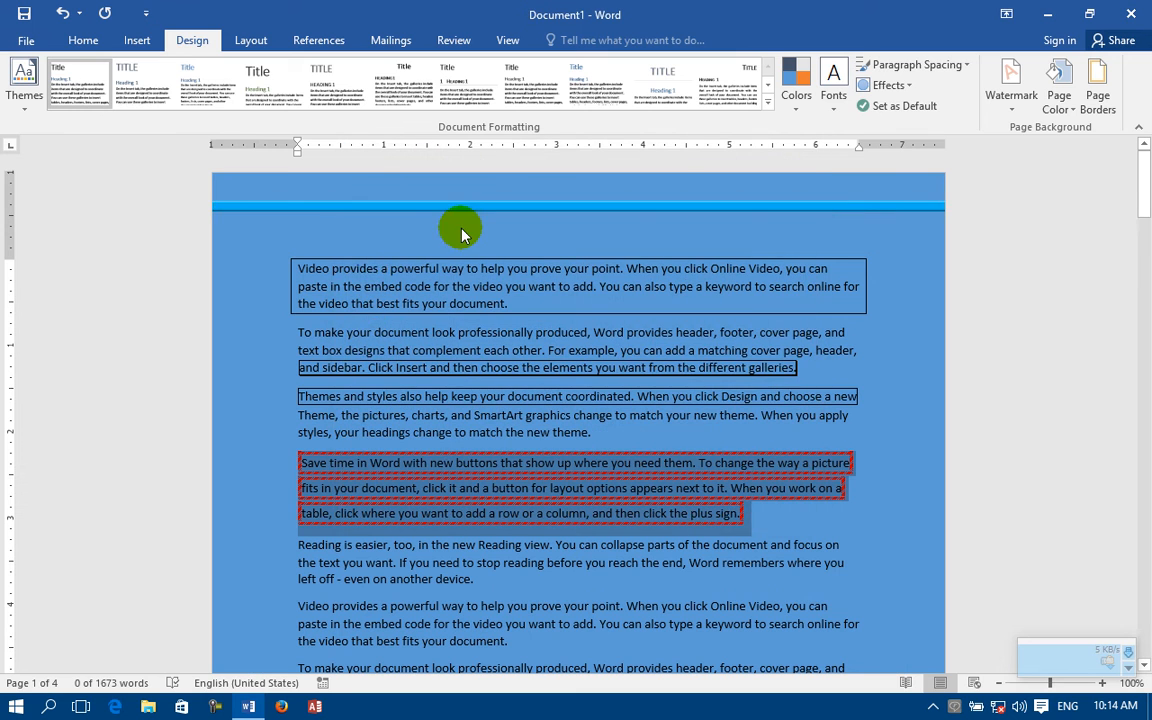
pyautogui.scroll(-15, 458, 226)
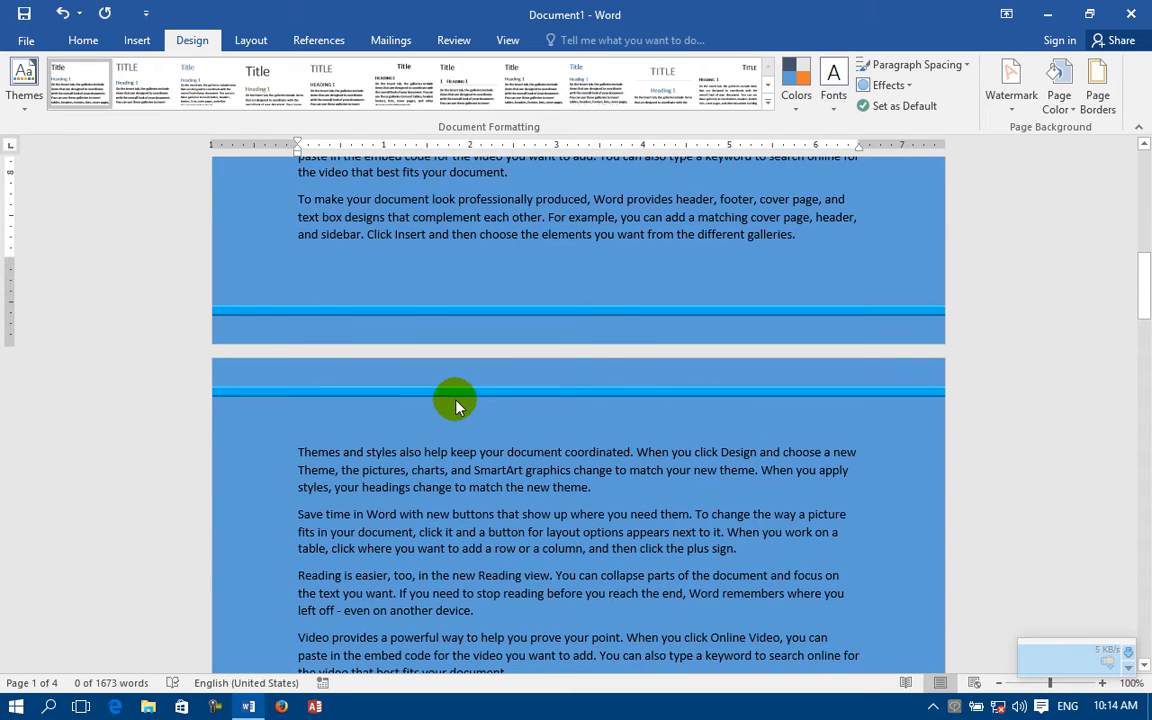
# Step: Replace the top and bottom page borders with borders on only the left and right page edges
pyautogui.click(1097, 92)
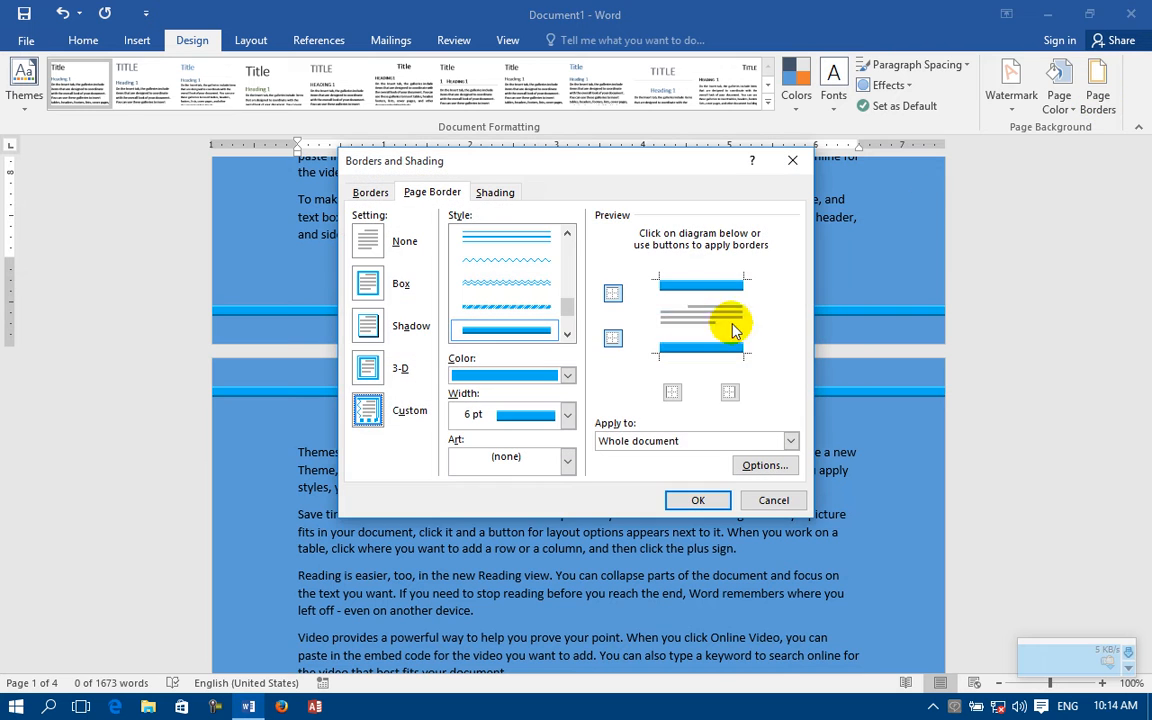
pyautogui.click(613, 341)
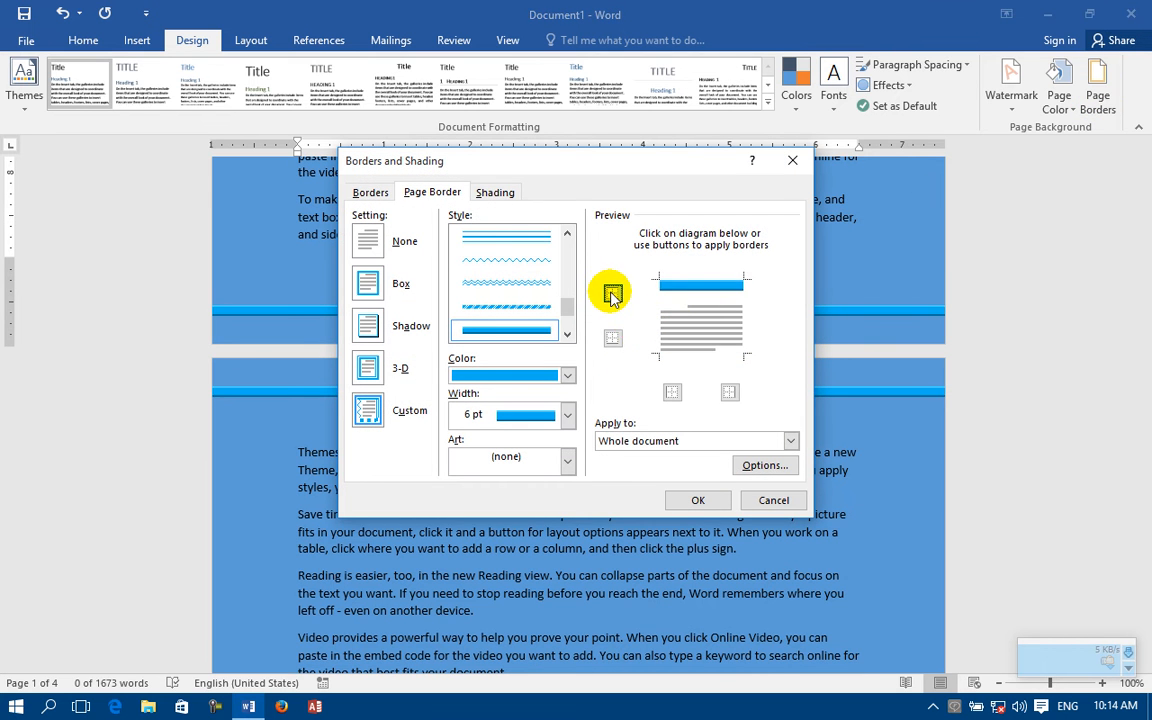
pyautogui.click(613, 294)
pyautogui.click(672, 391)
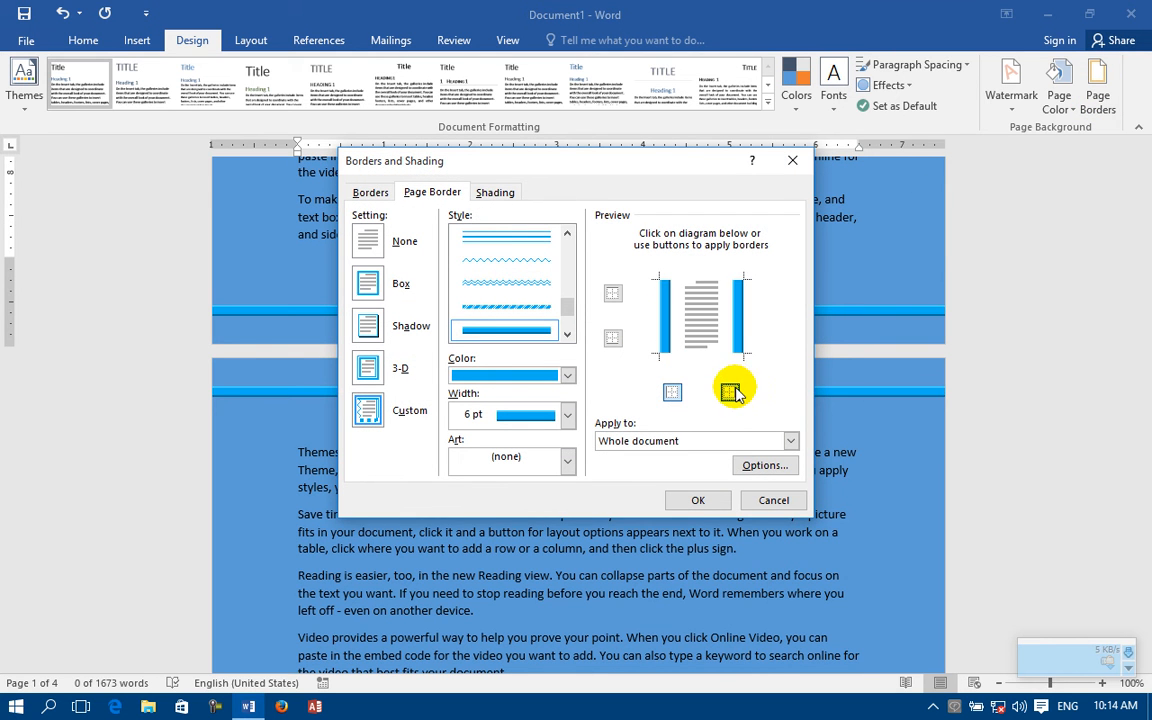
pyautogui.click(698, 500)
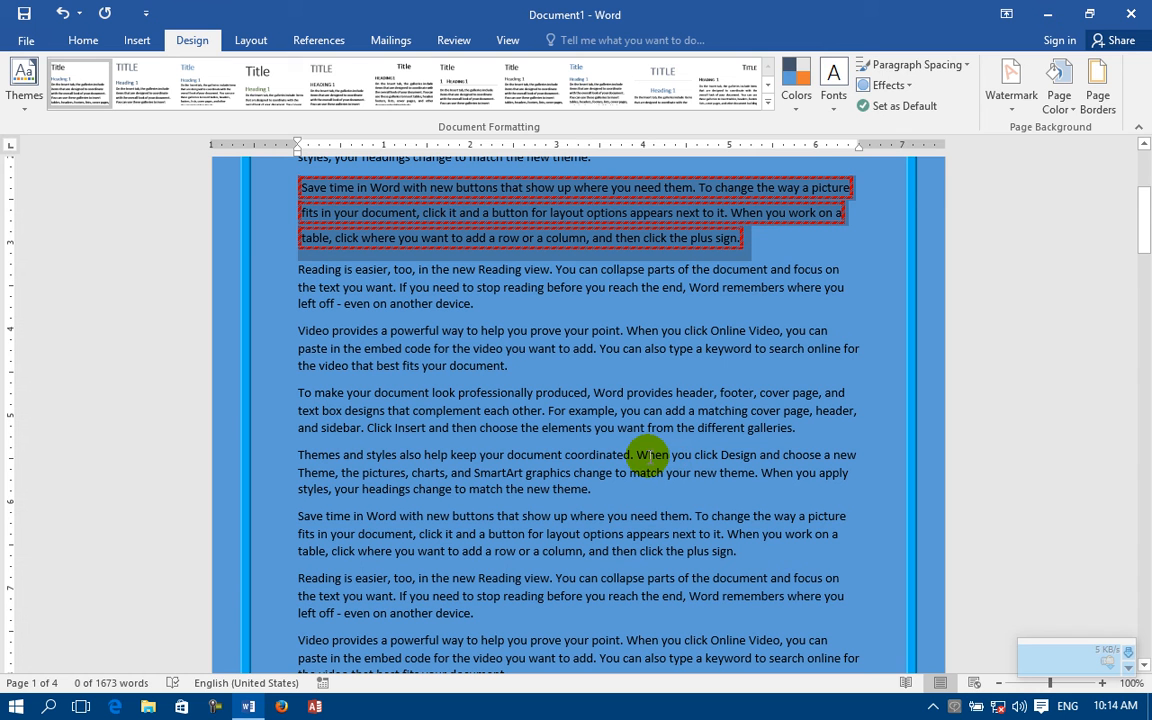
# Step: Remove the left and right page borders from the whole document by choosing the None setting
pyautogui.click(1098, 85)
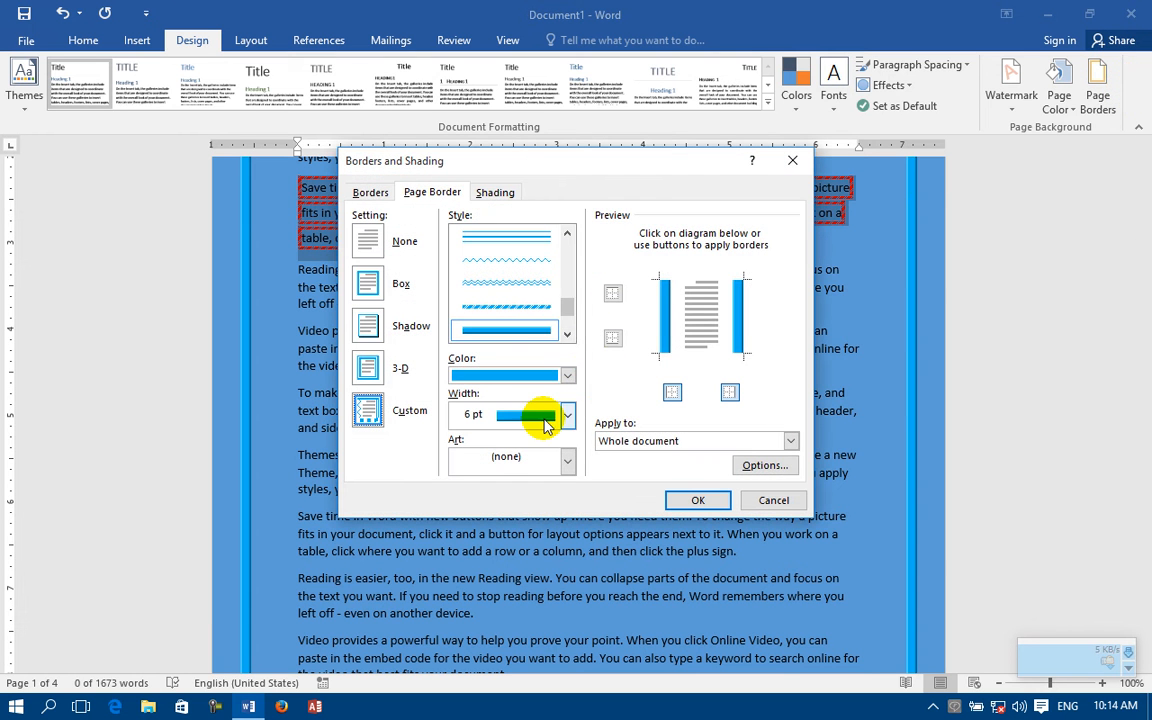
pyautogui.click(367, 241)
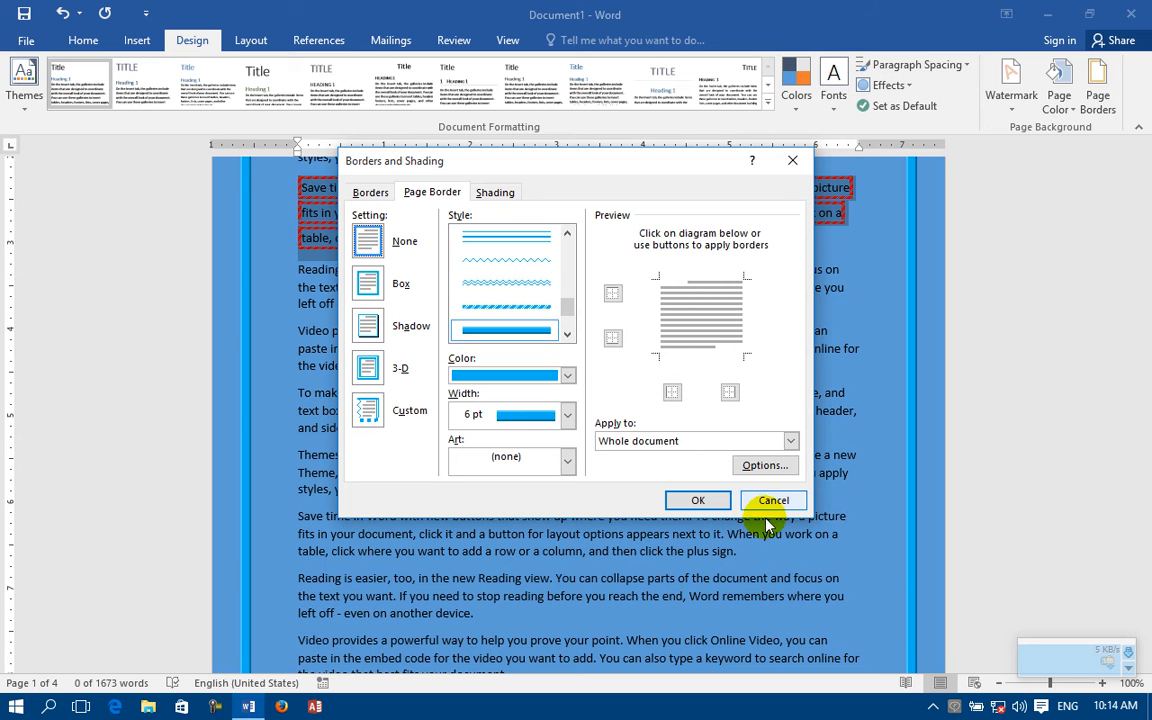
pyautogui.click(720, 500)
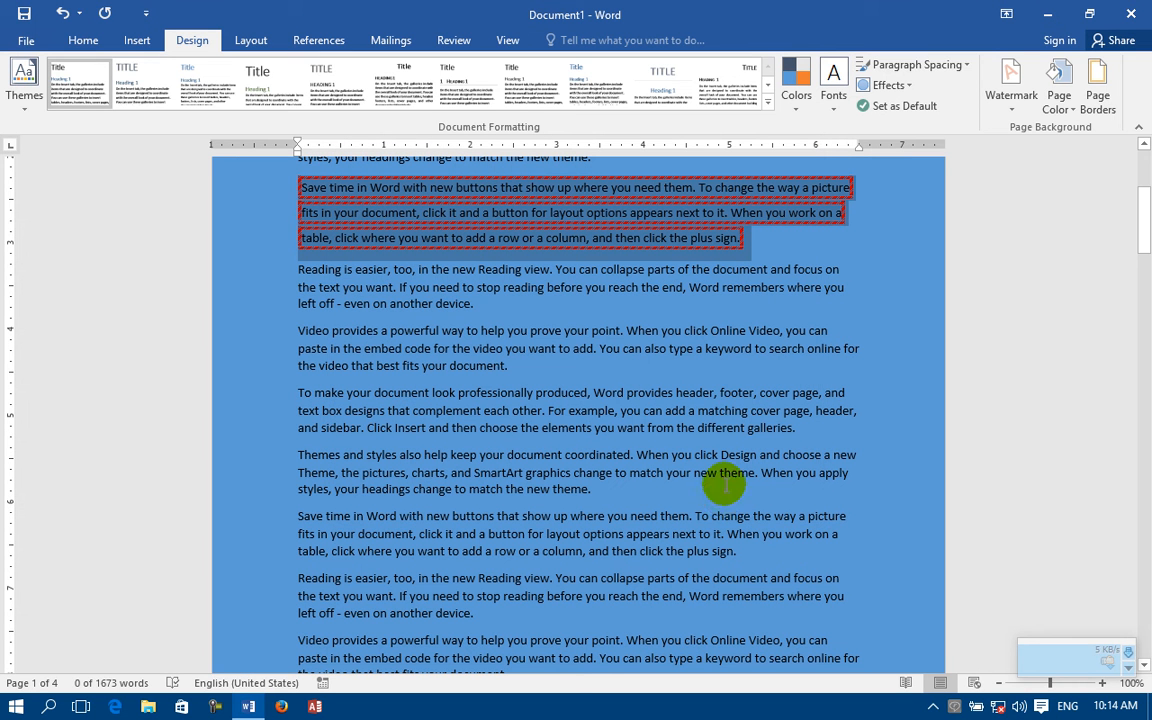
# Step: Apply the green pine tree art as a page border around the whole document
pyautogui.click(1097, 95)
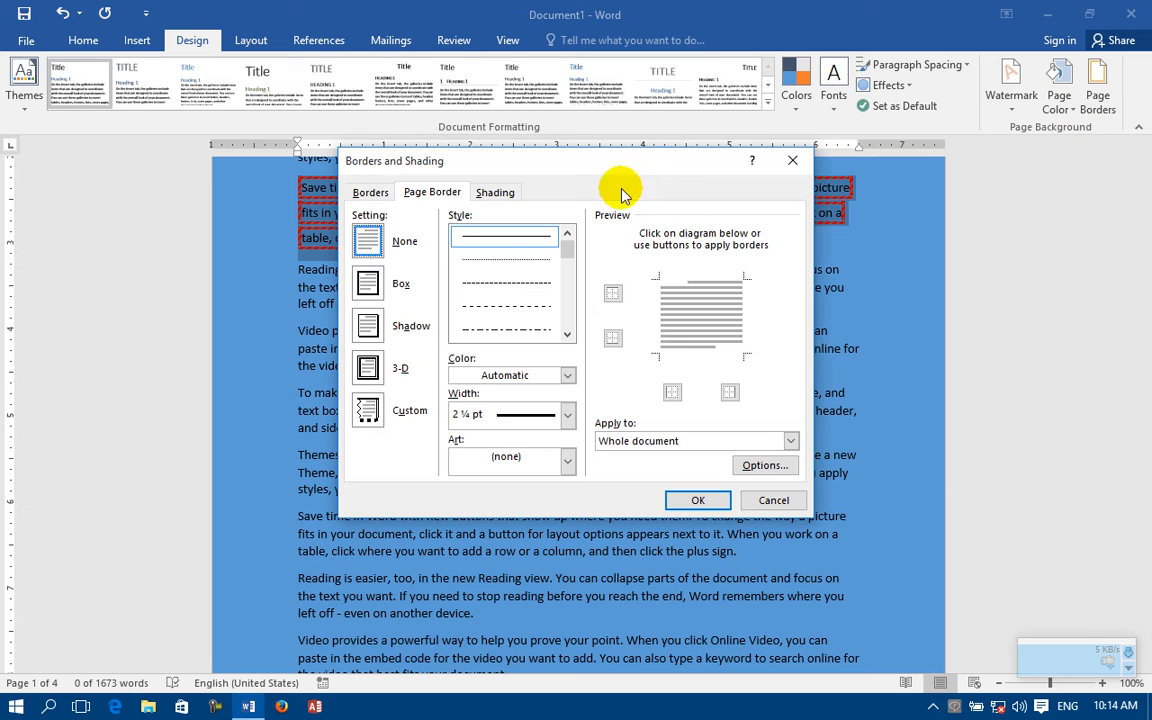
pyautogui.click(493, 462)
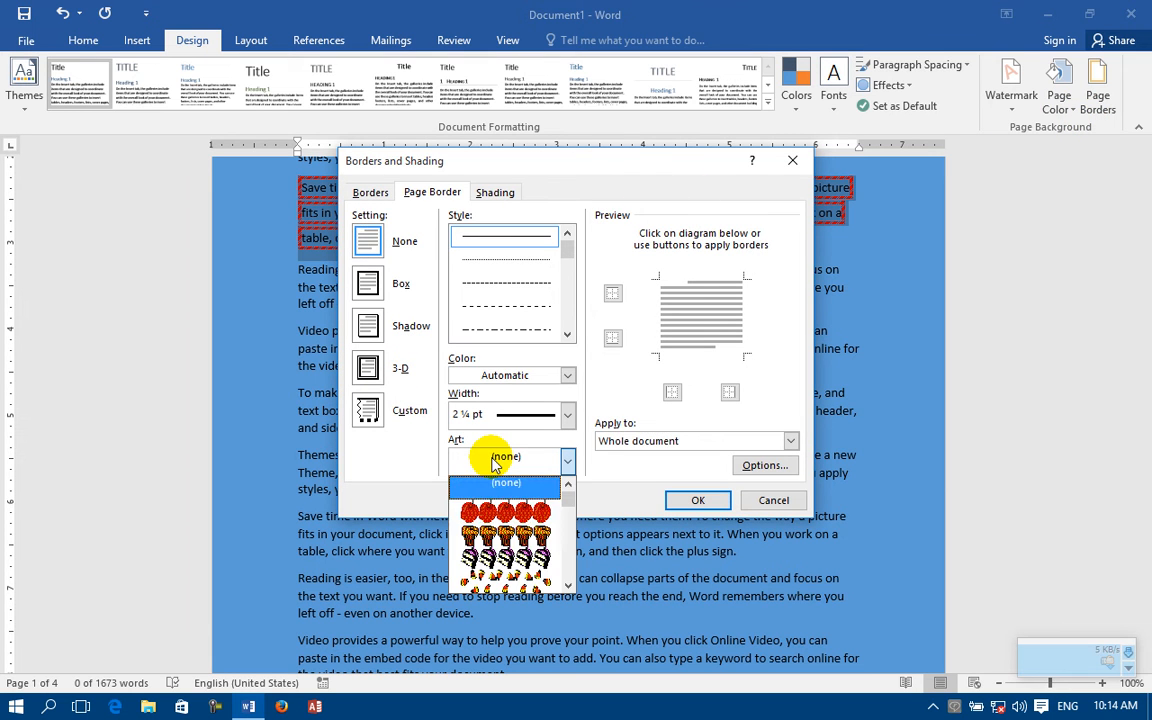
pyautogui.scroll(-2, 510, 535)
pyautogui.scroll(-3, 514, 555)
pyautogui.click(505, 545)
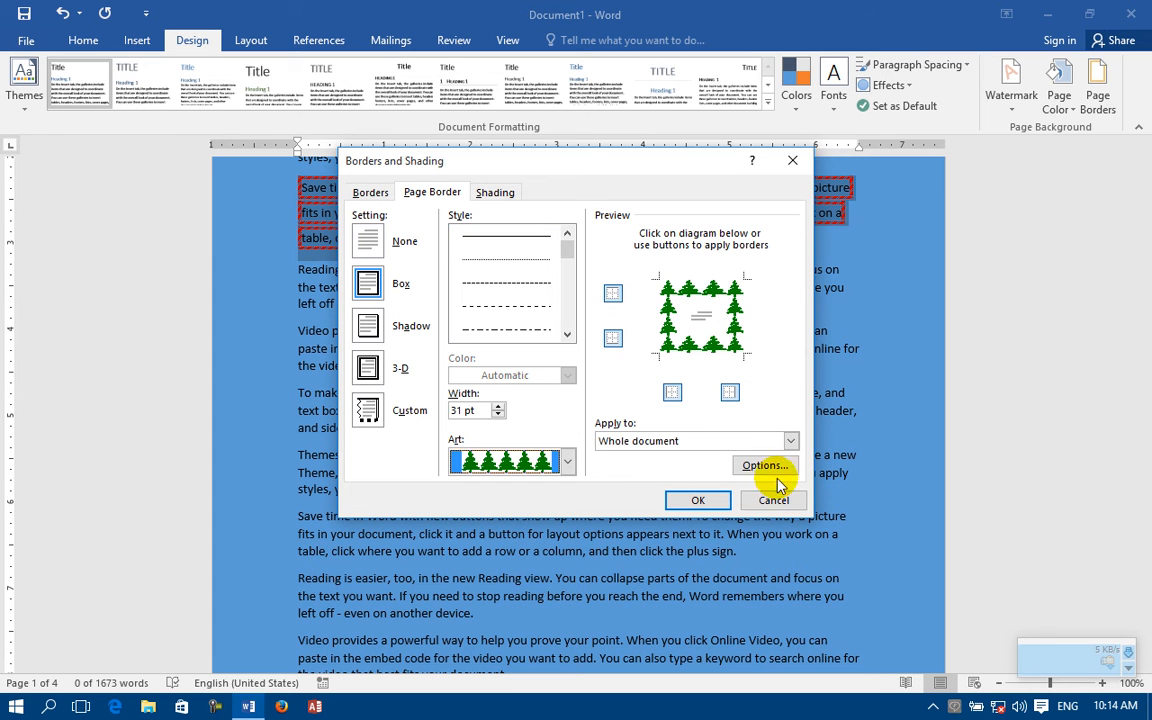
pyautogui.click(706, 498)
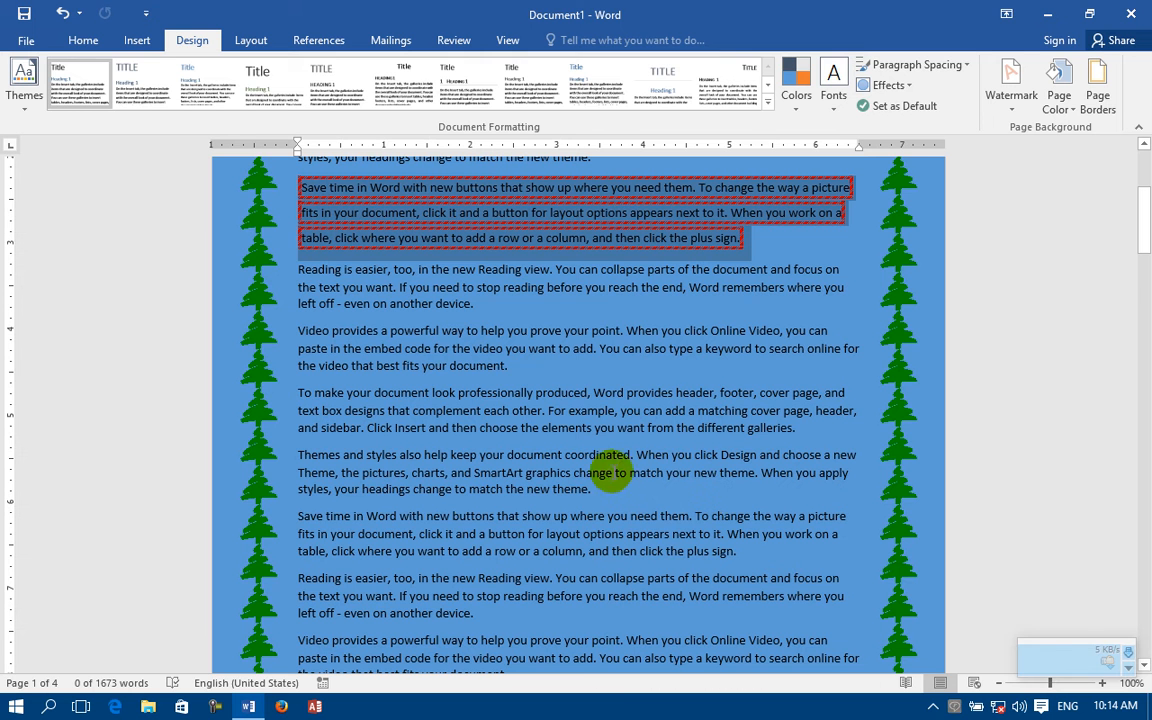
# Step: Set the width of the tree art page border to 10 pt
pyautogui.click(1093, 105)
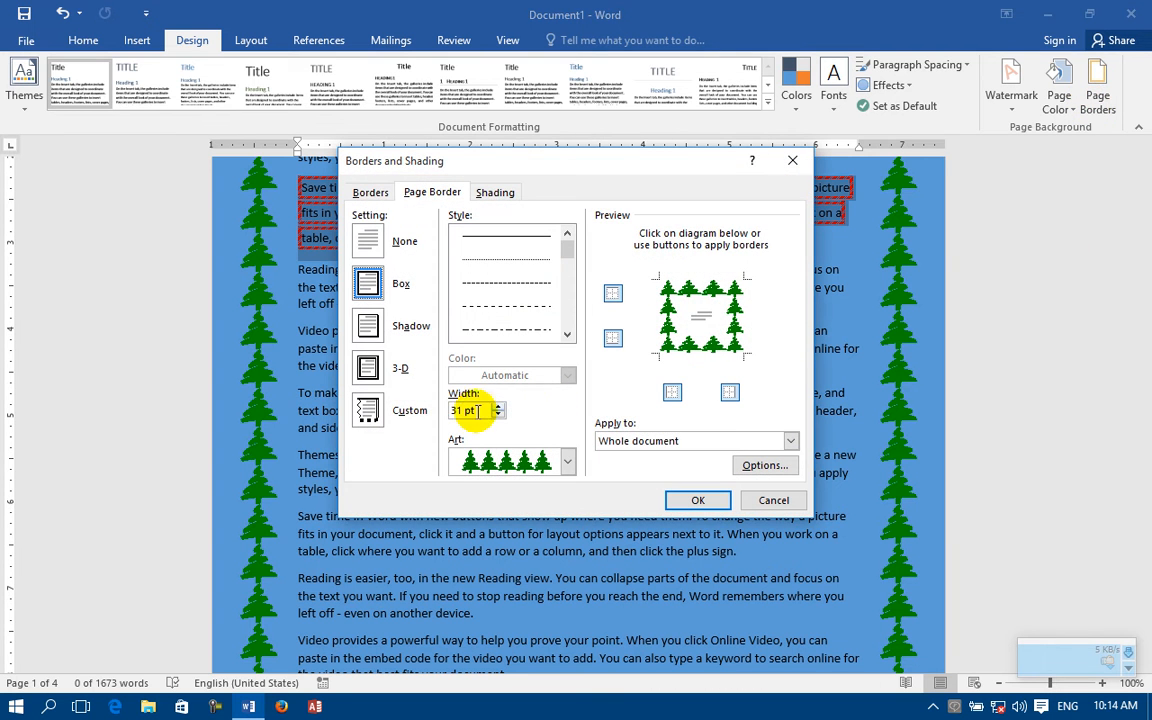
pyautogui.doubleClick(497, 415)
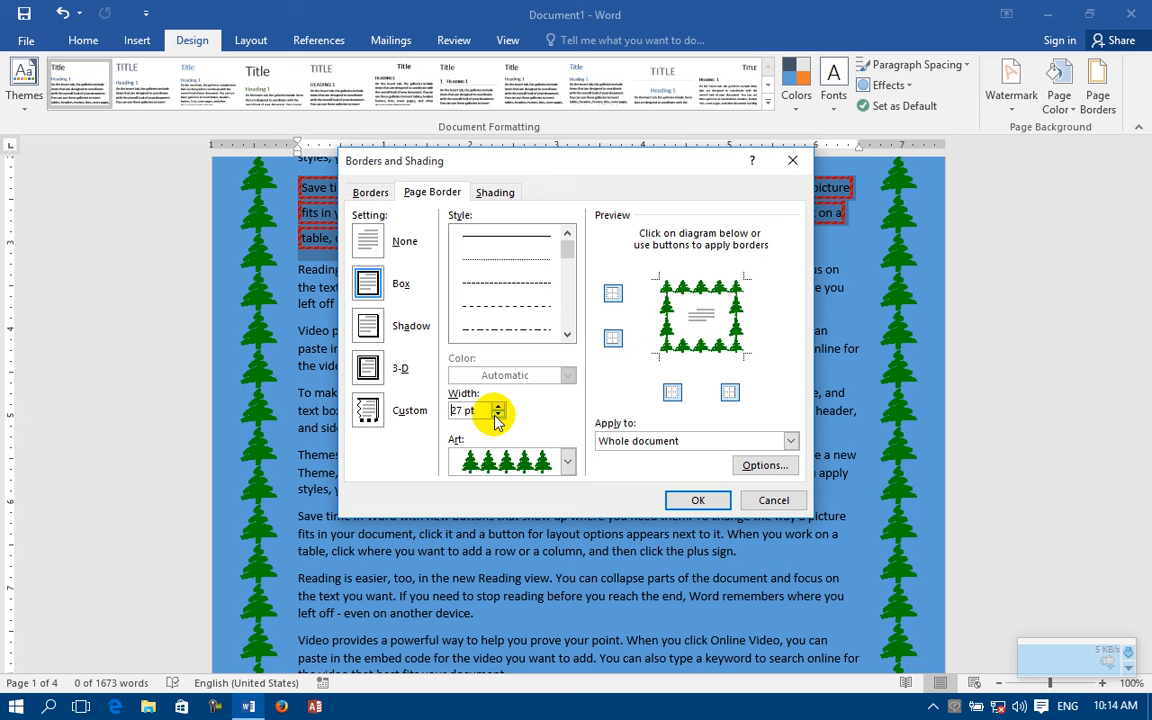
pyautogui.tripleClick(497, 415)
pyautogui.tripleClick(497, 415)
pyautogui.tripleClick(497, 415)
pyautogui.tripleClick(497, 415)
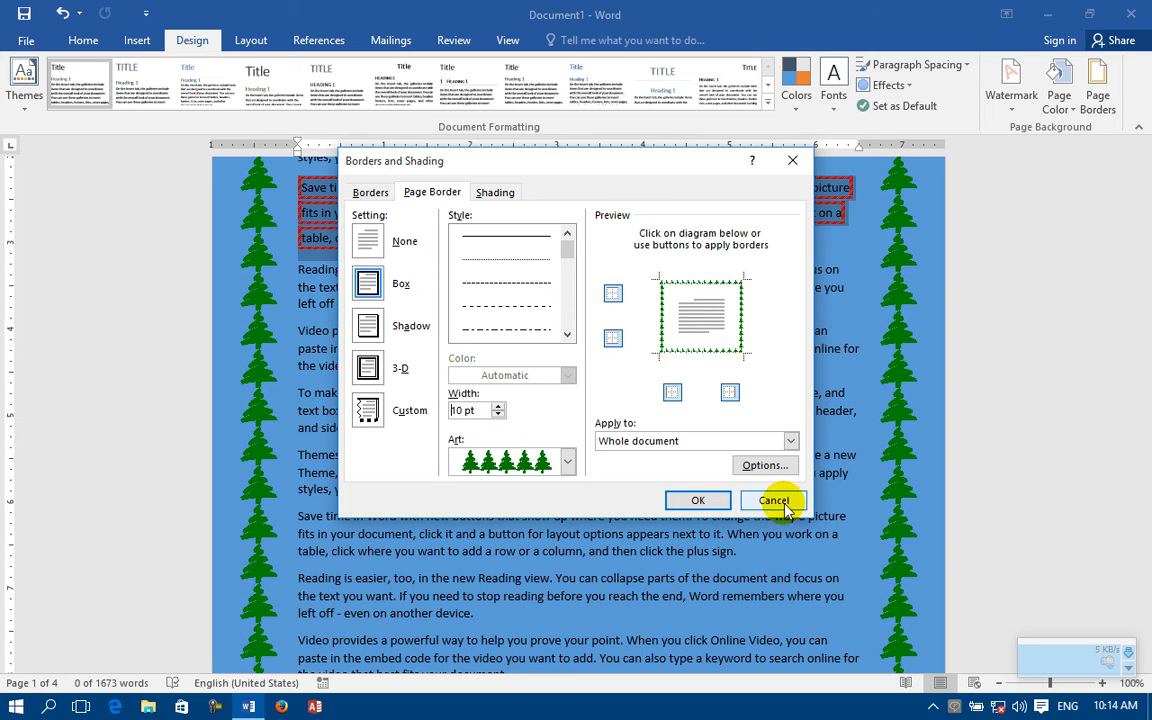
pyautogui.click(710, 498)
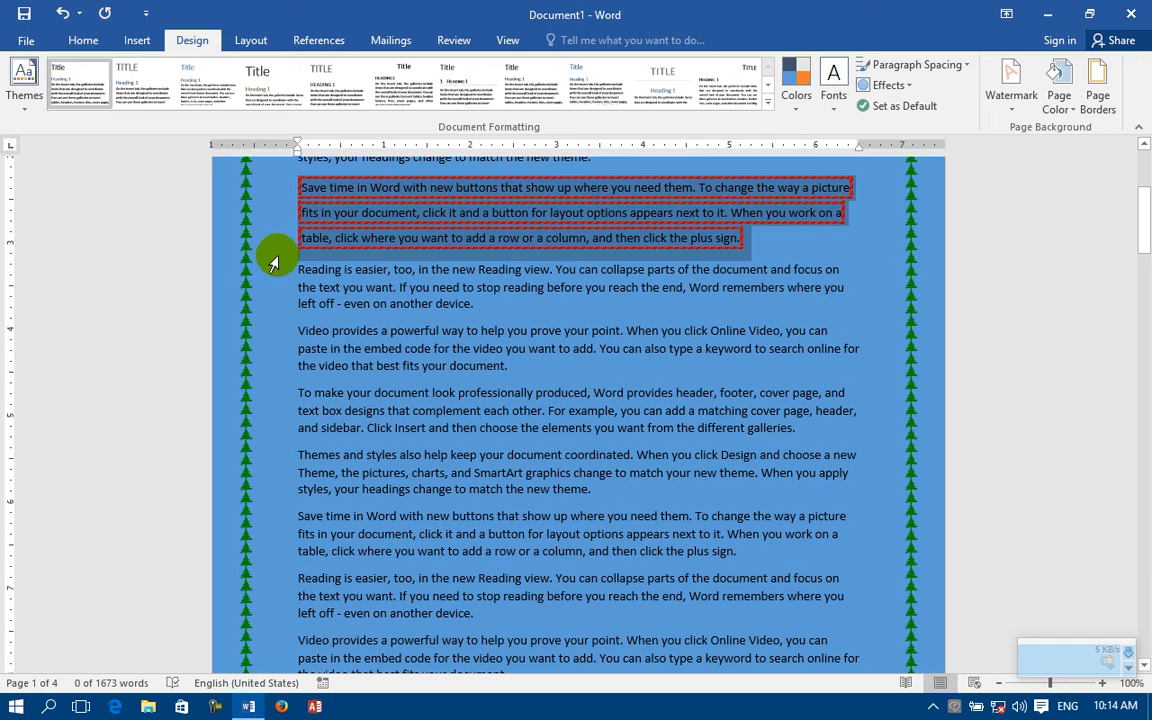
# Step: Change the page border art to the small party balloons with streamers
pyautogui.click(1097, 85)
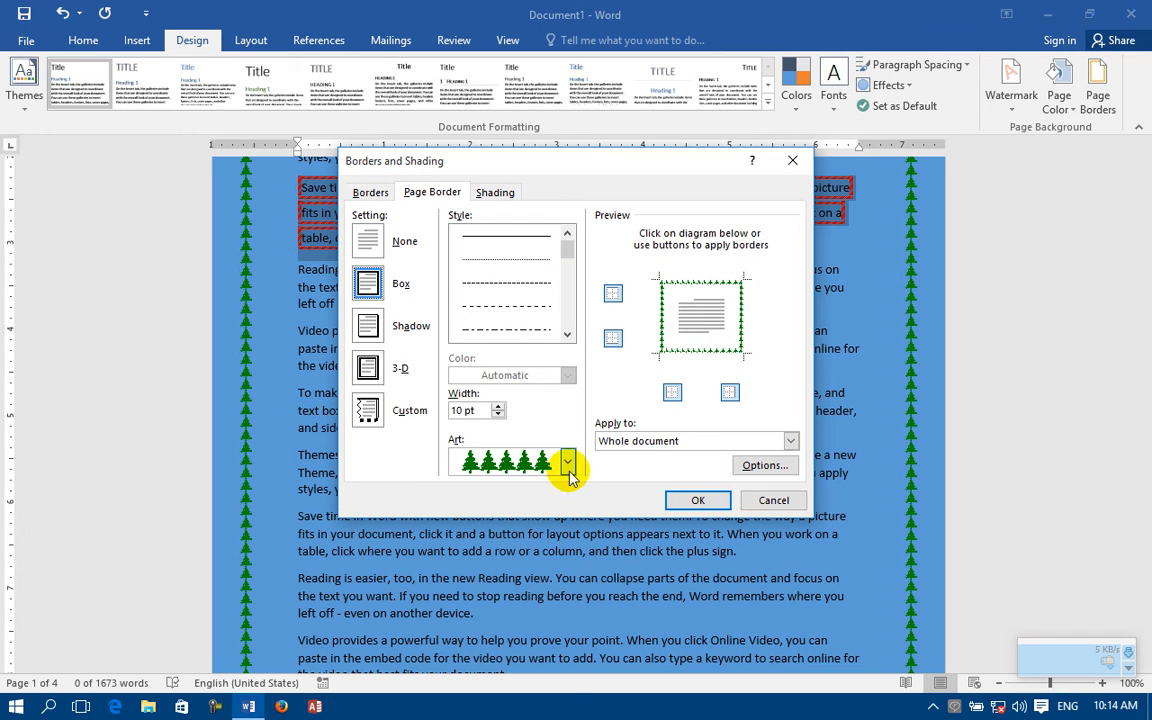
pyautogui.click(567, 463)
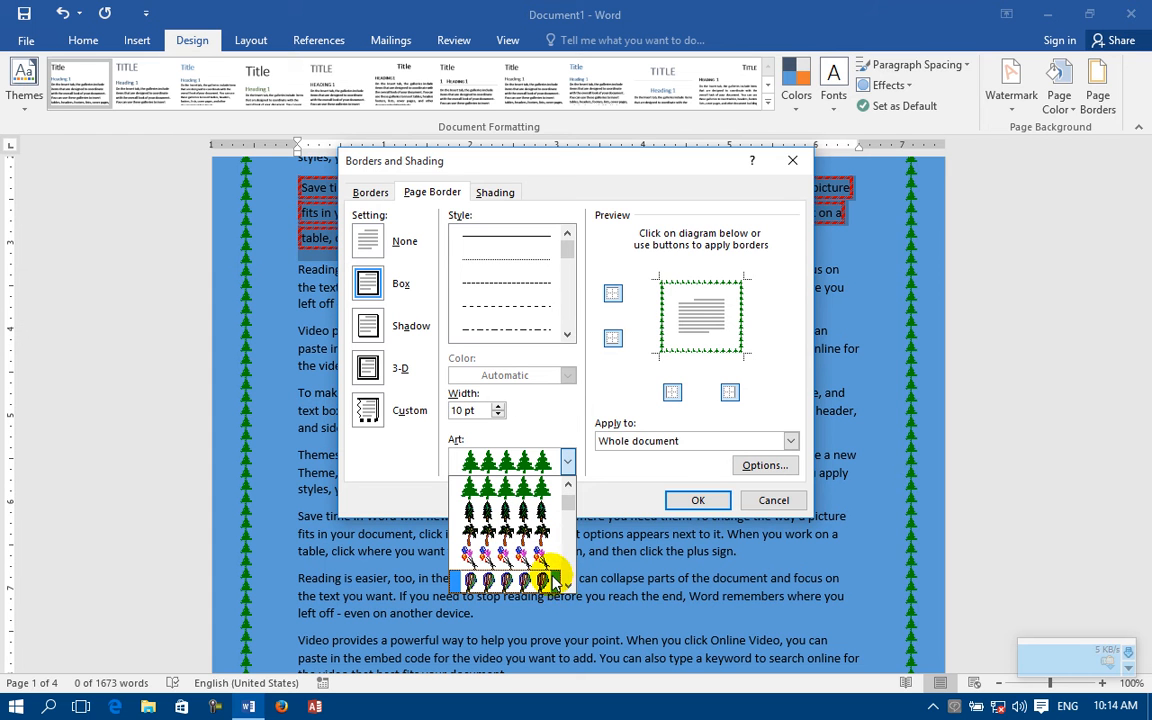
pyautogui.click(555, 583)
pyautogui.click(690, 500)
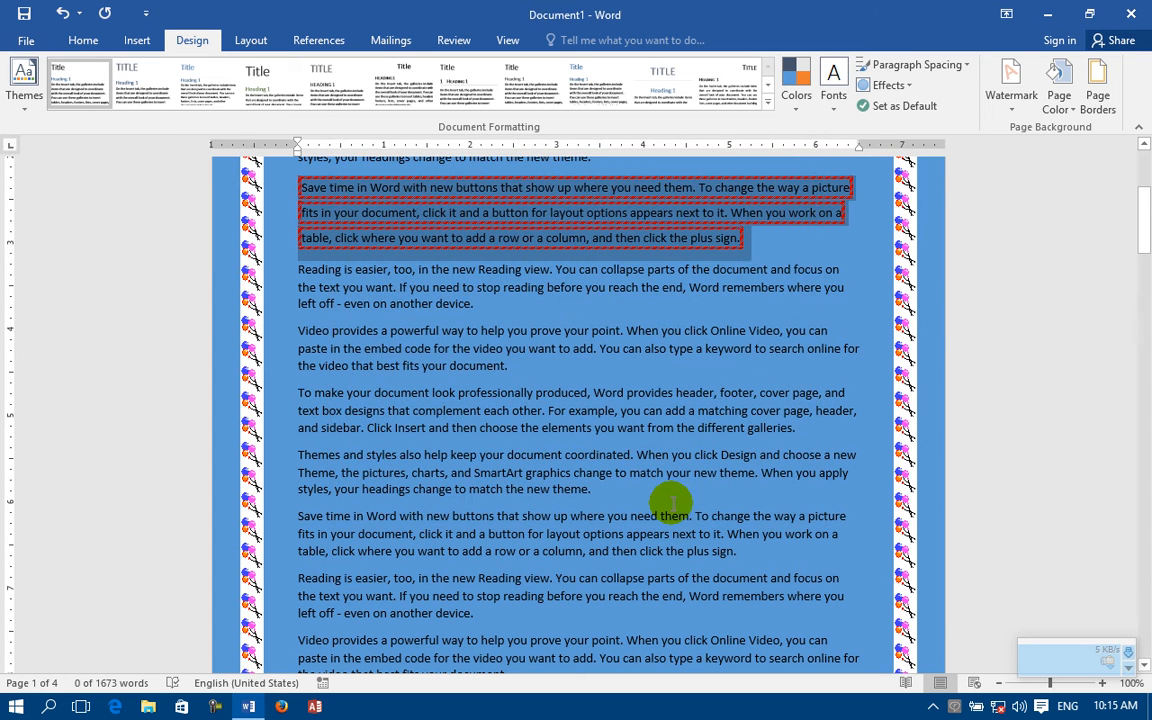
# Step: Change the page border art to the multicolored hot-air balloons
pyautogui.click(1097, 92)
pyautogui.click(568, 462)
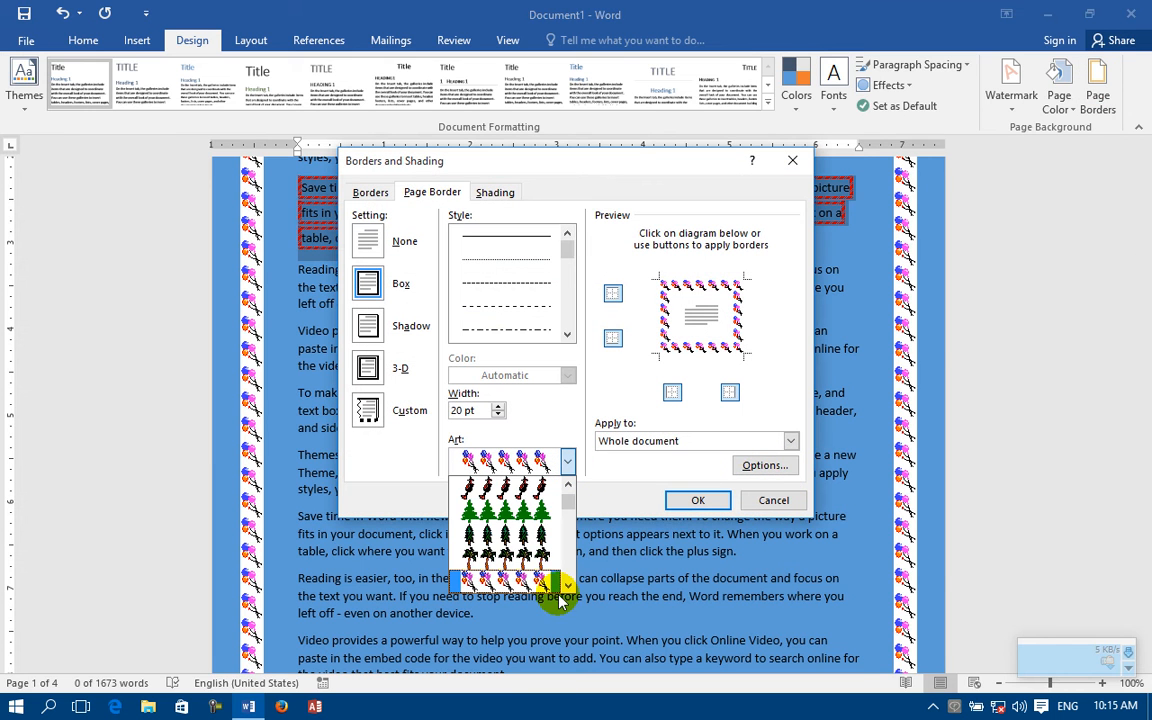
pyautogui.scroll(-5, 495, 530)
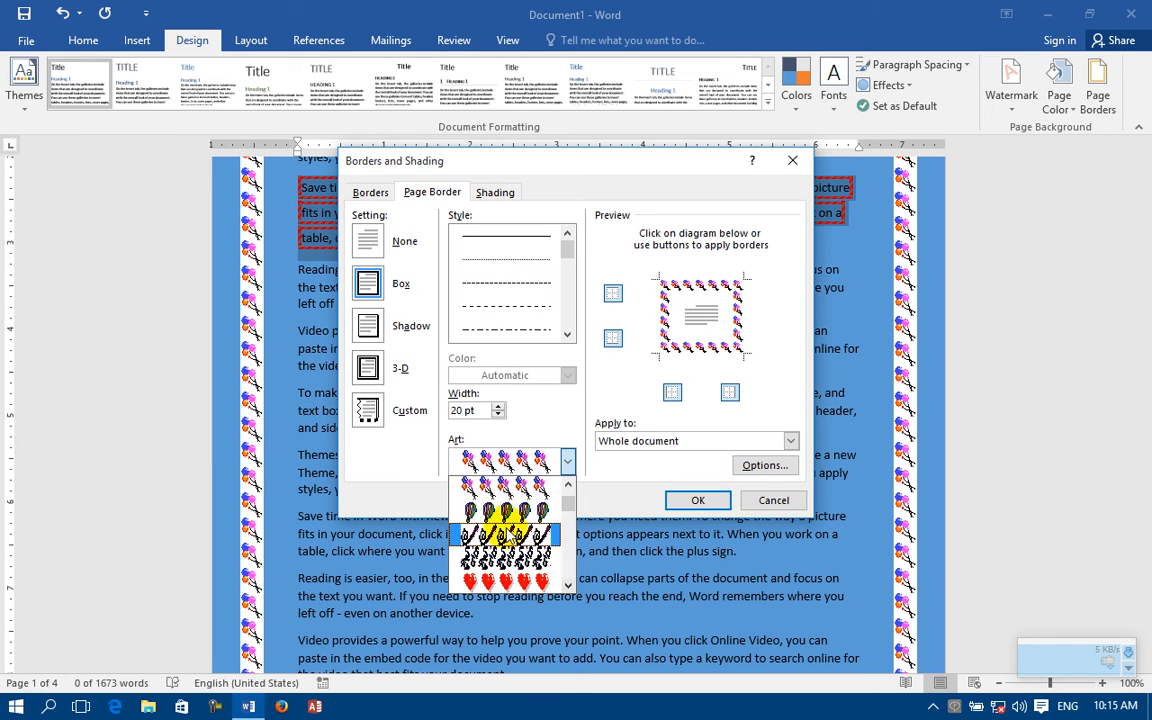
pyautogui.click(495, 511)
pyautogui.click(697, 500)
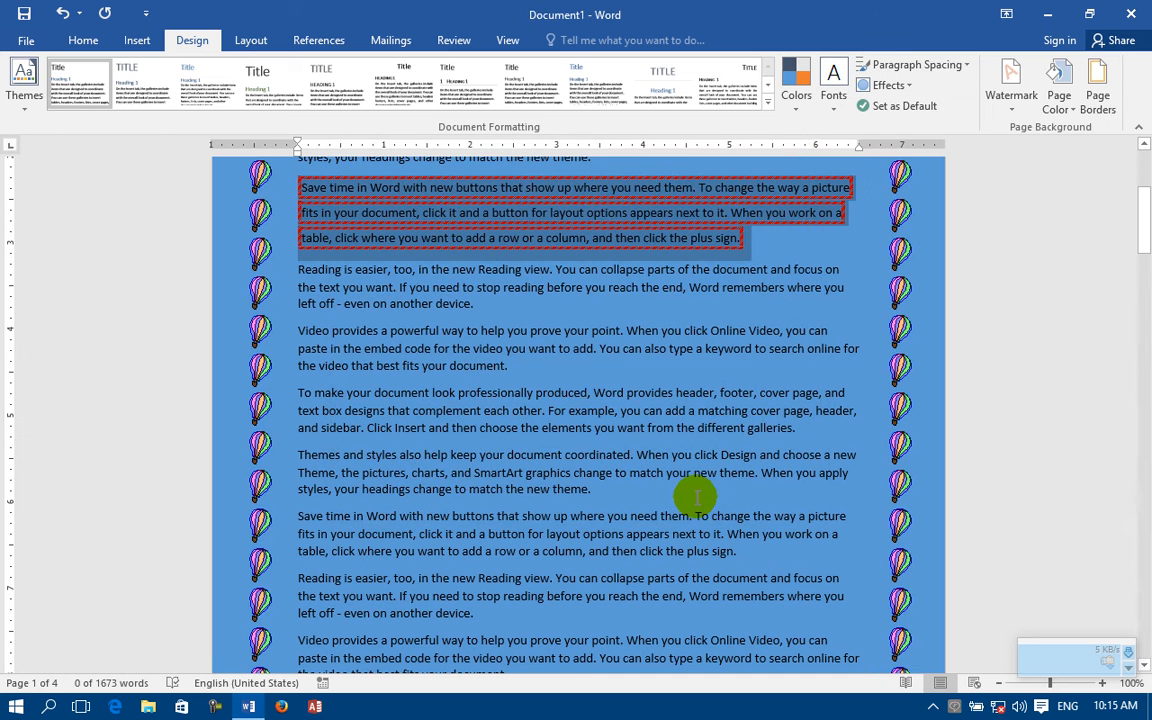
# Step: Change the page border art to the shaded yellow stars
pyautogui.click(1097, 90)
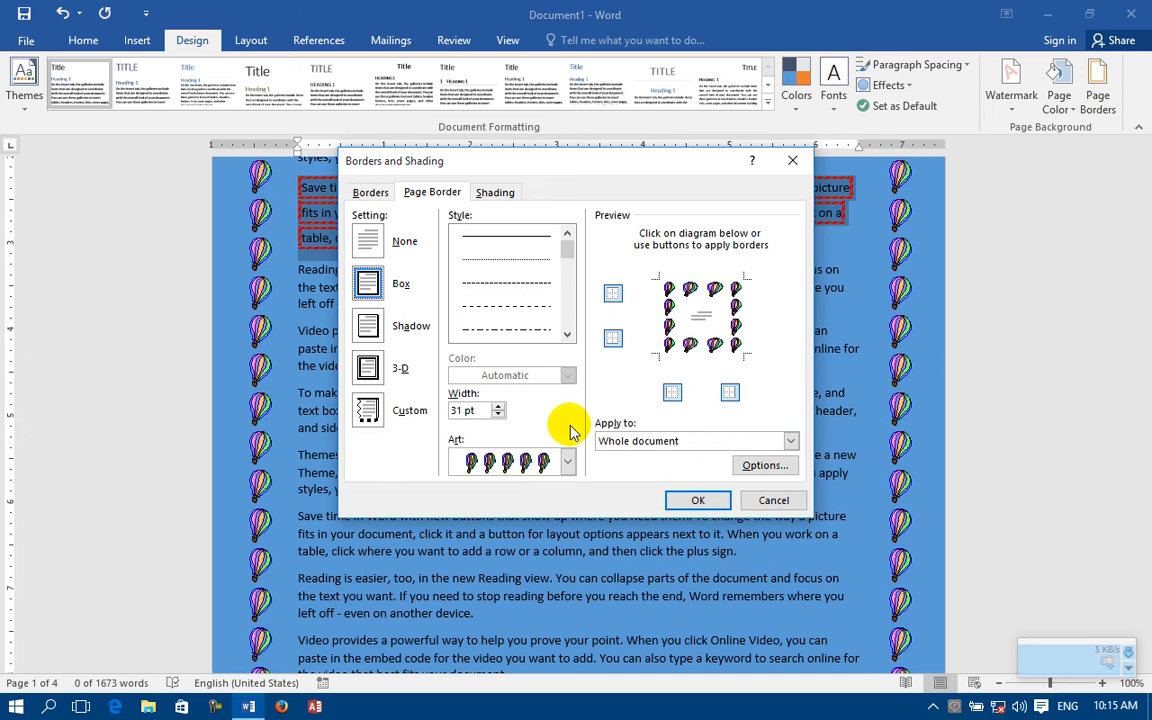
pyautogui.click(567, 461)
pyautogui.scroll(-6, 565, 585)
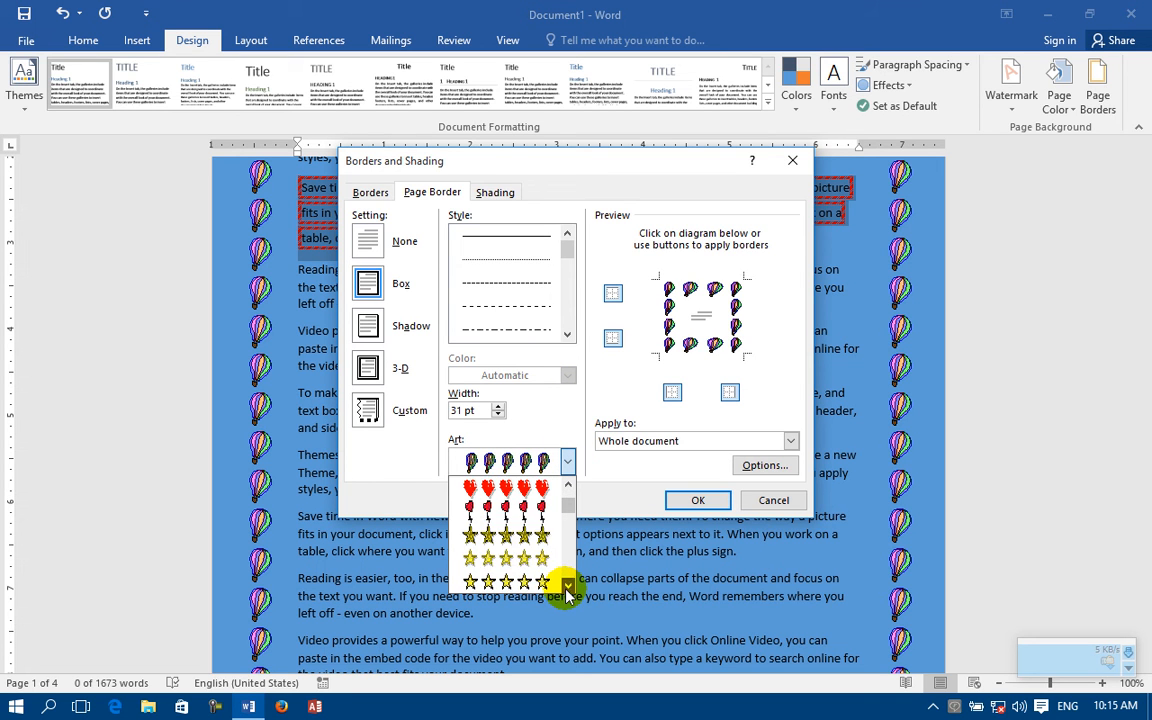
pyautogui.click(522, 533)
pyautogui.click(695, 499)
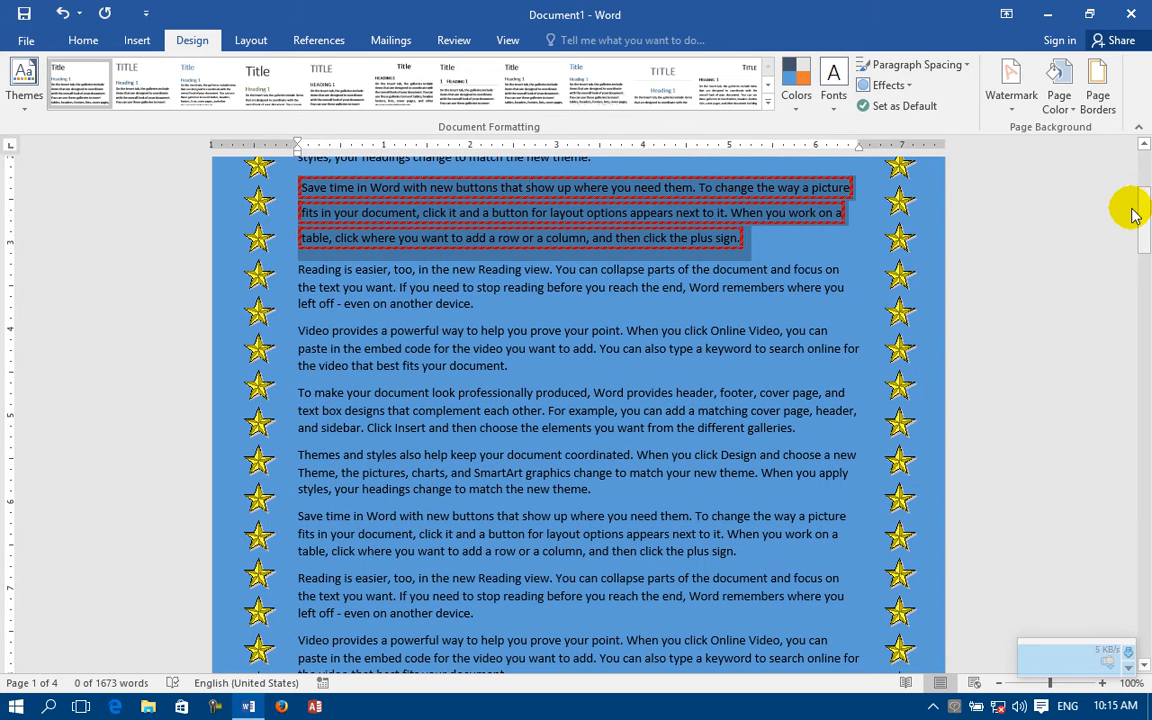
# Step: Set the width of the star art page border to 31 pt
pyautogui.click(1097, 88)
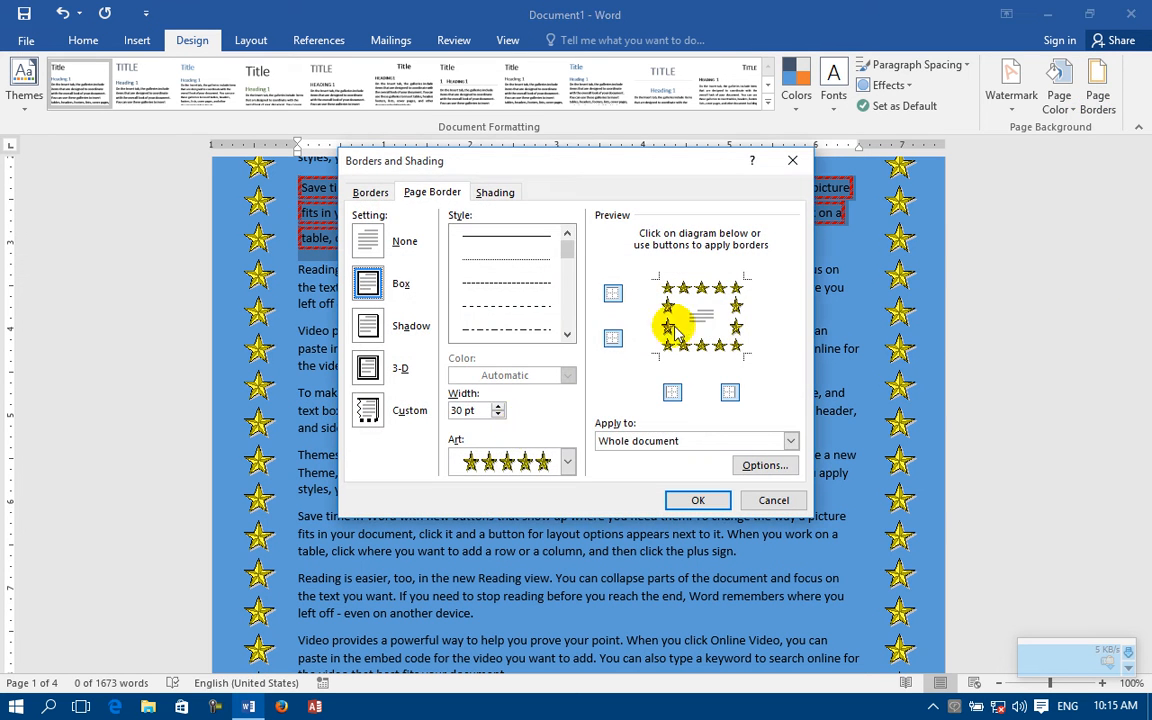
pyautogui.click(500, 405)
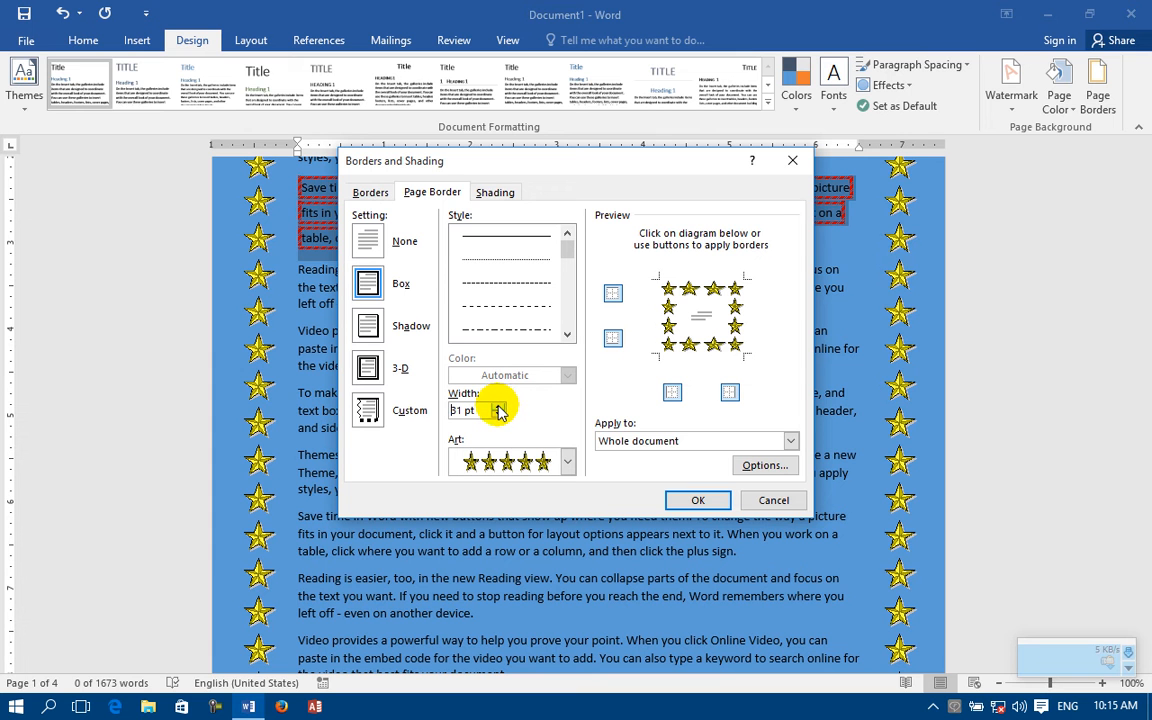
pyautogui.click(697, 501)
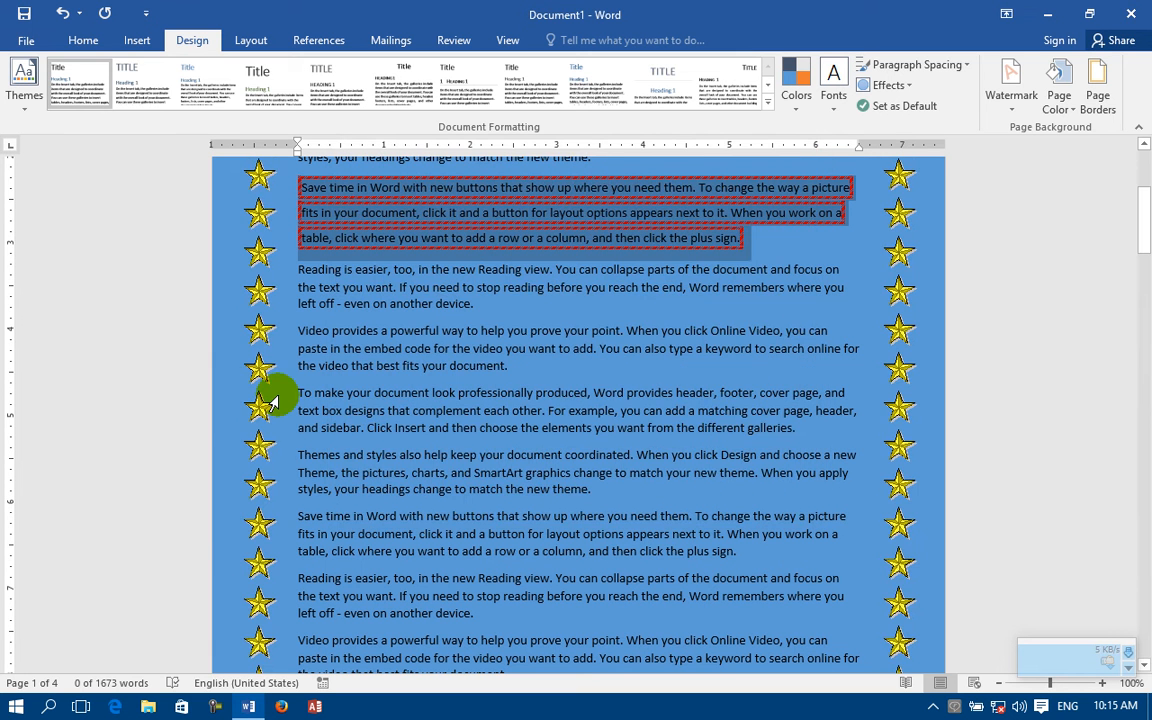
# Step: Change the page border art to the yellow pencils
pyautogui.click(1097, 88)
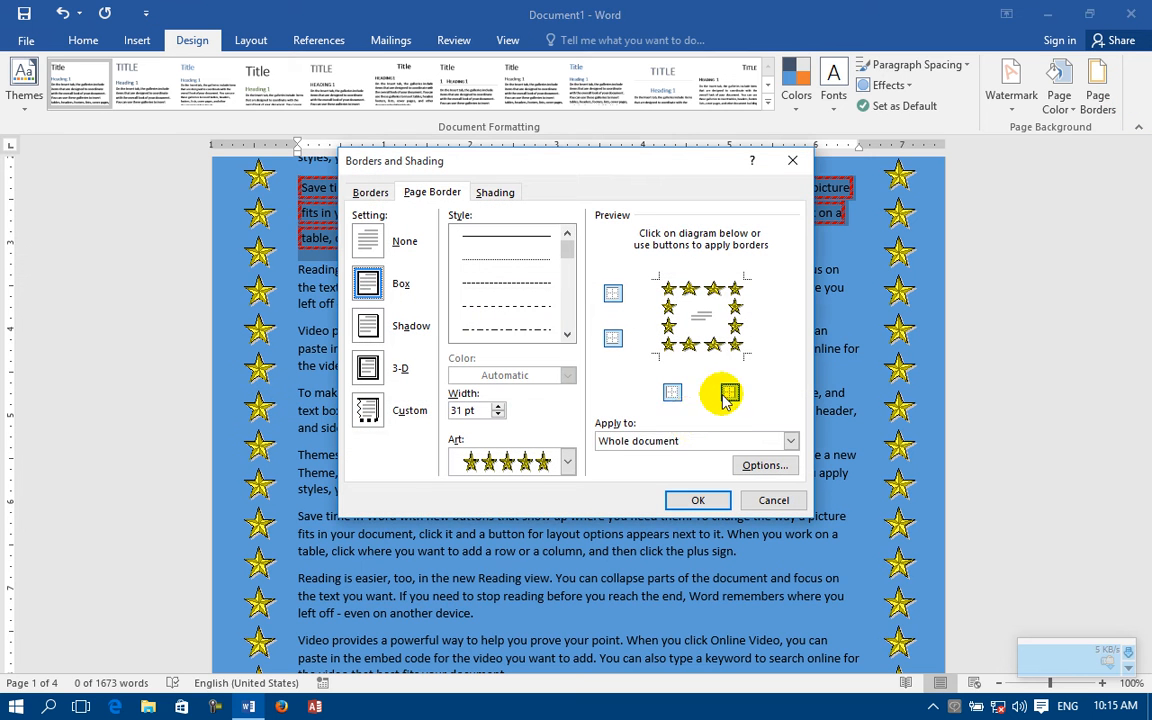
pyautogui.click(568, 461)
pyautogui.click(568, 586)
pyautogui.click(568, 586)
pyautogui.click(568, 586)
pyautogui.click(568, 586)
pyautogui.click(568, 586)
pyautogui.click(568, 586)
pyautogui.click(568, 586)
pyautogui.click(568, 586)
pyautogui.click(568, 586)
pyautogui.click(510, 522)
pyautogui.click(690, 500)
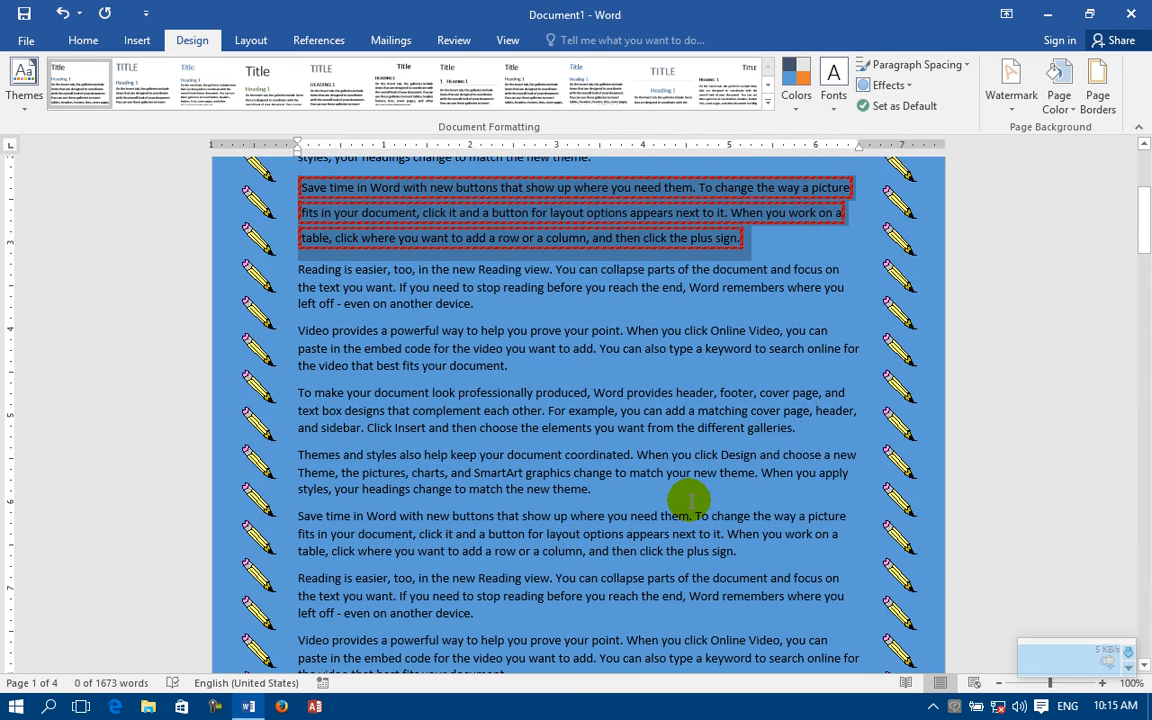
# Step: Replace the pencil page border art with the floral band pattern in the automatic color, and check it at the top of the first page
pyautogui.click(1101, 70)
pyautogui.click(569, 460)
pyautogui.scroll(-5, 550, 583)
pyautogui.click(568, 585)
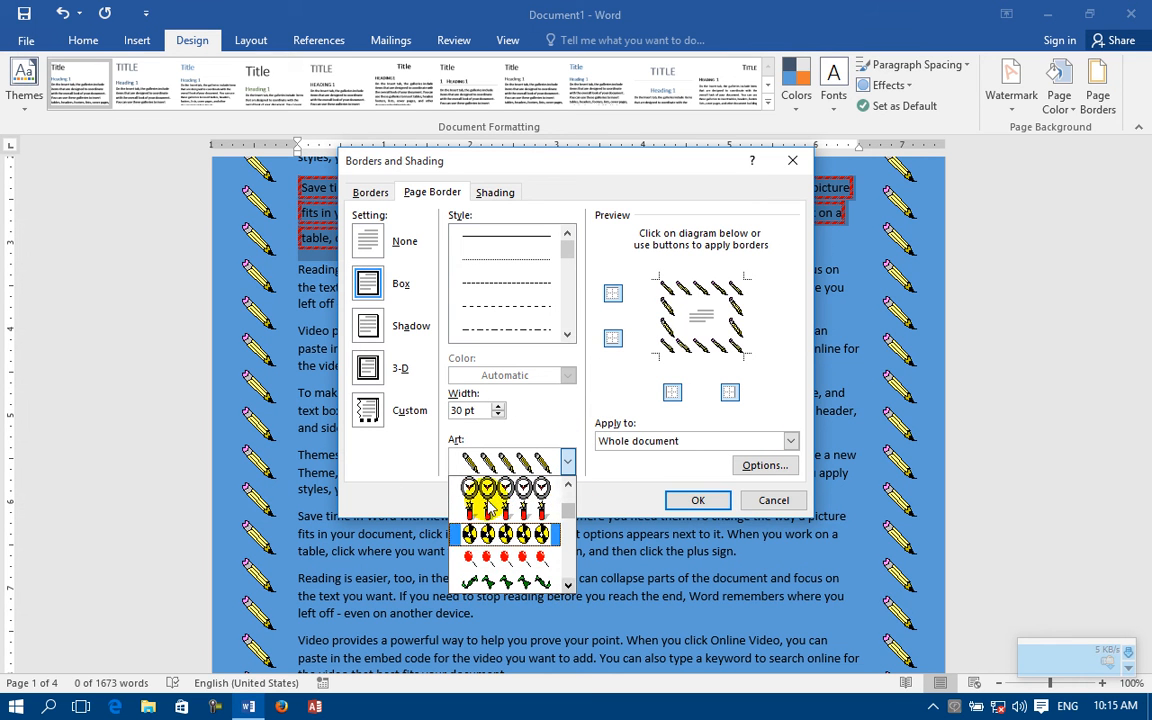
pyautogui.click(568, 585)
pyautogui.click(568, 585)
pyautogui.click(568, 585)
pyautogui.click(568, 585)
pyautogui.click(568, 585)
pyautogui.click(568, 585)
pyautogui.click(568, 585)
pyautogui.click(568, 585)
pyautogui.click(569, 586)
pyautogui.click(534, 537)
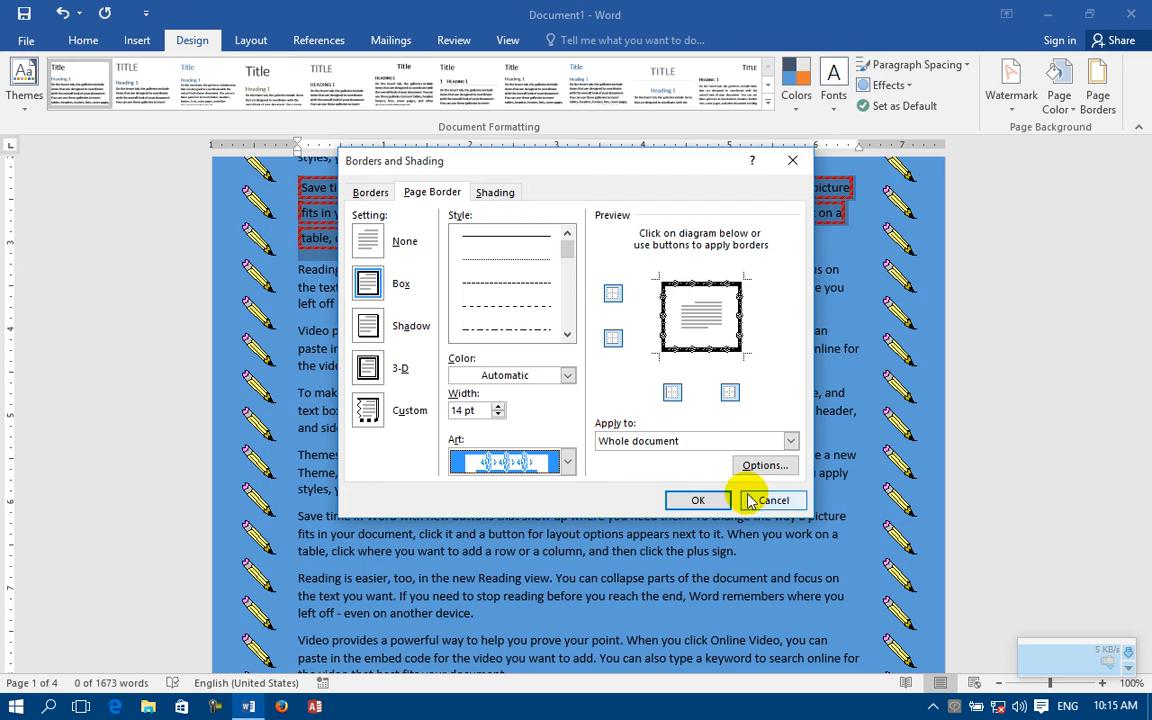
pyautogui.click(705, 500)
pyautogui.scroll(5, 514, 329)
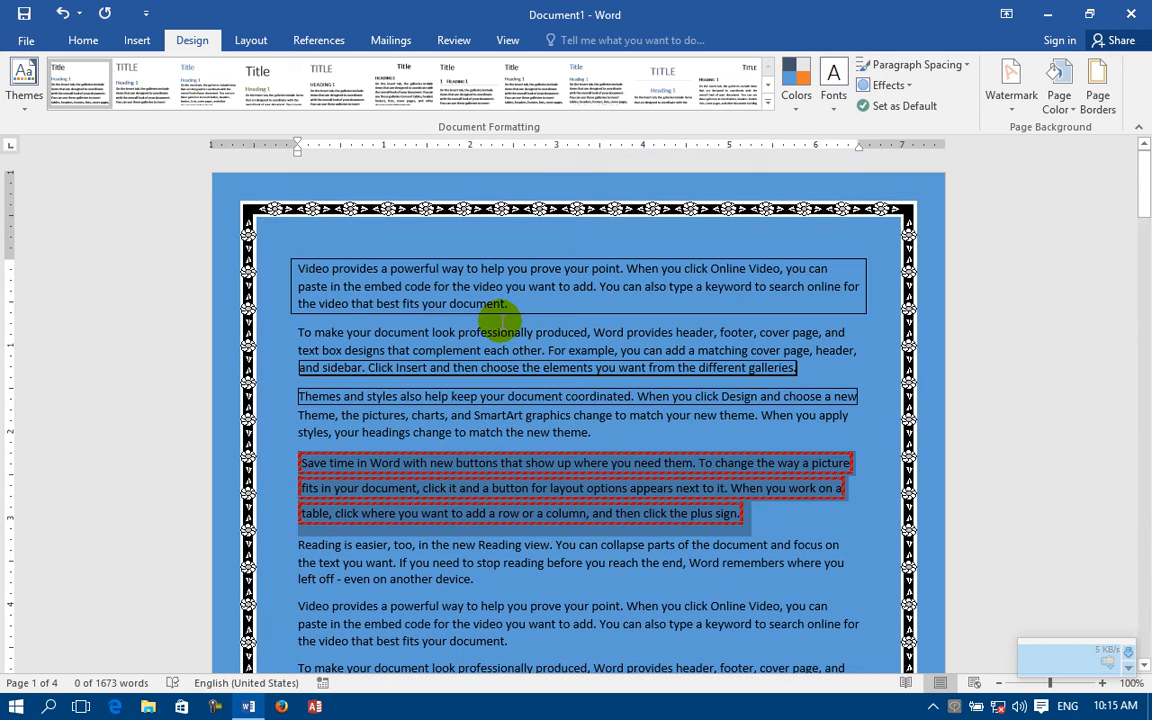
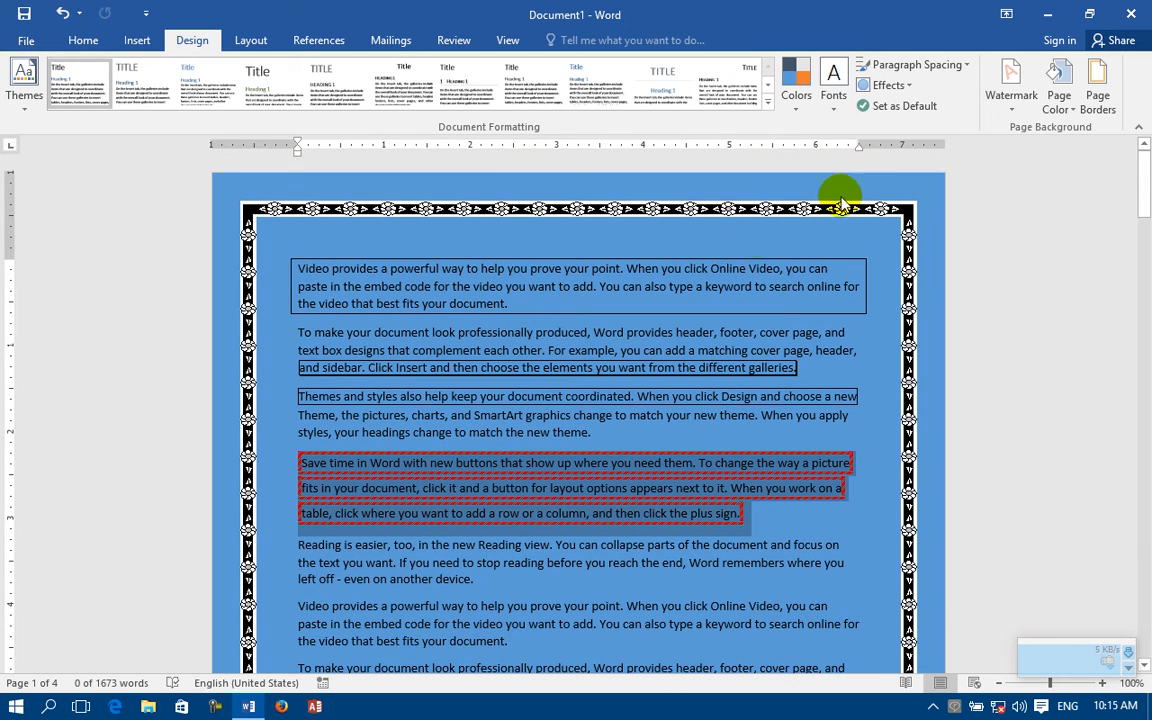
# Step: Change the page border art to the black band with repeating round white flowers
pyautogui.click(1100, 82)
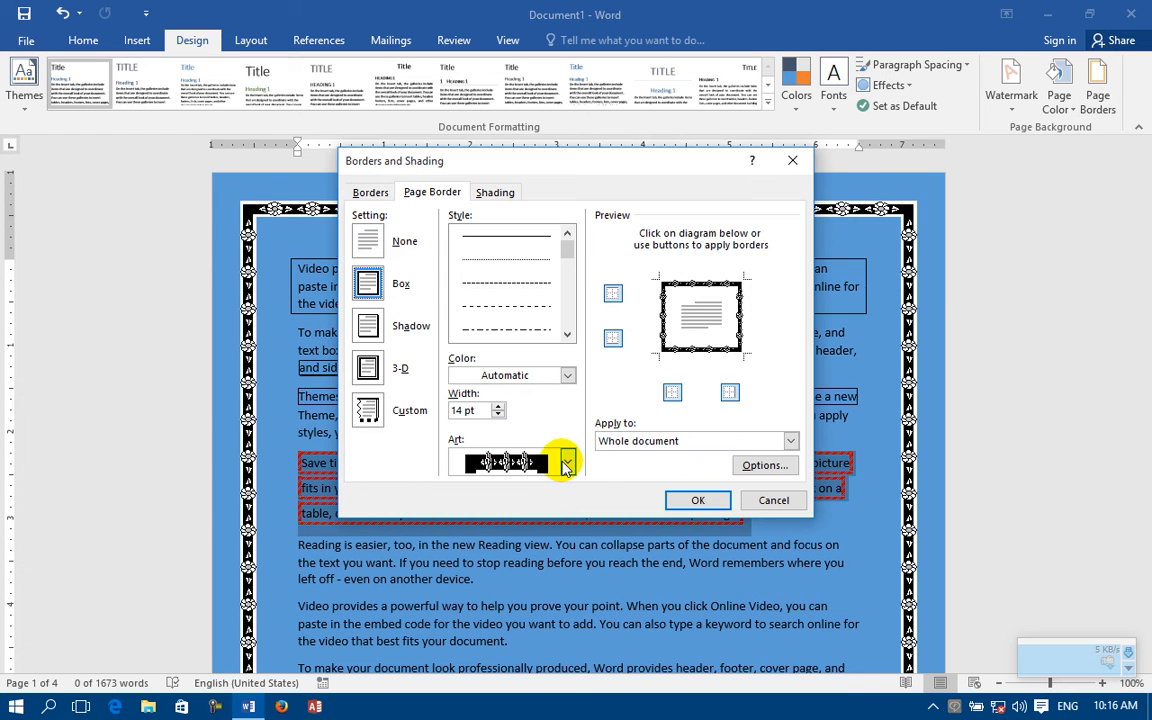
pyautogui.click(566, 461)
pyautogui.scroll(-5, 560, 570)
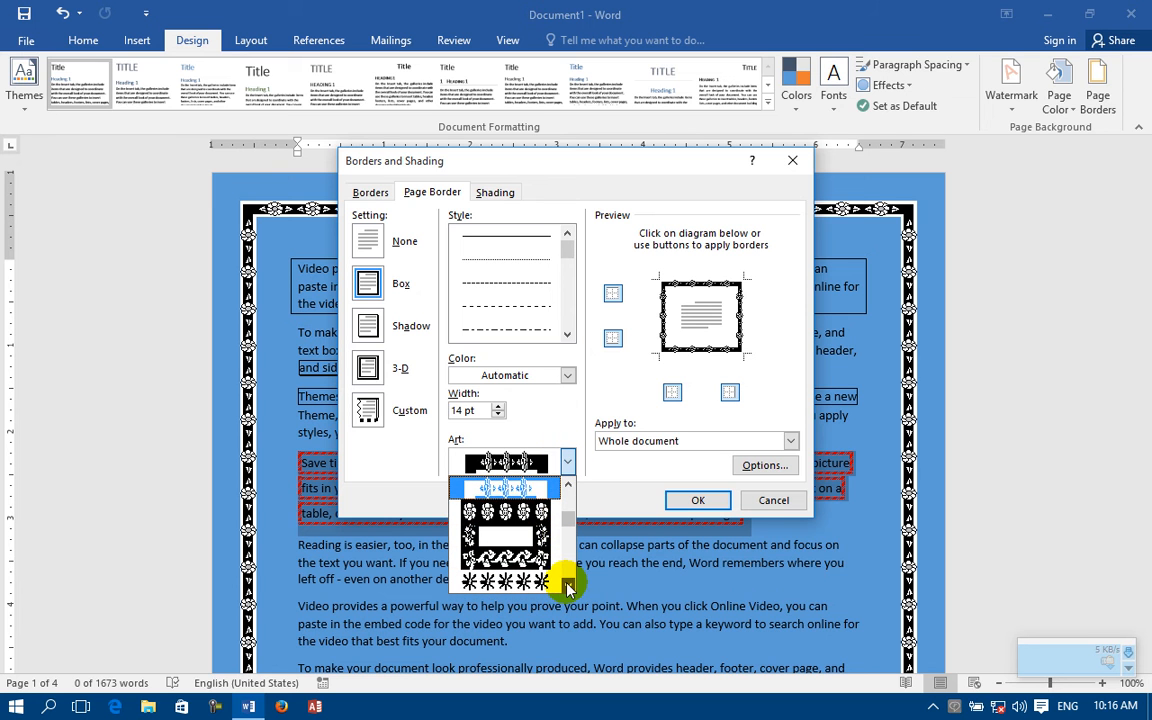
pyautogui.click(520, 508)
pyautogui.click(685, 510)
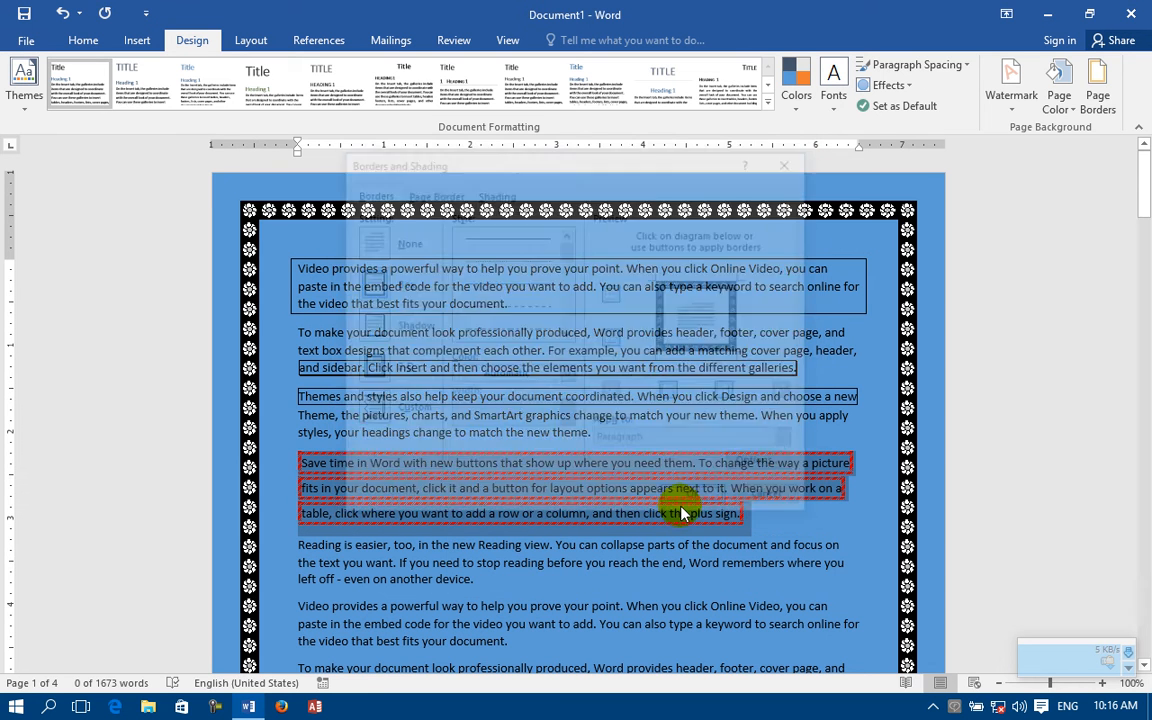
# Step: Change the page border art to the black design with white floral vines along the vertical sides and a thin line on top
pyautogui.click(1098, 95)
pyautogui.click(568, 462)
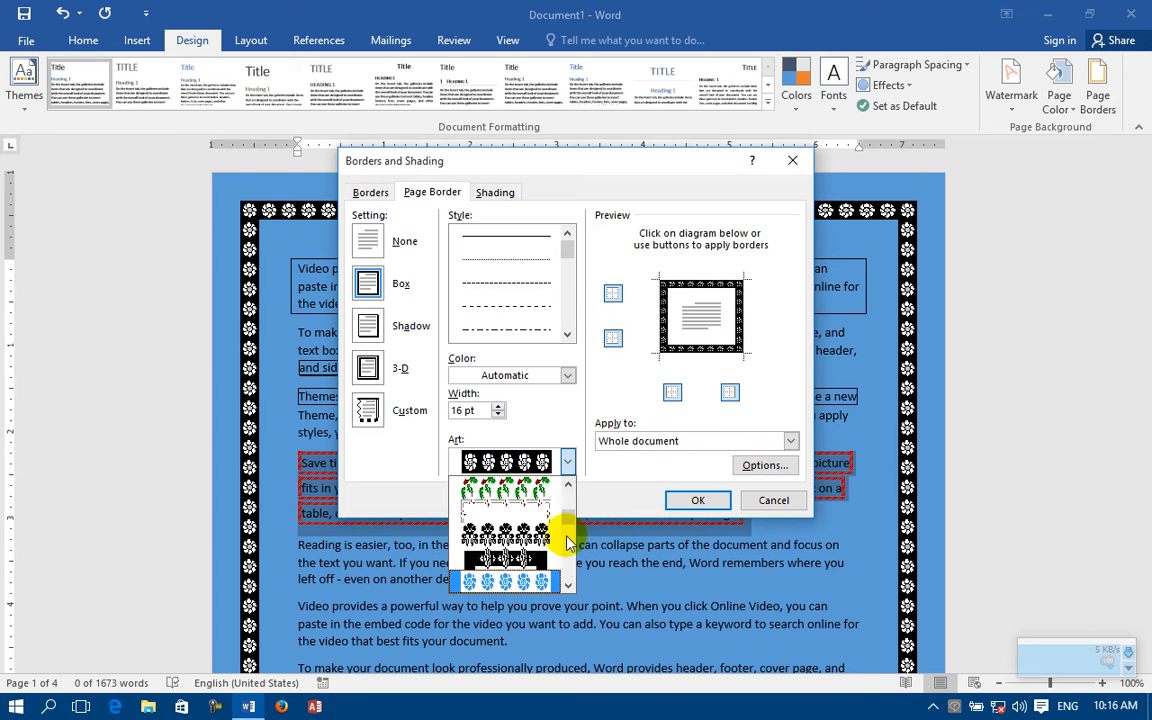
pyautogui.scroll(-5, 562, 585)
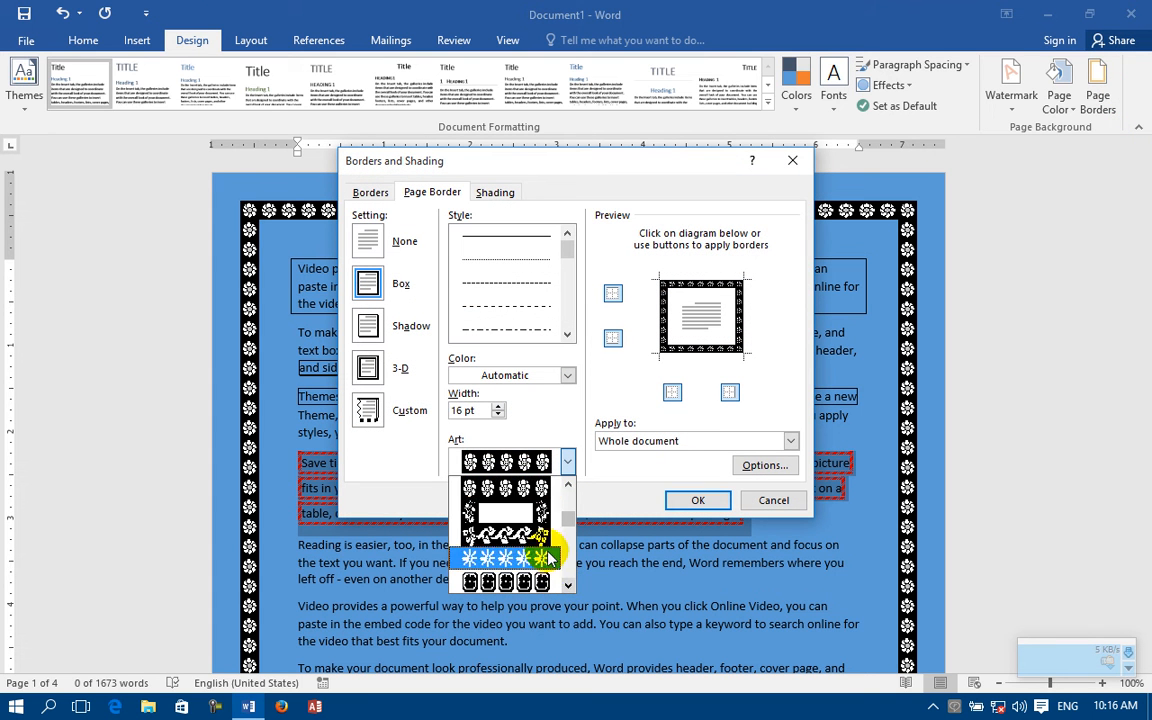
pyautogui.click(521, 520)
pyautogui.click(682, 499)
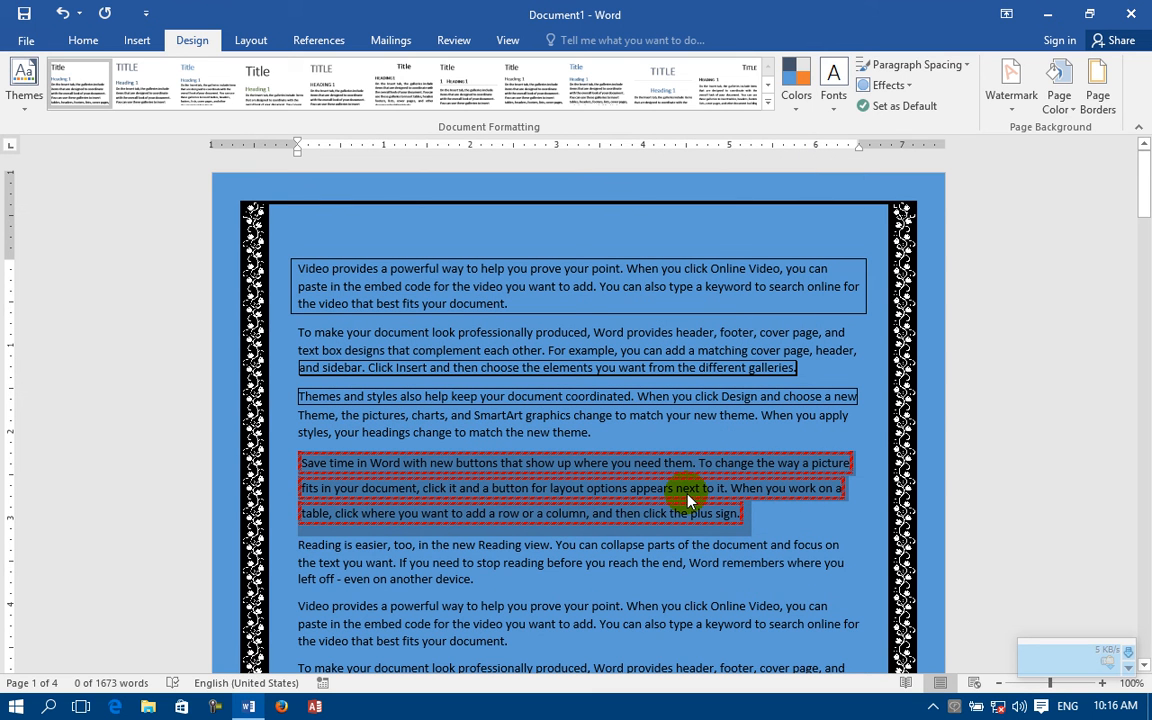
# Step: Change the page border art to the black band with a white leafy vine on all four sides
pyautogui.click(1097, 92)
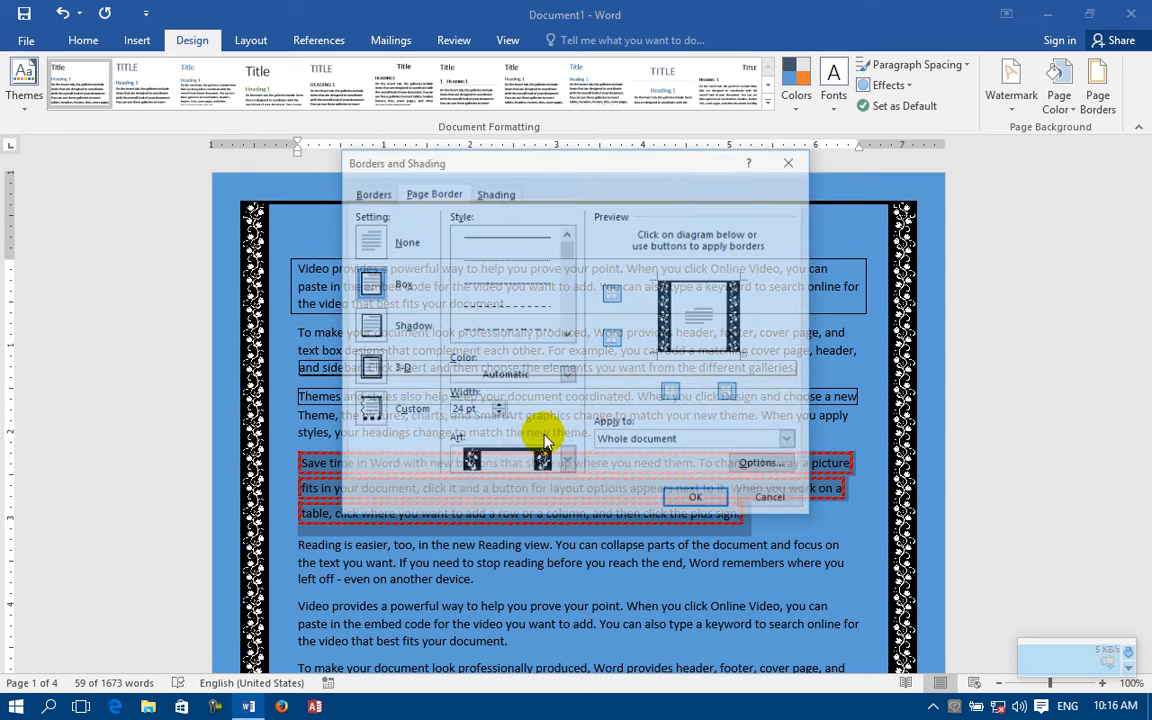
pyautogui.click(549, 466)
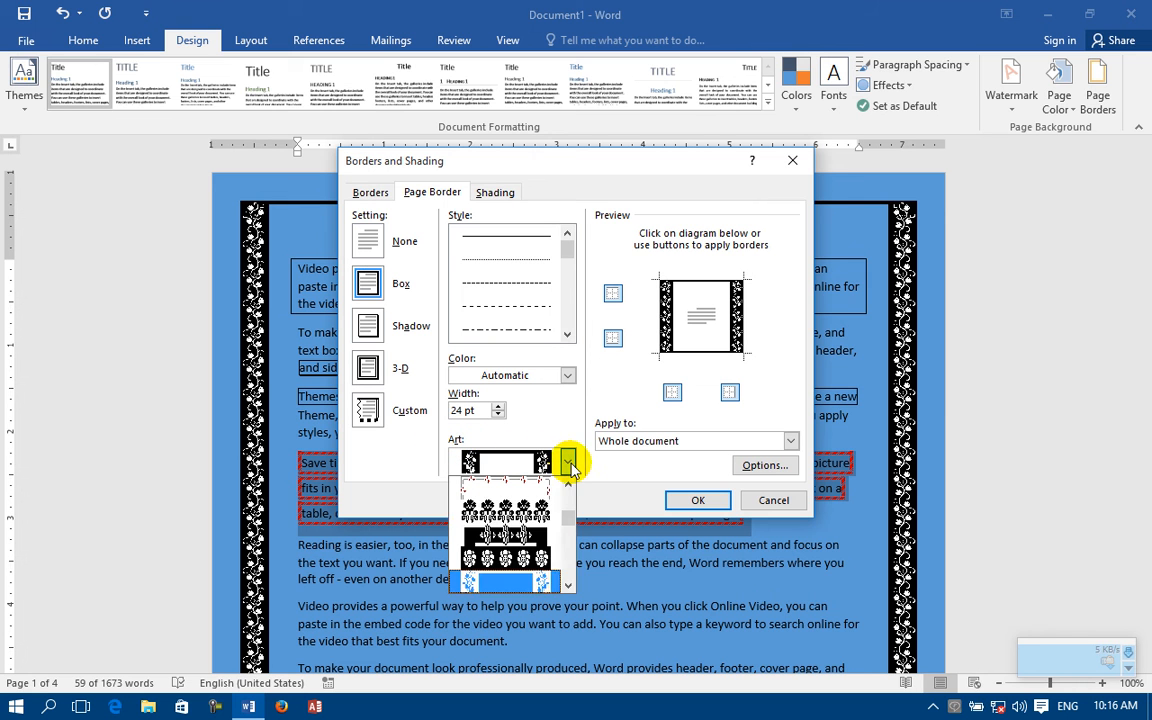
pyautogui.click(567, 586)
pyautogui.click(522, 558)
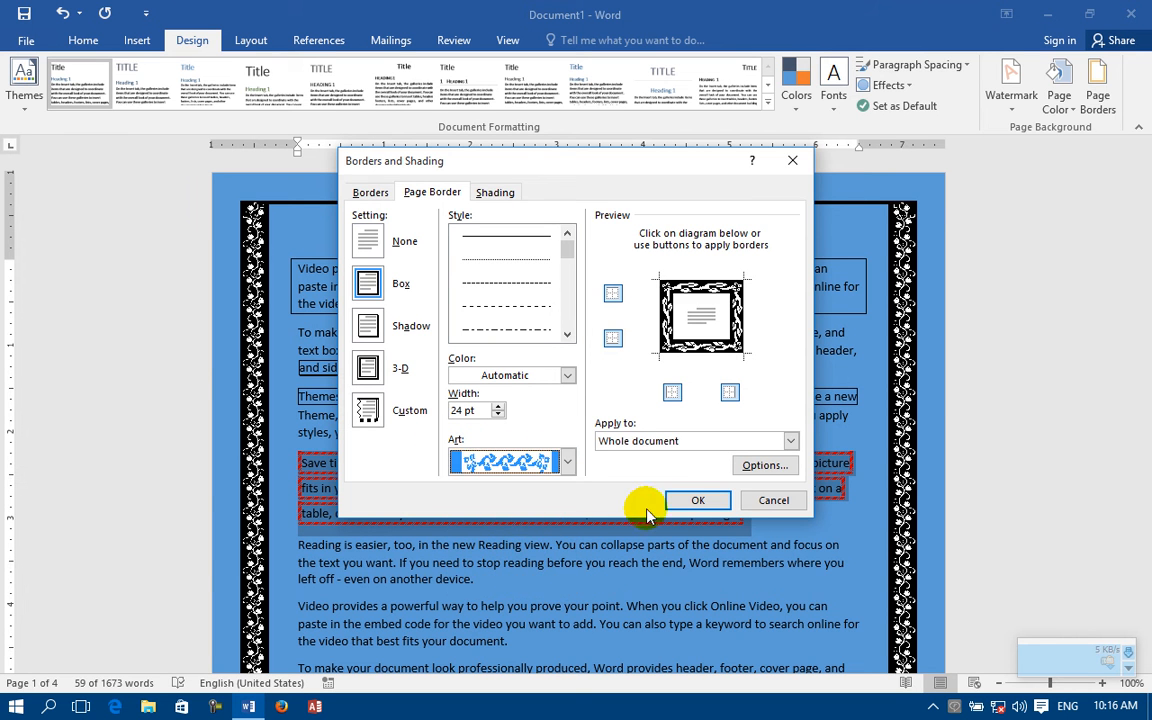
pyautogui.click(690, 501)
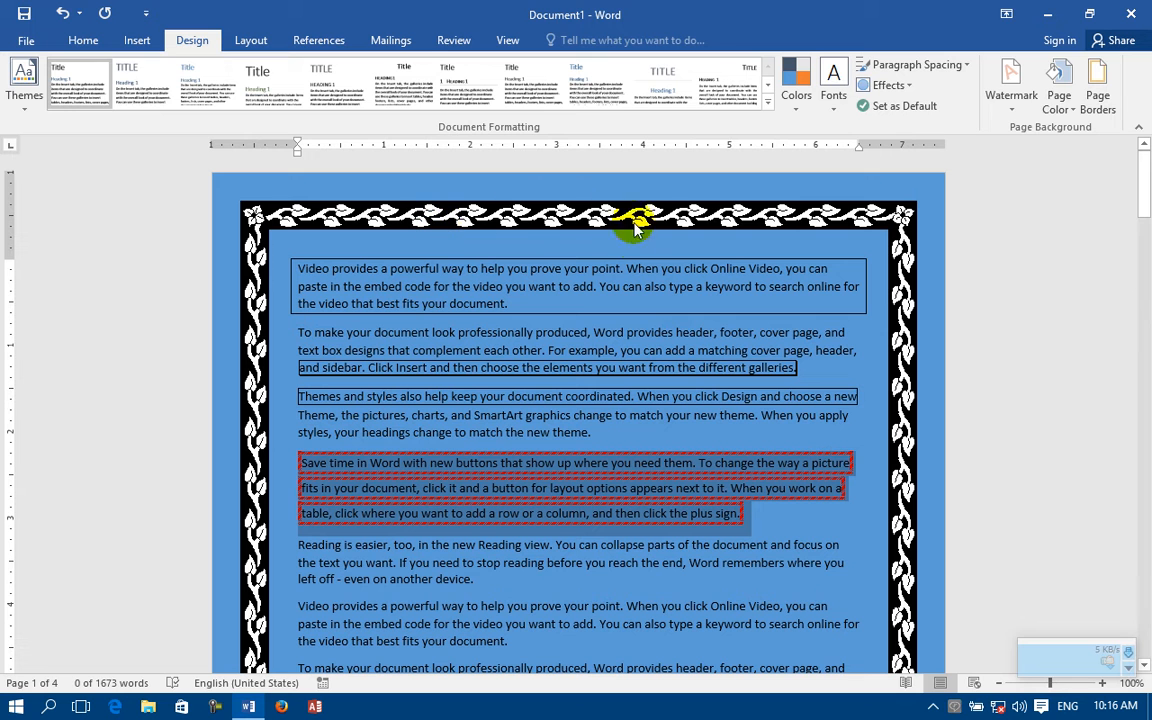
# Step: Set the width of the leafy vine page border to 15 pt
pyautogui.click(1097, 85)
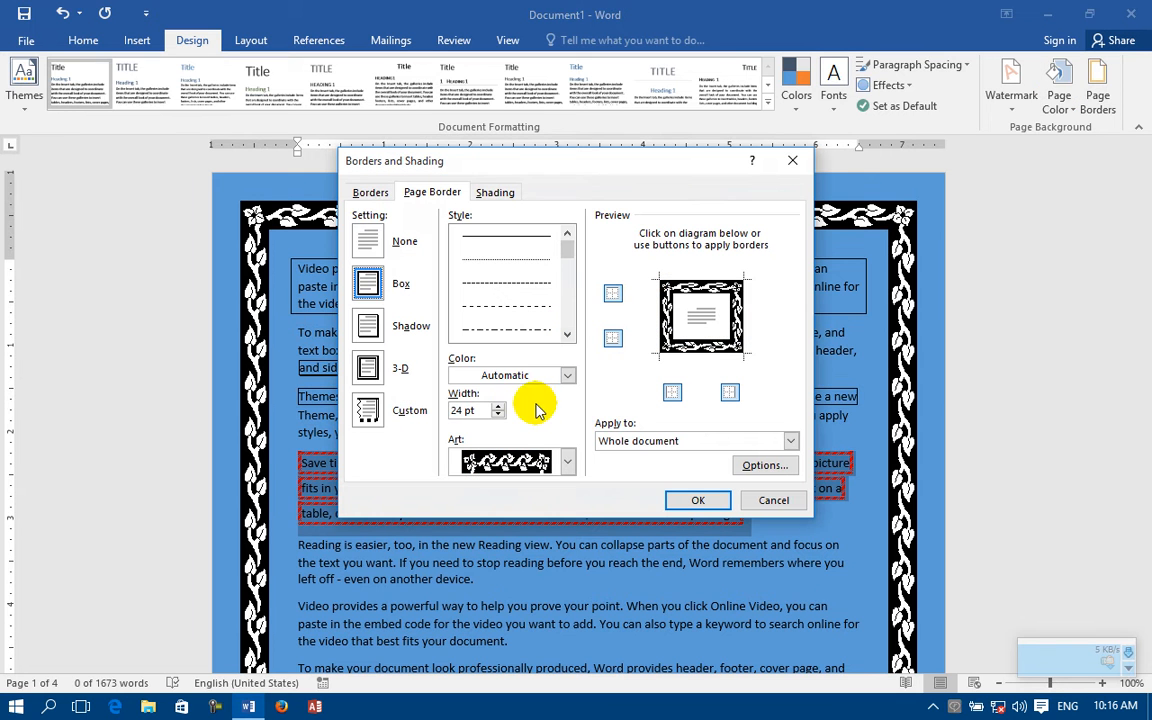
pyautogui.click(498, 415)
pyautogui.click(498, 415)
pyautogui.click(498, 415)
pyautogui.click(498, 415)
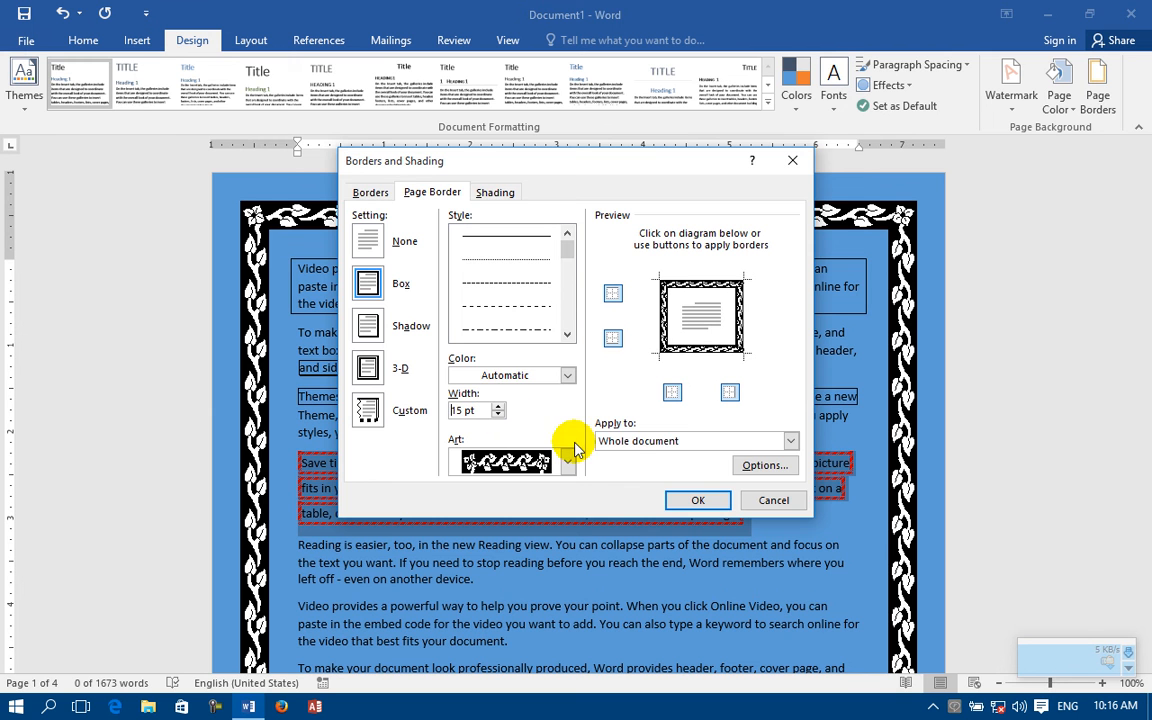
pyautogui.click(680, 500)
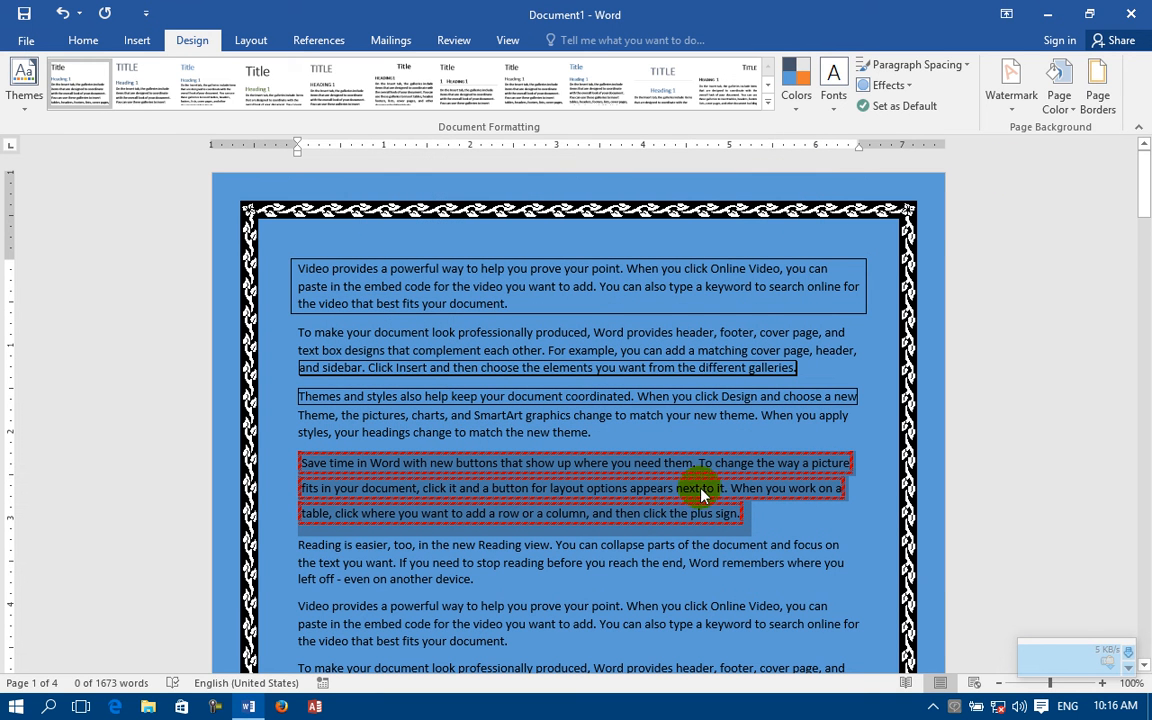
# Step: Replace the leafy vine page border art with the rounded black-and-white tiles containing a four-petal motif
pyautogui.click(1097, 85)
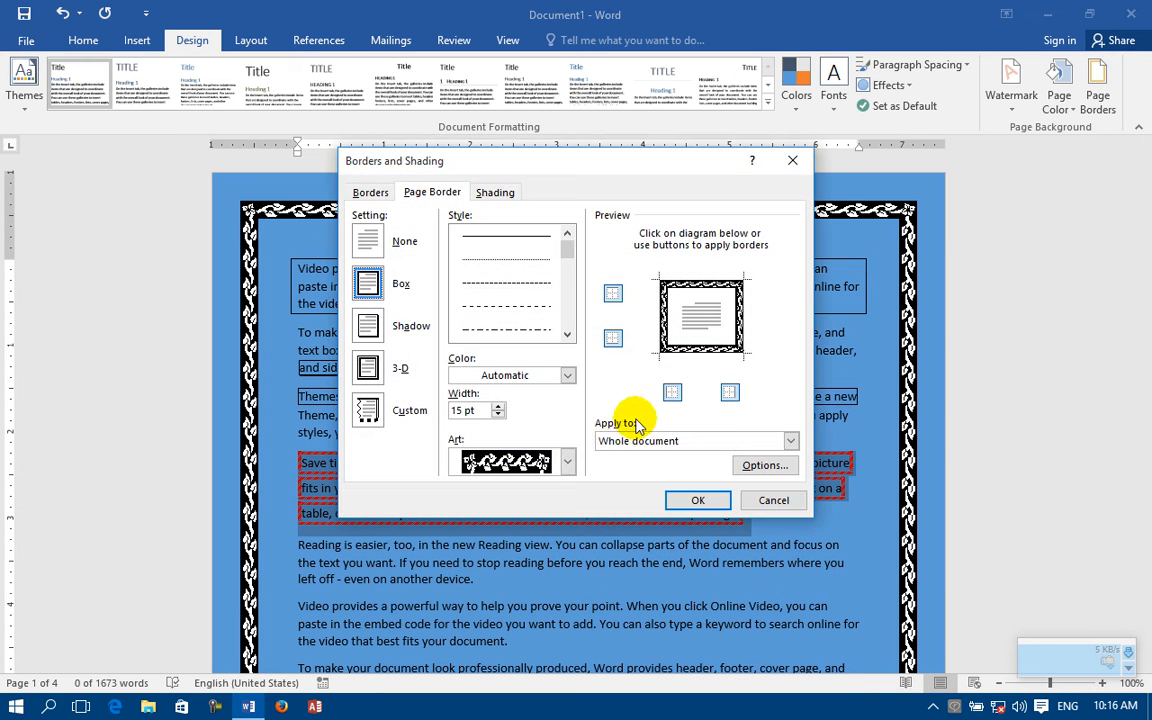
pyautogui.click(568, 461)
pyautogui.click(567, 585)
pyautogui.click(567, 588)
pyautogui.click(568, 587)
pyautogui.click(535, 542)
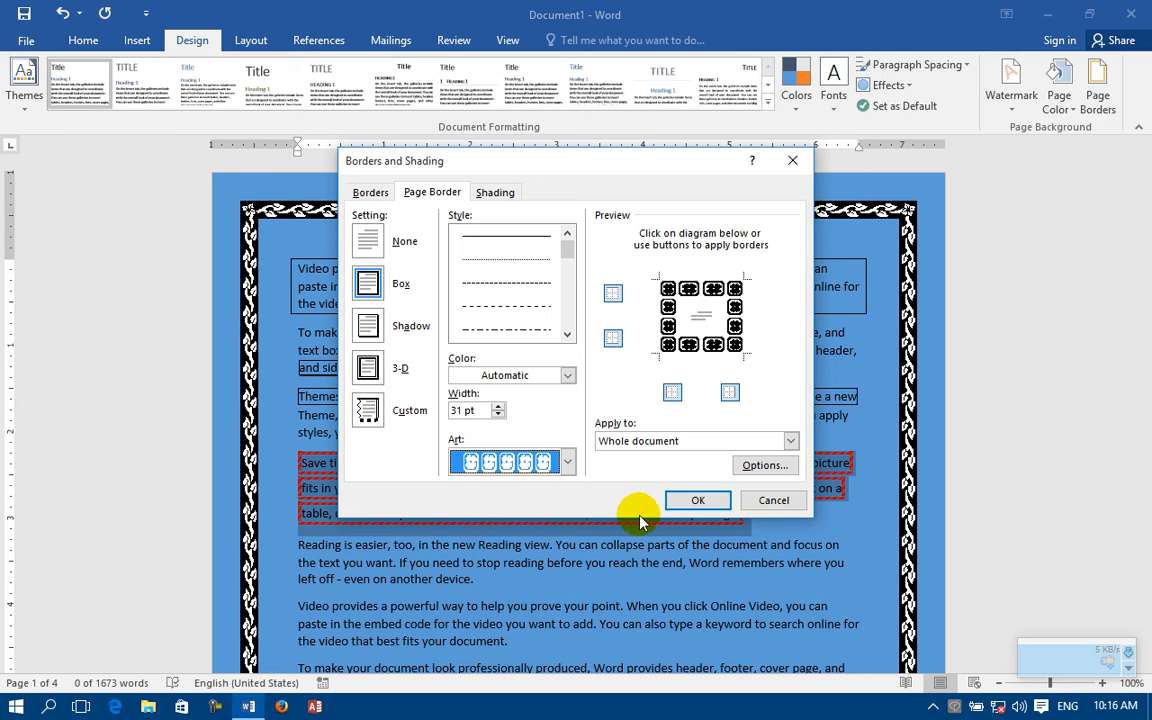
pyautogui.click(690, 501)
# Step: Change the page border art to the teal and purple bands with arched corner ornaments, and check it at the bottom of the first page
pyautogui.click(1098, 97)
pyautogui.click(568, 463)
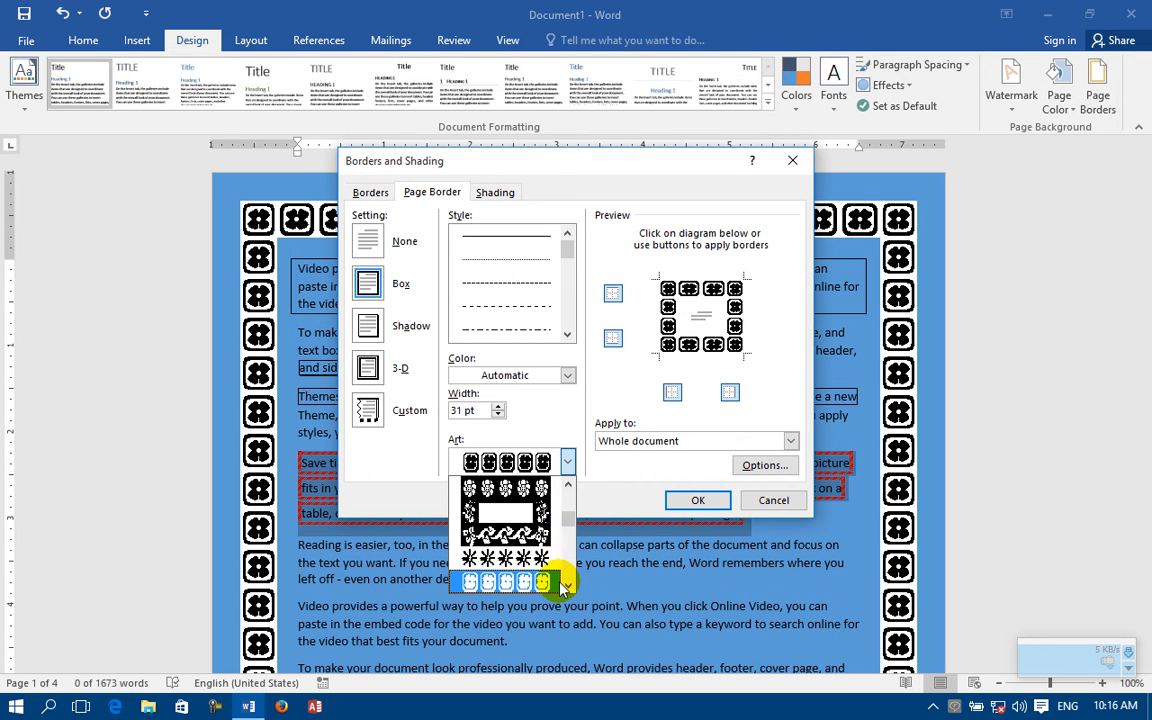
pyautogui.scroll(-5, 558, 572)
pyautogui.click(533, 553)
pyautogui.click(705, 500)
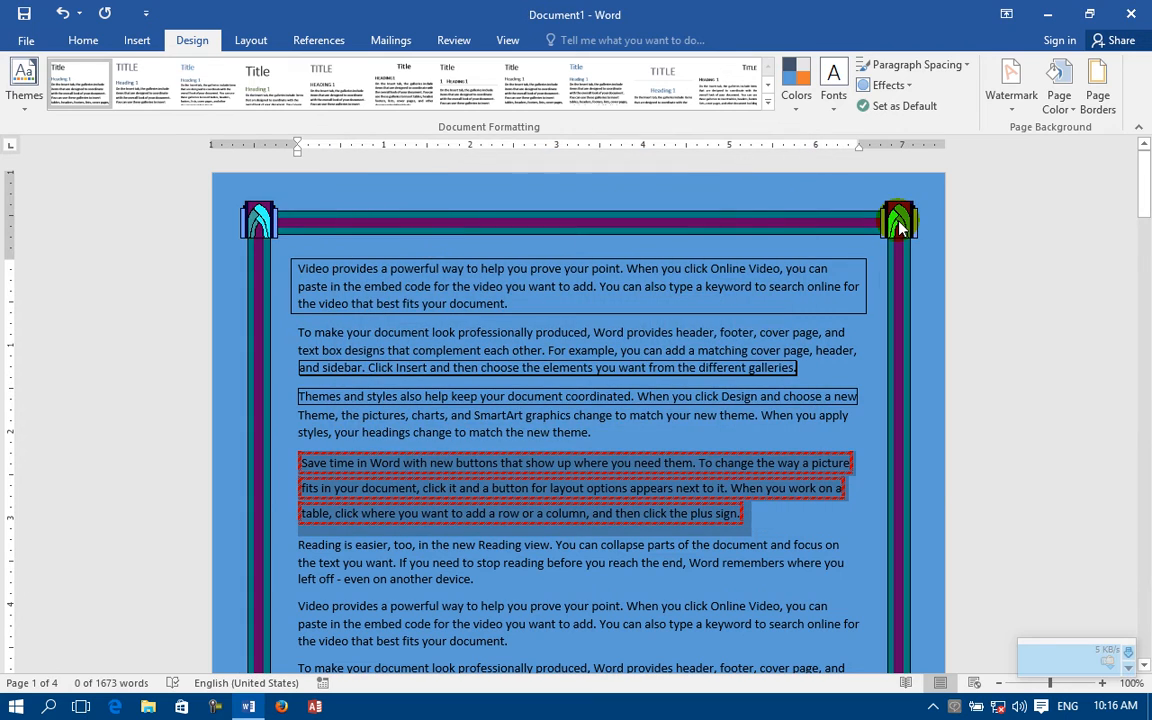
pyautogui.scroll(-8, 898, 225)
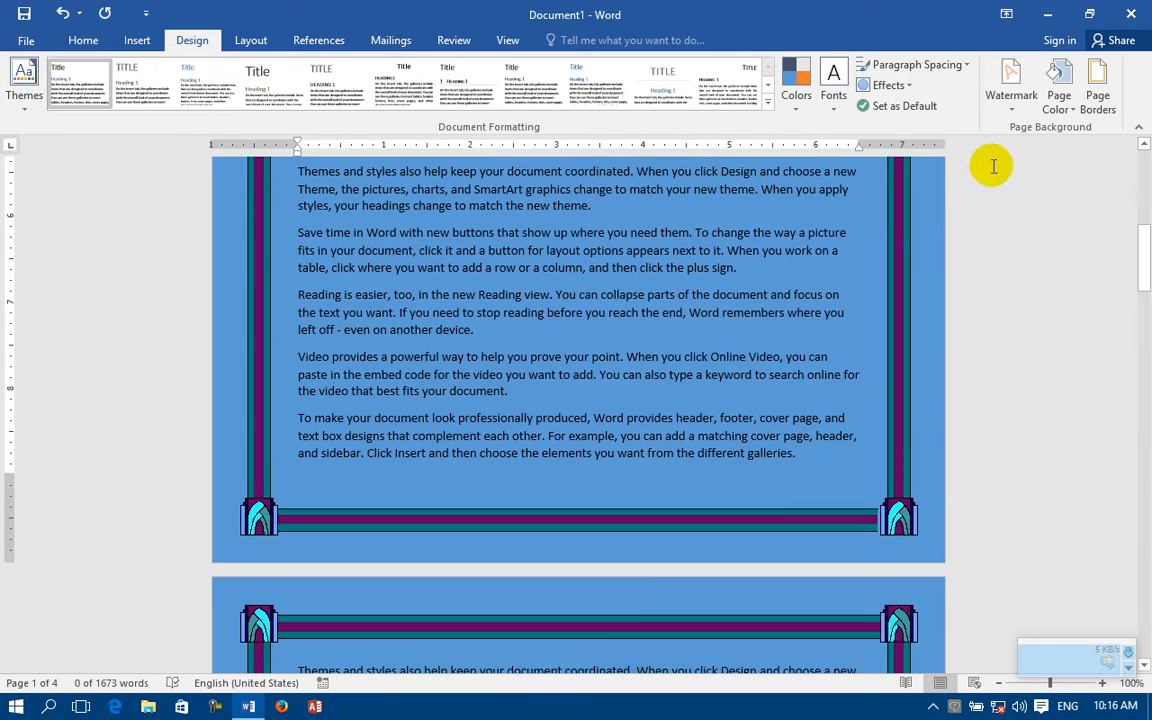
# Step: Change the page border art to the thick straight-line frame with small crossed-line corners
pyautogui.click(1100, 100)
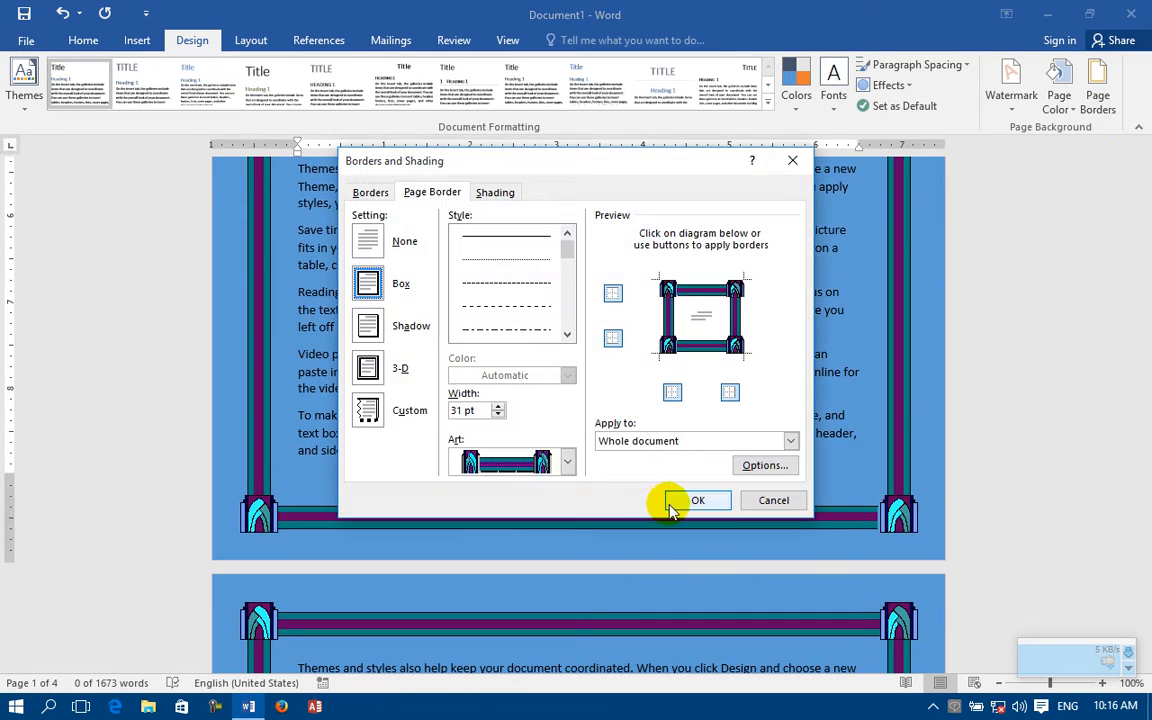
pyautogui.click(567, 461)
pyautogui.scroll(-3, 563, 520)
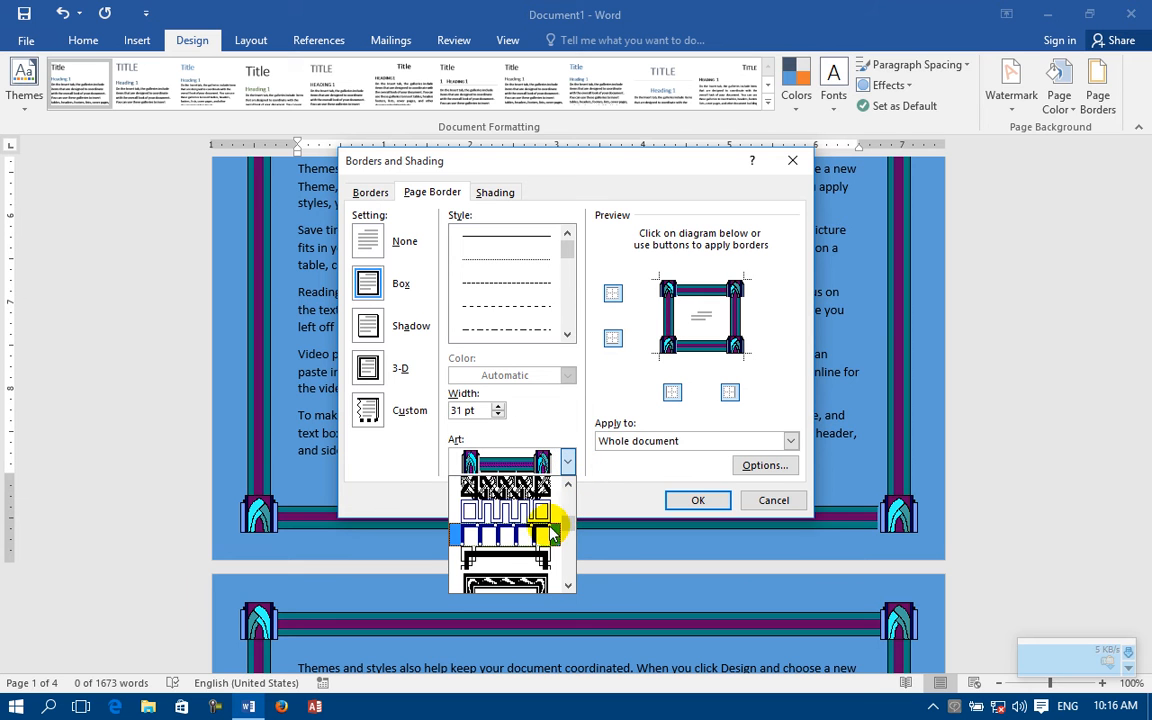
pyautogui.click(500, 565)
pyautogui.click(698, 500)
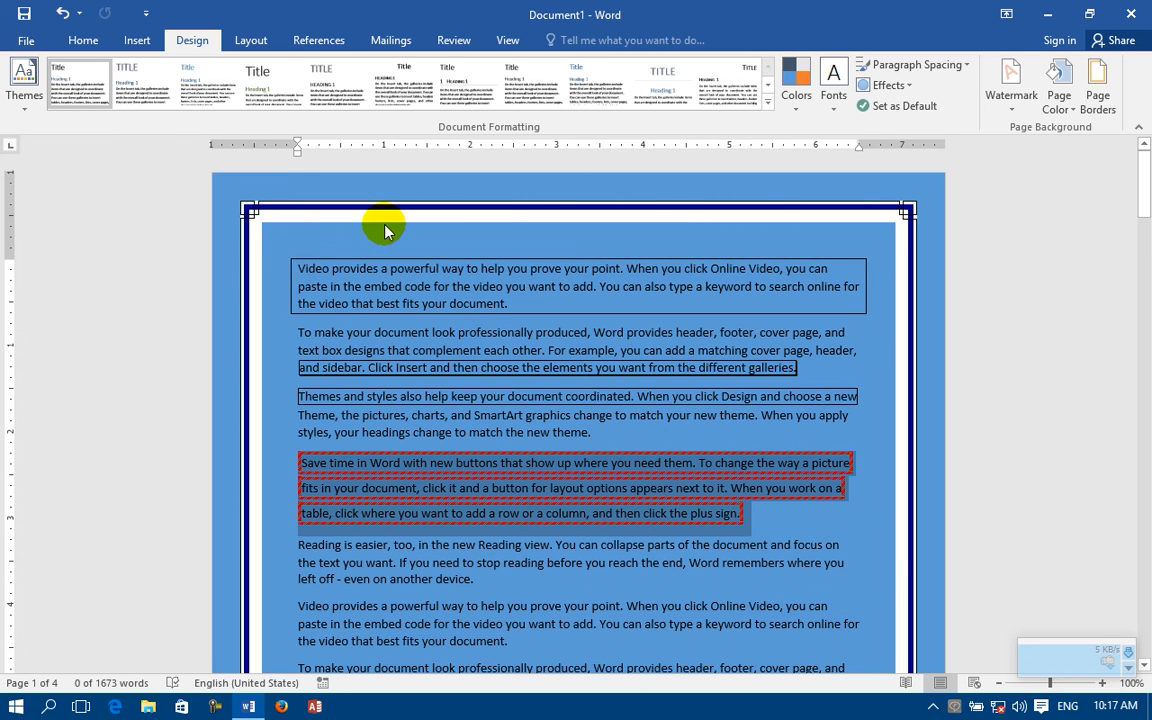
# Step: Change the page border art to the narrow purple scroll pattern
pyautogui.click(1098, 80)
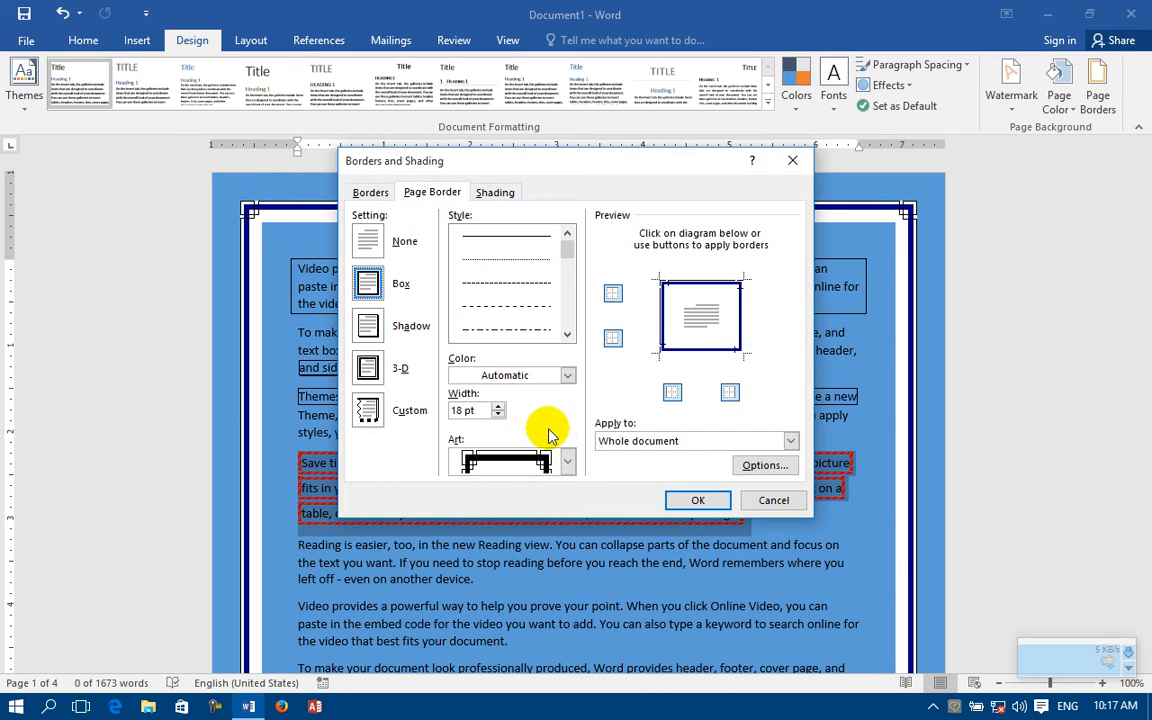
pyautogui.click(567, 463)
pyautogui.scroll(-5, 540, 507)
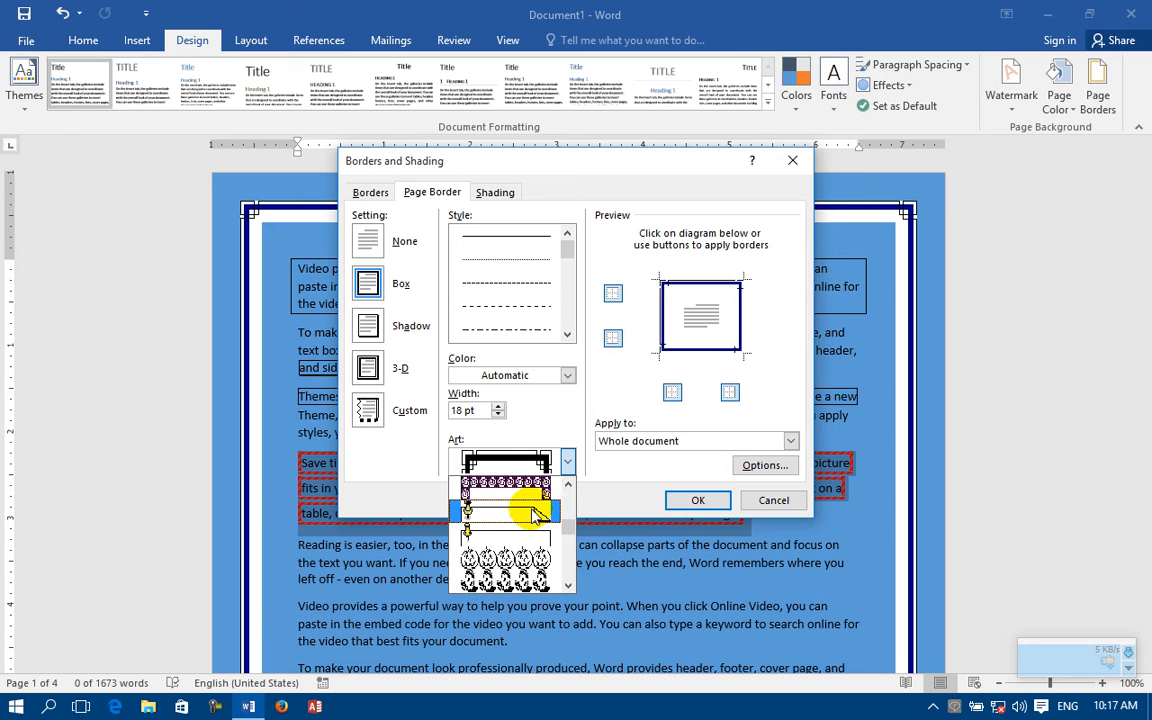
pyautogui.click(500, 510)
pyautogui.click(690, 501)
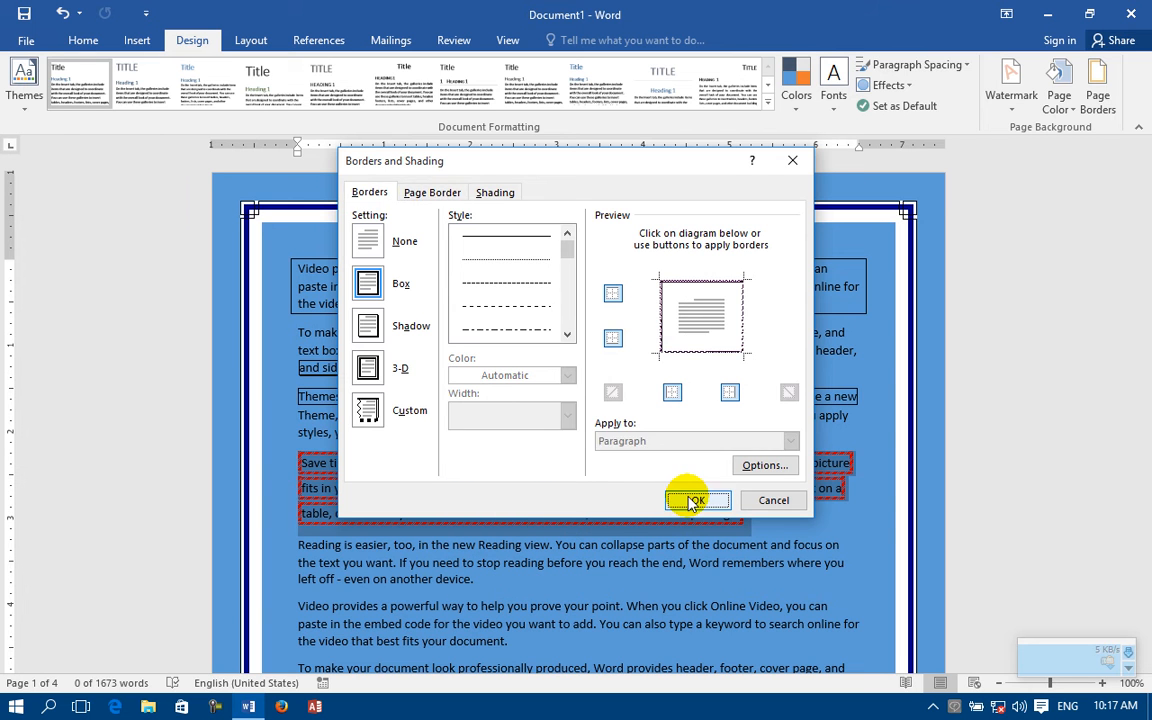
# Step: Change the page border art to the pinned note paper with a folded corner
pyautogui.click(1098, 82)
pyautogui.click(567, 462)
pyautogui.scroll(5, 506, 500)
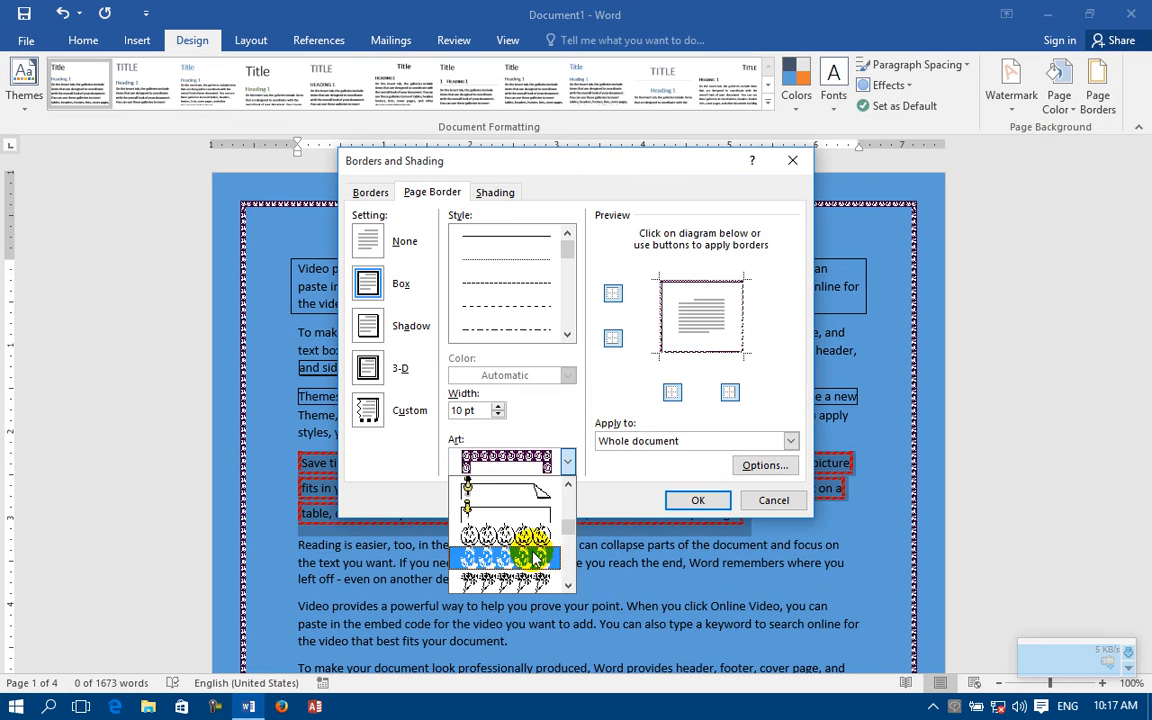
pyautogui.click(506, 475)
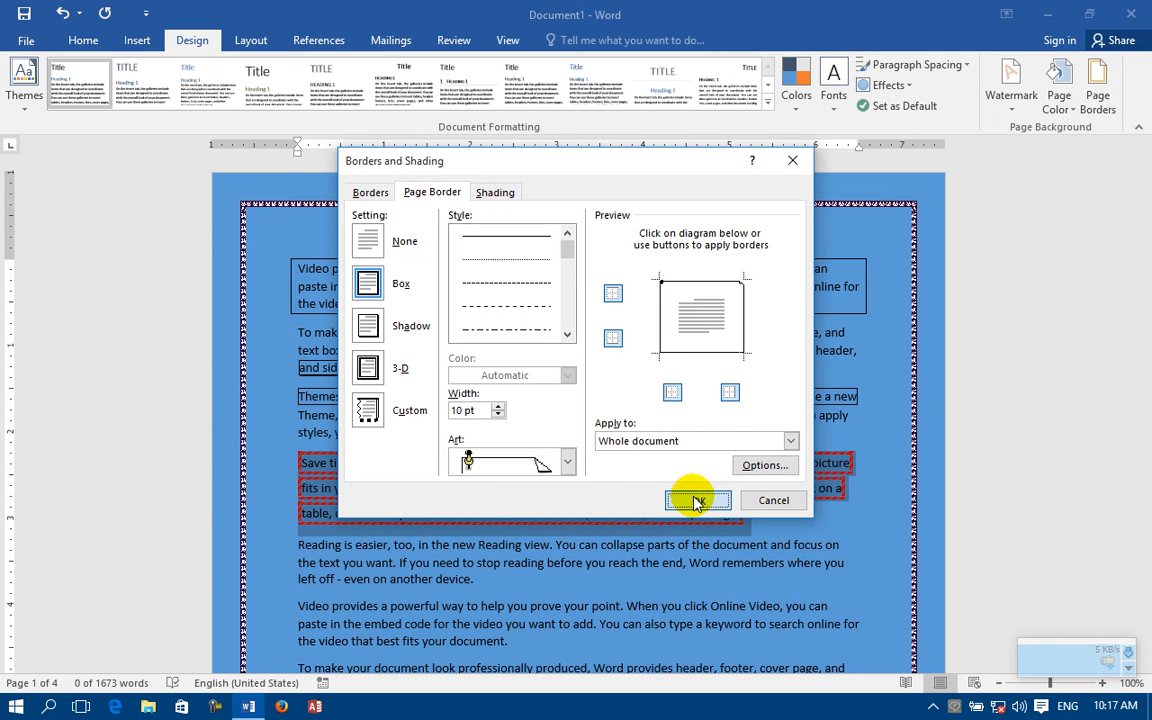
pyautogui.click(692, 499)
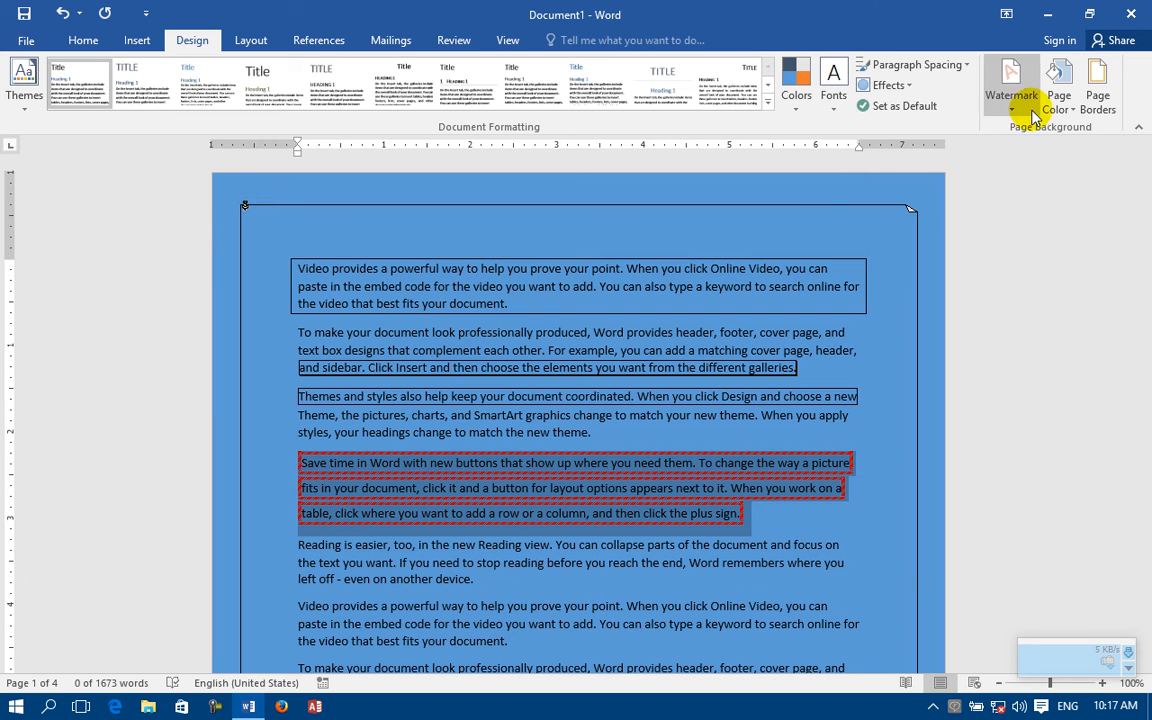
# Step: Browse further through the art designs and change the page border to the black band with white triangles
pyautogui.click(1098, 85)
pyautogui.click(566, 462)
pyautogui.scroll(-5, 540, 530)
pyautogui.scroll(-5, 545, 563)
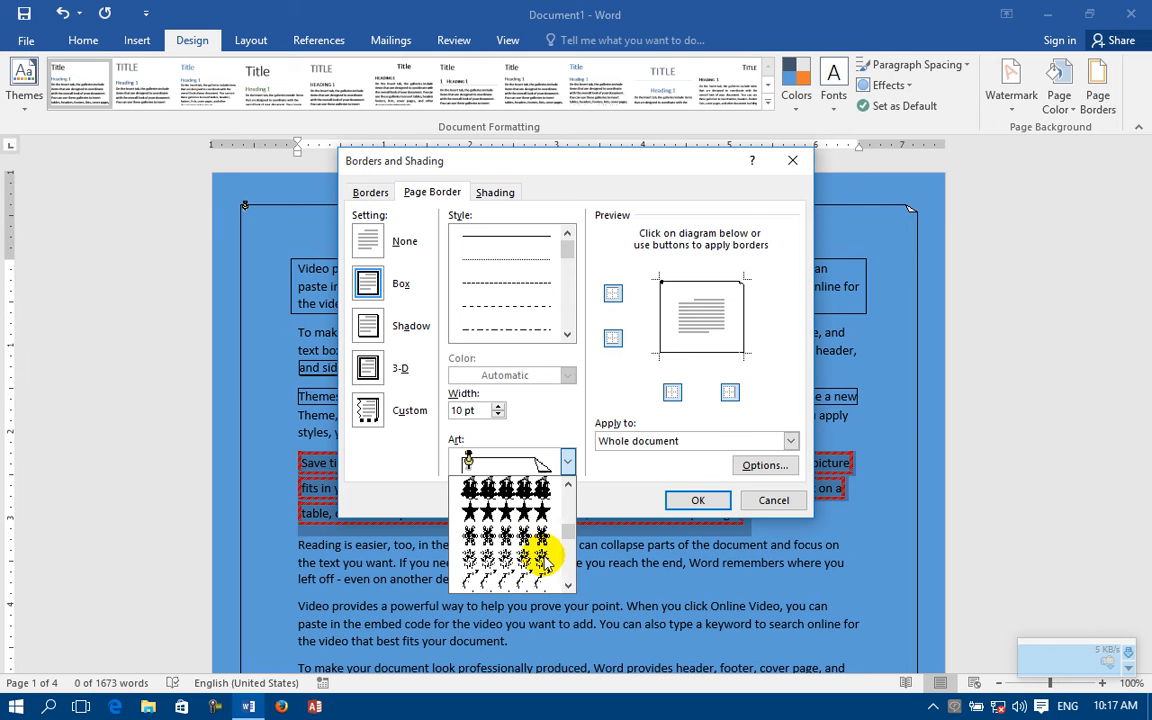
pyautogui.scroll(-5, 540, 570)
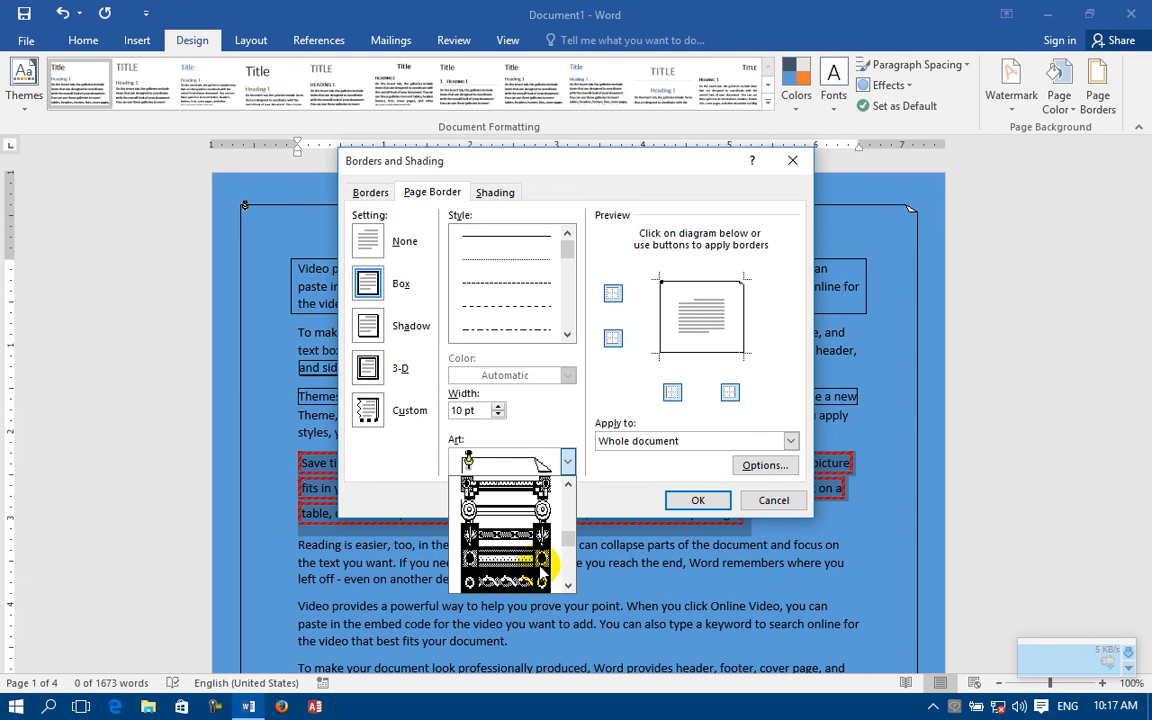
pyautogui.scroll(-2, 540, 568)
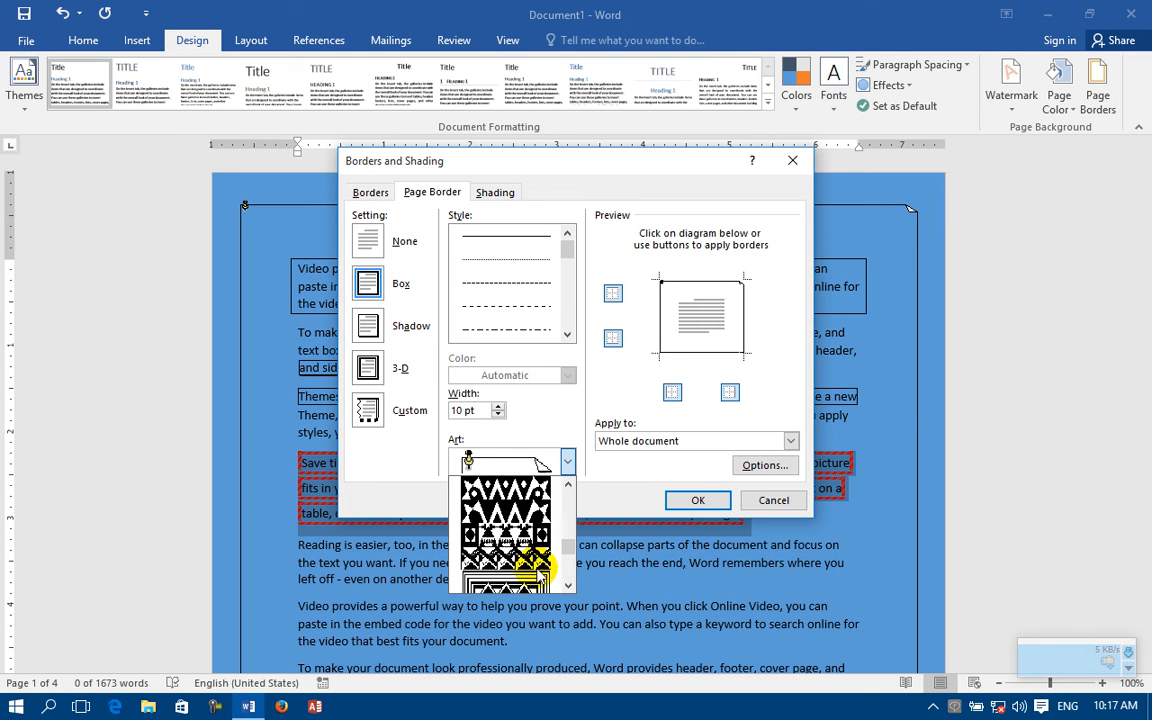
pyautogui.click(510, 515)
pyautogui.click(690, 501)
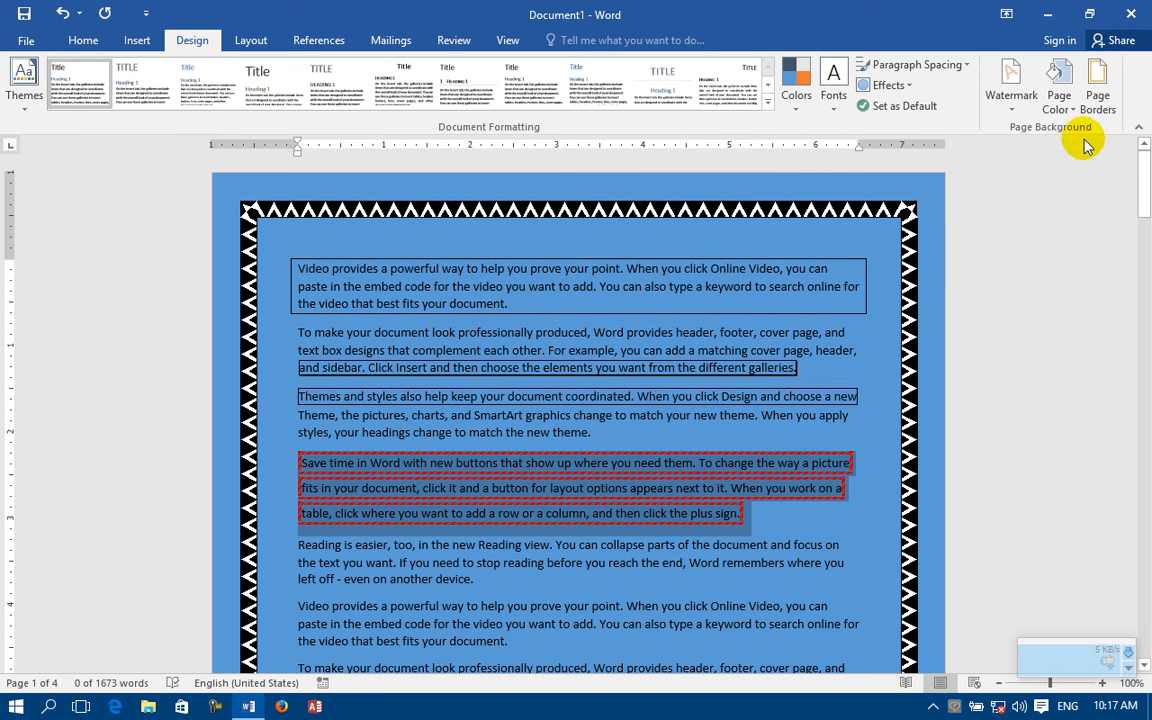
# Step: Replace the triangle page border art with the ribbon banner design and check it along the first page
pyautogui.click(1095, 95)
pyautogui.click(548, 462)
pyautogui.scroll(-5, 545, 560)
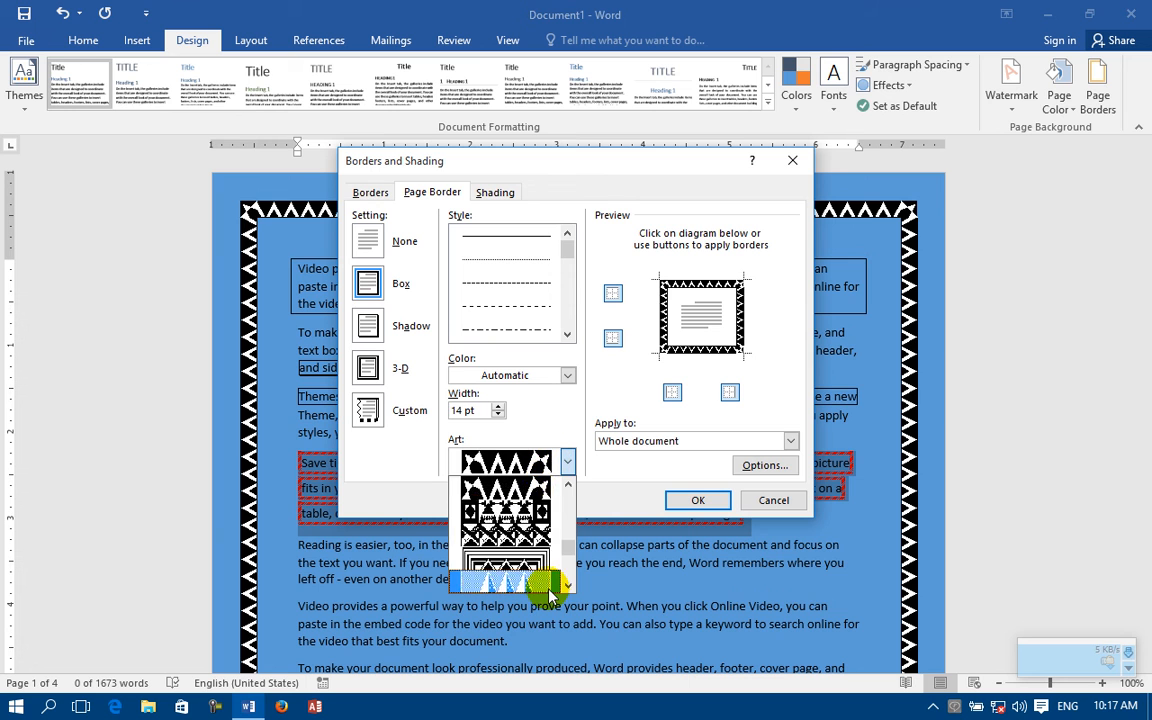
pyautogui.scroll(-8, 548, 570)
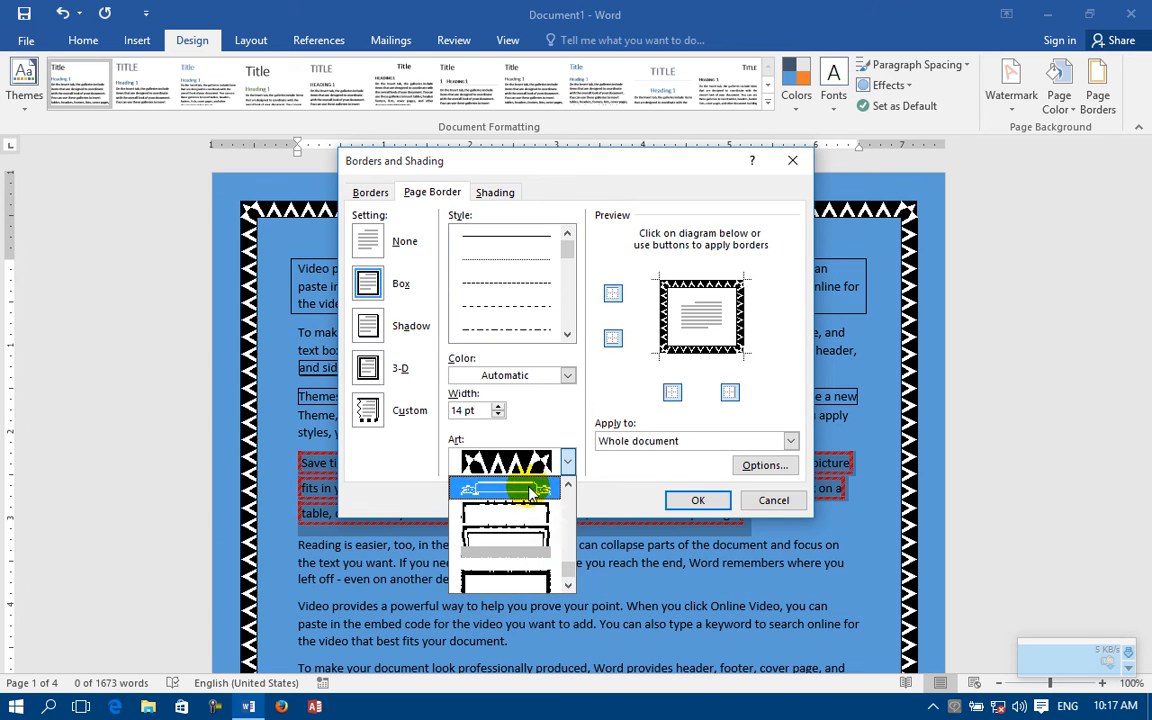
pyautogui.click(527, 489)
pyautogui.click(697, 500)
pyautogui.scroll(-15, 510, 240)
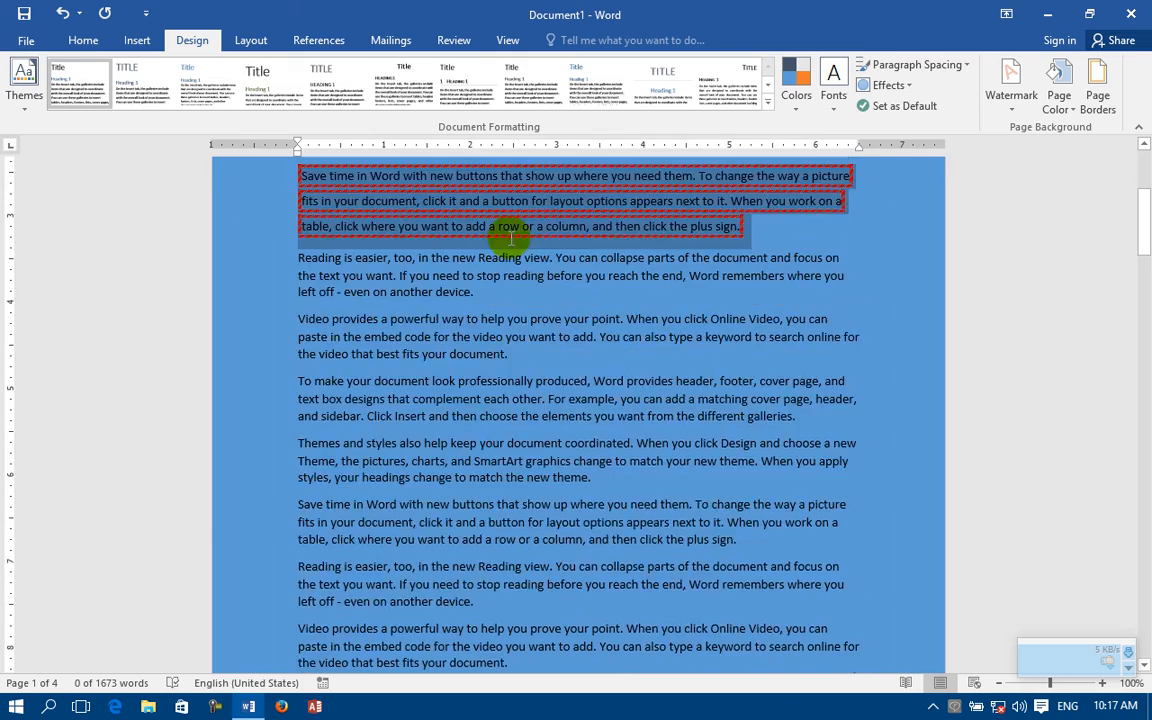
pyautogui.scroll(15, 440, 268)
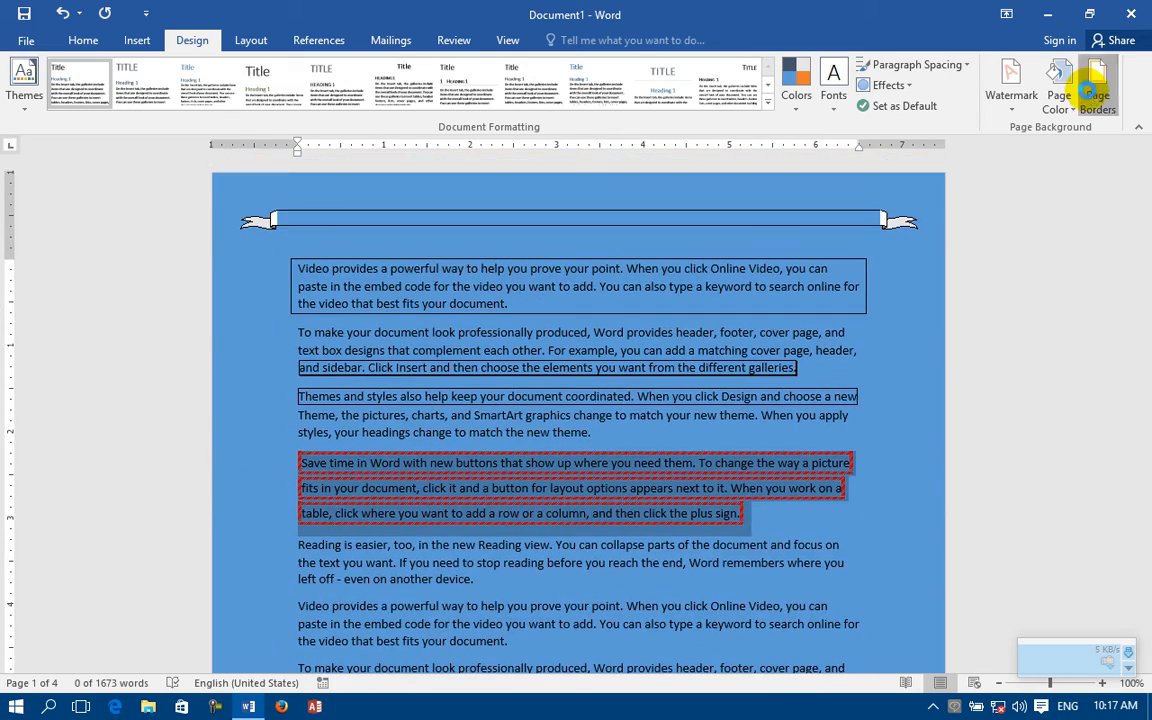
# Step: Limit the page border to the bottom edge and change its art to the black rough-edged band
pyautogui.click(1093, 97)
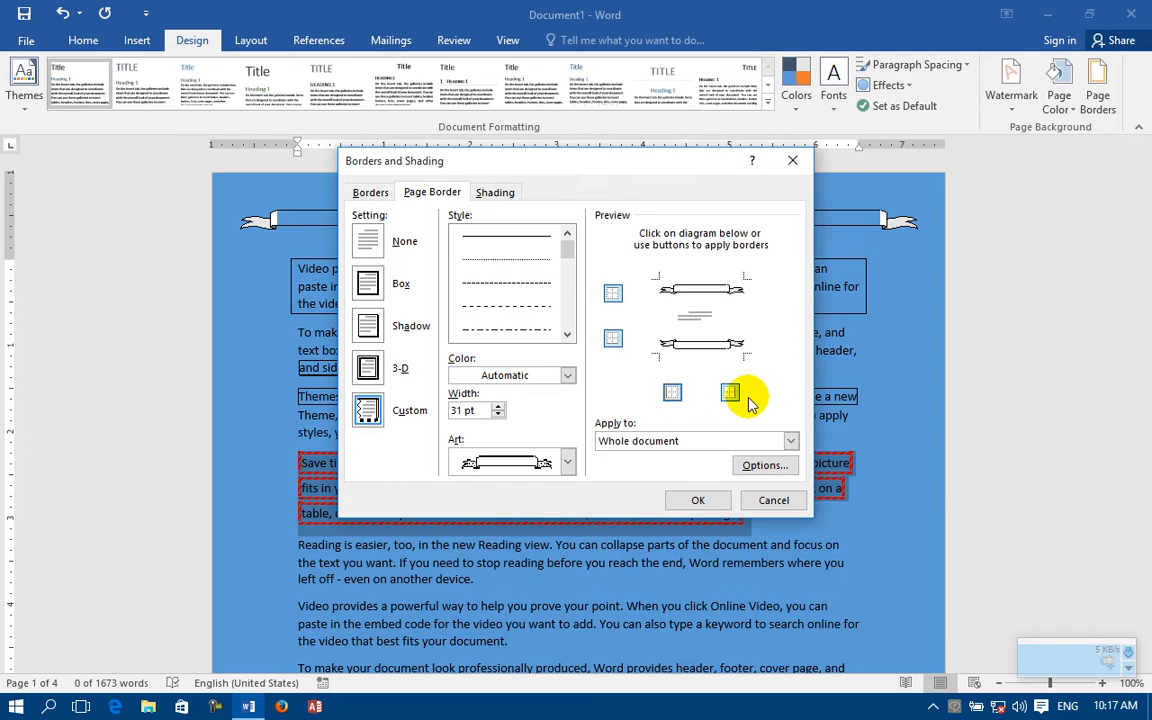
pyautogui.click(612, 338)
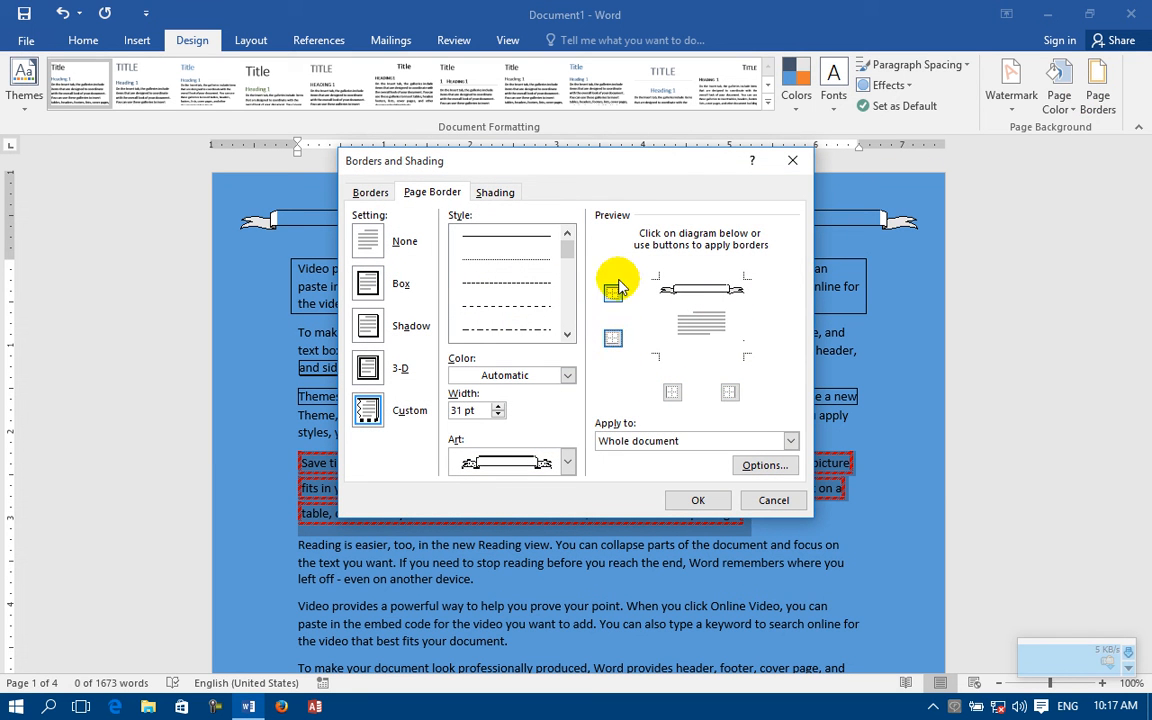
pyautogui.click(616, 296)
pyautogui.click(613, 335)
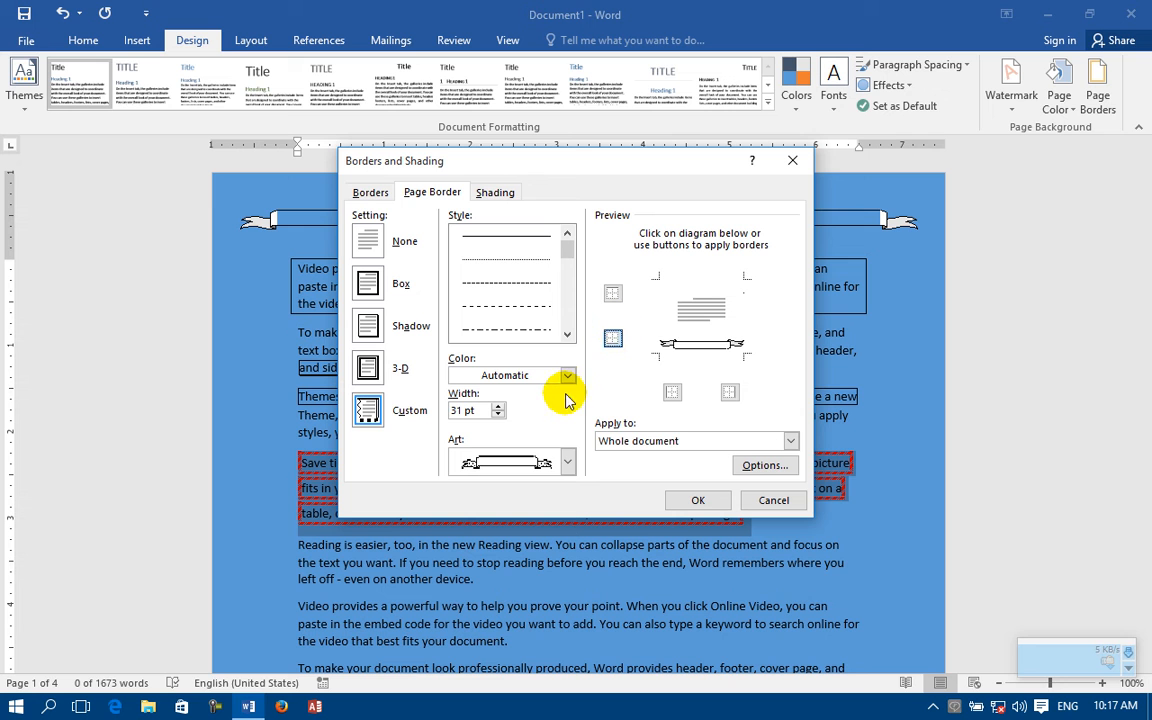
pyautogui.click(567, 461)
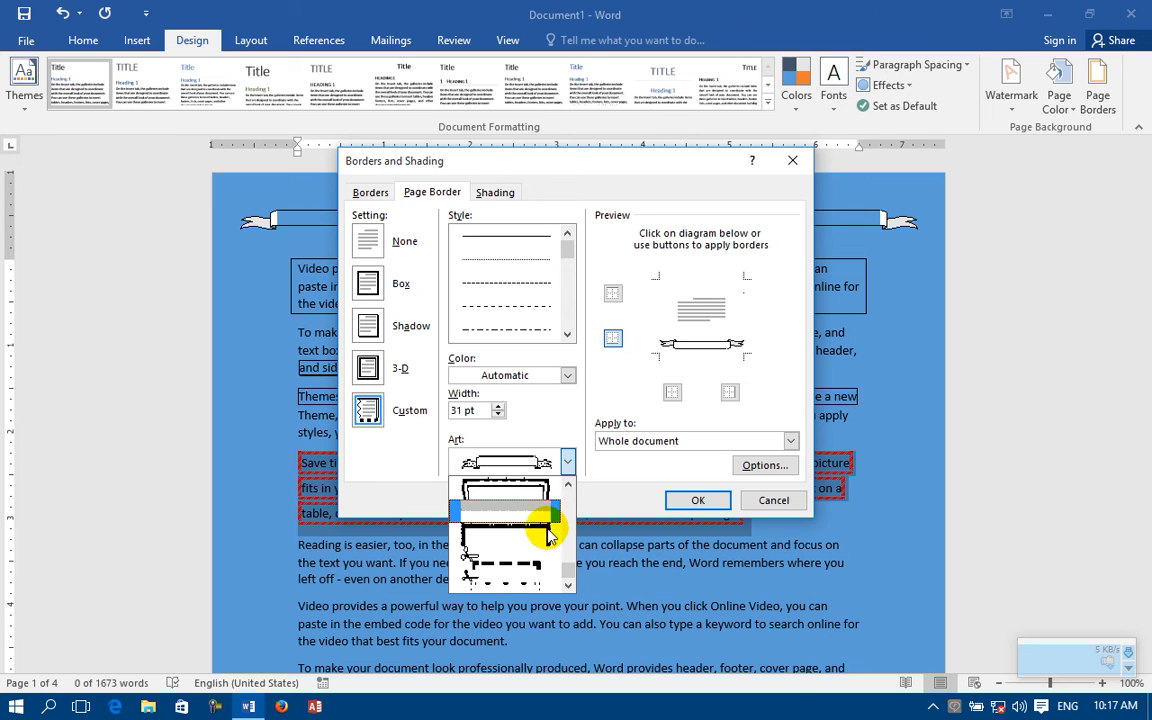
pyautogui.click(514, 533)
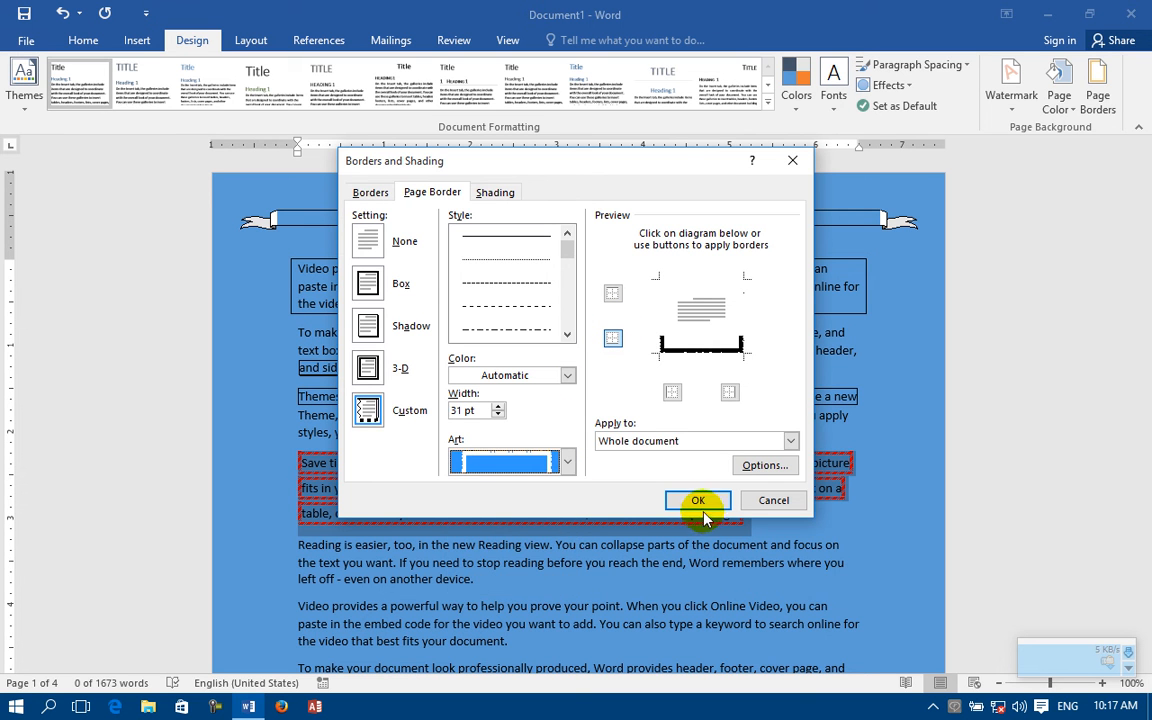
pyautogui.click(702, 505)
pyautogui.scroll(-7, 690, 500)
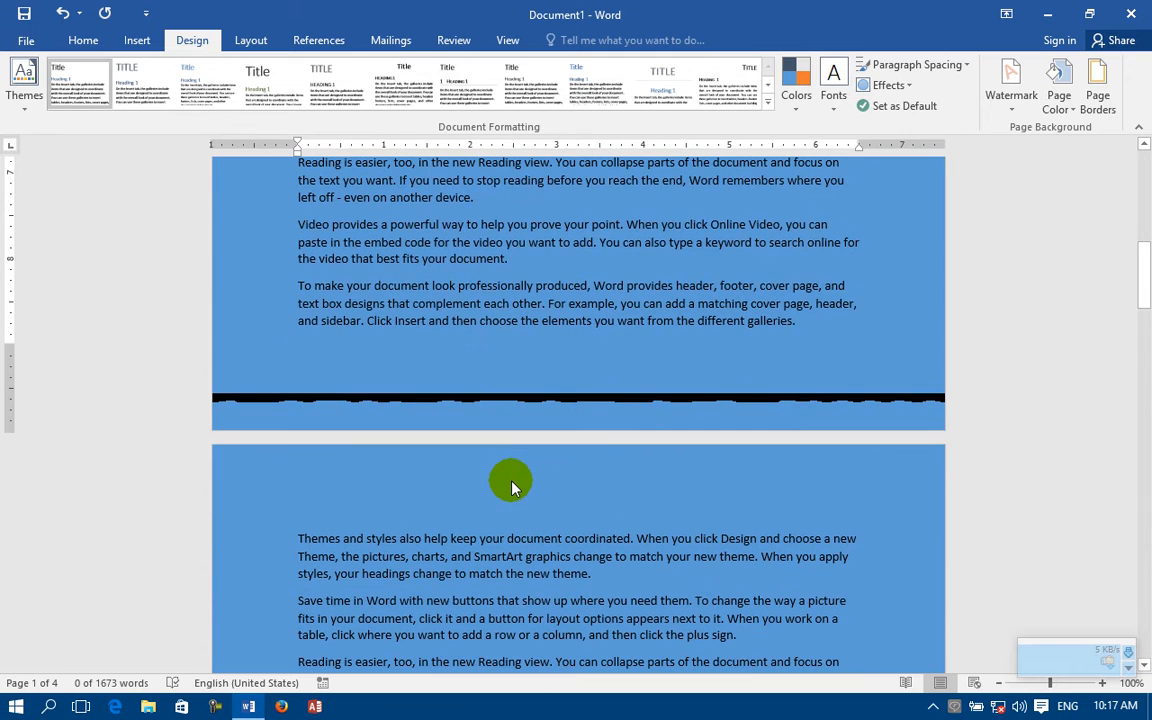
# Step: Remove the art page border and apply a plain 2 ¼ pt Shadow border around the pages
pyautogui.click(1097, 90)
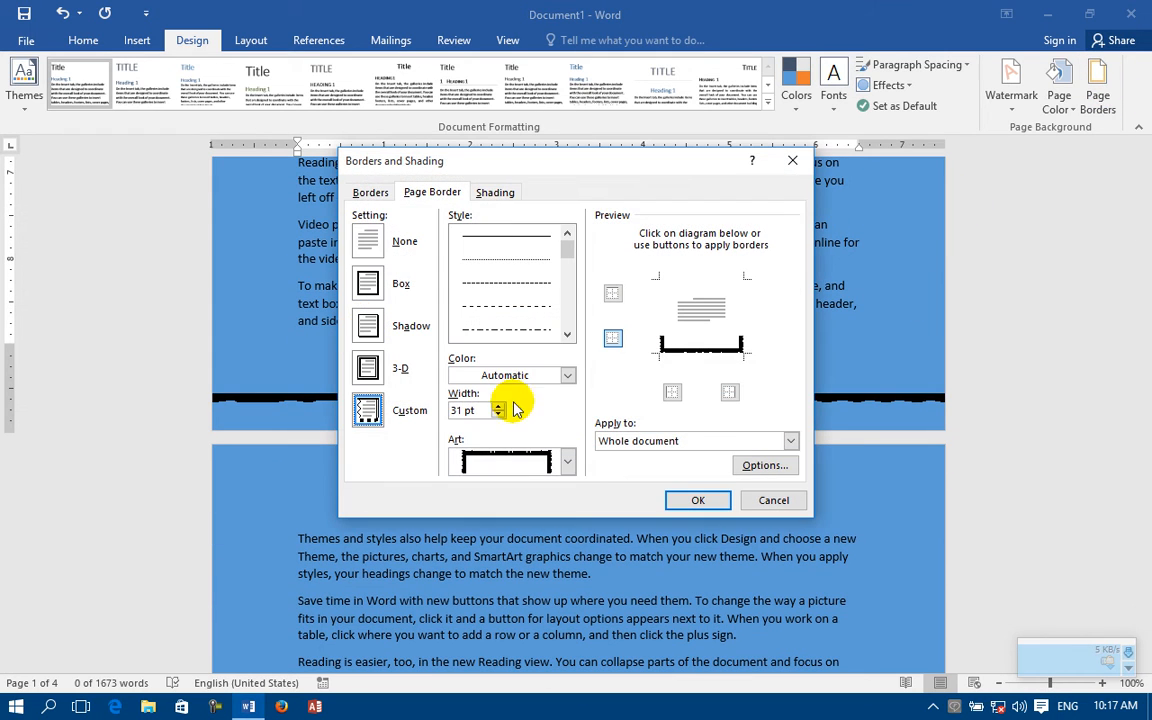
pyautogui.click(367, 238)
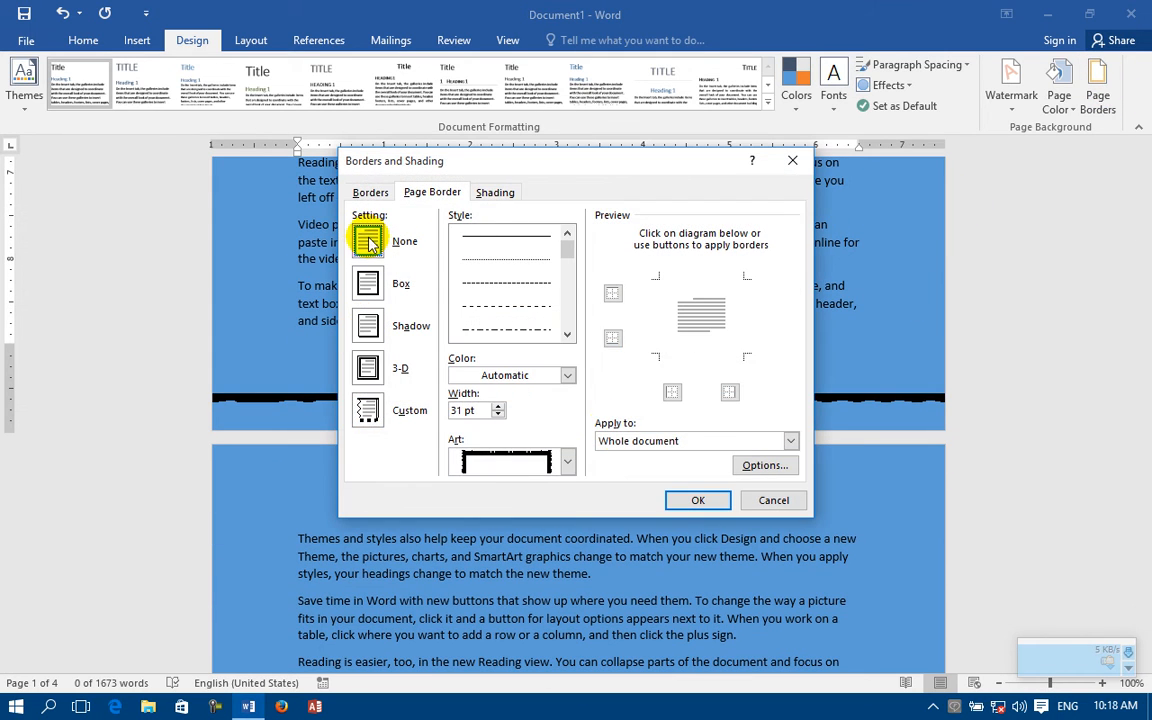
pyautogui.click(690, 499)
pyautogui.click(1095, 95)
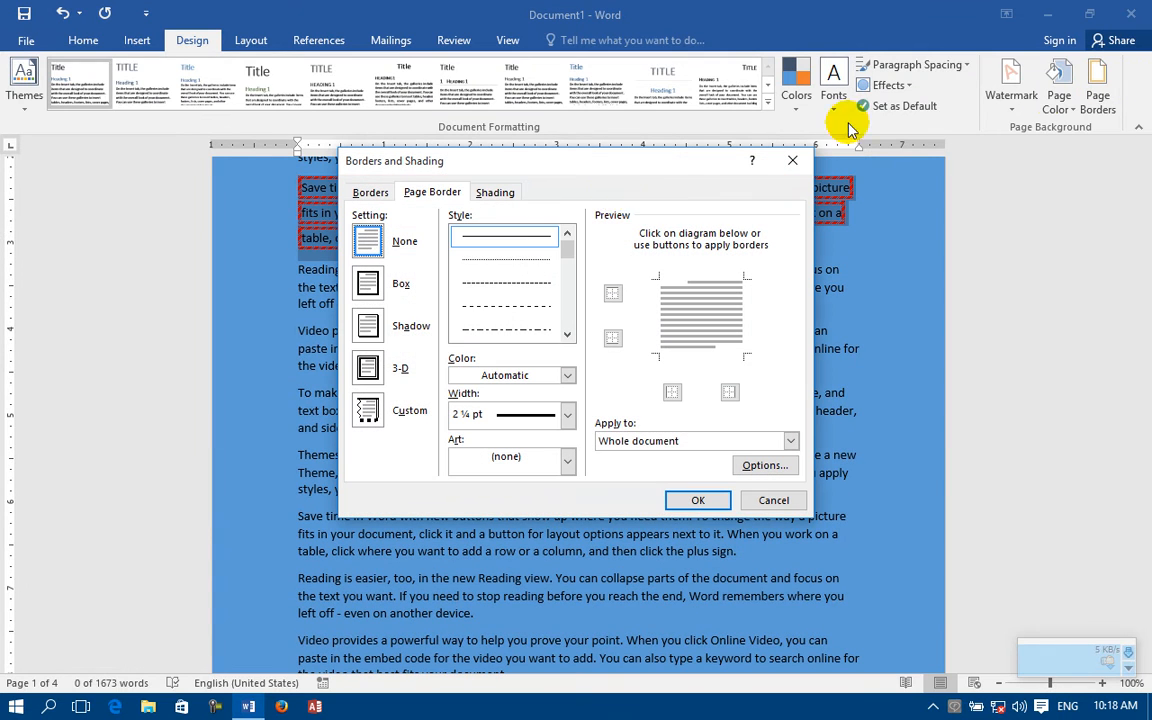
pyautogui.click(367, 285)
pyautogui.click(697, 499)
pyautogui.scroll(5, 740, 300)
pyautogui.scroll(2, 1123, 113)
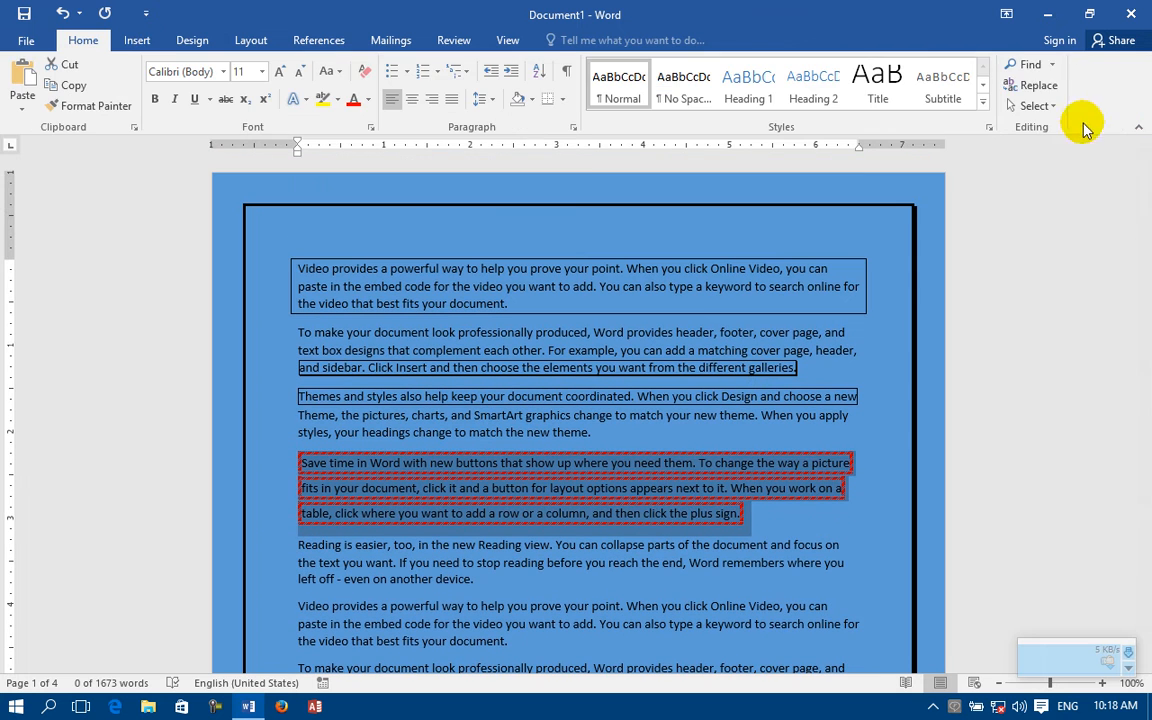
# Step: Color the shadow page border red, apply it to the whole document and check it across the pages
pyautogui.click(190, 40)
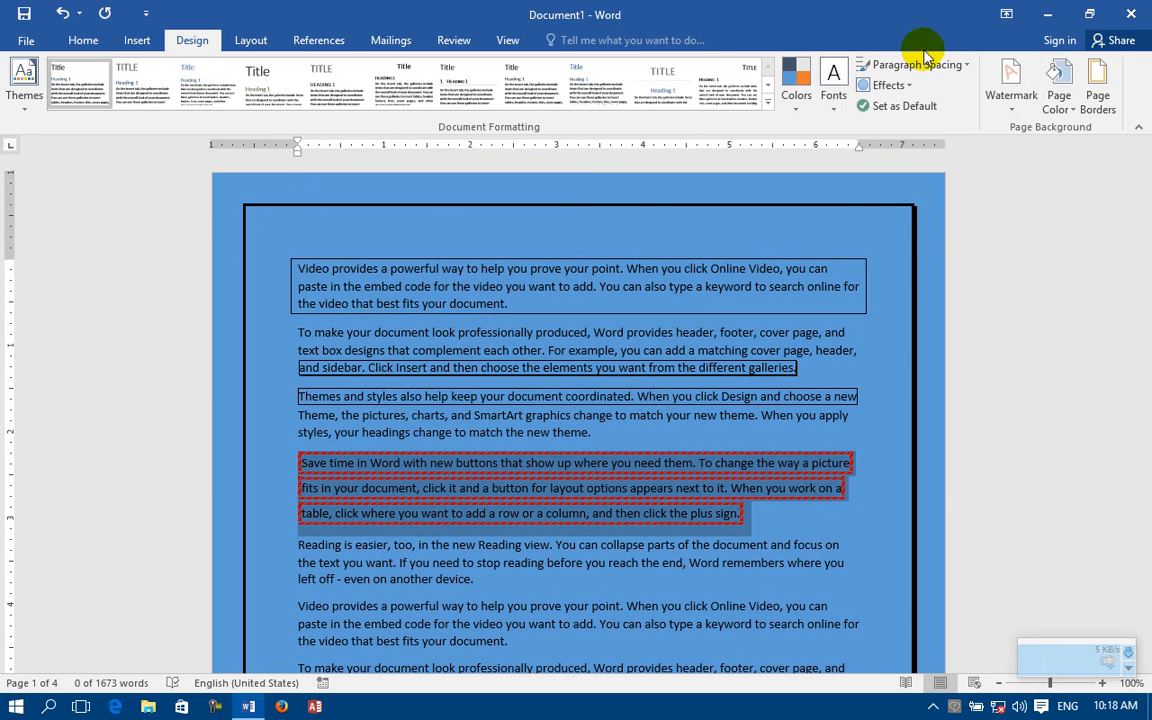
pyautogui.click(1097, 88)
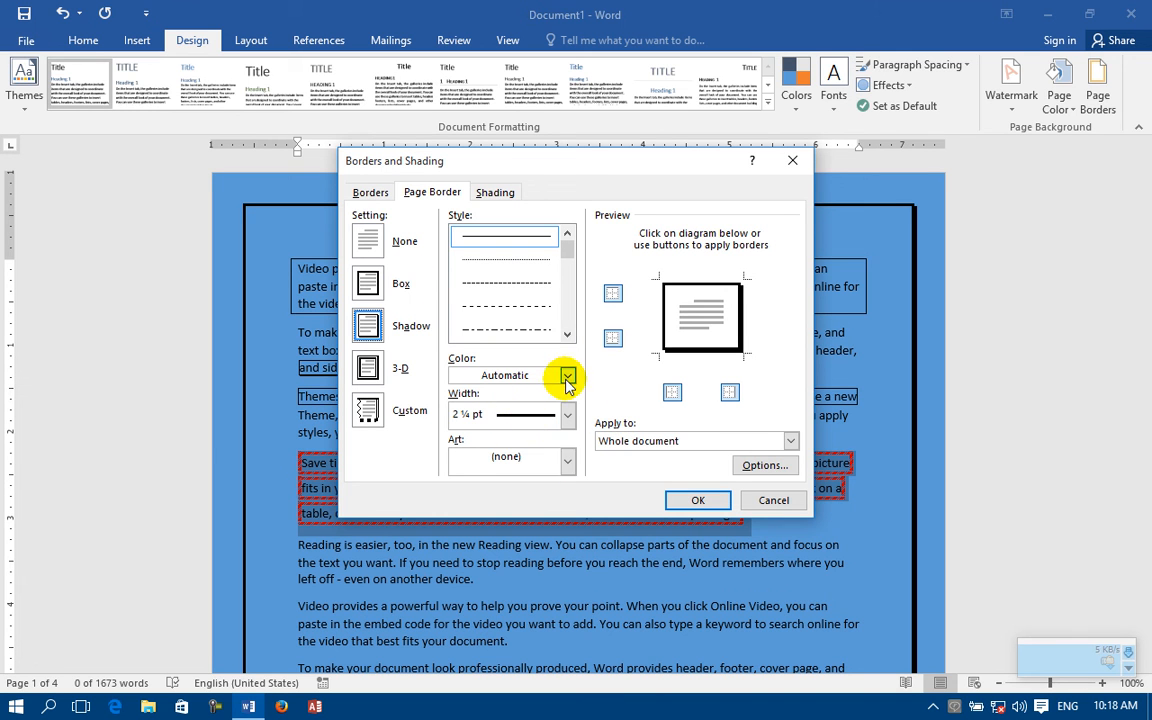
pyautogui.click(495, 374)
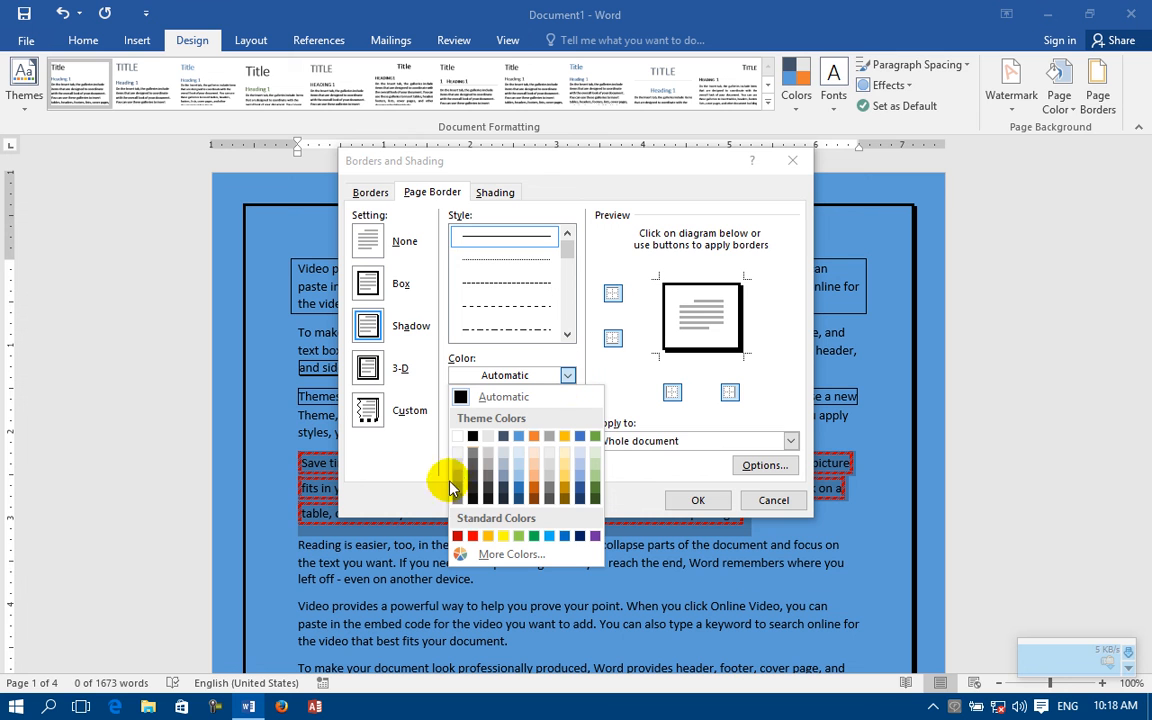
pyautogui.click(473, 537)
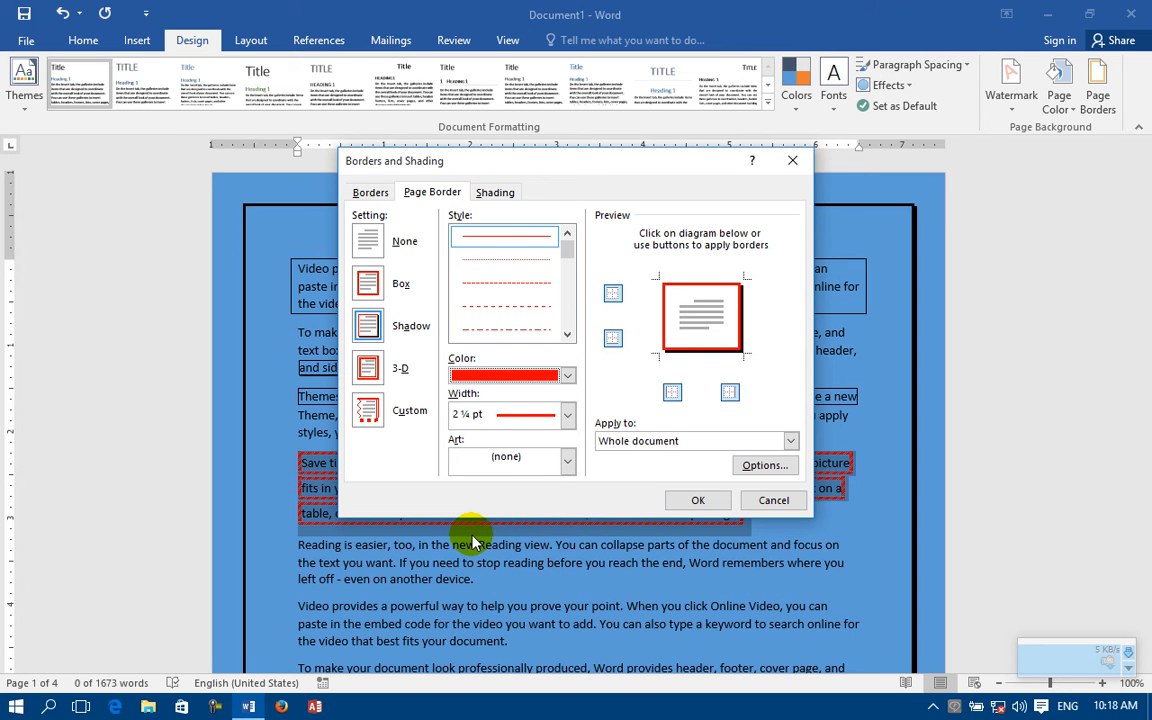
pyautogui.click(645, 441)
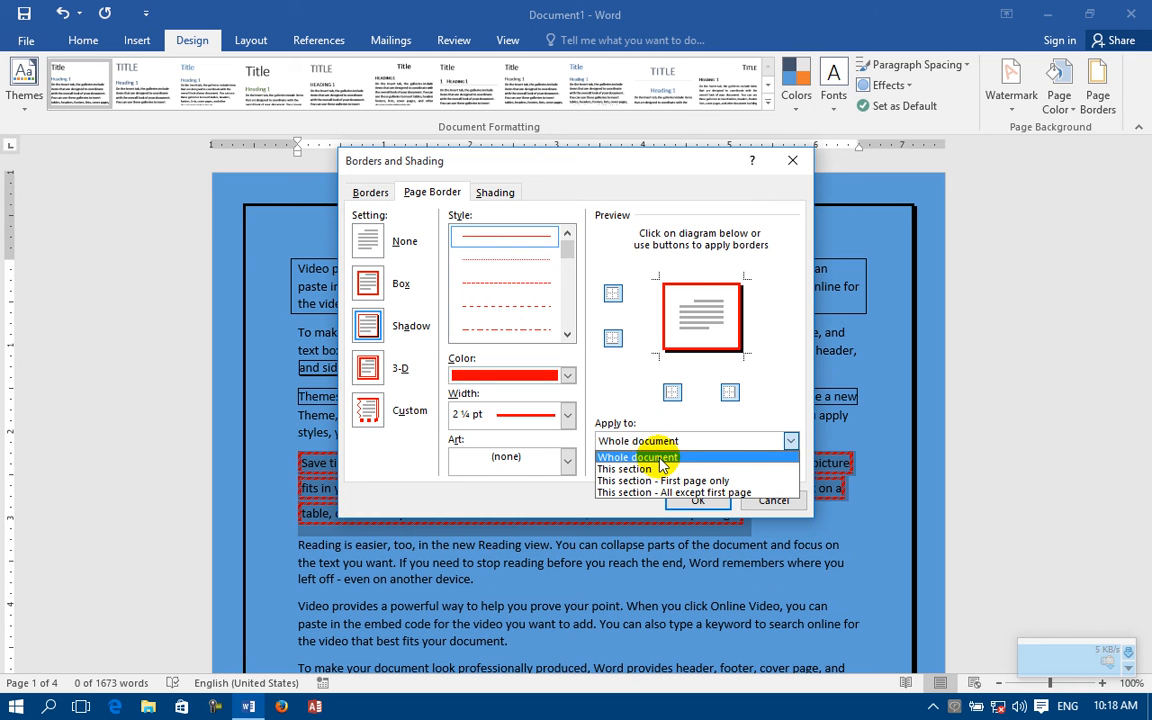
pyautogui.click(659, 458)
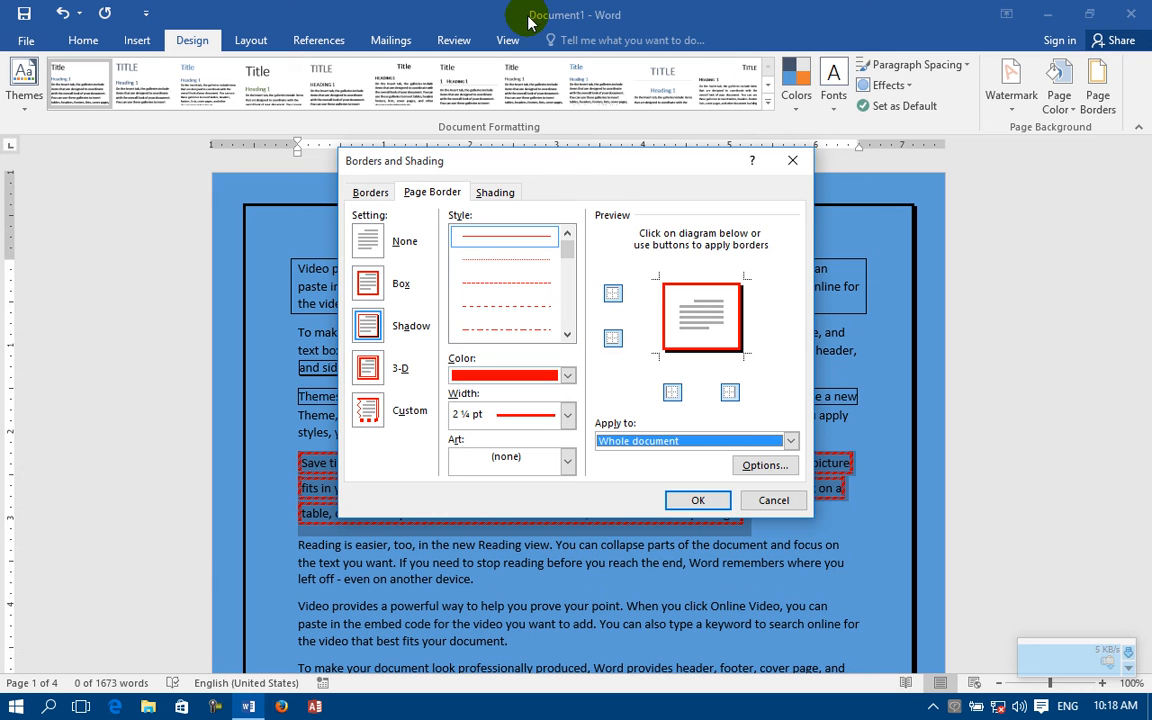
pyautogui.click(682, 499)
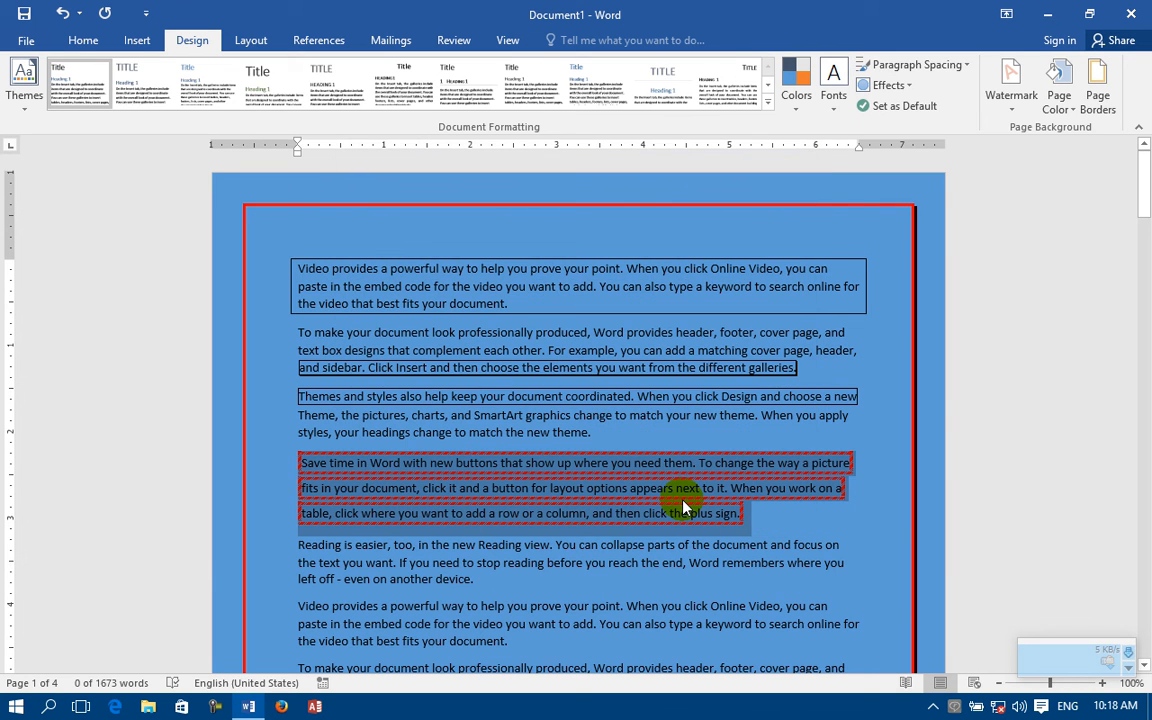
pyautogui.scroll(-15, 702, 463)
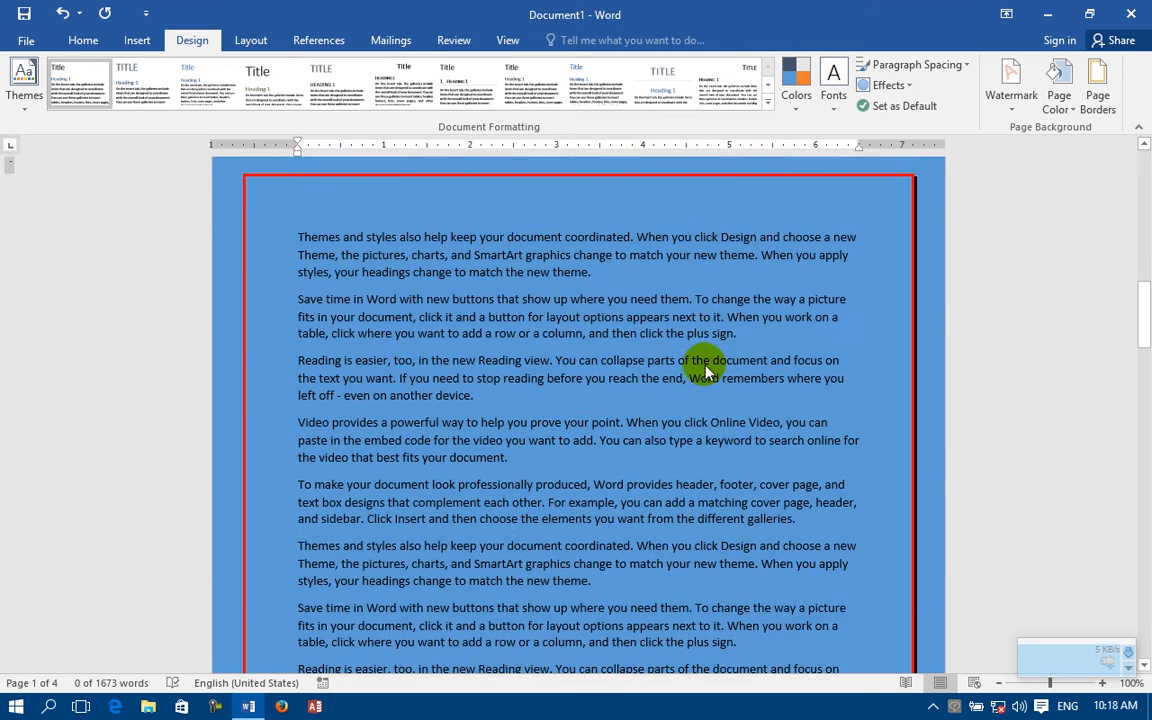
pyautogui.scroll(15, 703, 372)
# Step: Examine the Apply to choices for the page border and locate the command for inserting page and section breaks
pyautogui.click(1097, 86)
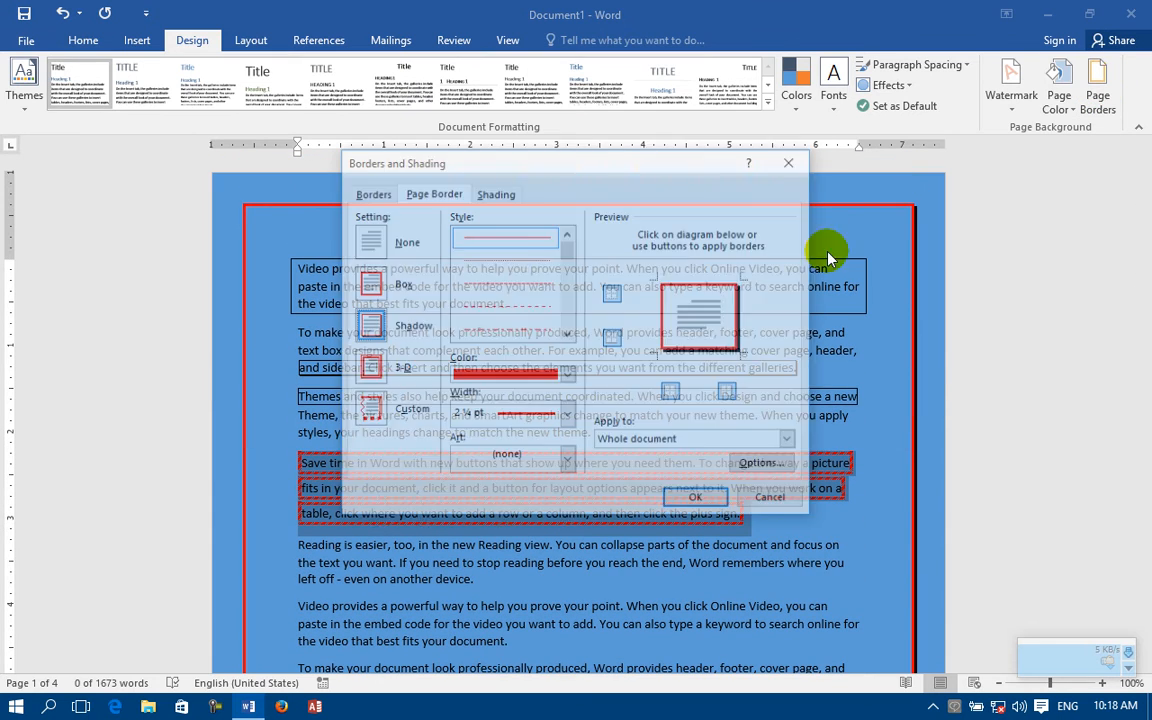
pyautogui.click(650, 444)
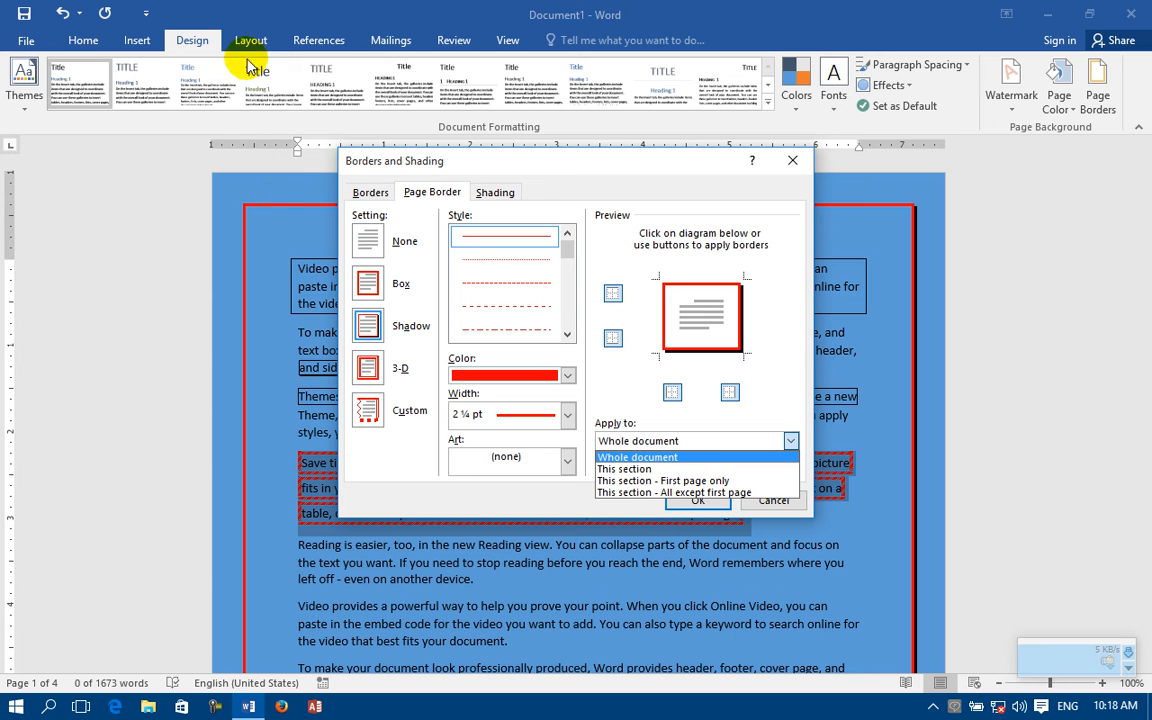
pyautogui.click(799, 161)
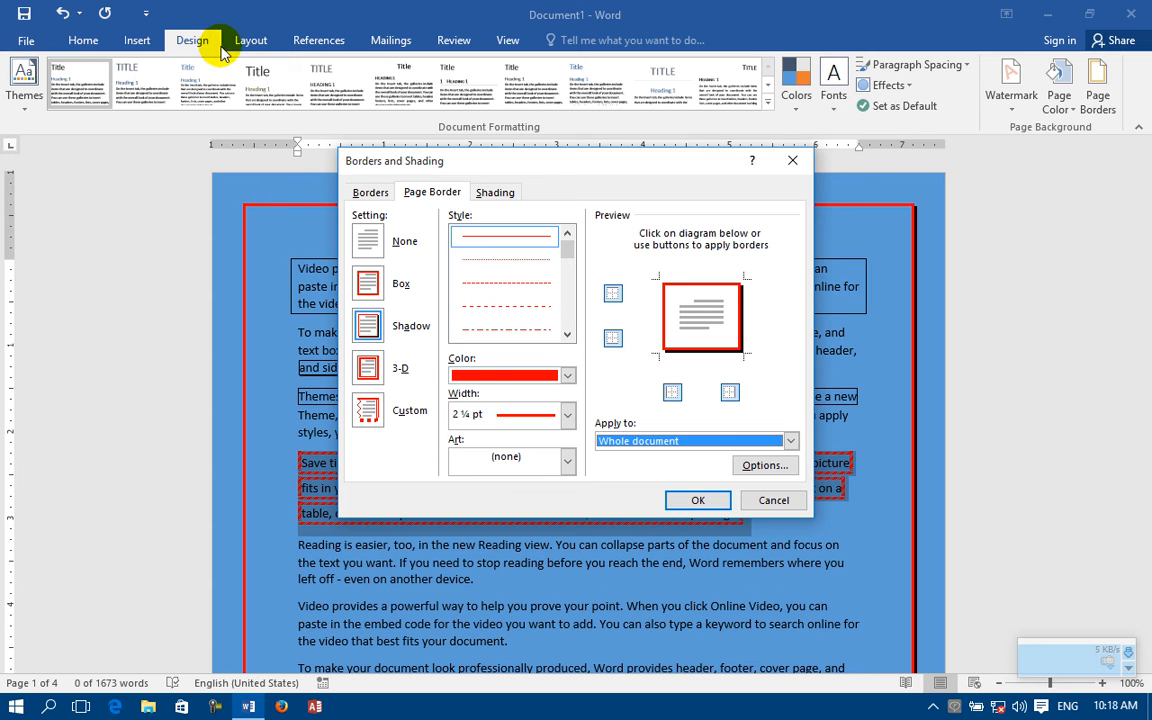
pyautogui.click(792, 160)
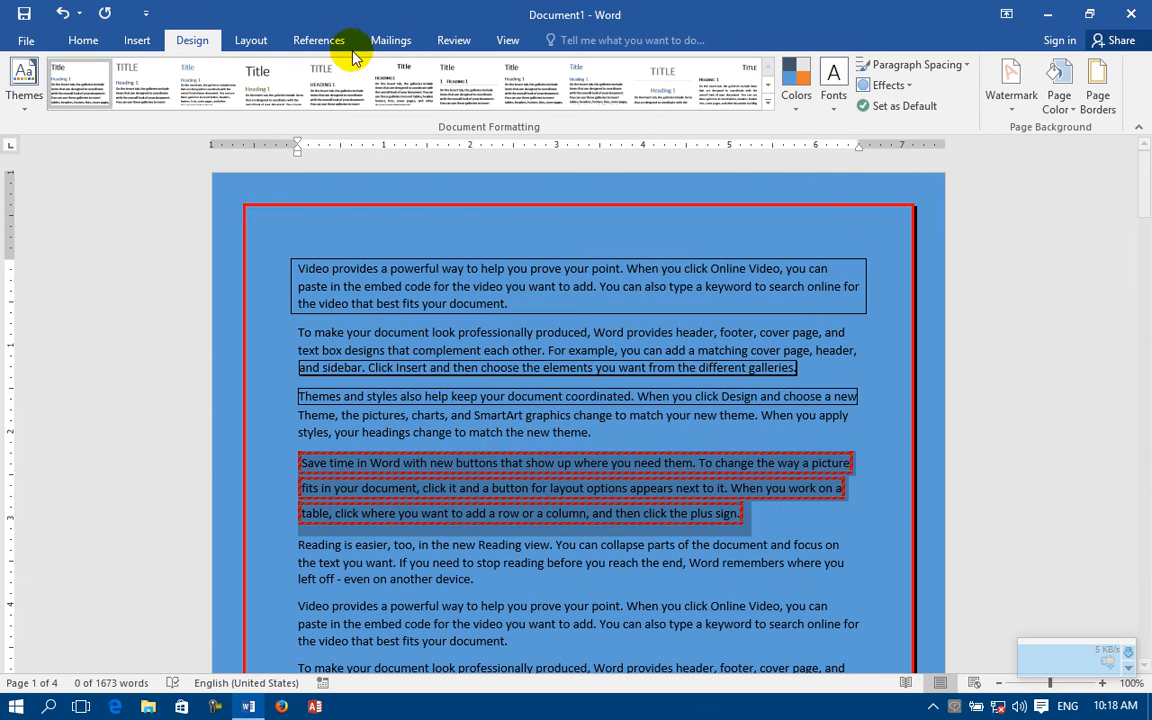
pyautogui.click(248, 42)
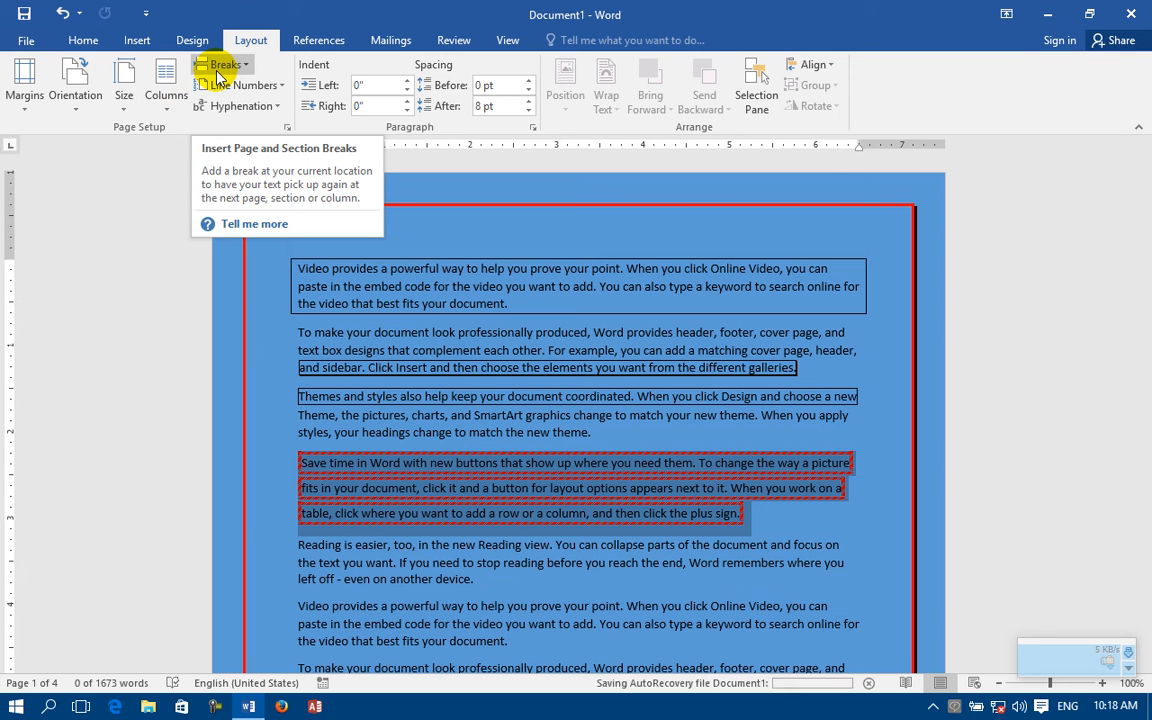
pyautogui.click(192, 40)
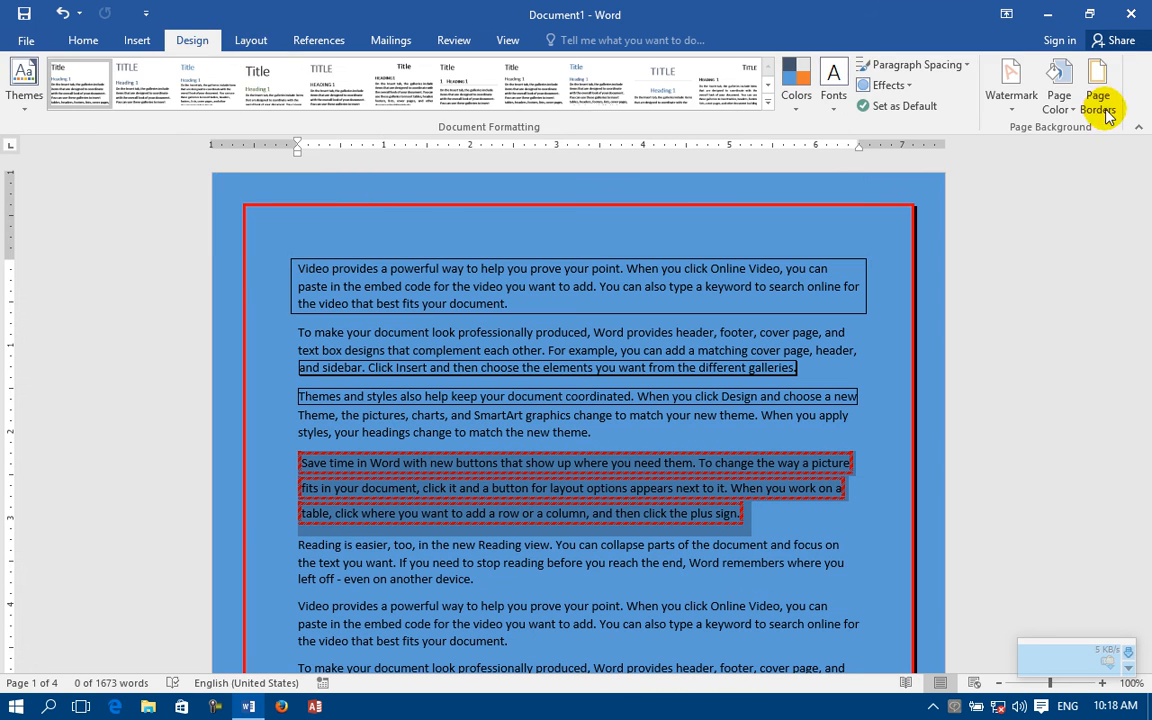
# Step: Apply the red page border to "This section - First page only" and check the second page
pyautogui.click(1095, 105)
pyautogui.click(668, 441)
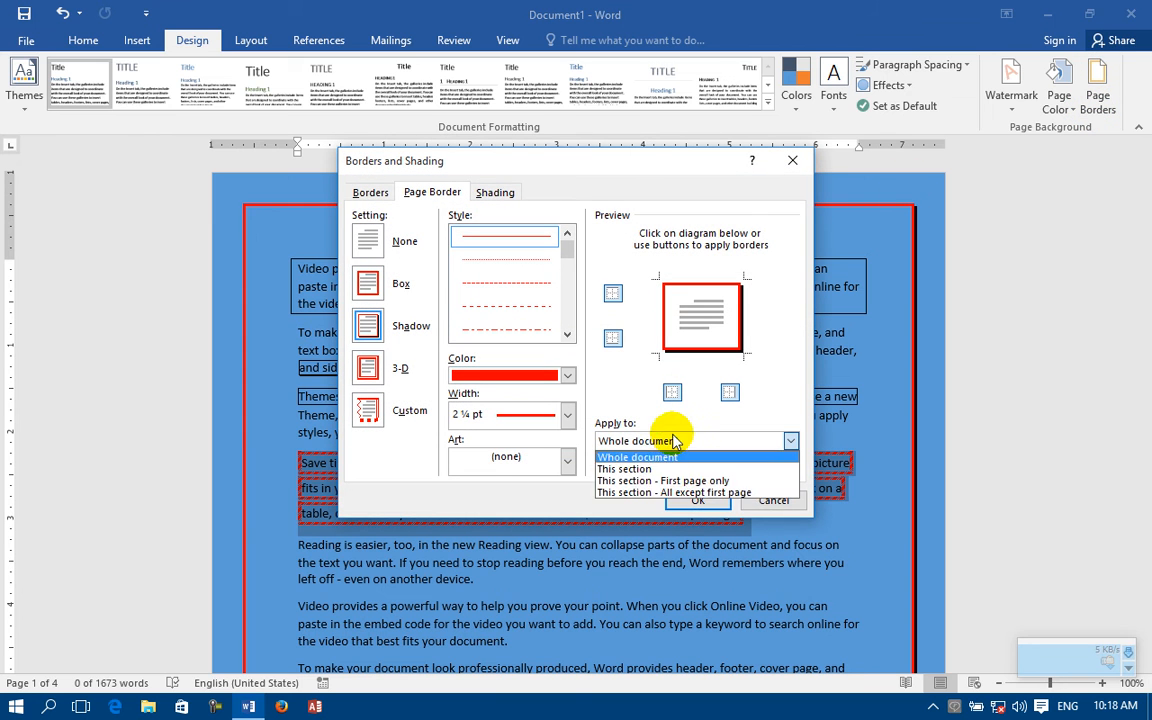
pyautogui.click(655, 481)
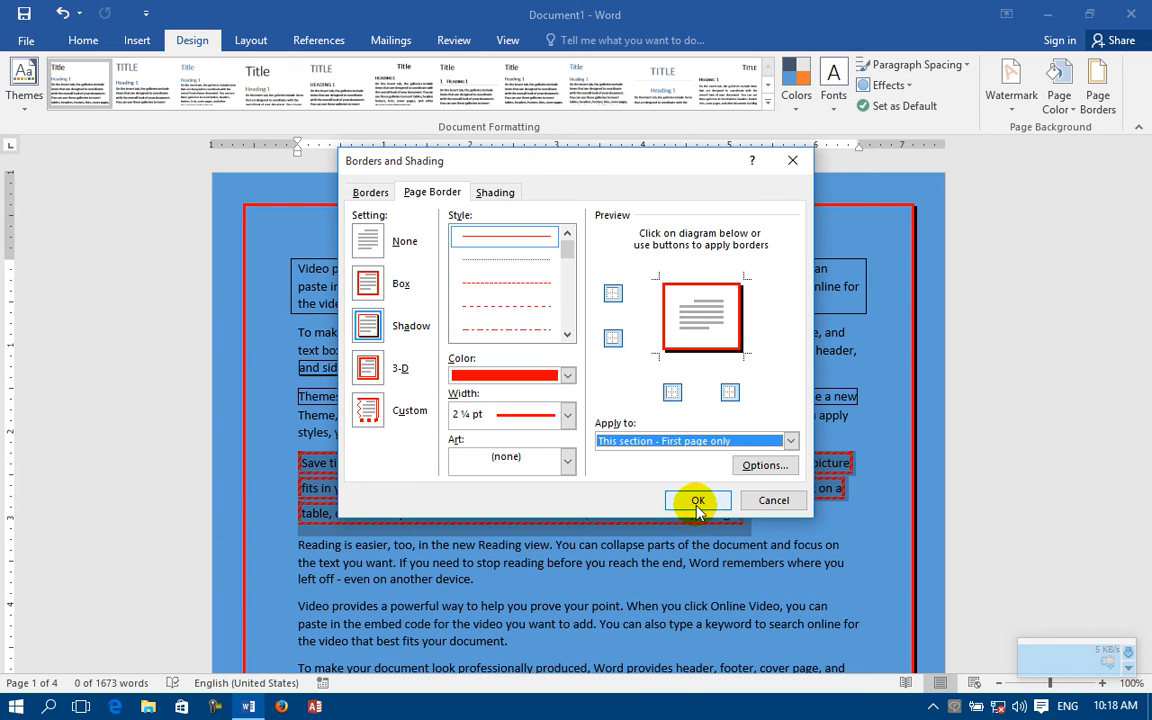
pyautogui.click(697, 500)
pyautogui.scroll(-10, 694, 501)
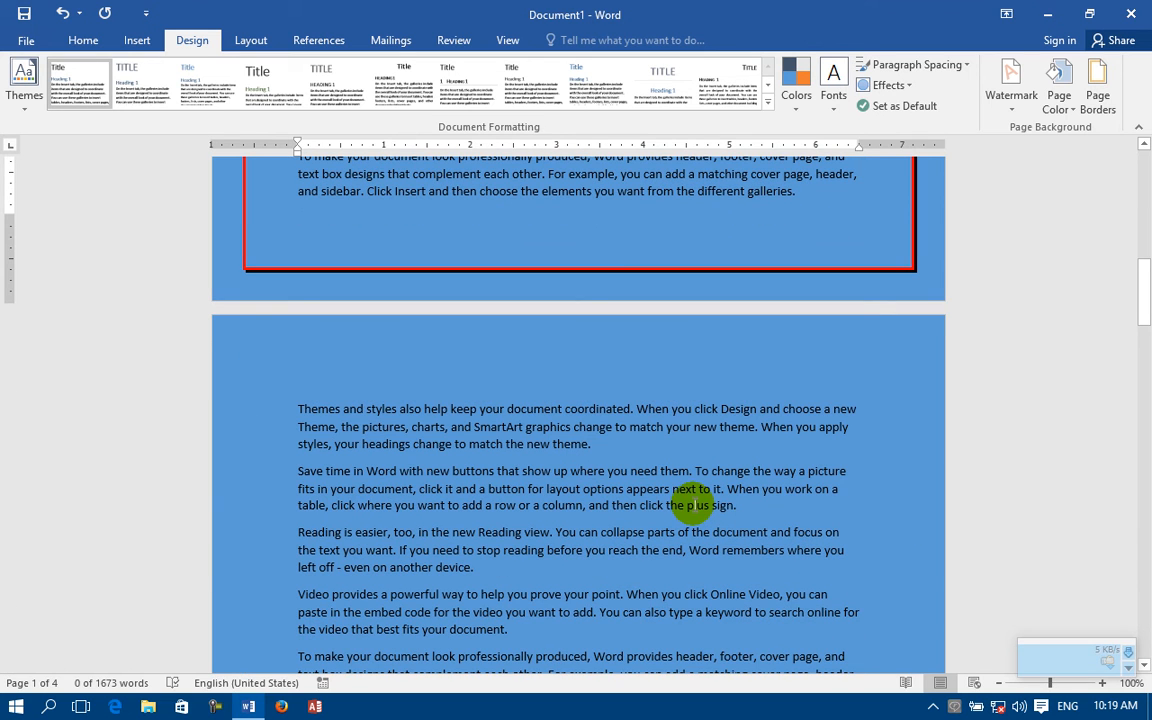
# Step: Apply the red page border to "This section - All except first page" and check the first two pages
pyautogui.click(1097, 85)
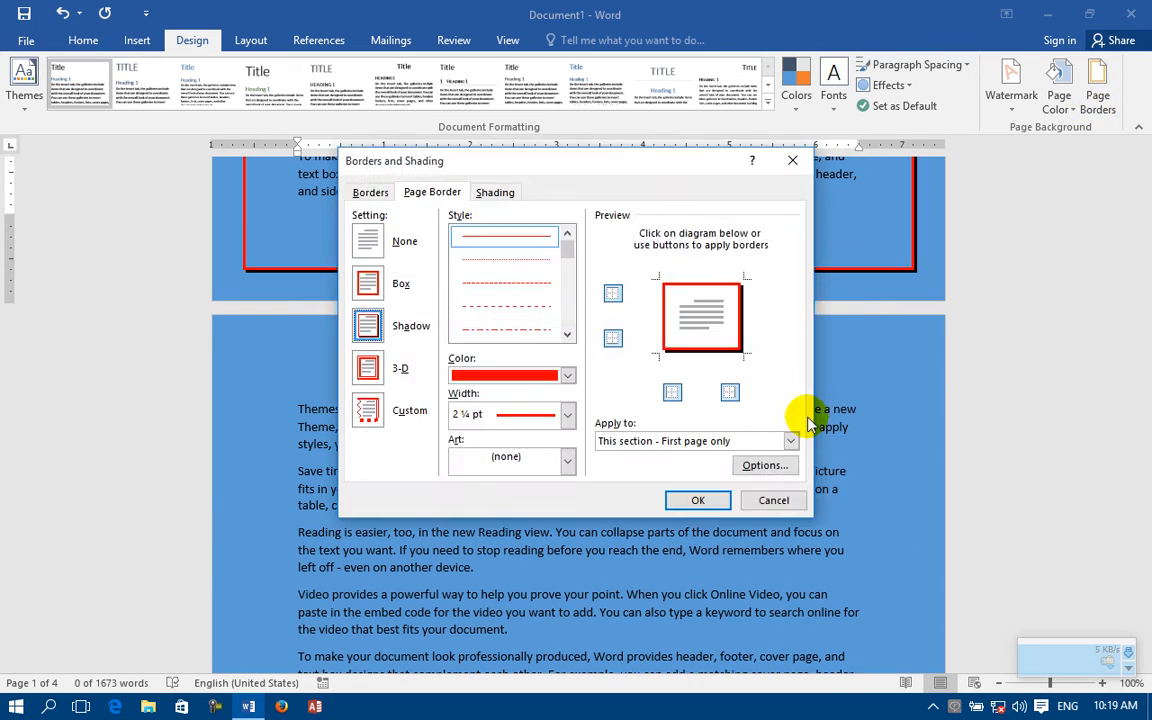
pyautogui.click(676, 437)
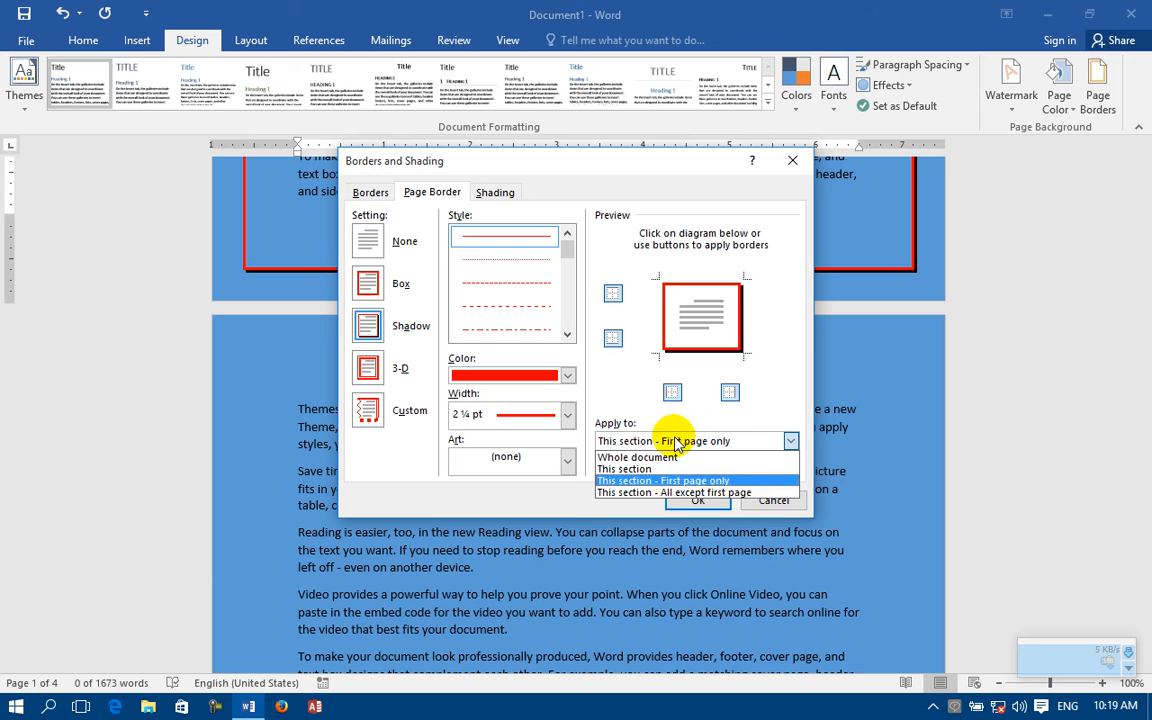
pyautogui.click(660, 493)
pyautogui.click(690, 499)
pyautogui.scroll(-10, 470, 265)
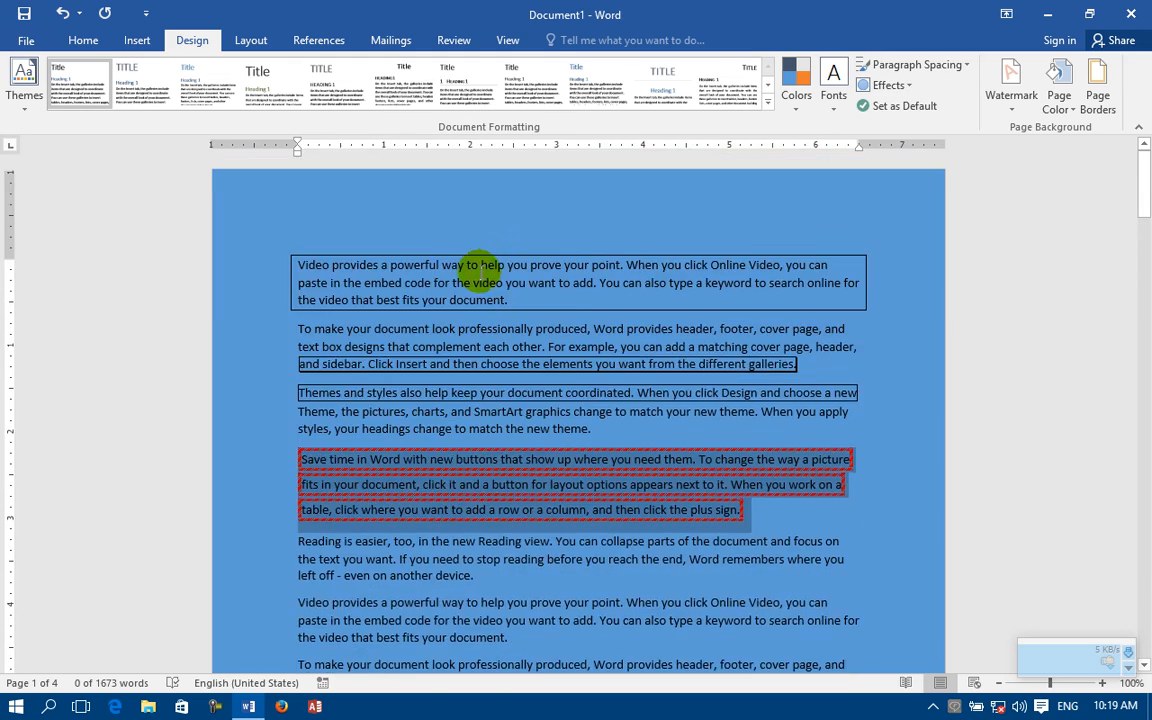
pyautogui.scroll(-5, 479, 272)
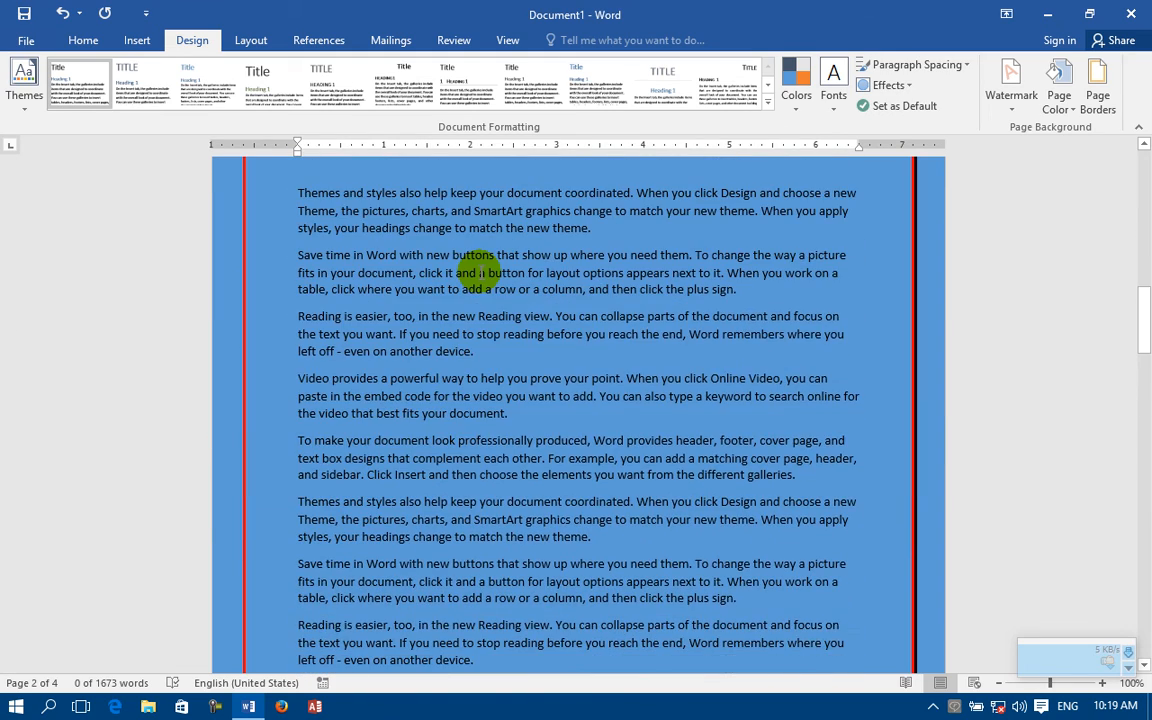
# Step: Set the page border's top, bottom, left and right margins to 0 pt from the edge of page and check the pages
pyautogui.click(1097, 90)
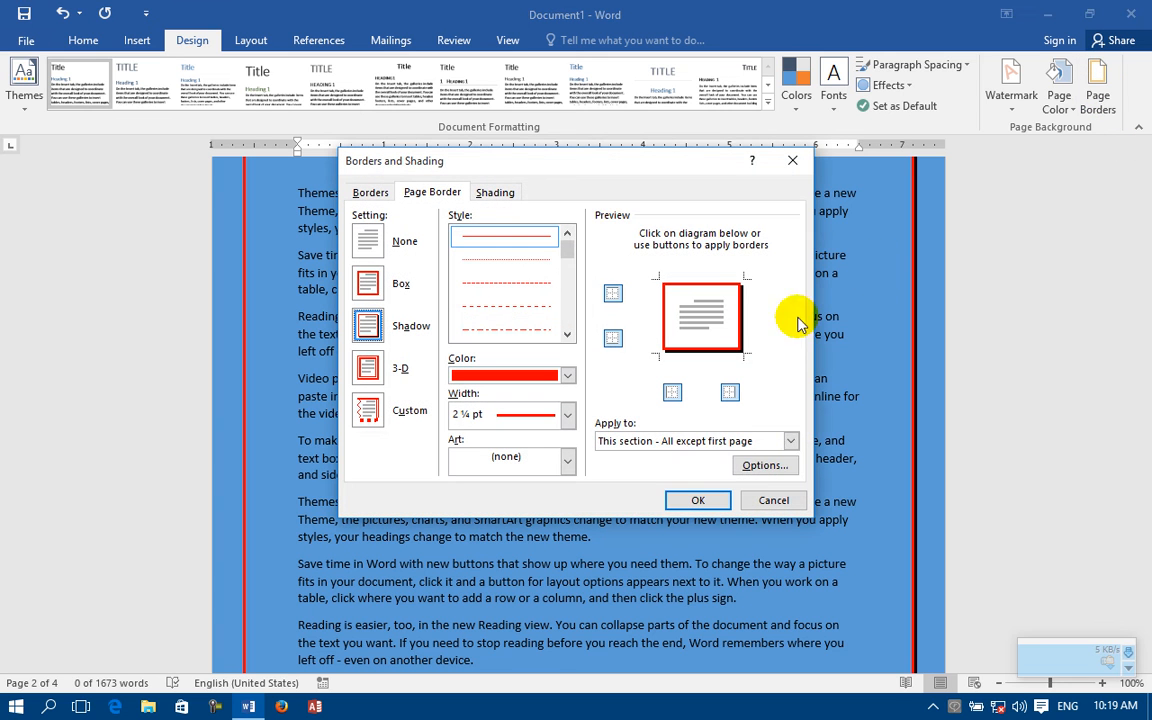
pyautogui.click(757, 467)
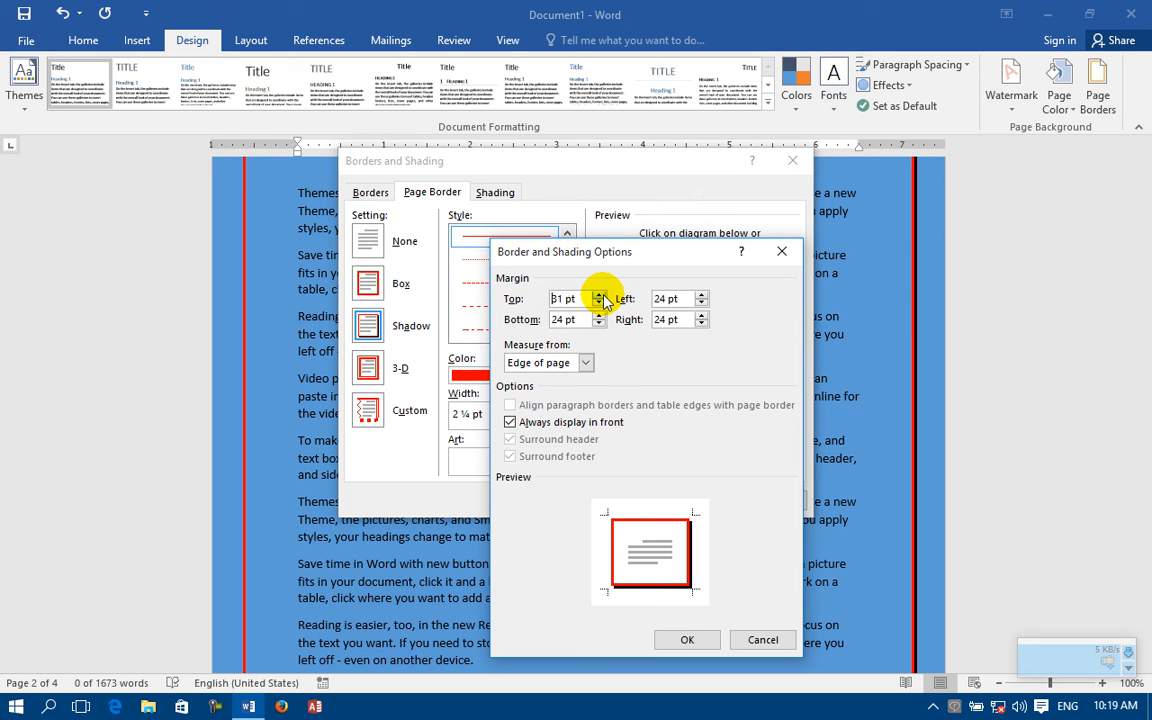
pyautogui.moveTo(590, 298); pyautogui.dragTo(455, 308)
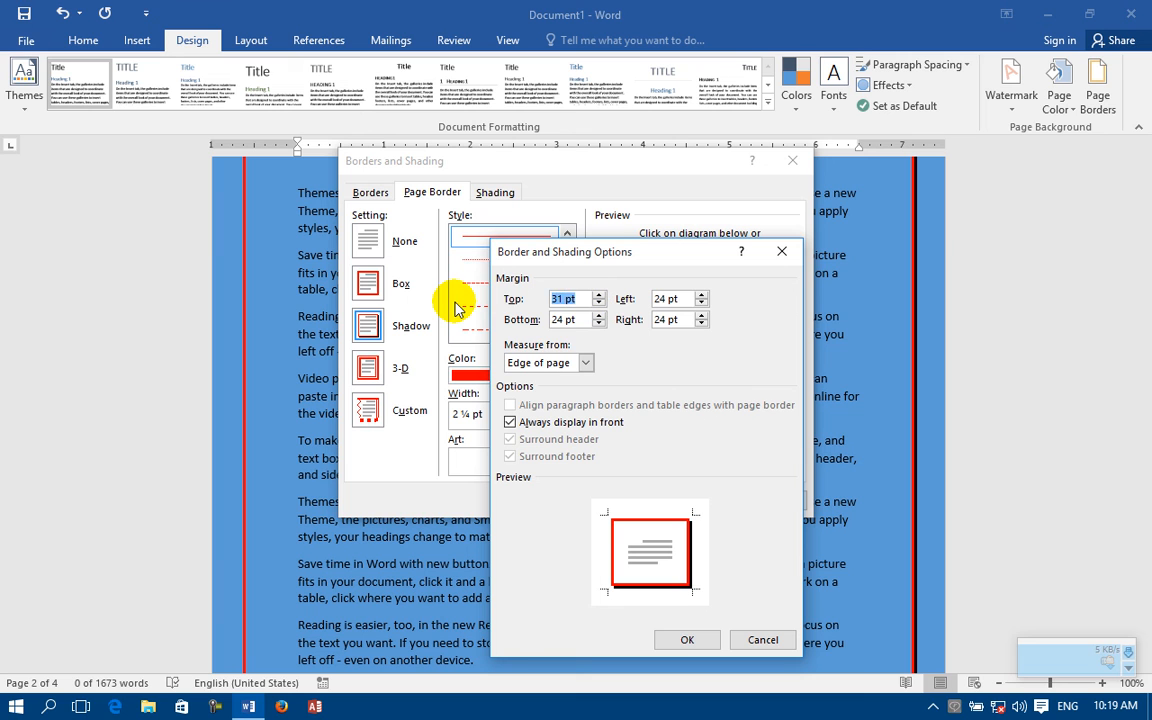
pyautogui.moveTo(571, 318); pyautogui.dragTo(494, 318)
pyautogui.write('0')
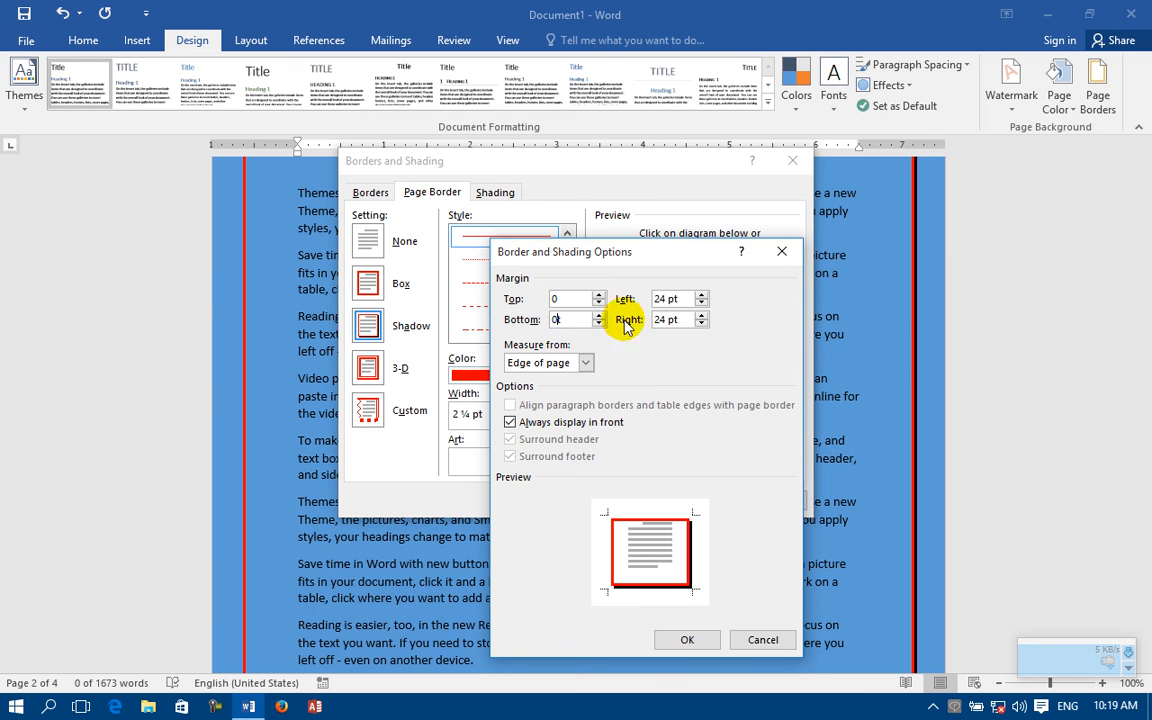
pyautogui.moveTo(564, 319); pyautogui.dragTo(512, 320)
pyautogui.write('0')
pyautogui.moveTo(682, 297); pyautogui.dragTo(603, 296)
pyautogui.write('0')
pyautogui.moveTo(694, 320); pyautogui.dragTo(598, 323)
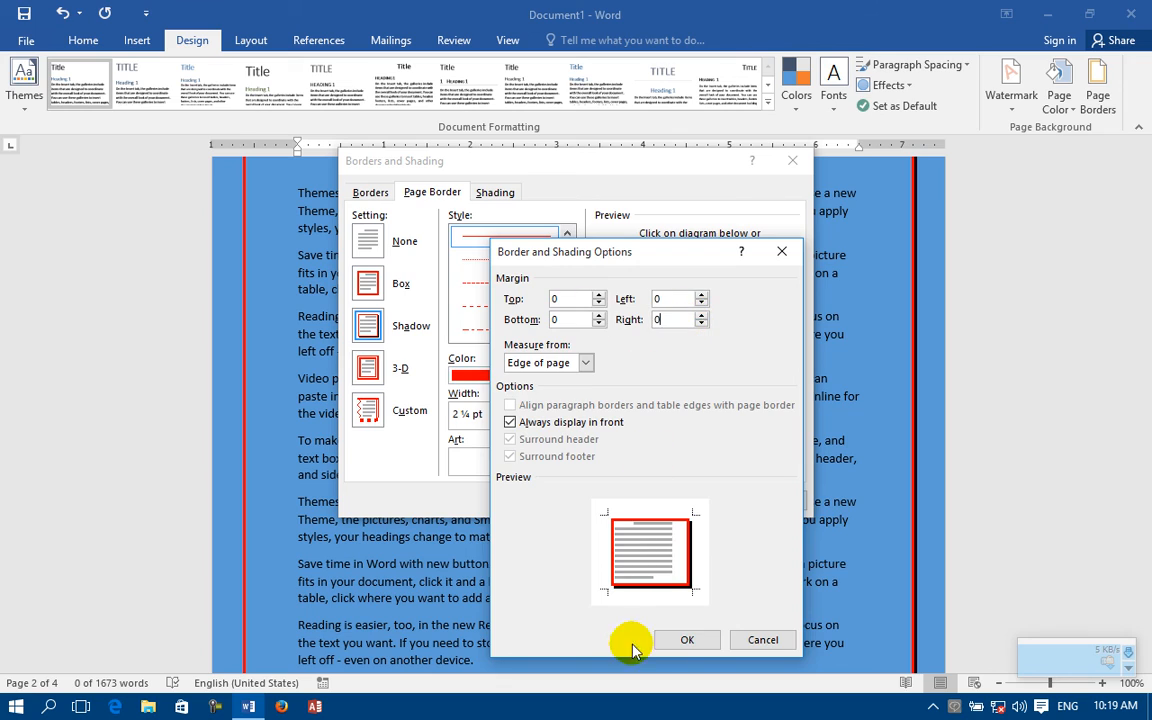
pyautogui.click(687, 639)
pyautogui.click(689, 499)
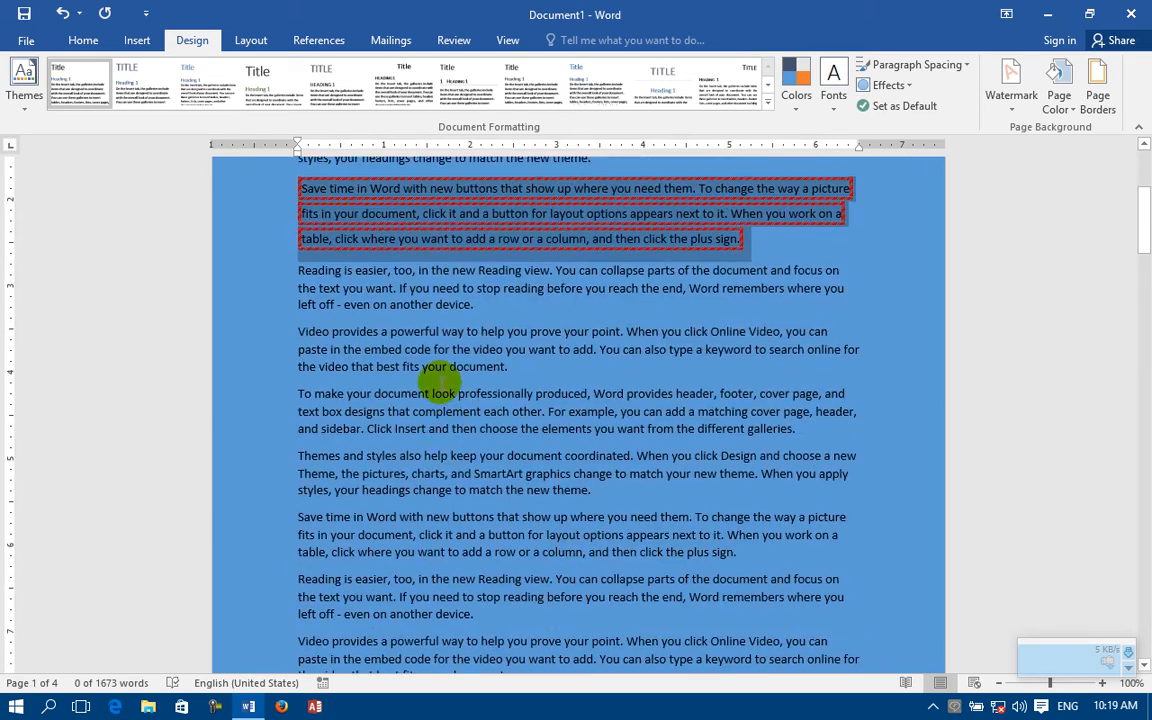
pyautogui.scroll(5, 446, 427)
pyautogui.scroll(-16, 290, 298)
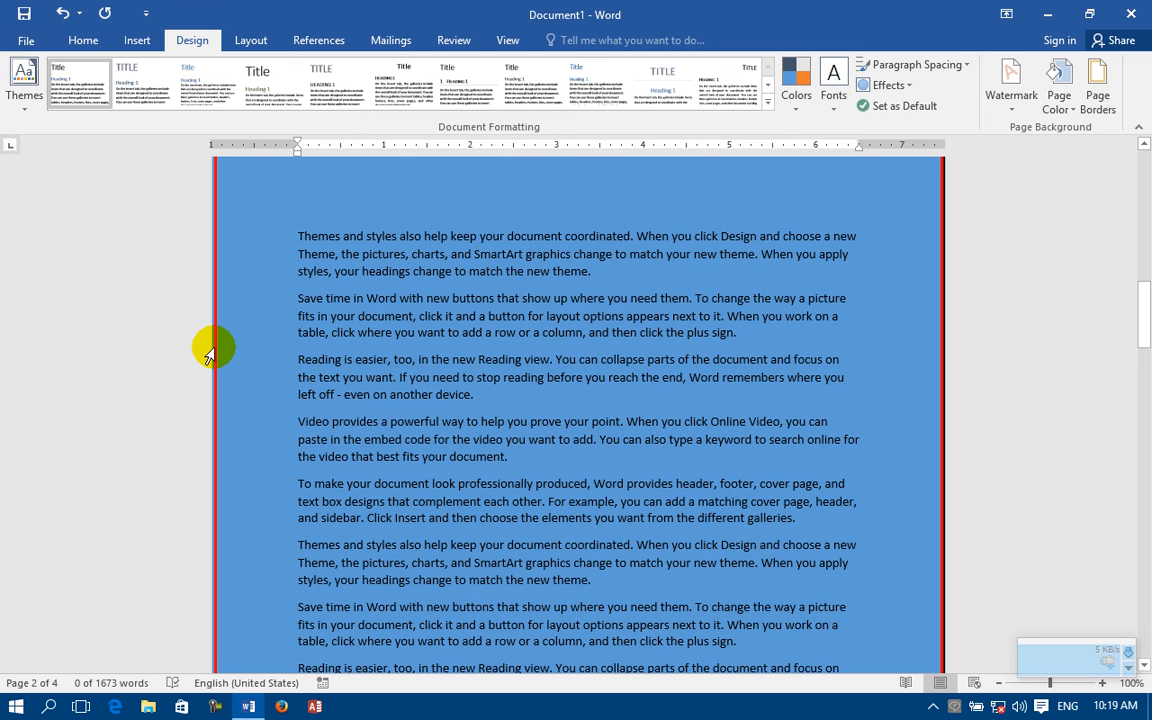
# Step: Set the page border margins to 8 pt top, 5 pt bottom, 5 pt left and 6 pt right and check the pages
pyautogui.click(1097, 88)
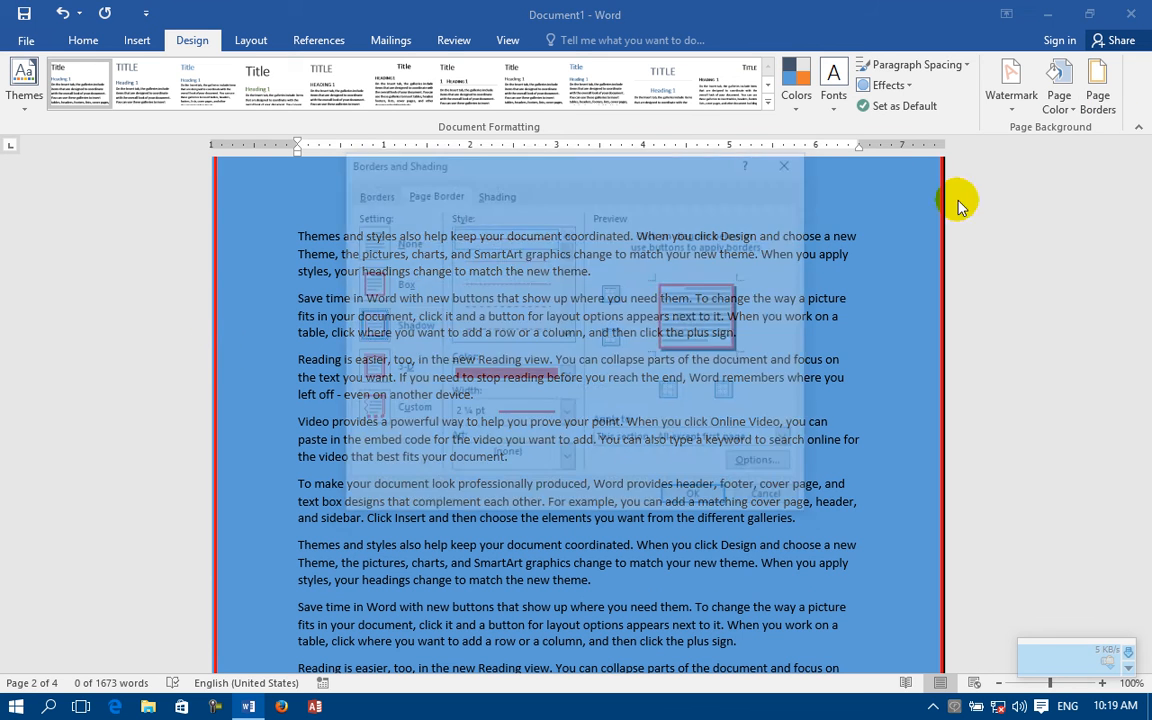
pyautogui.click(763, 466)
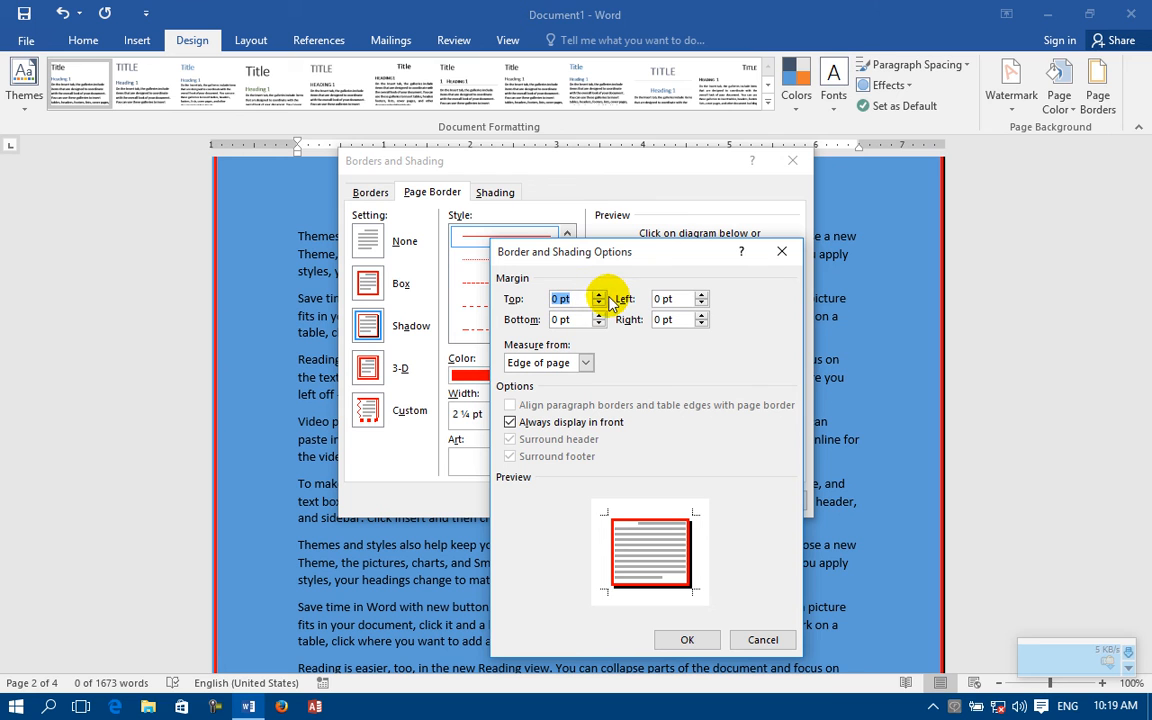
pyautogui.click(599, 295)
pyautogui.click(599, 295)
pyautogui.click(599, 295)
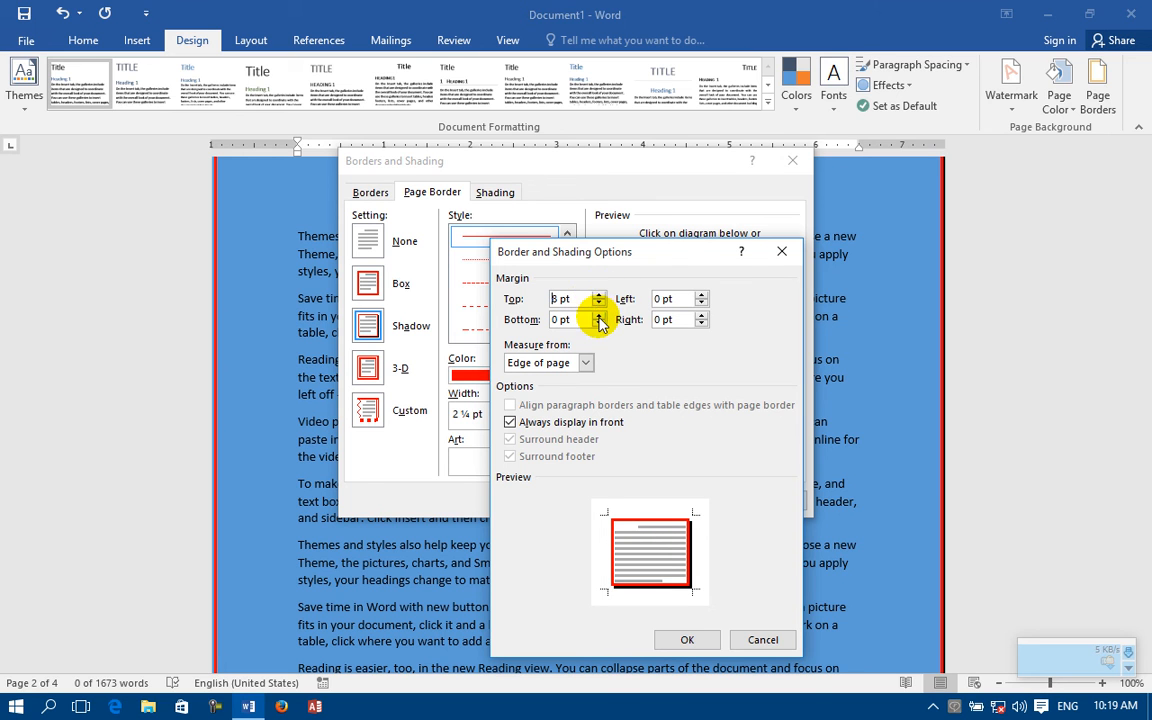
pyautogui.click(599, 315)
pyautogui.click(599, 315)
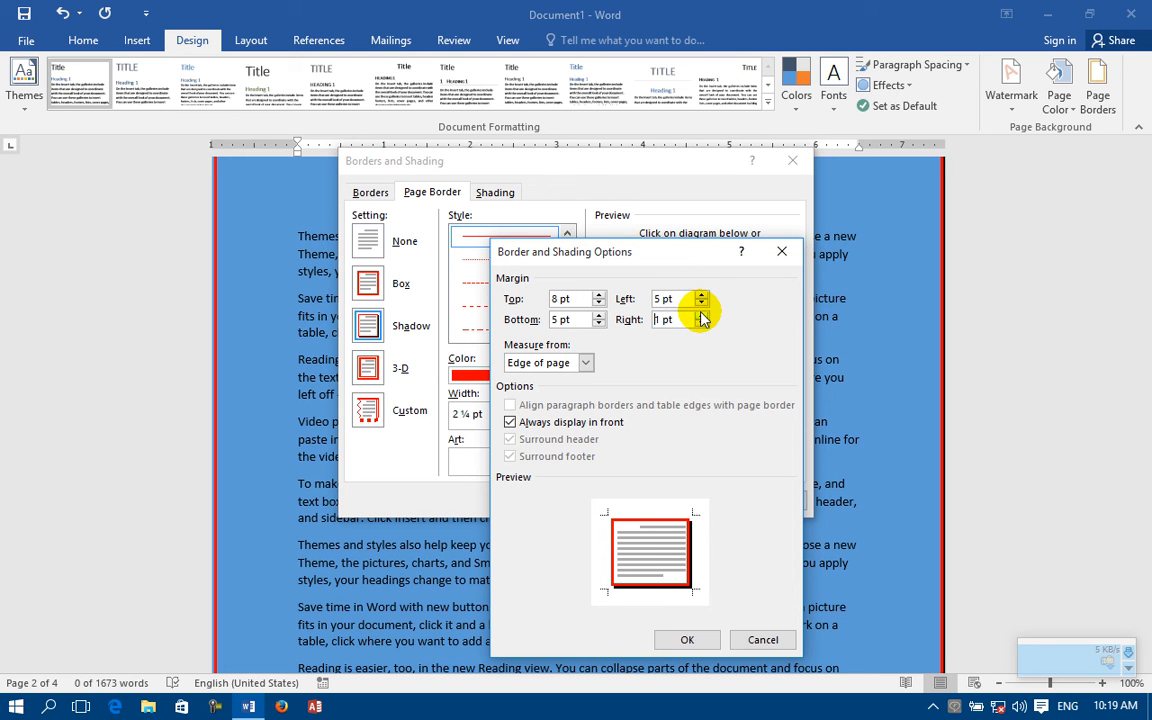
pyautogui.click(701, 314)
pyautogui.click(687, 640)
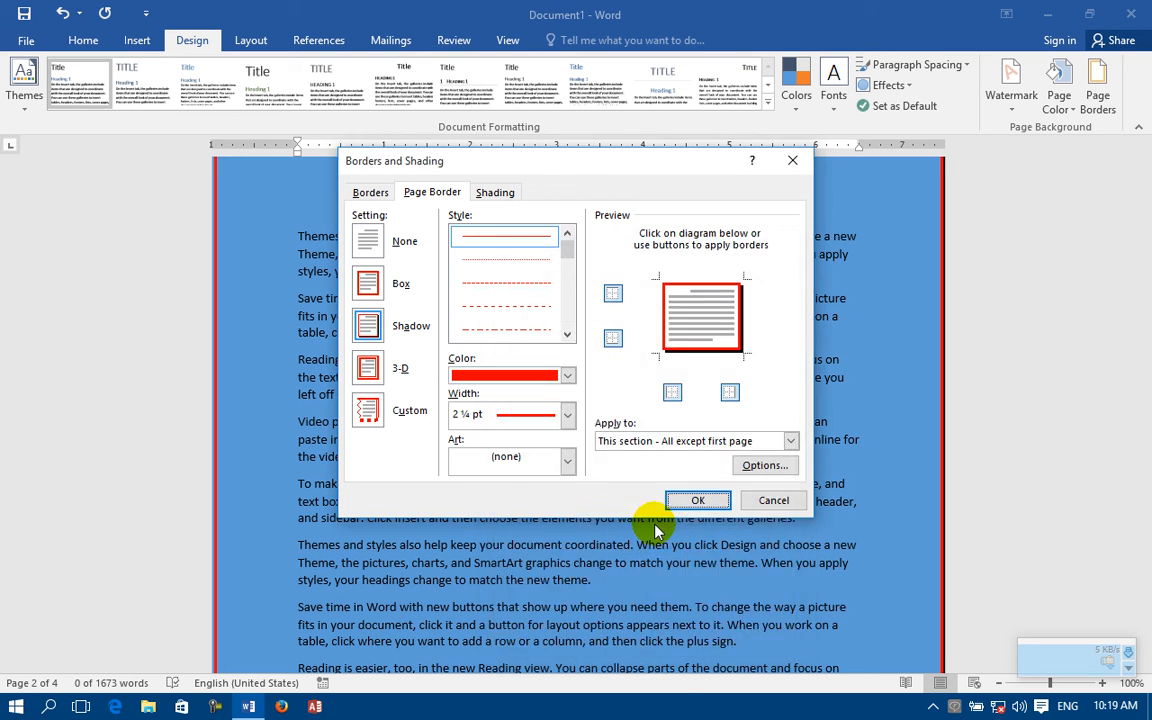
pyautogui.click(688, 500)
pyautogui.scroll(-4, 296, 411)
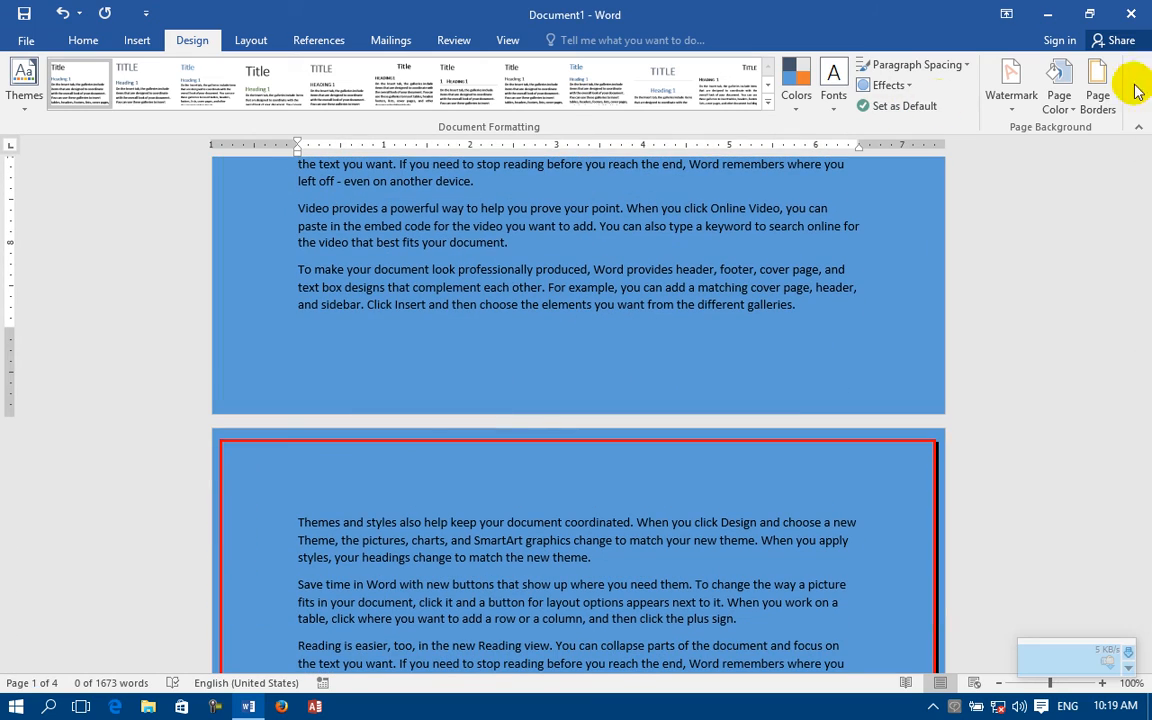
# Step: Try measuring the page border margins from Text, switch back to Edge of page and discard the option changes
pyautogui.click(1098, 93)
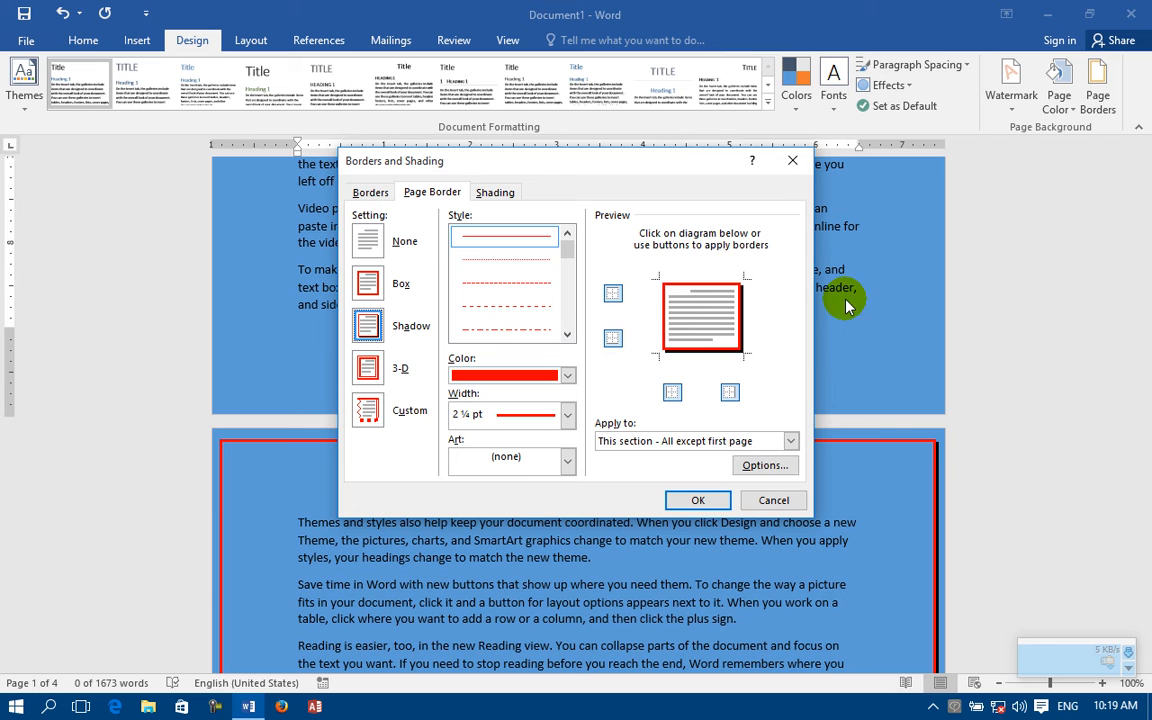
pyautogui.click(766, 467)
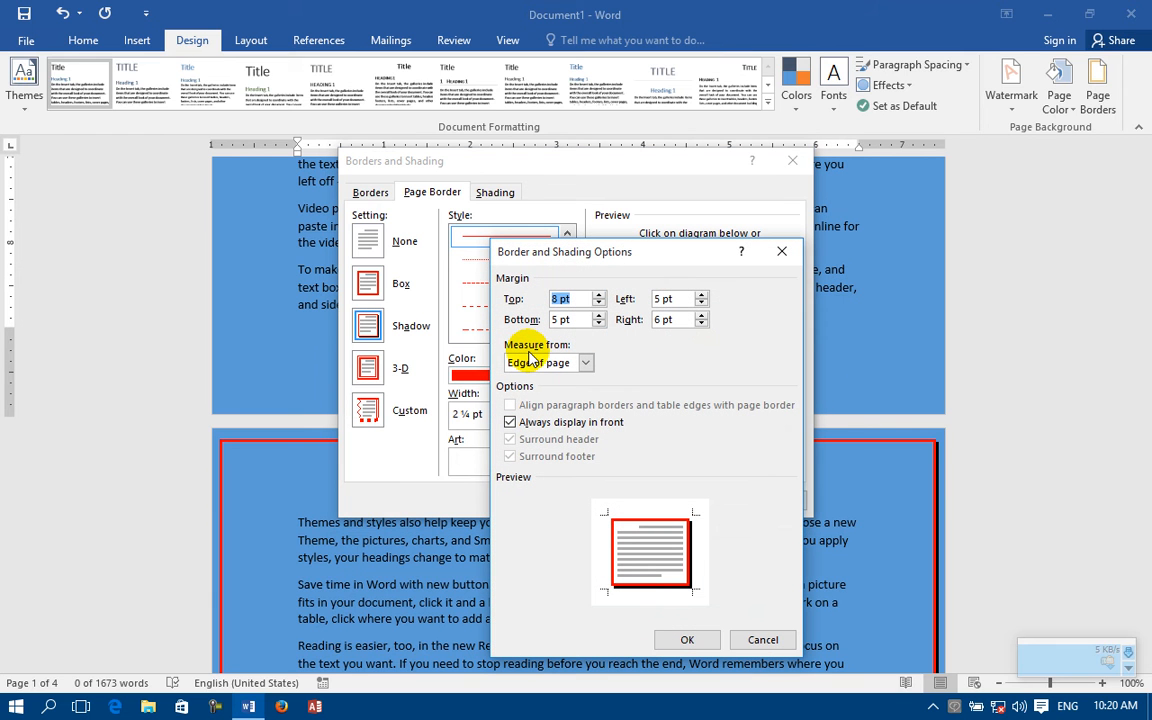
pyautogui.click(530, 362)
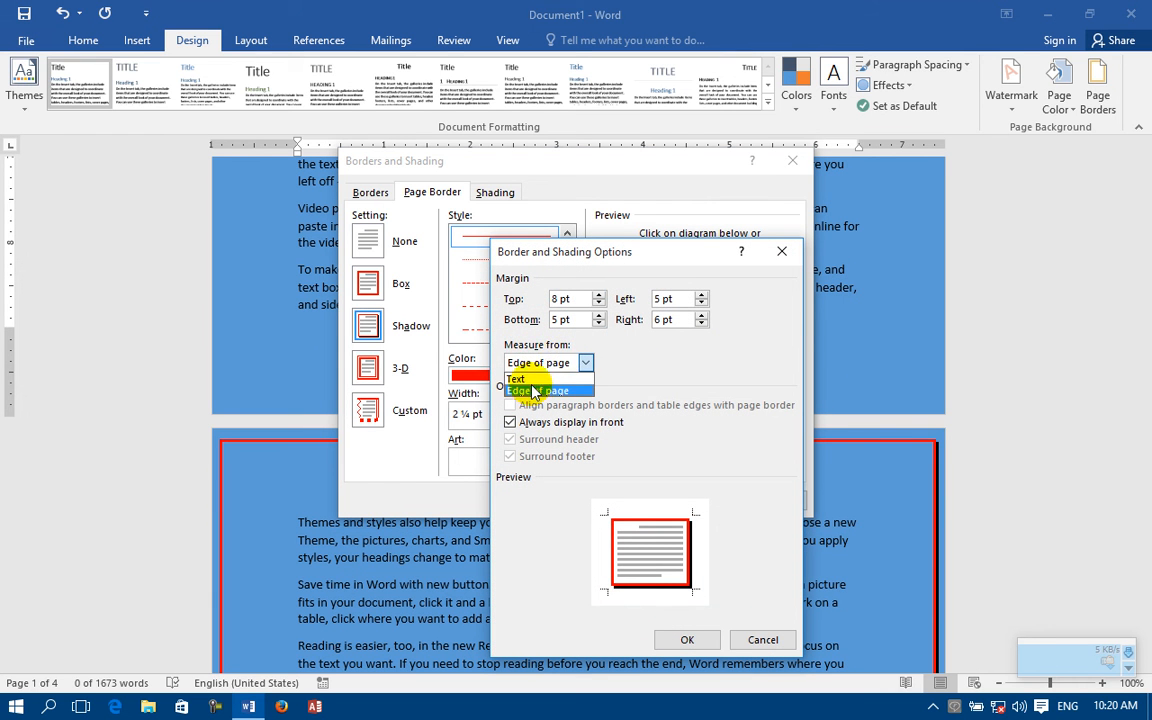
pyautogui.click(531, 388)
pyautogui.click(545, 362)
pyautogui.click(549, 391)
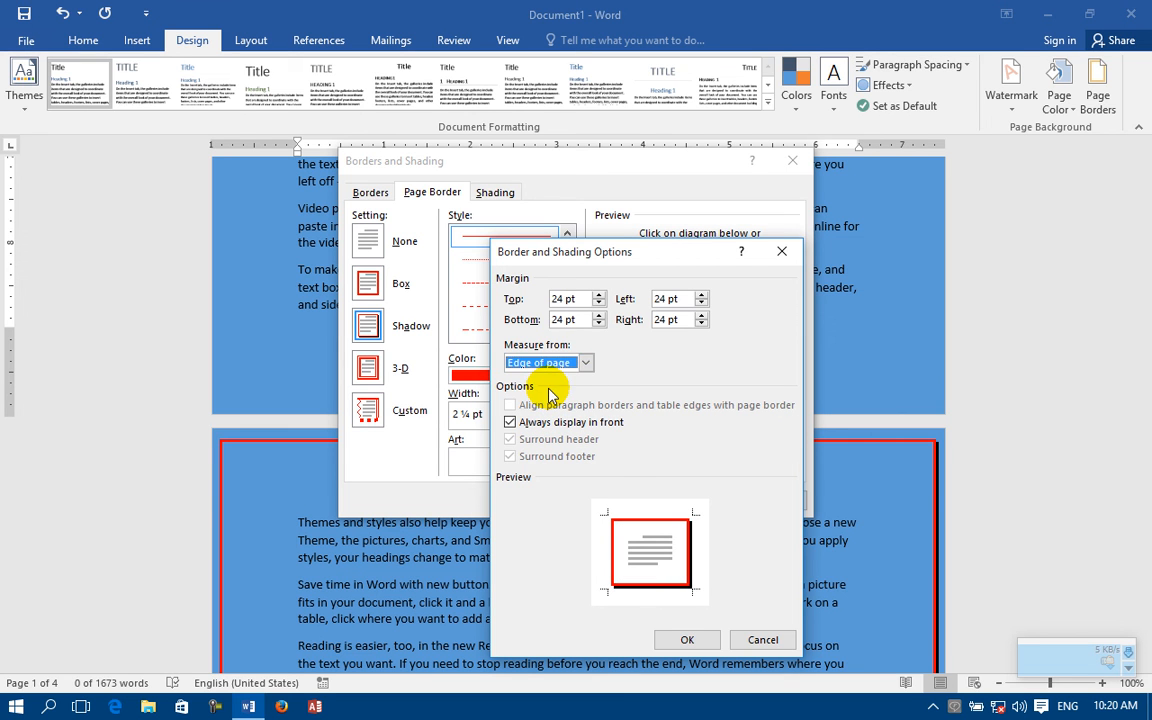
pyautogui.moveTo(589, 298); pyautogui.dragTo(530, 293)
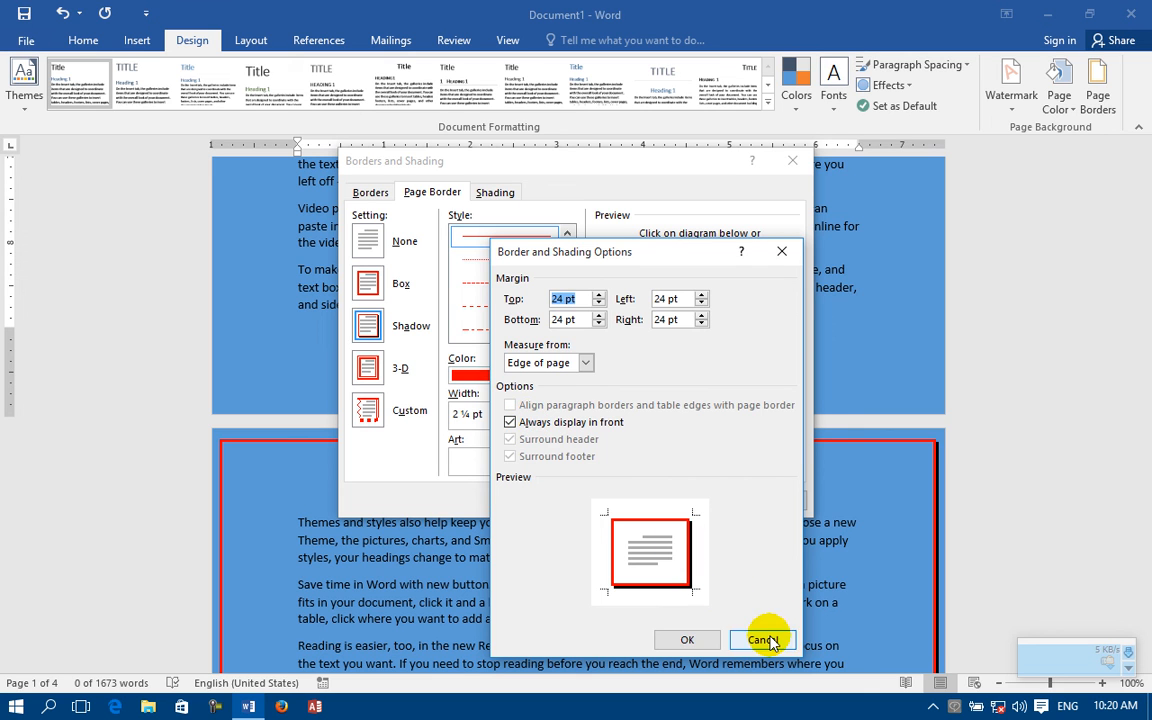
pyautogui.click(763, 640)
pyautogui.click(705, 503)
# Step: Apply the red shadow page border to the whole document
pyautogui.scroll(-3, 617, 198)
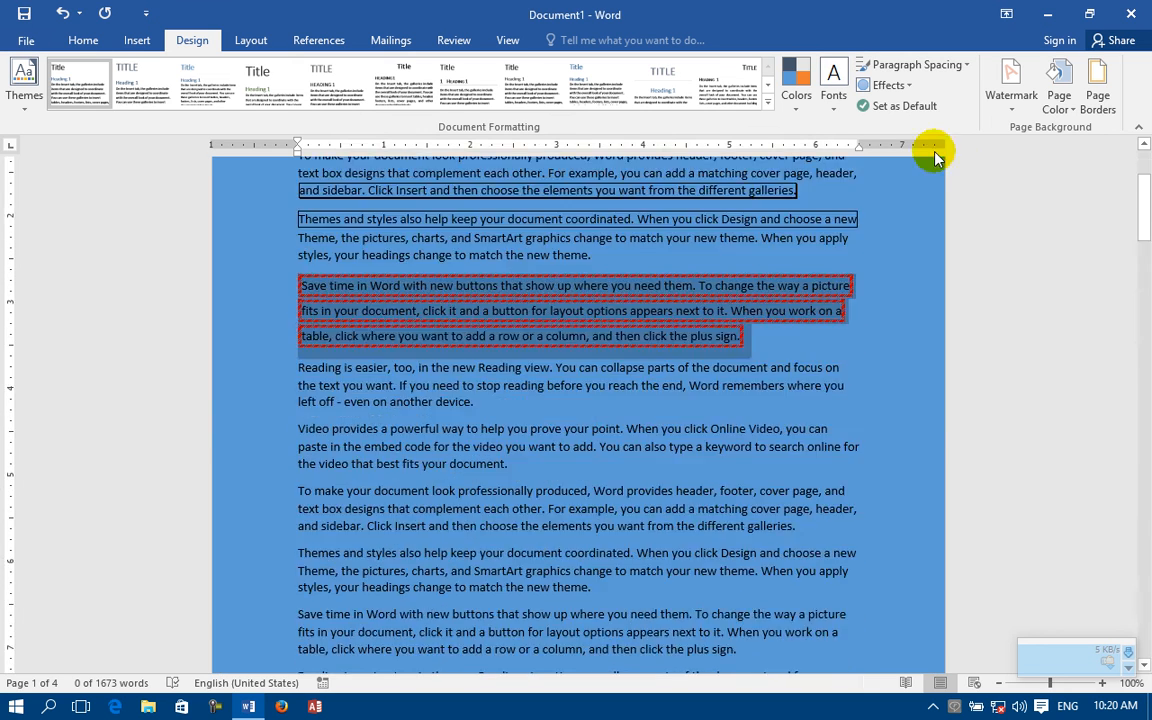
pyautogui.click(1097, 100)
pyautogui.click(676, 440)
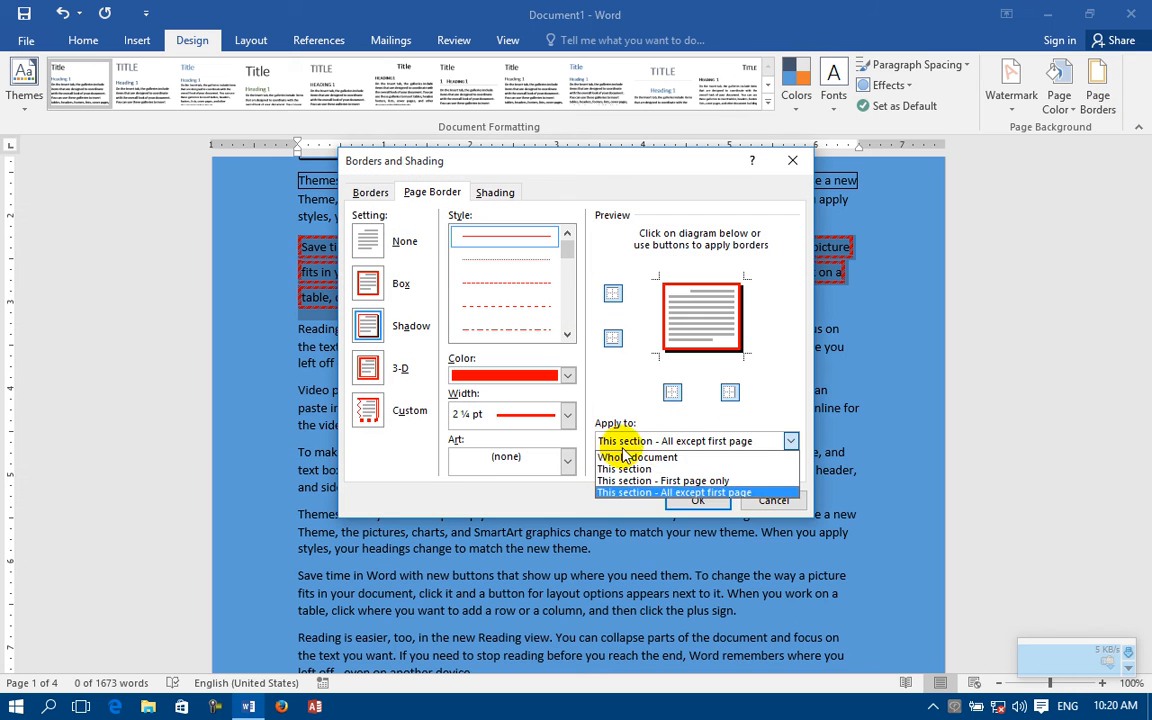
pyautogui.click(674, 457)
pyautogui.click(697, 502)
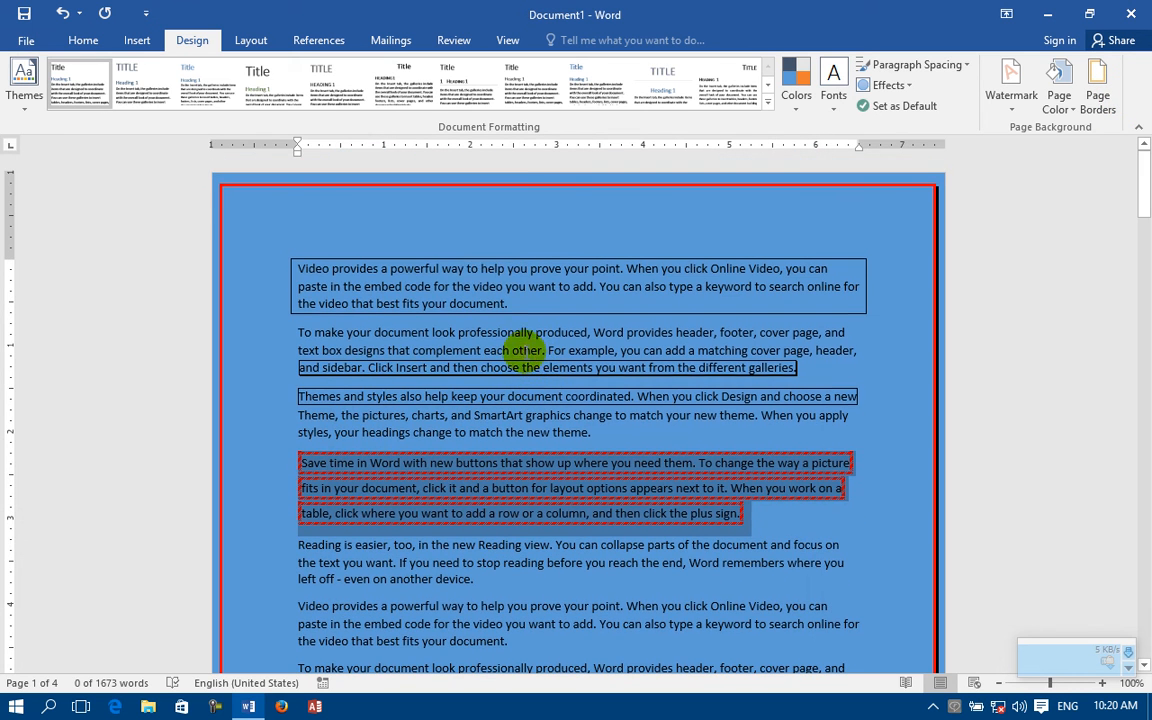
# Step: Enter a one-word header on the first page and raise it to 0.06" from the page top
pyautogui.doubleClick(511, 189)
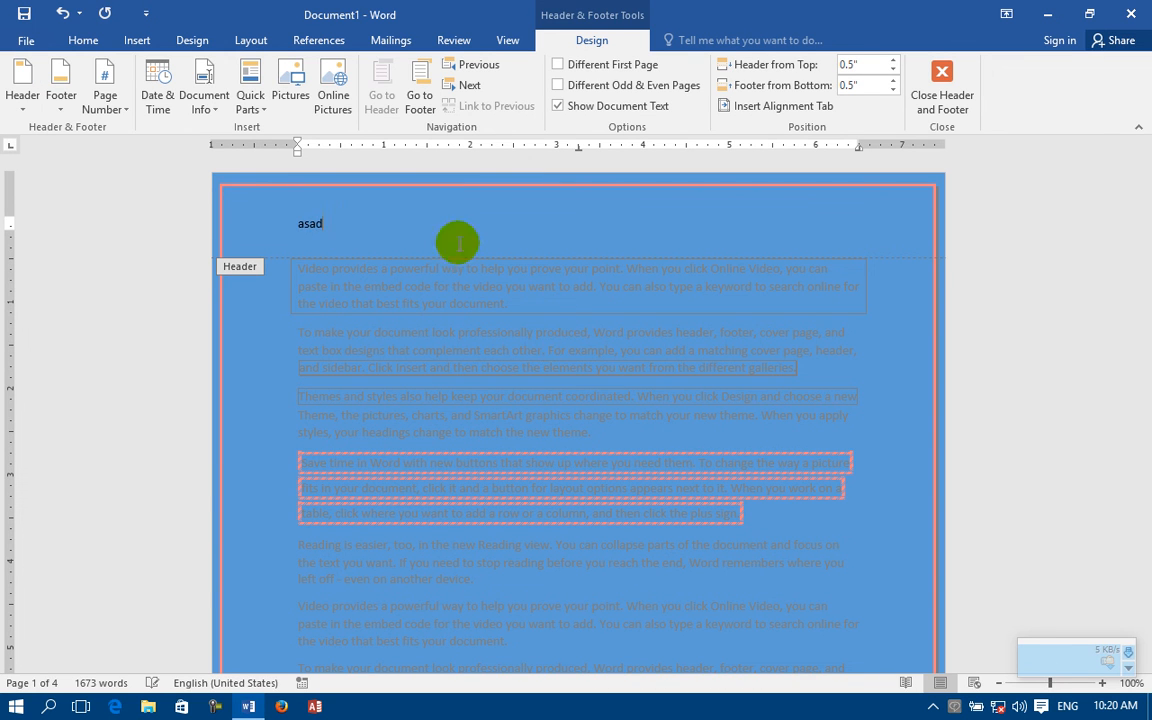
pyautogui.moveTo(8, 214); pyautogui.dragTo(5, 179)
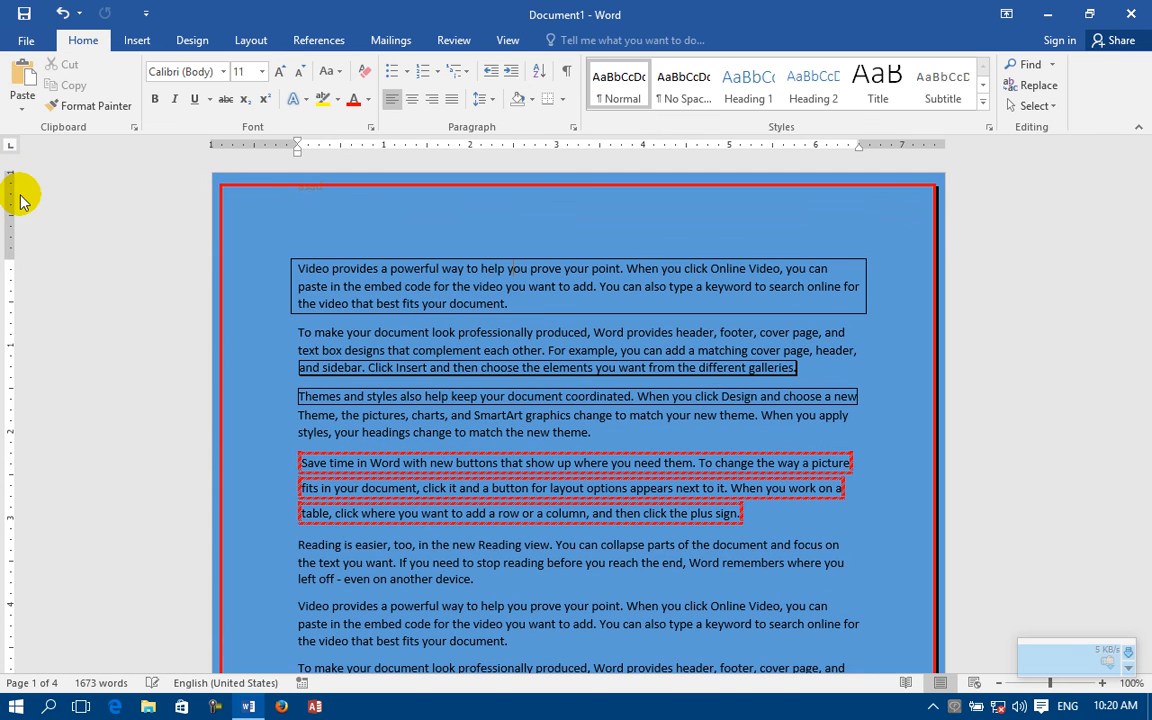
# Step: Enlarge the header text to 24 pt and slightly reduce the page's top margin
pyautogui.doubleClick(320, 194)
pyautogui.moveTo(330, 193); pyautogui.dragTo(267, 180)
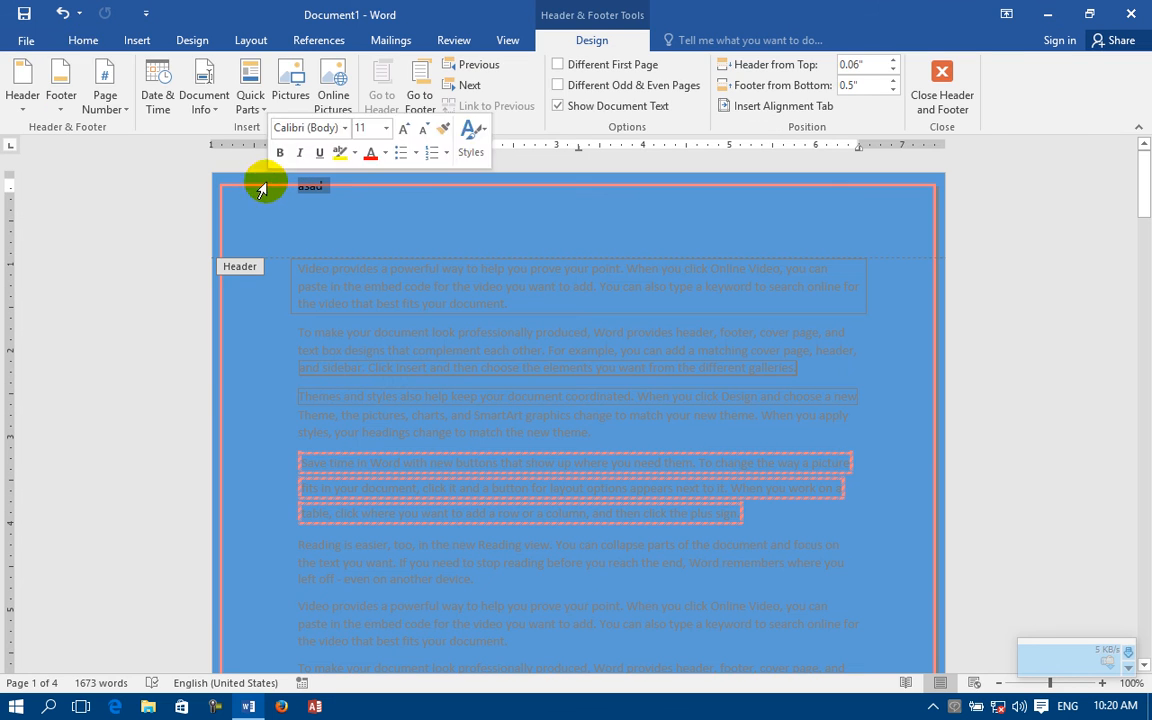
pyautogui.click(83, 40)
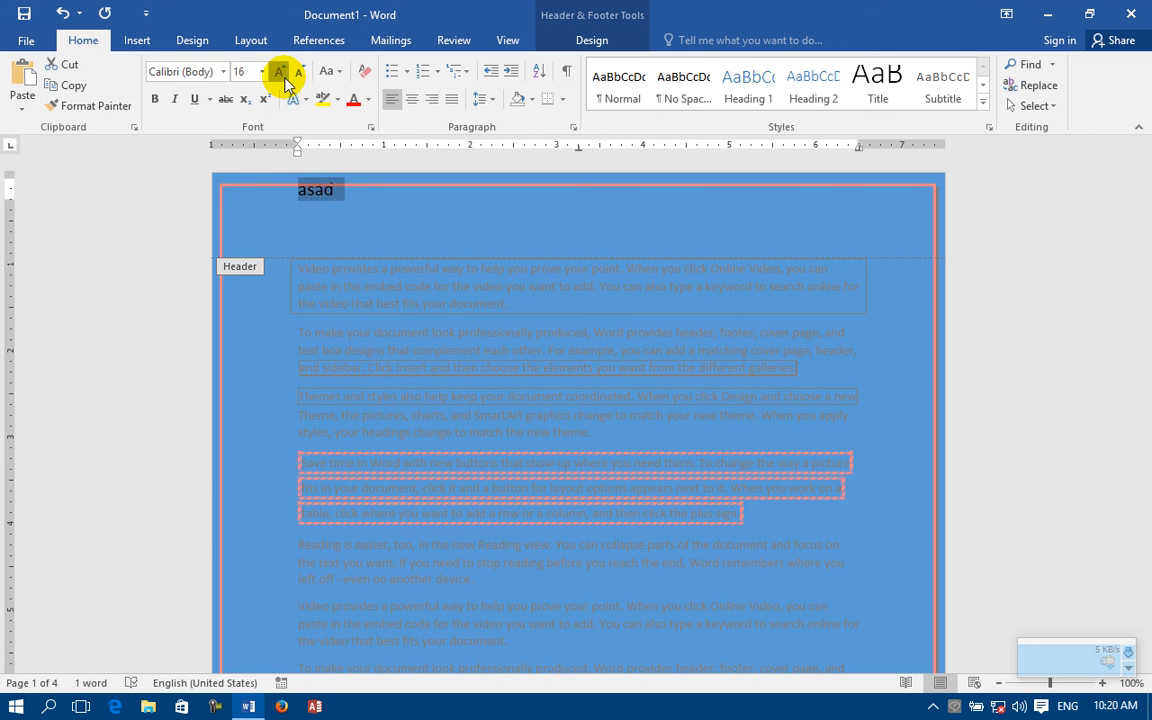
pyautogui.click(281, 73)
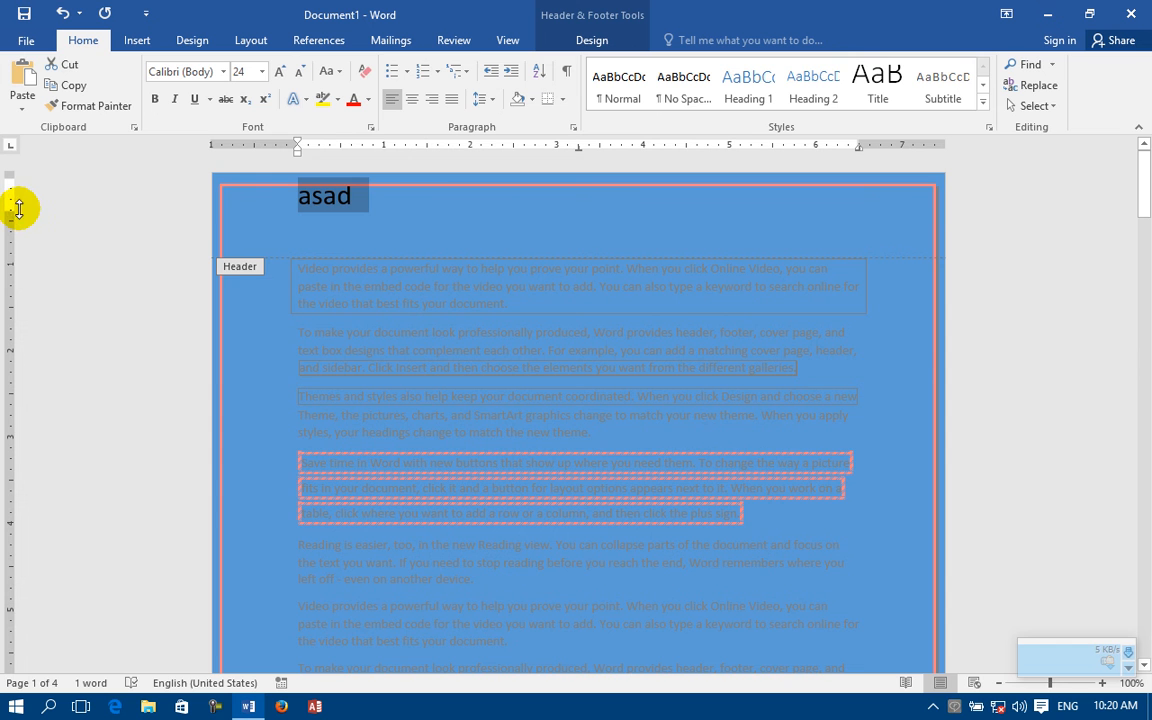
pyautogui.moveTo(14, 208); pyautogui.dragTo(13, 198)
pyautogui.click(13, 200)
# Step: Center the header text, set its font size to 36 pt and return to the document body
pyautogui.click(365, 207)
pyautogui.doubleClick(365, 207)
pyautogui.moveTo(342, 195); pyautogui.dragTo(300, 195)
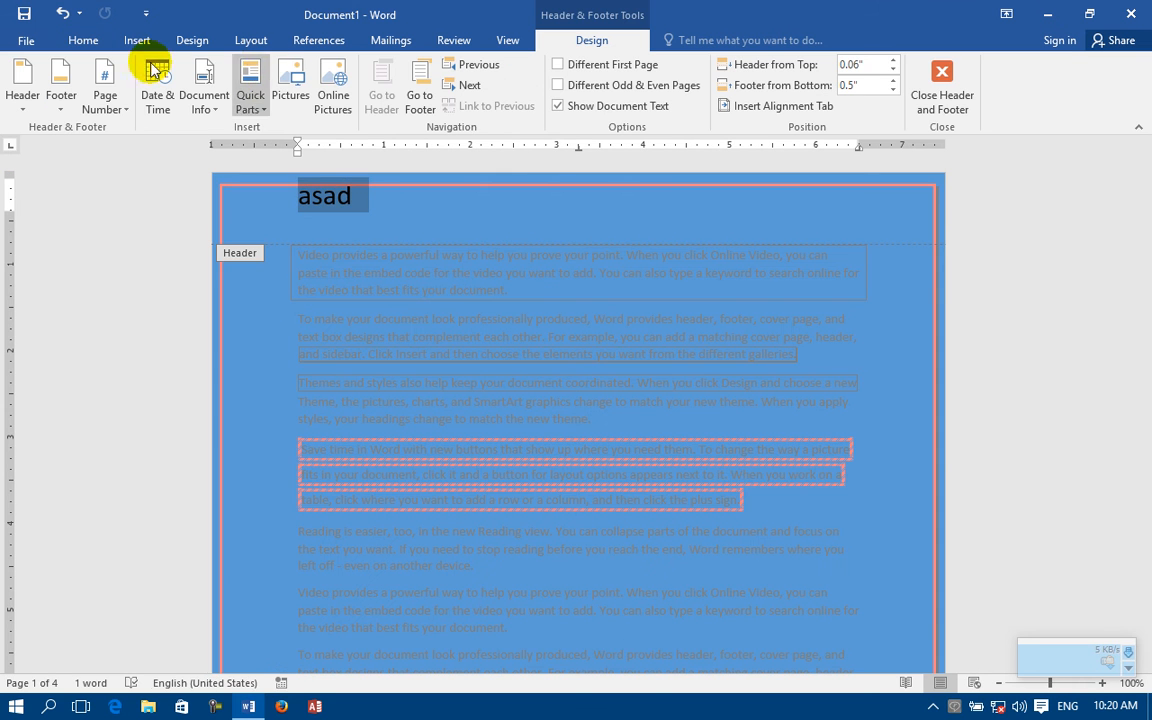
pyautogui.click(85, 44)
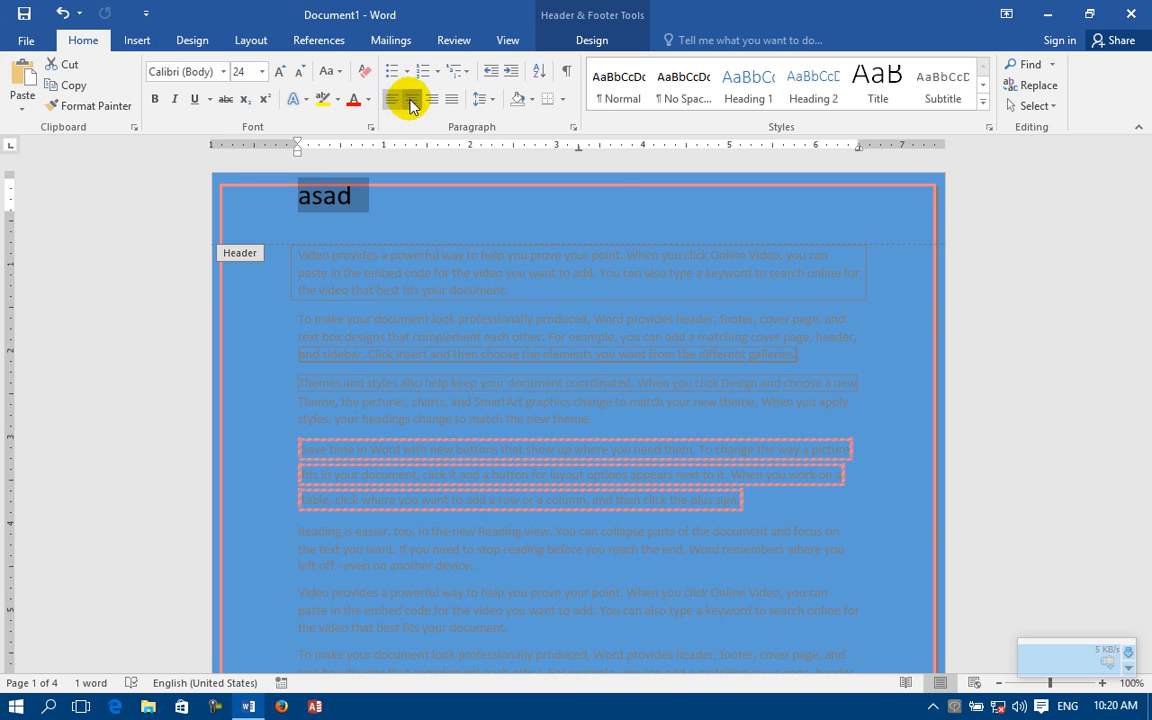
pyautogui.click(410, 104)
pyautogui.click(280, 72)
pyautogui.click(280, 72)
pyautogui.click(280, 72)
pyautogui.click(280, 72)
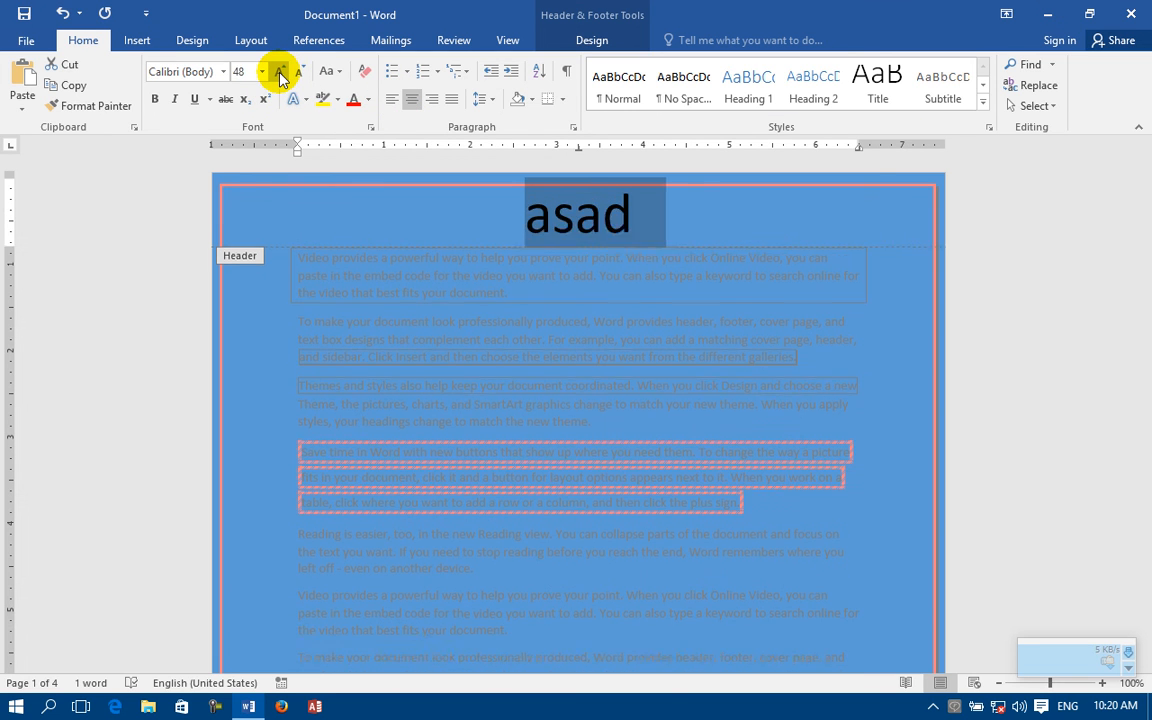
pyautogui.click(280, 72)
pyautogui.click(299, 72)
pyautogui.click(303, 74)
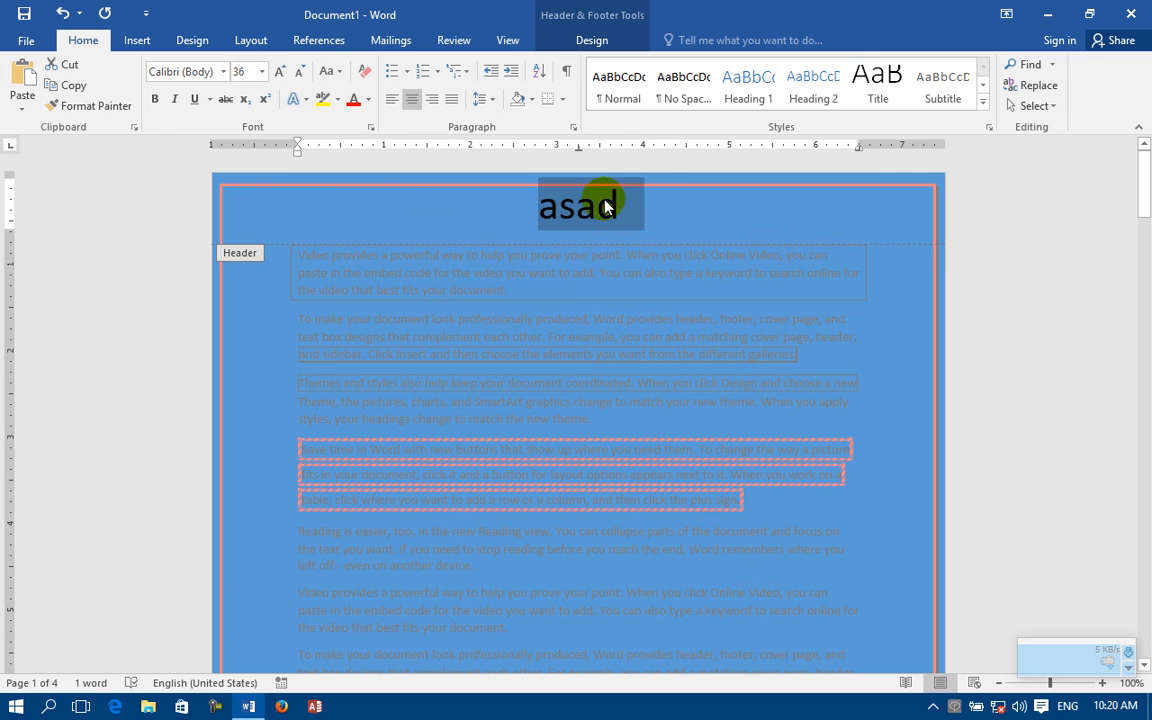
pyautogui.doubleClick(708, 213)
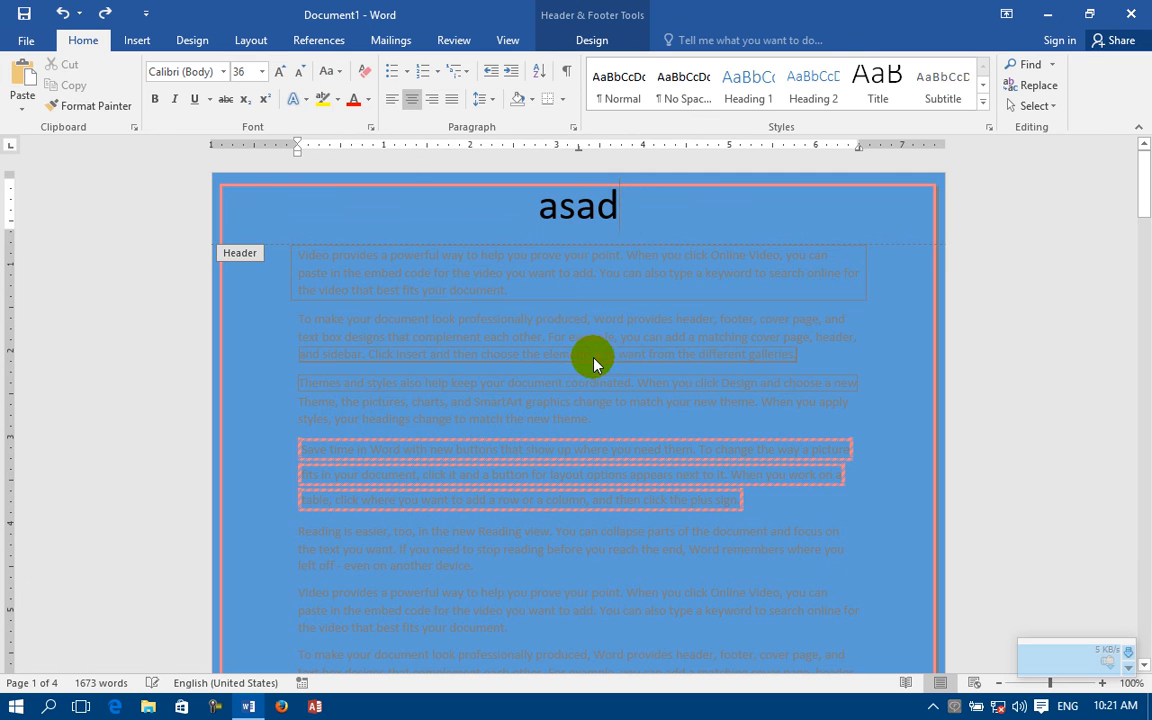
pyautogui.doubleClick(593, 362)
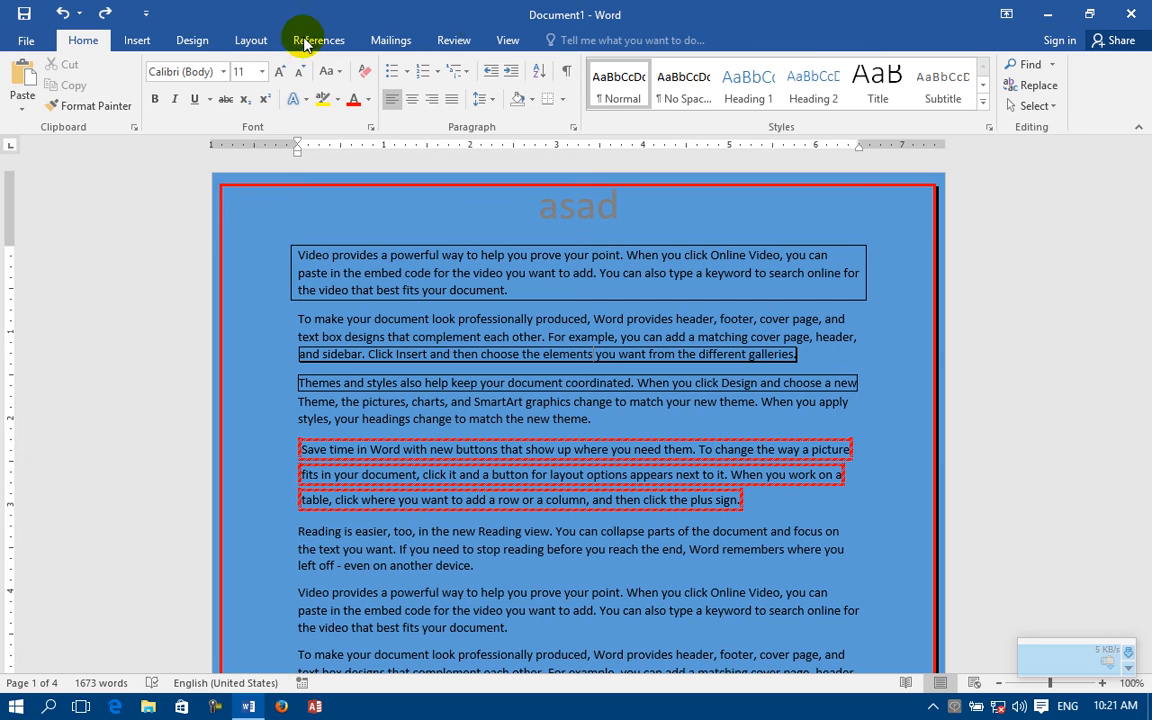
# Step: Set the page border to always display in front and apply it to the whole document
pyautogui.click(193, 40)
pyautogui.click(1095, 97)
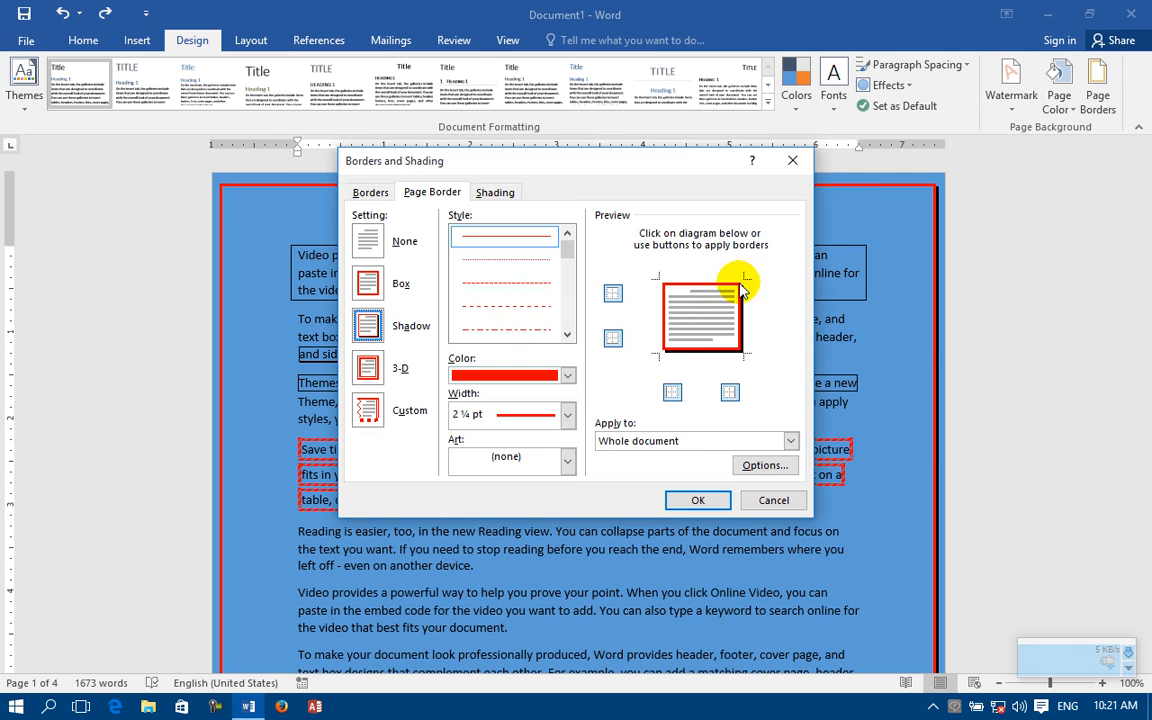
pyautogui.click(765, 465)
pyautogui.click(525, 424)
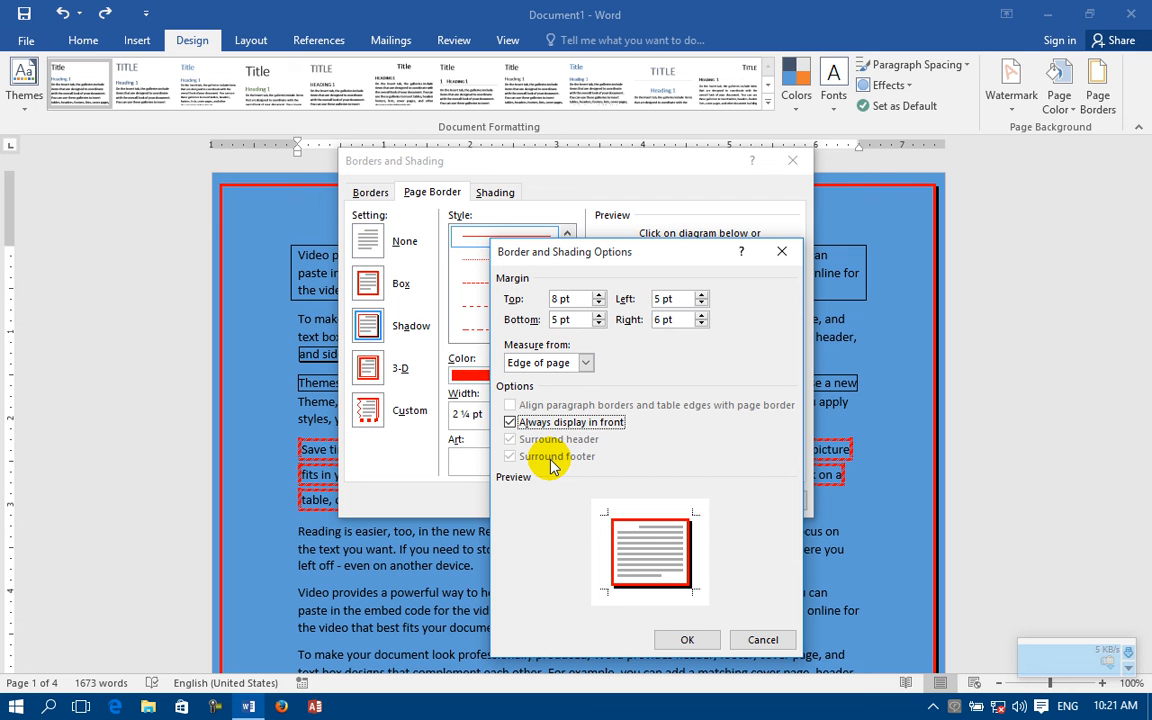
pyautogui.click(687, 638)
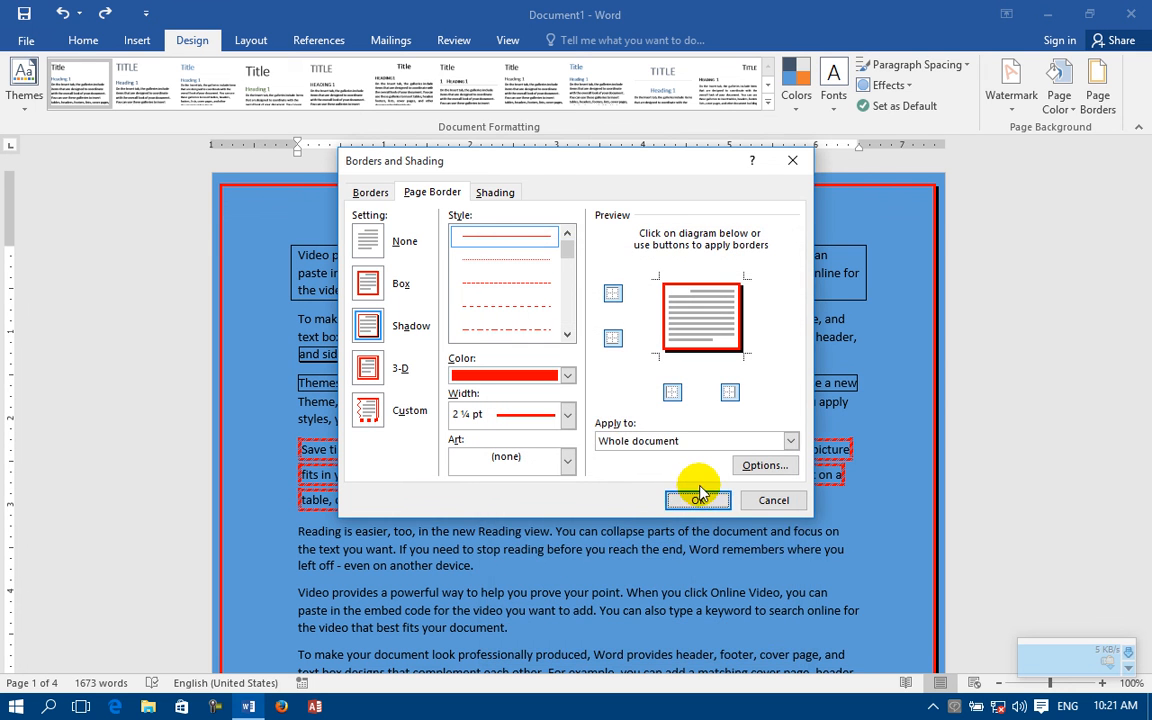
pyautogui.click(698, 498)
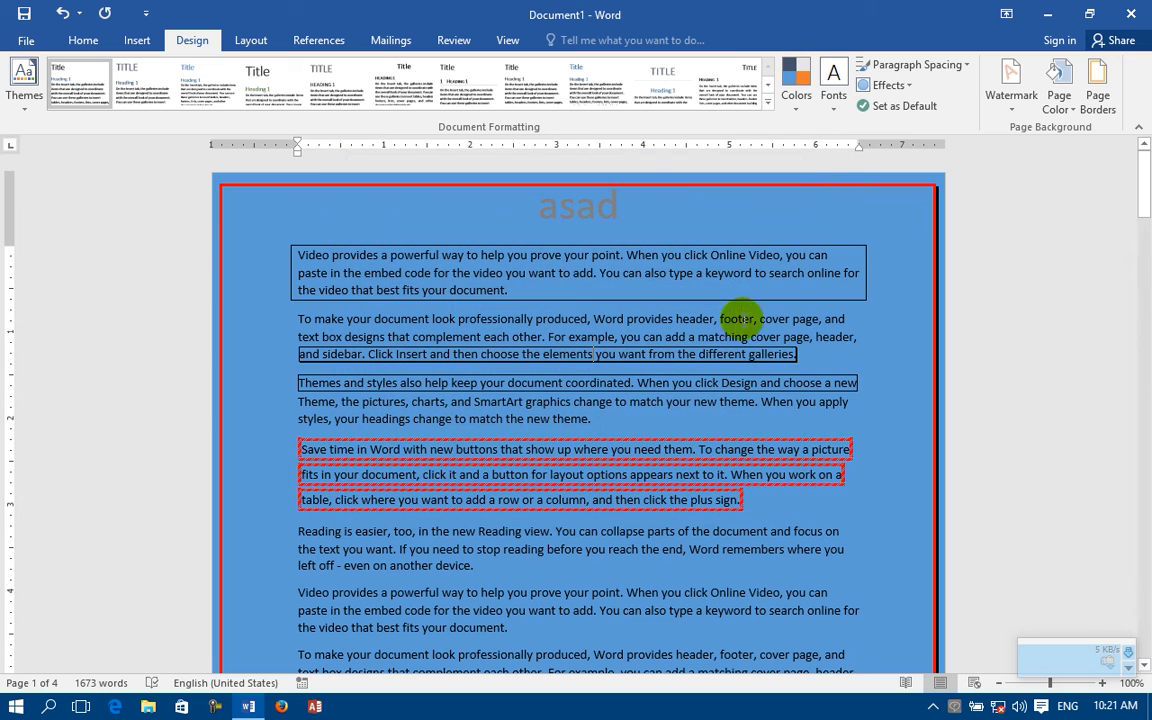
# Step: Look at the paragraph shading settings and leave them without changing anything
pyautogui.click(1097, 90)
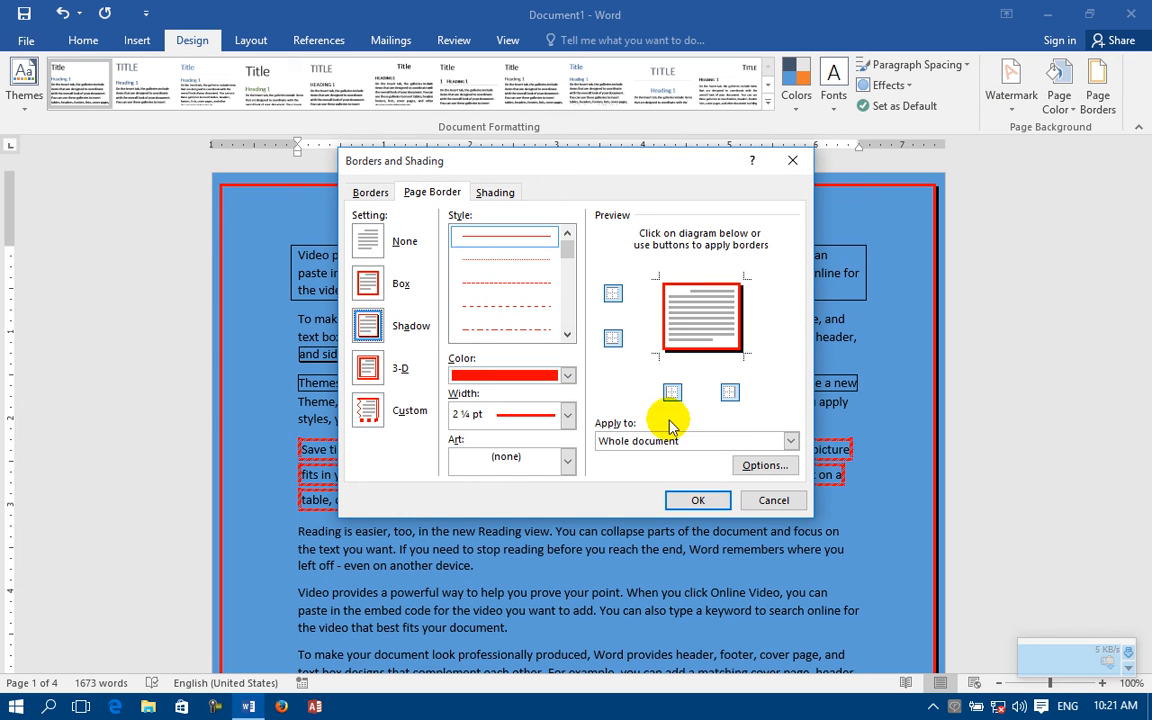
pyautogui.click(495, 193)
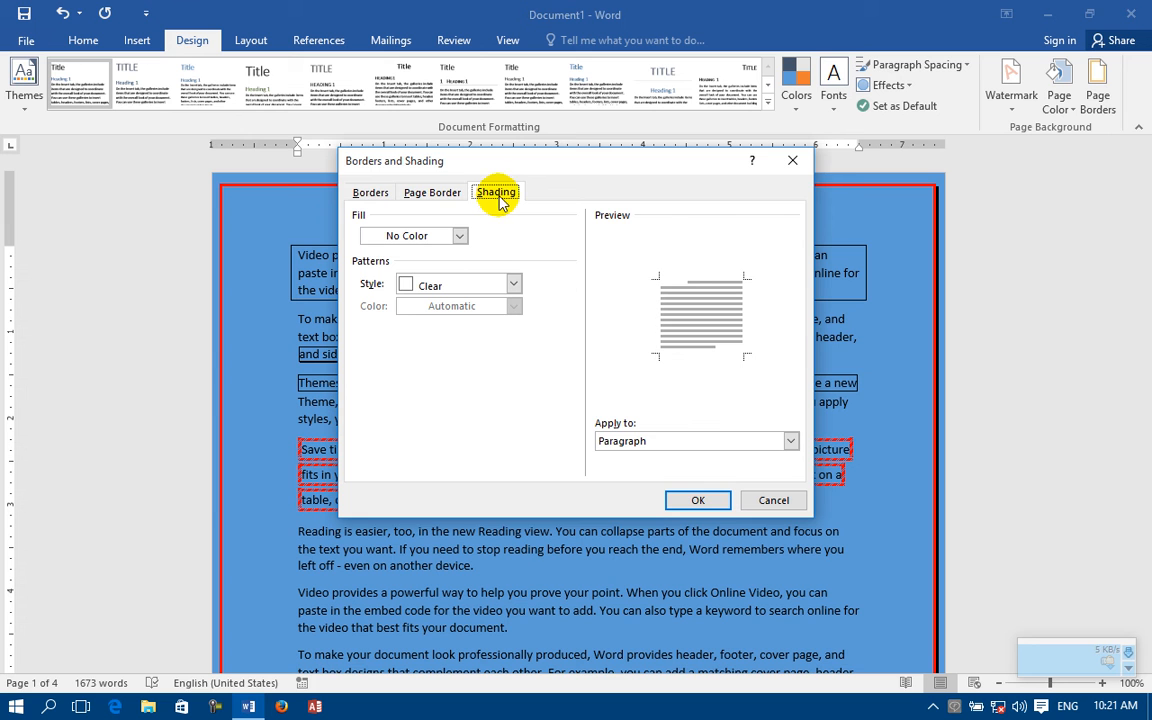
pyautogui.click(794, 161)
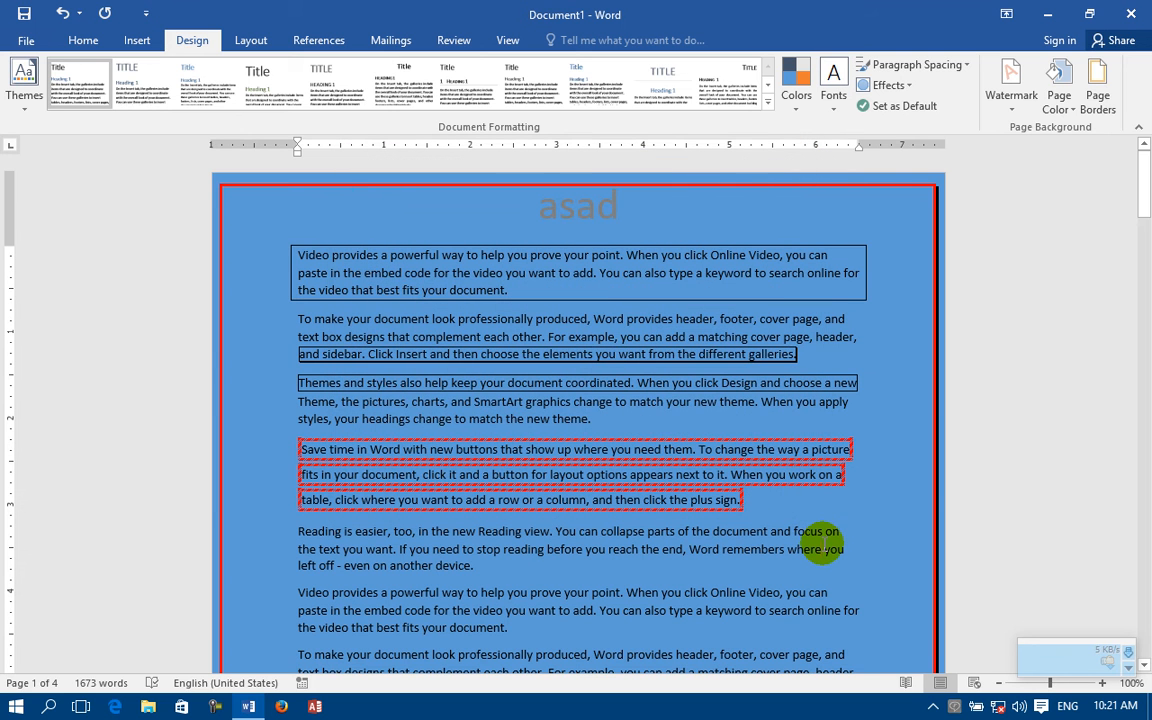
# Step: Close the document without saving it and create a new blank document
pyautogui.hotkey('alt', 'F4')
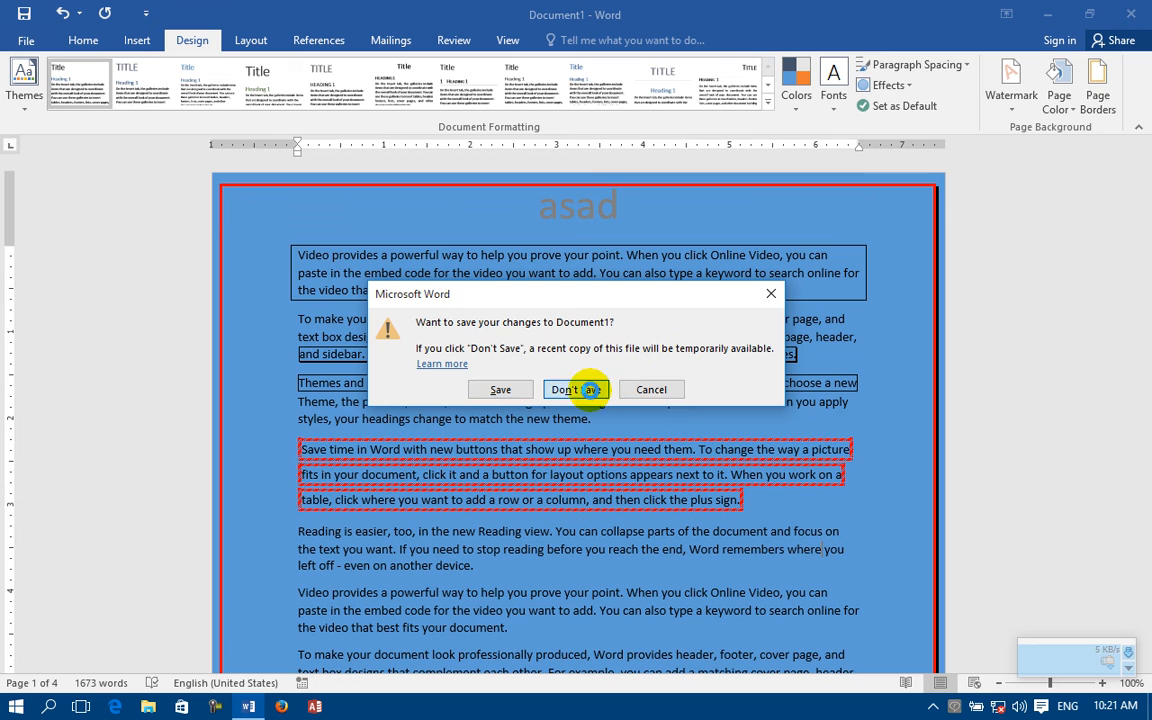
pyautogui.click(589, 390)
pyautogui.hotkey('ctrl', 'n')
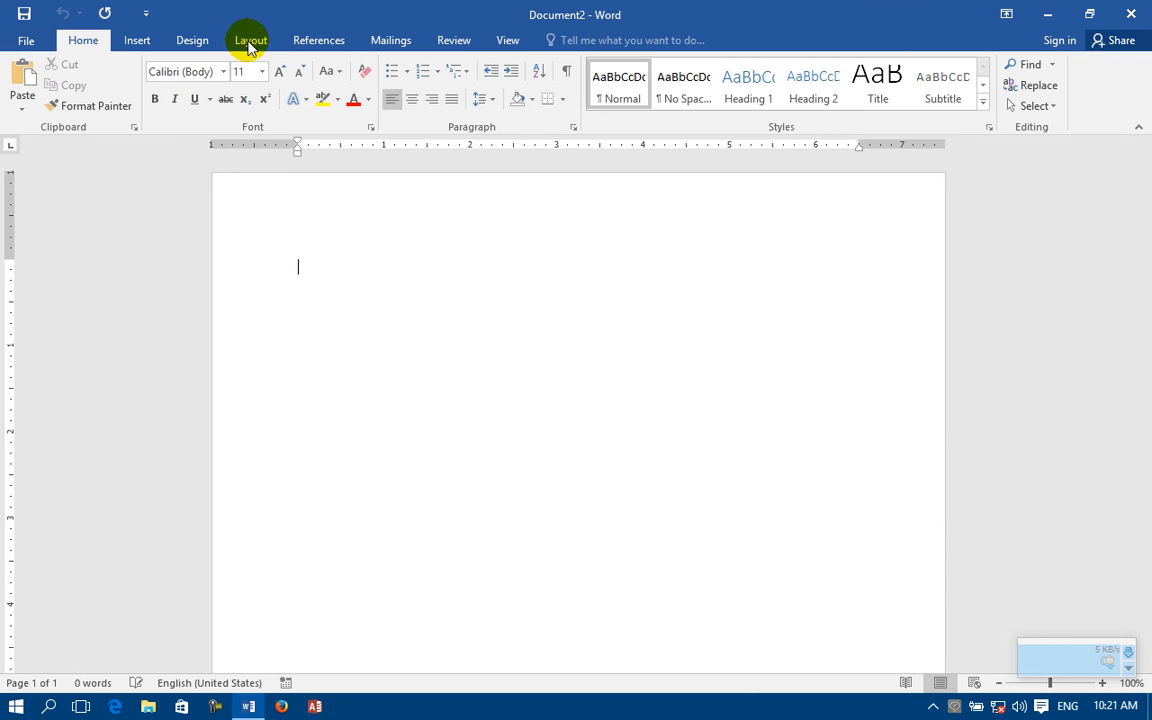
# Step: Shade the empty first paragraph with a darker blue fill from the theme colors
pyautogui.click(185, 41)
pyautogui.click(1059, 100)
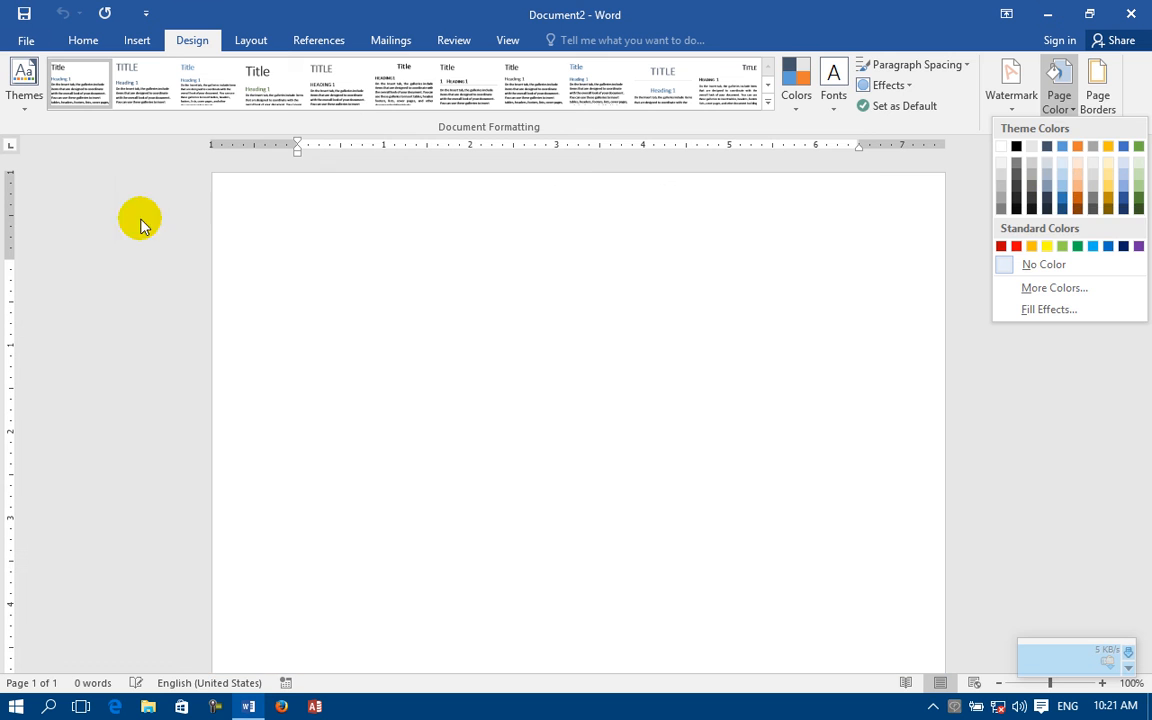
pyautogui.click(296, 288)
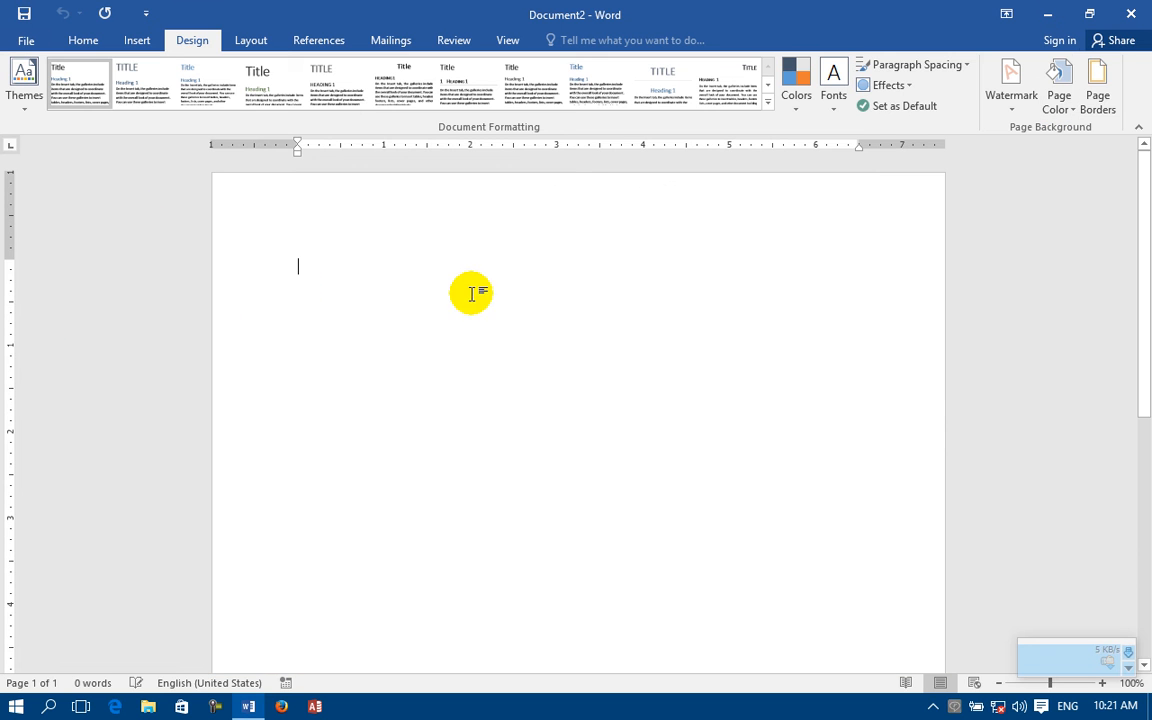
pyautogui.click(1099, 85)
pyautogui.click(492, 194)
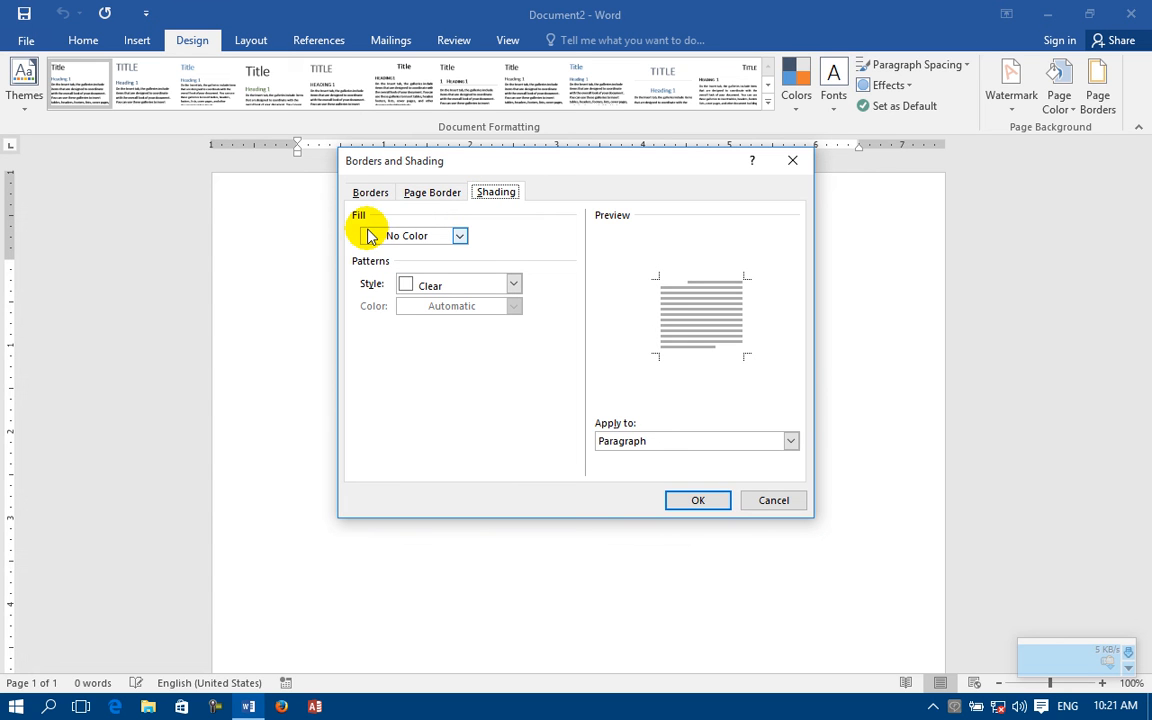
pyautogui.click(430, 240)
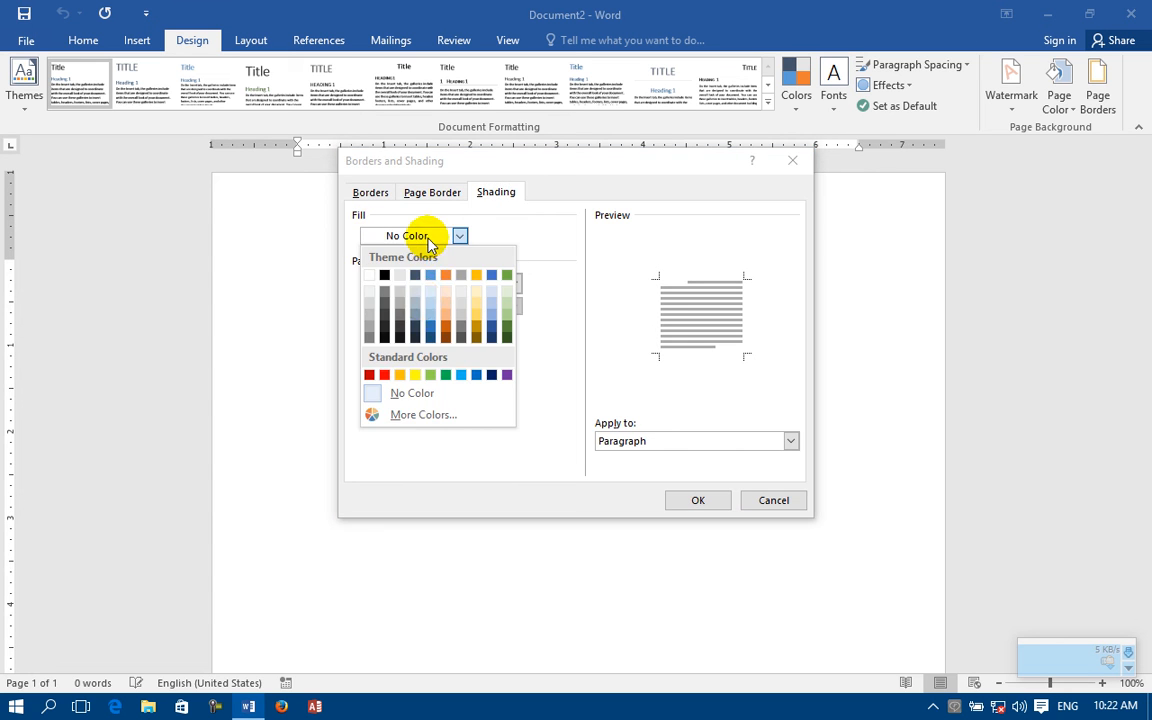
pyautogui.click(430, 322)
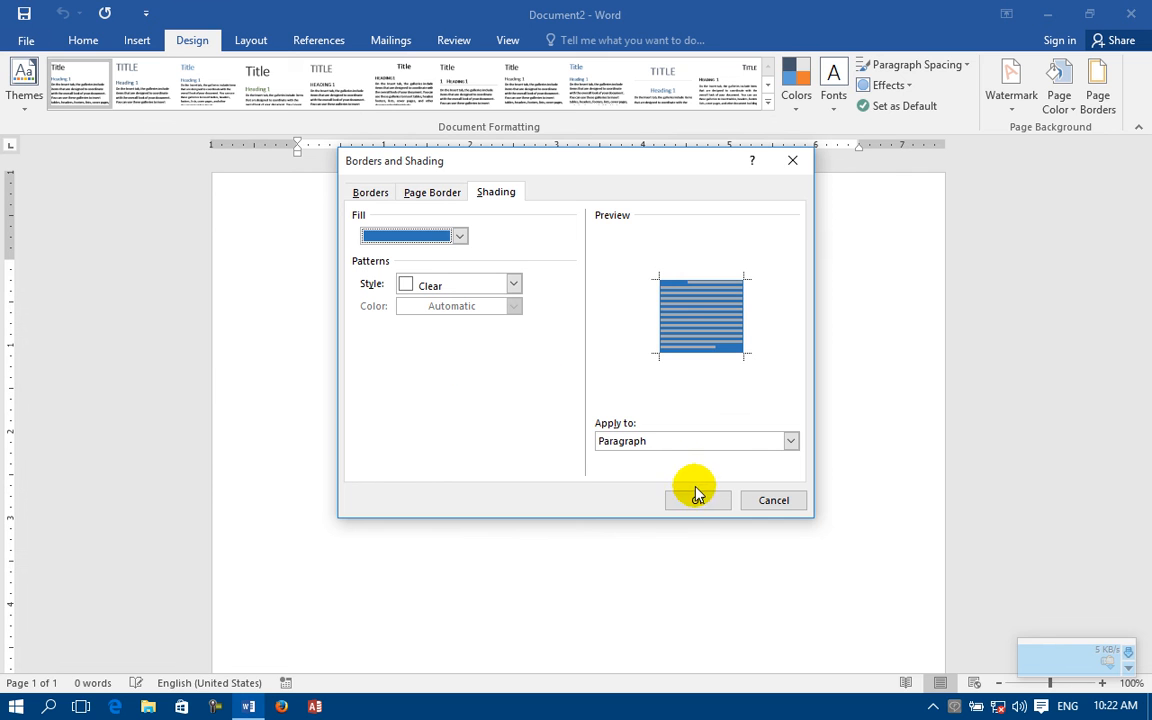
pyautogui.click(697, 497)
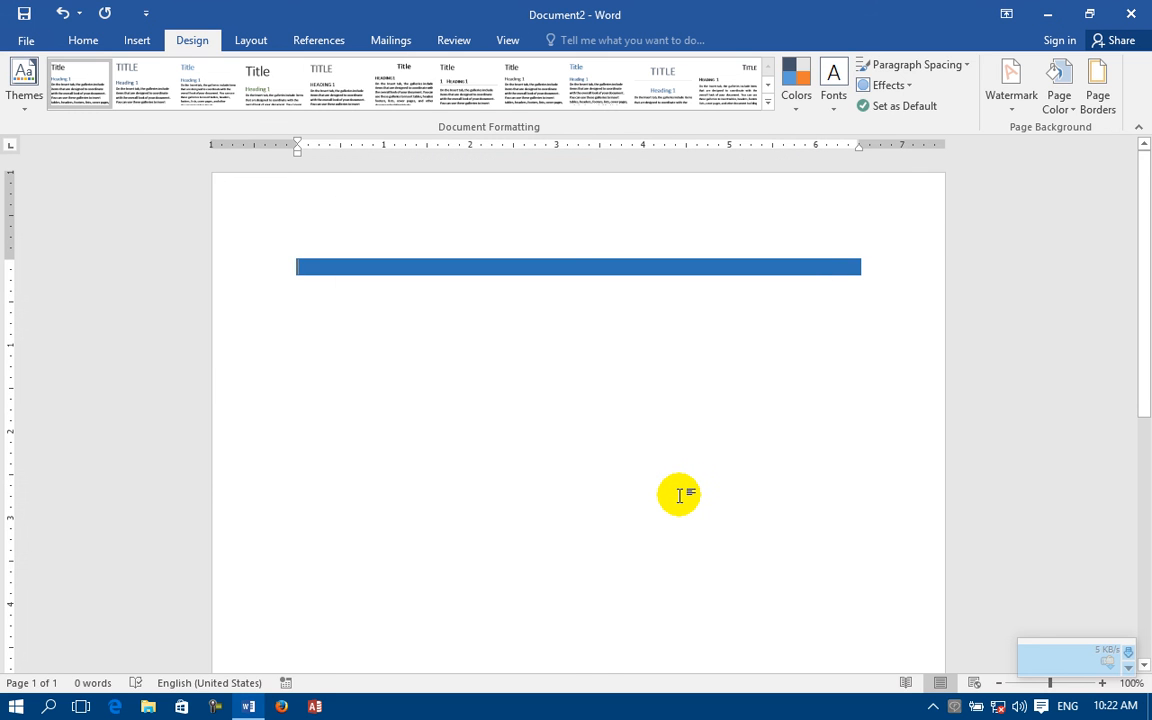
# Step: Add empty shaded paragraphs until they fill the first two pages
pyautogui.press('Return')
pyautogui.press('Return')
pyautogui.press('Return')
pyautogui.press('Return')
pyautogui.press('Return')
pyautogui.press('Return')
pyautogui.press('Return')
pyautogui.press('Return')
pyautogui.press('Return')
pyautogui.press('Return')
pyautogui.press('Return')
pyautogui.press('Return')
pyautogui.press('Return')
pyautogui.press('Return')
pyautogui.press('Return')
pyautogui.press('Return')
pyautogui.press('Return')
pyautogui.press('Return')
pyautogui.press('Return')
pyautogui.press('Return')
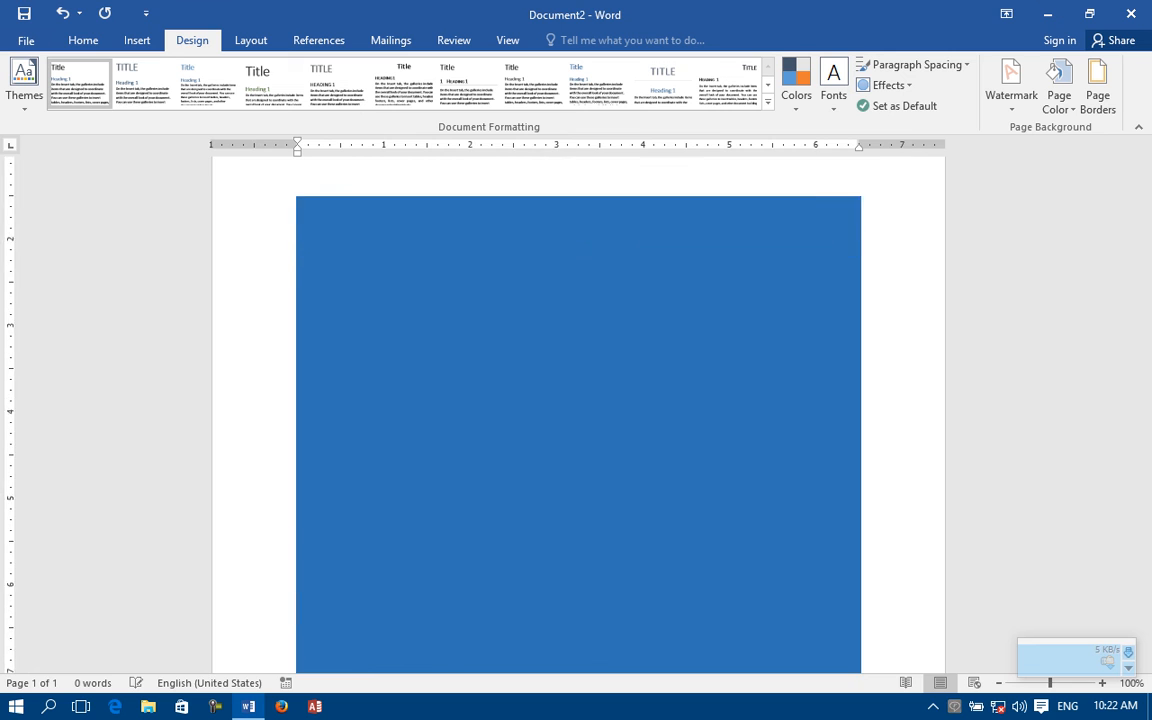
pyautogui.press('Return')
pyautogui.press('Return')
pyautogui.press('Return')
pyautogui.press('Return')
pyautogui.press('Return')
pyautogui.press('Return')
pyautogui.press('Return')
pyautogui.press('Return')
pyautogui.press('Return')
pyautogui.press('Return')
pyautogui.press('Return')
pyautogui.press('Return')
pyautogui.press('Return')
pyautogui.press('Return')
pyautogui.press('Return')
pyautogui.press('Return')
pyautogui.press('Return')
pyautogui.press('Return')
pyautogui.press('Return')
pyautogui.press('Return')
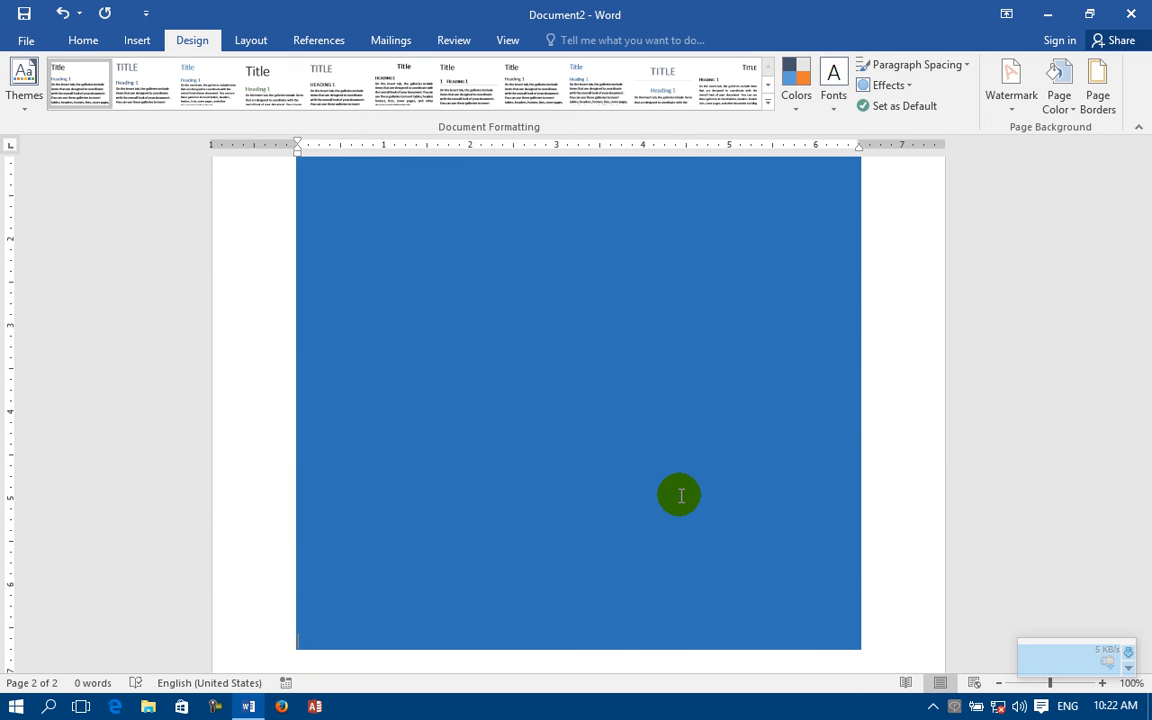
# Step: Change the shading fill of all the empty paragraphs to a darker orange theme color
pyautogui.scroll(10, 680, 495)
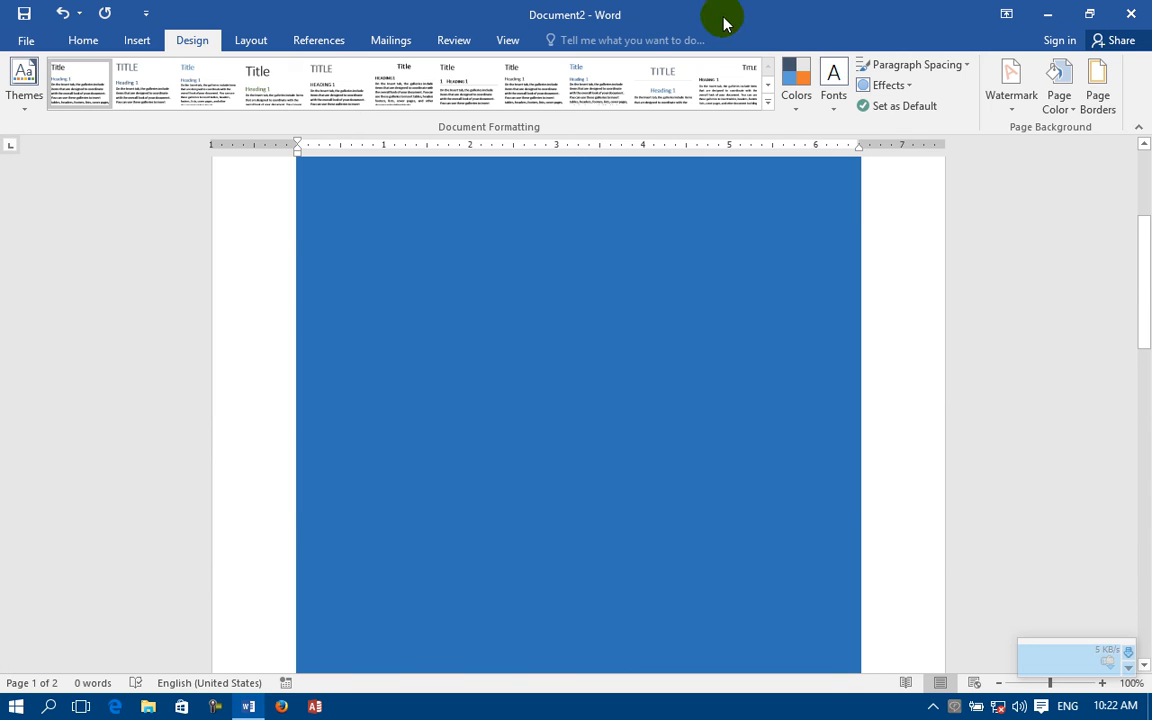
pyautogui.scroll(2, 738, 85)
pyautogui.click(191, 40)
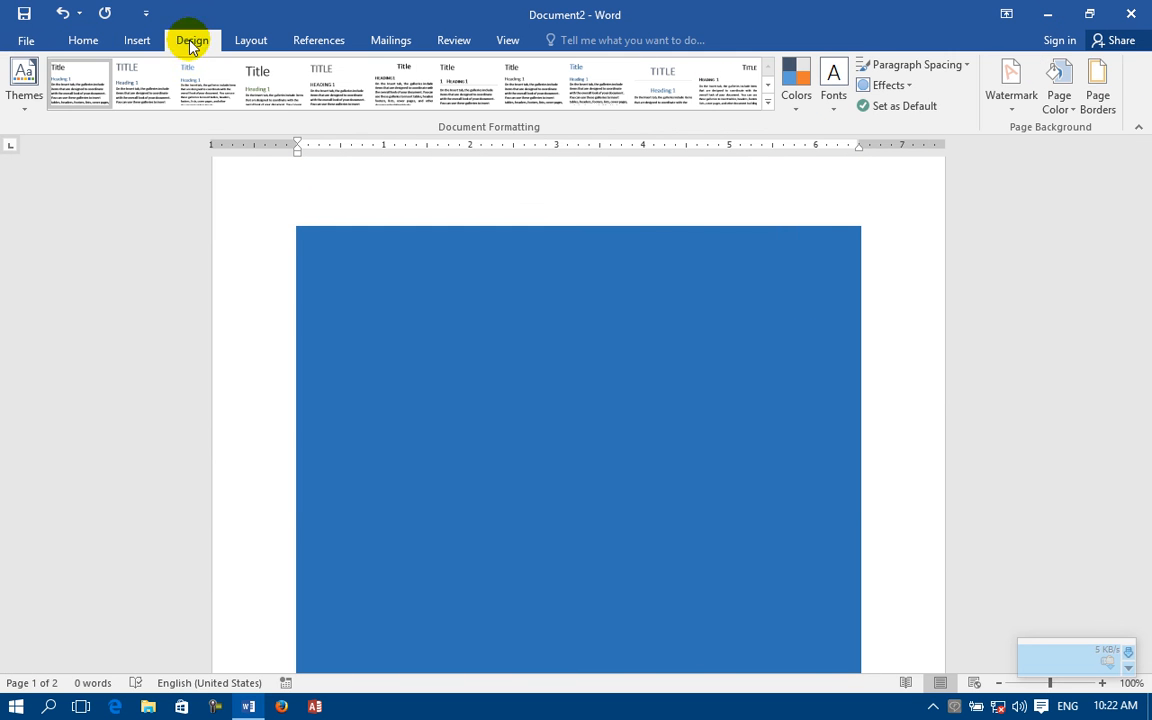
pyautogui.click(1100, 80)
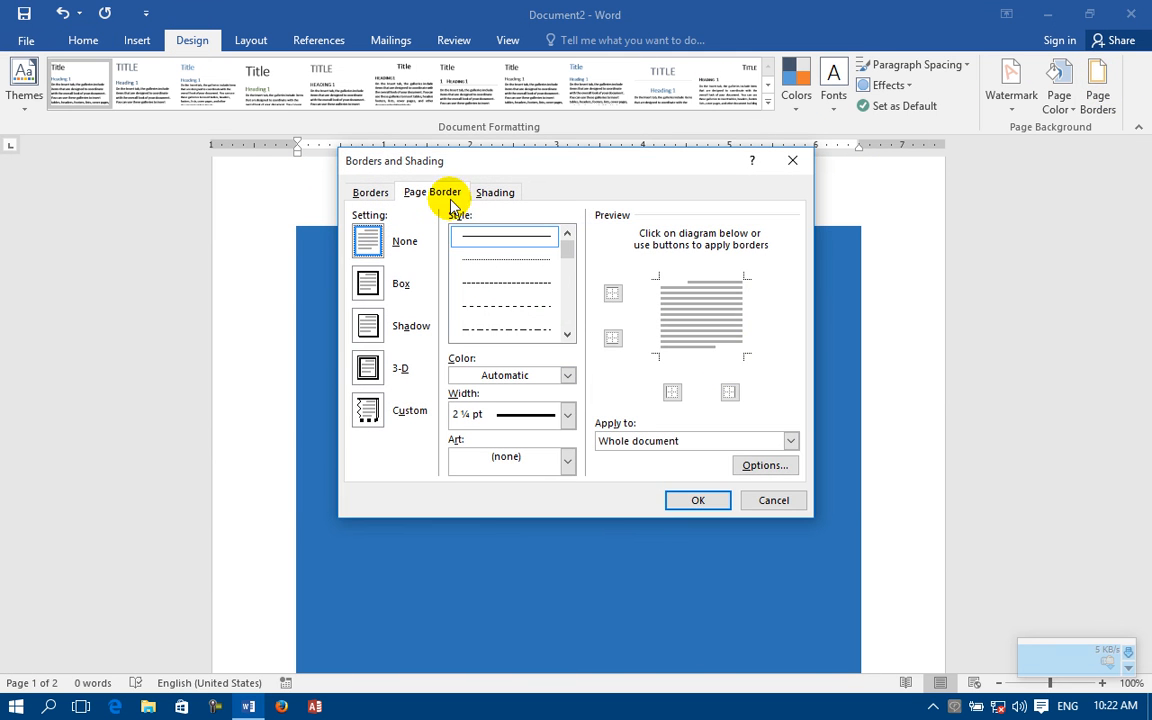
pyautogui.click(500, 193)
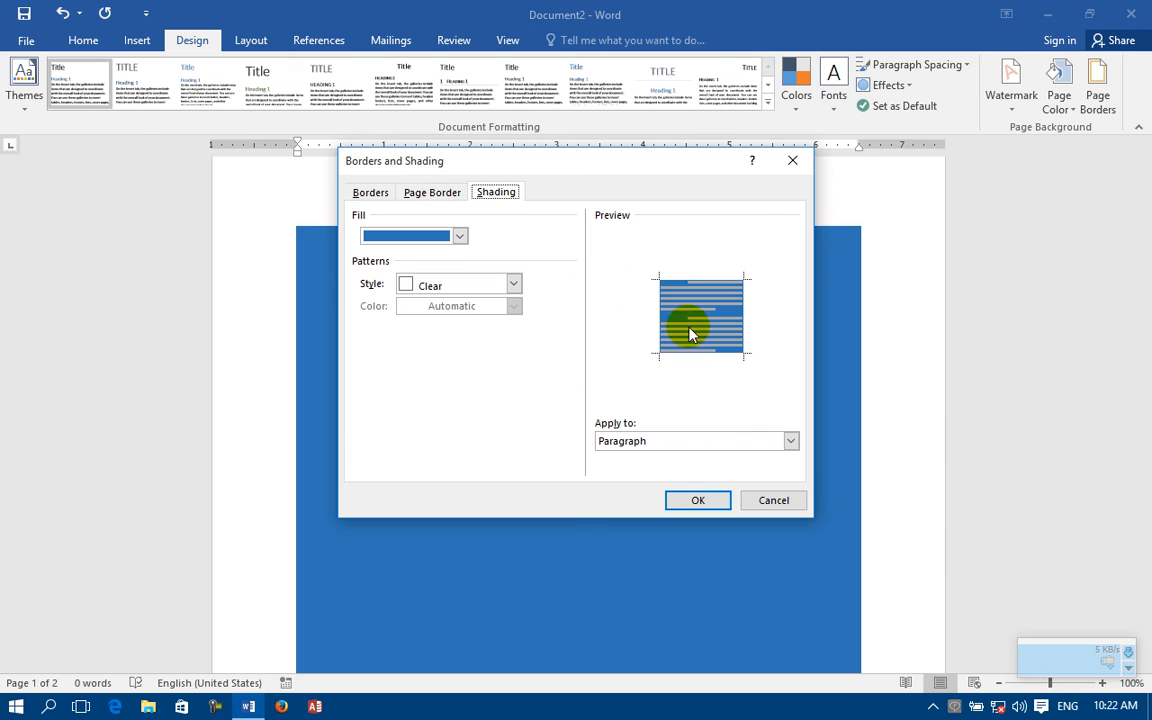
pyautogui.click(459, 235)
pyautogui.click(441, 322)
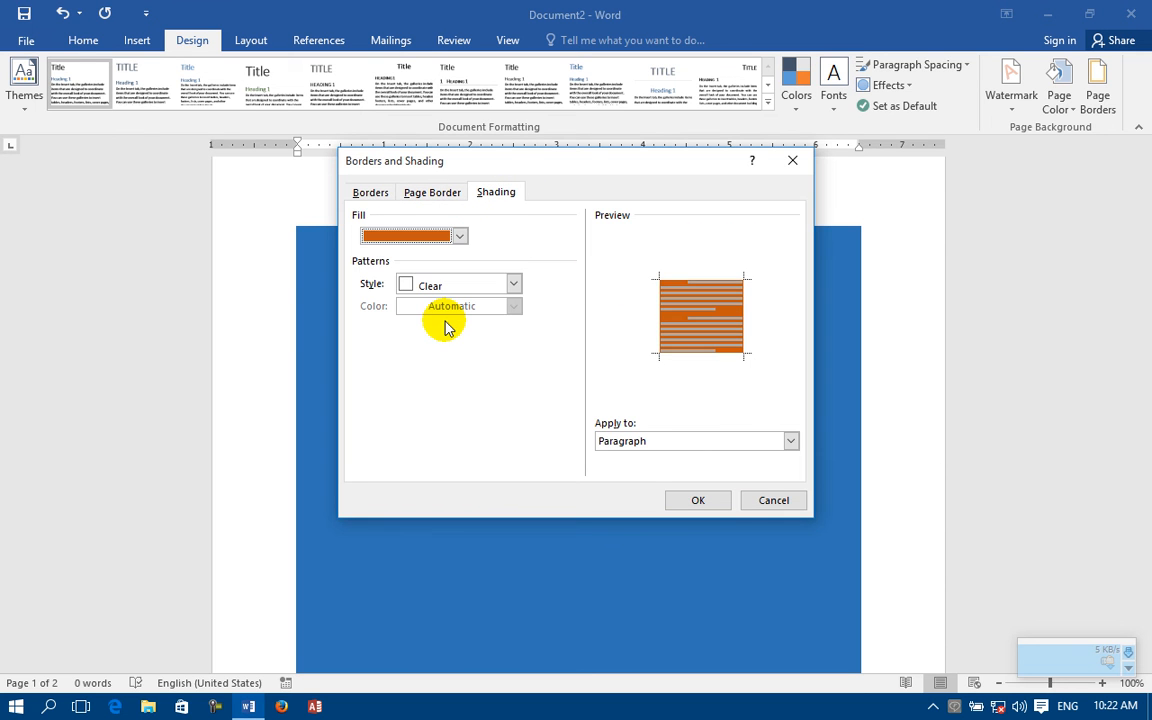
pyautogui.click(715, 499)
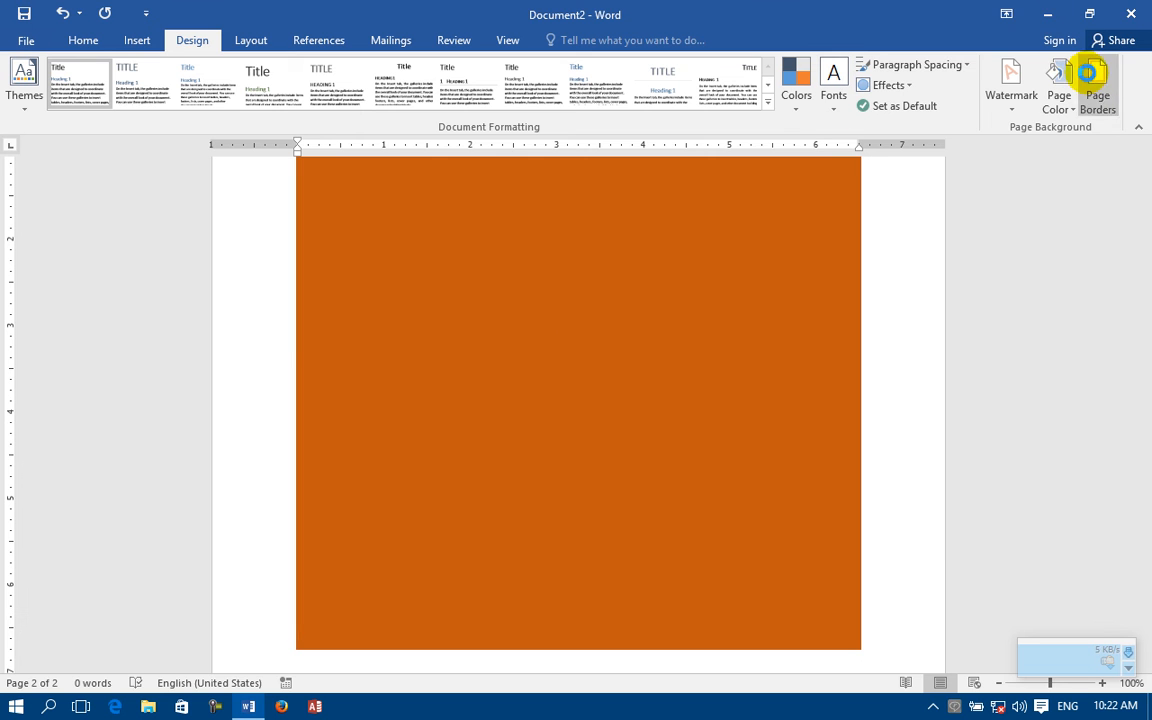
# Step: Add a 20% pattern in dark blue-gray to the shading of the empty paragraphs
pyautogui.click(1097, 85)
pyautogui.click(500, 196)
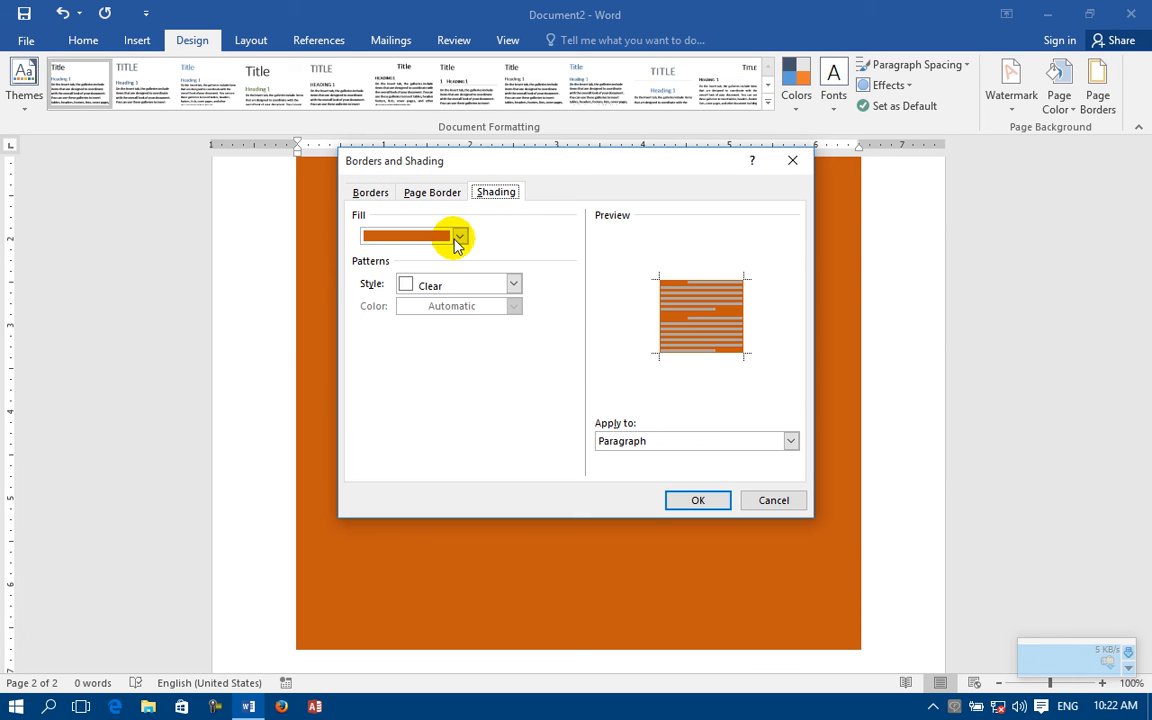
pyautogui.click(420, 286)
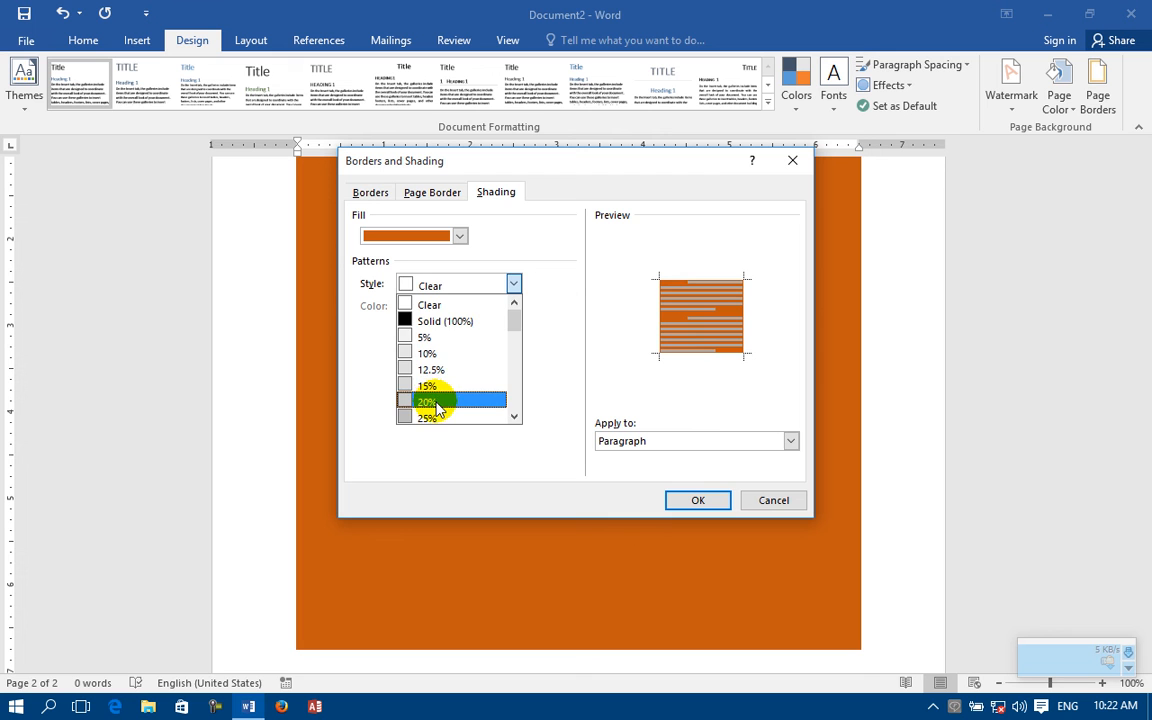
pyautogui.click(437, 402)
pyautogui.click(447, 309)
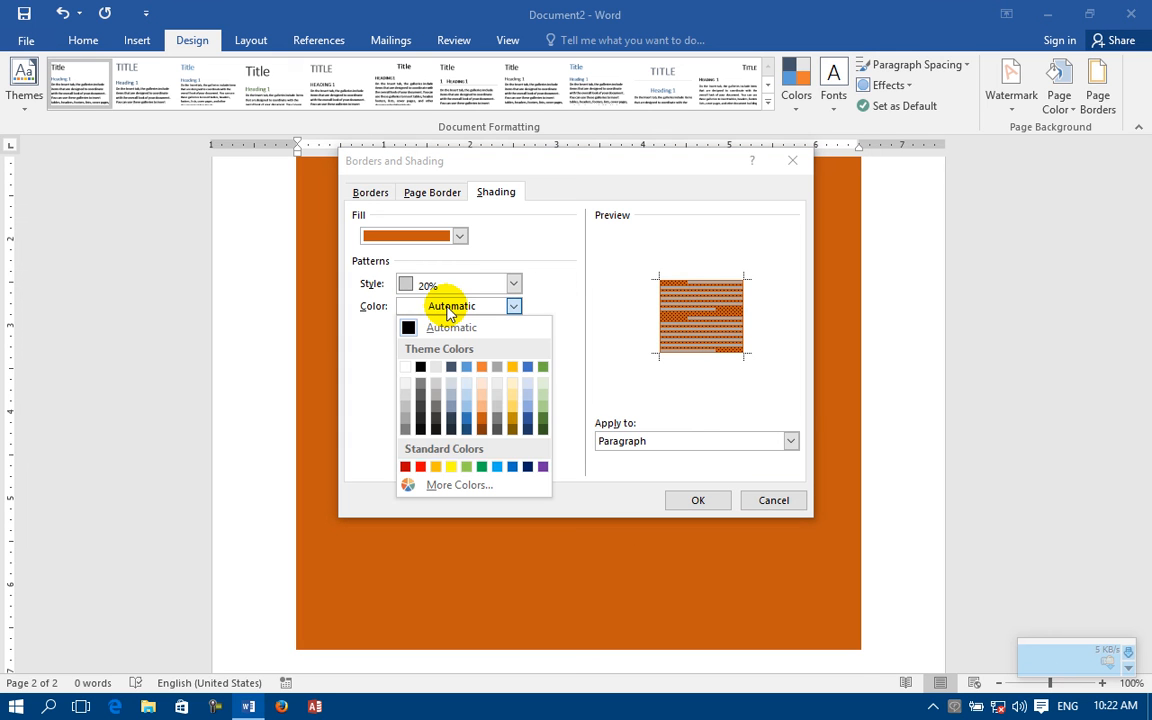
pyautogui.click(449, 431)
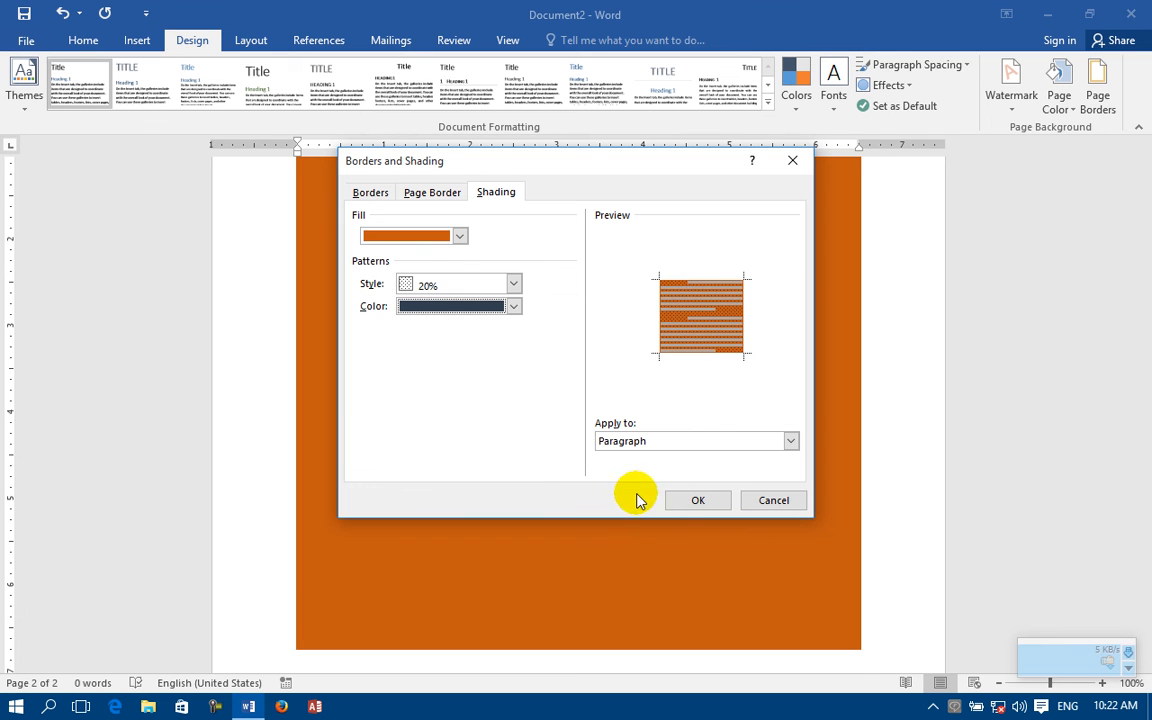
pyautogui.click(690, 500)
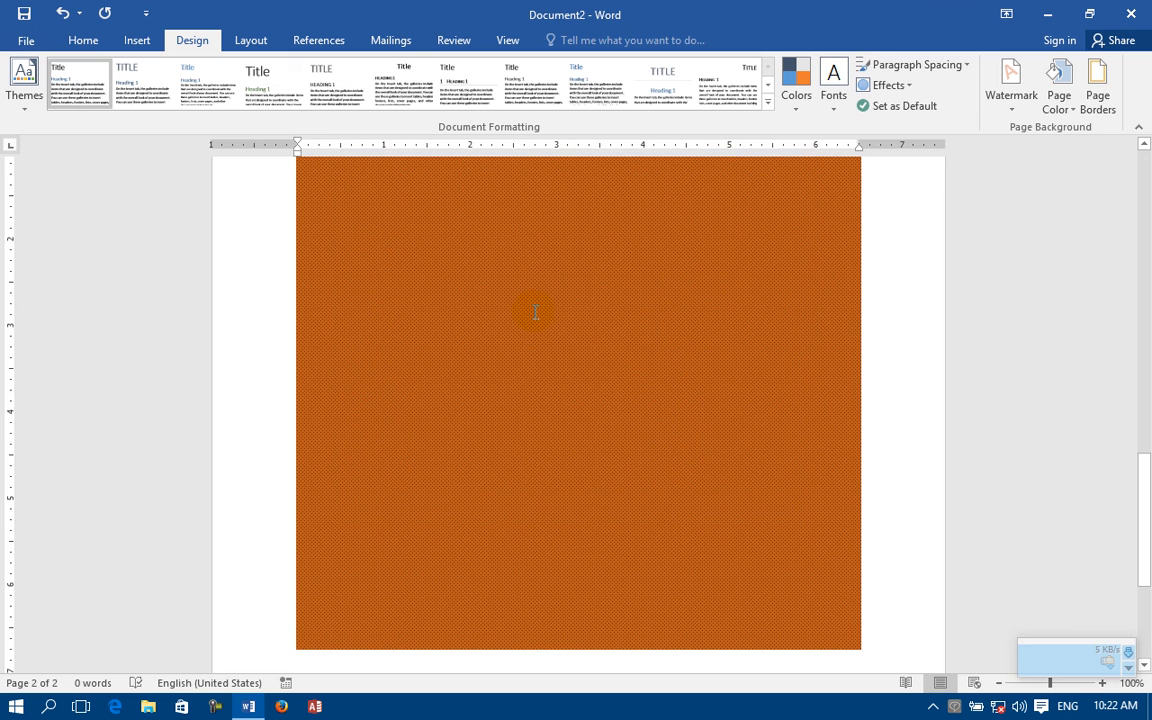
# Step: Change the paragraph shading to a yellow fill with a 50% pattern in light blue
pyautogui.click(1097, 90)
pyautogui.click(493, 193)
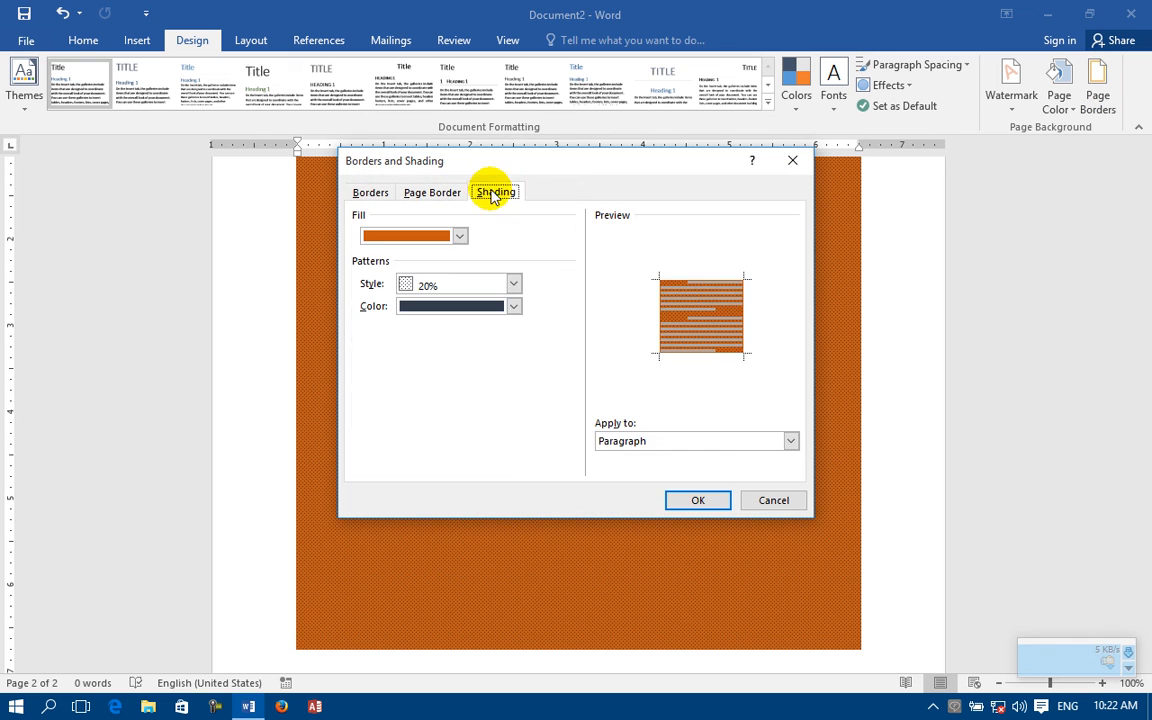
pyautogui.click(459, 236)
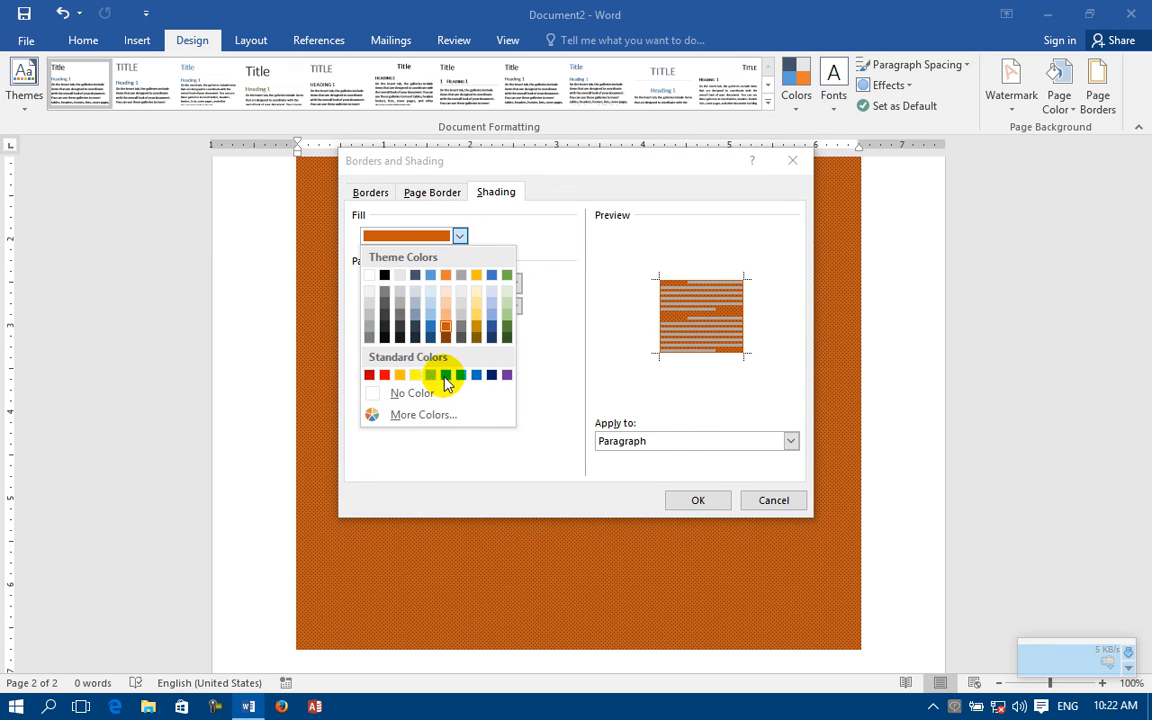
pyautogui.click(415, 374)
pyautogui.click(513, 306)
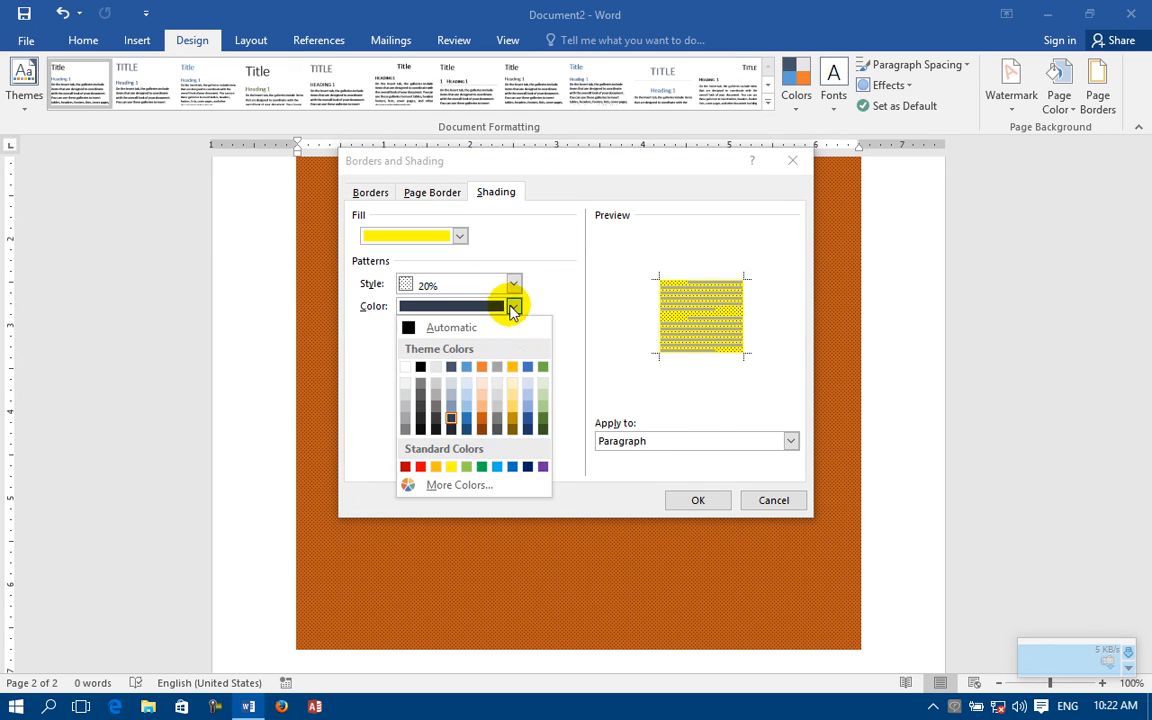
pyautogui.click(497, 466)
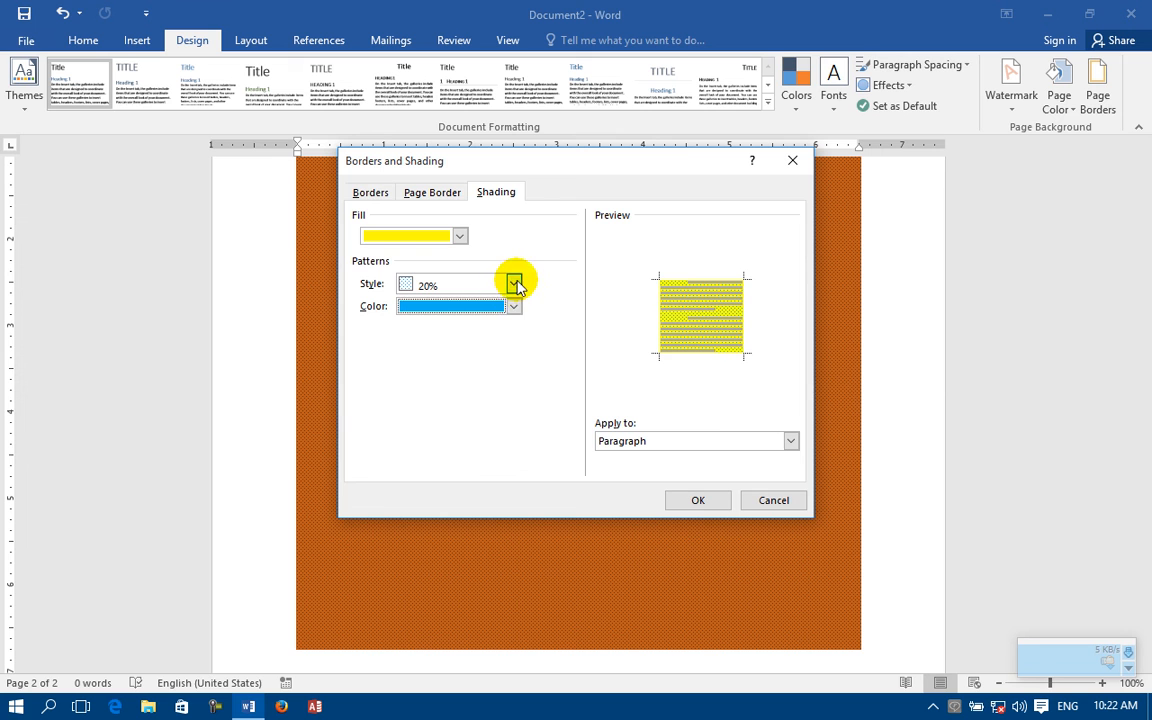
pyautogui.click(513, 285)
pyautogui.scroll(-2, 490, 400)
pyautogui.scroll(-2, 492, 410)
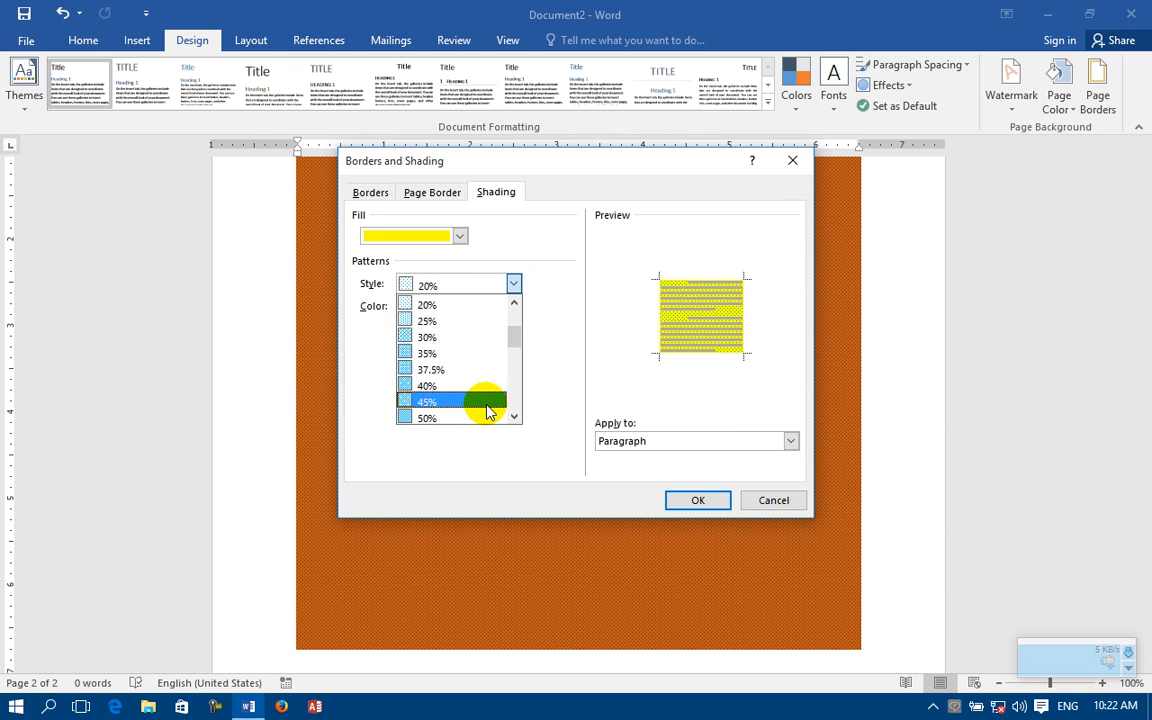
pyautogui.click(412, 401)
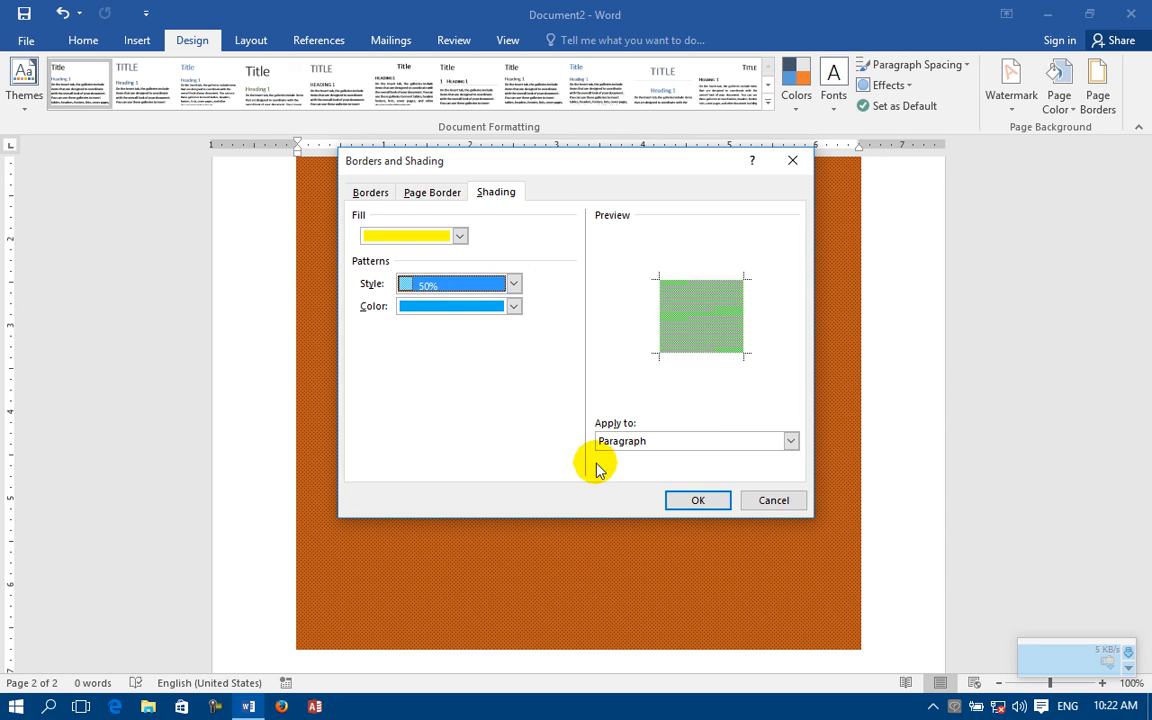
pyautogui.click(669, 497)
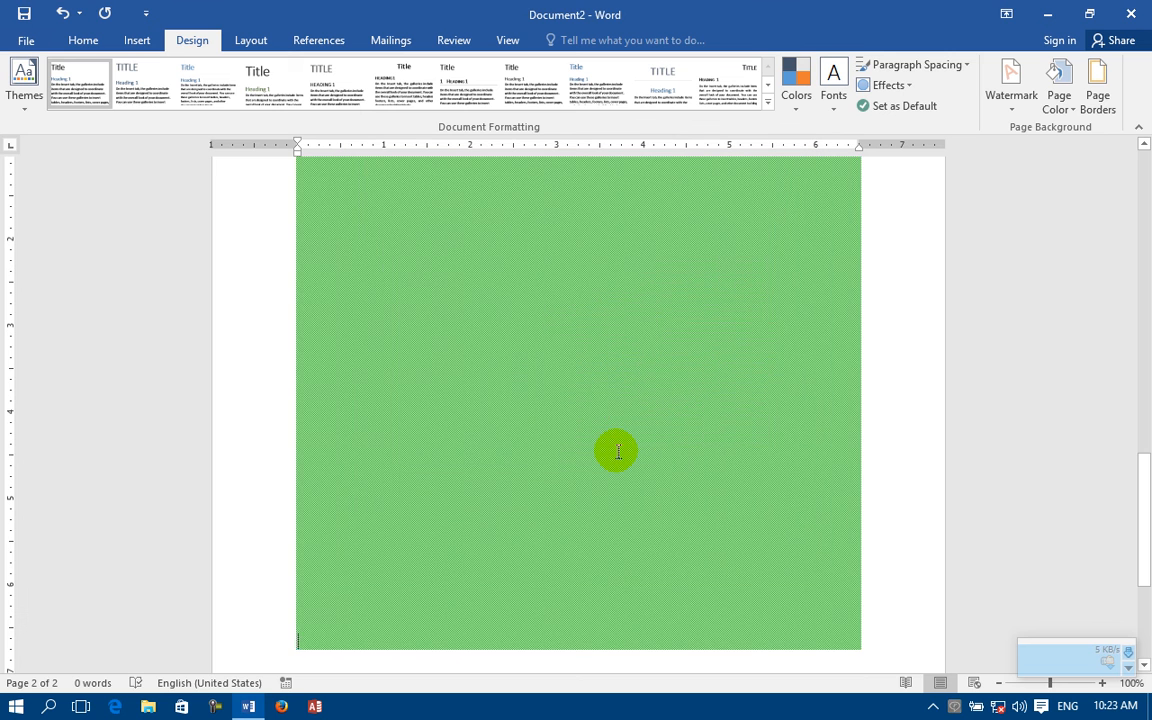
# Step: Remove the pattern from the paragraph shading by setting its style to Clear, keeping the yellow fill
pyautogui.click(1098, 88)
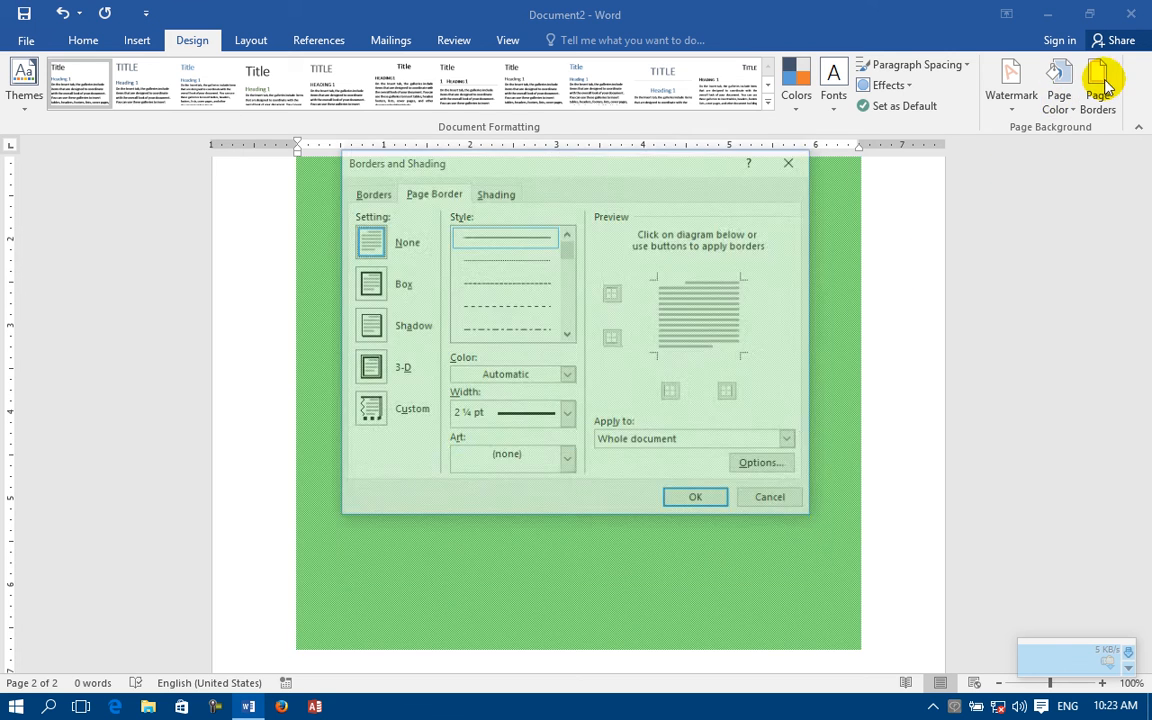
pyautogui.click(497, 194)
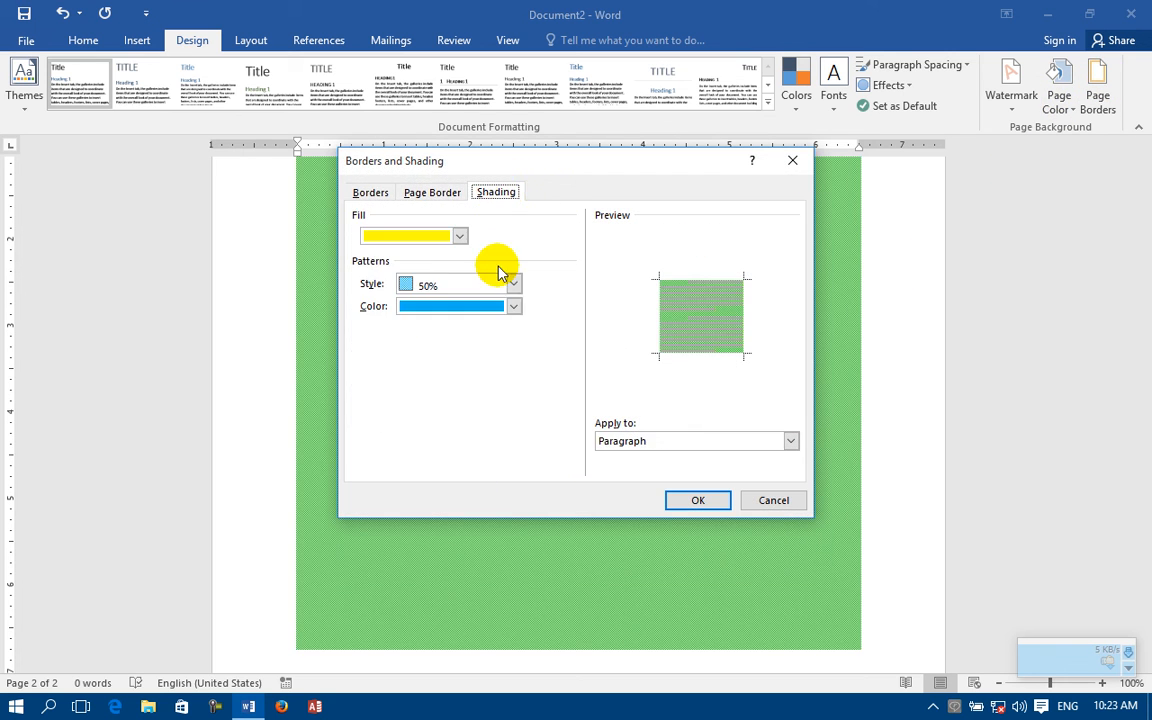
pyautogui.click(437, 287)
pyautogui.click(412, 304)
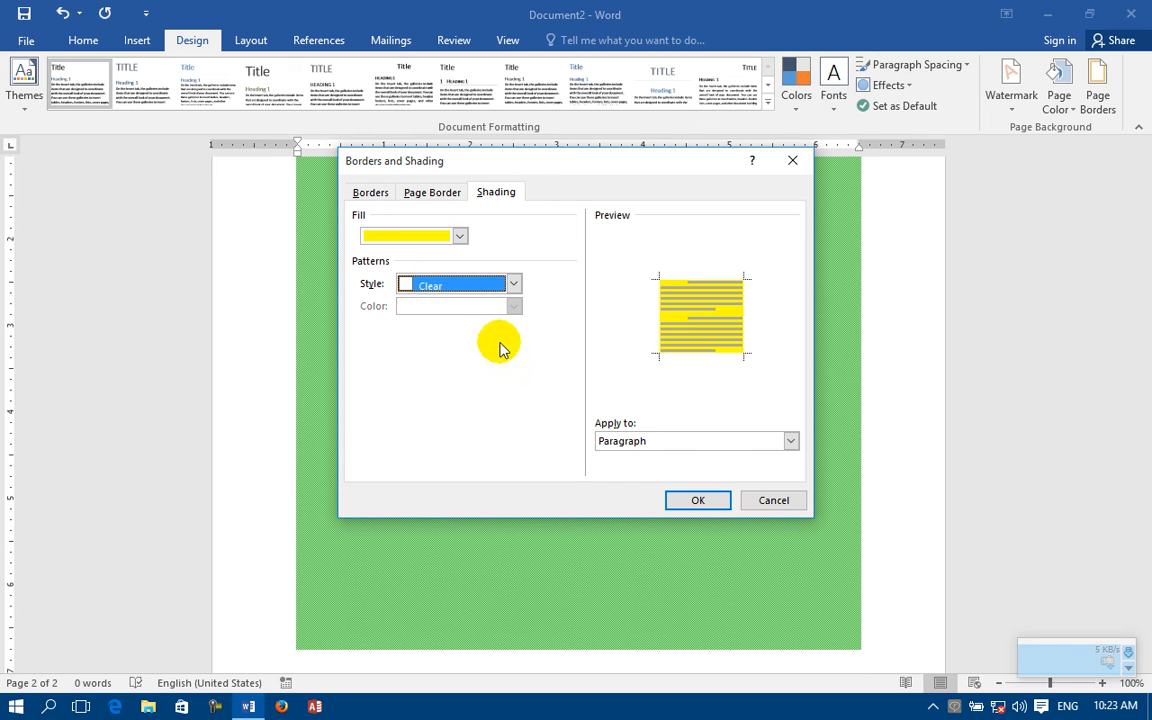
pyautogui.click(712, 501)
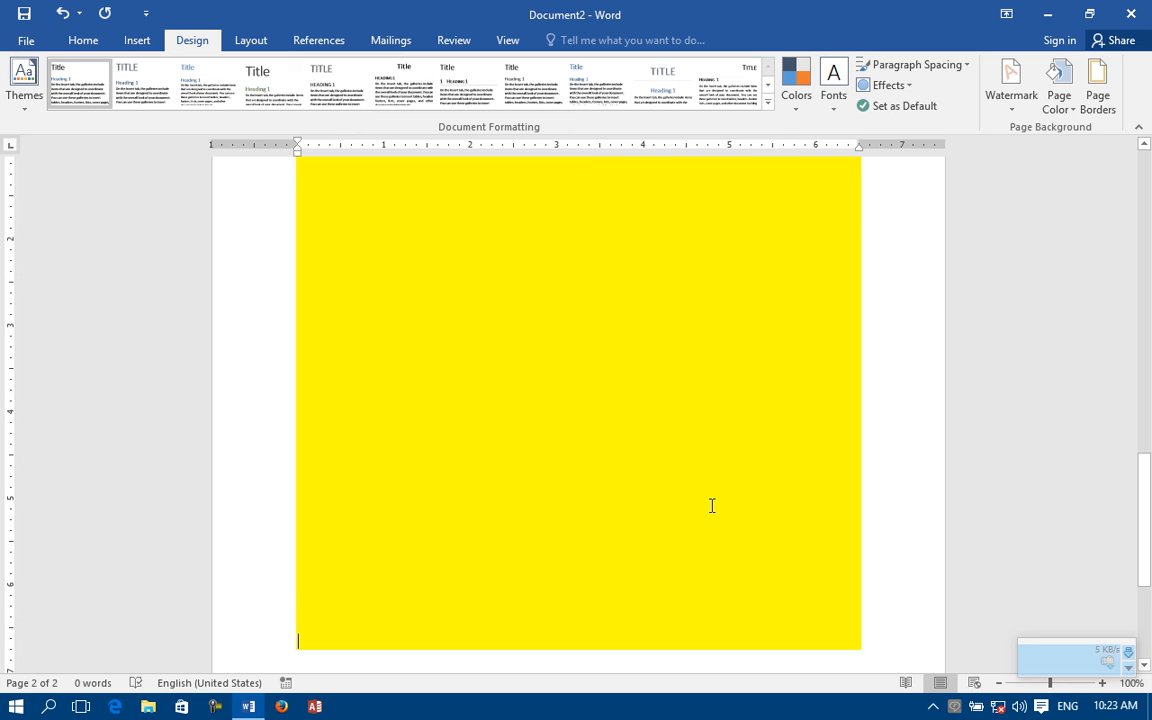
# Step: Add a 20% pattern in dark blue to the yellow shading, applied to the paragraph
pyautogui.click(1097, 80)
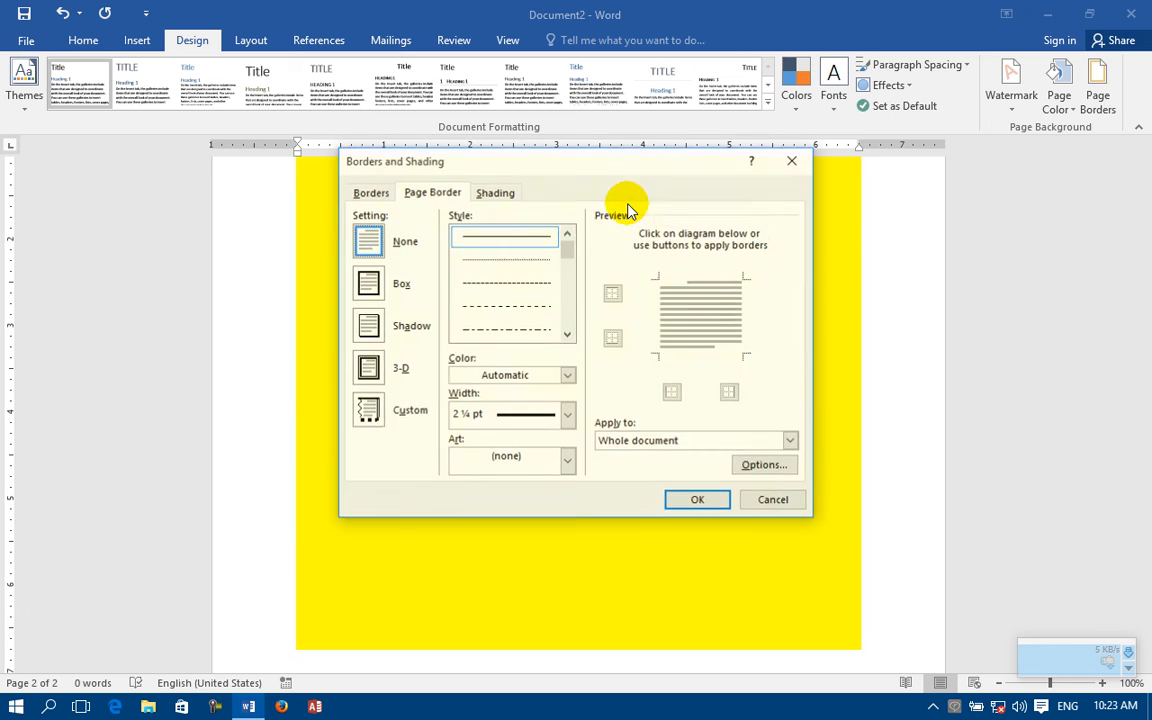
pyautogui.click(500, 192)
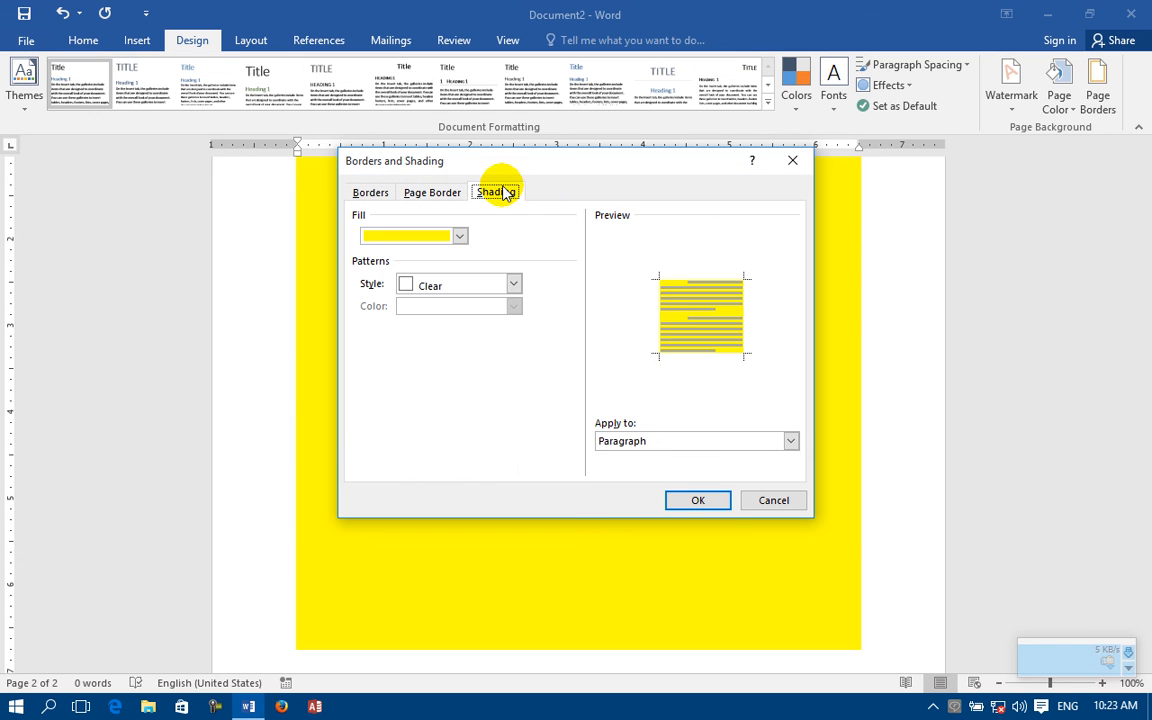
pyautogui.click(404, 287)
pyautogui.click(446, 405)
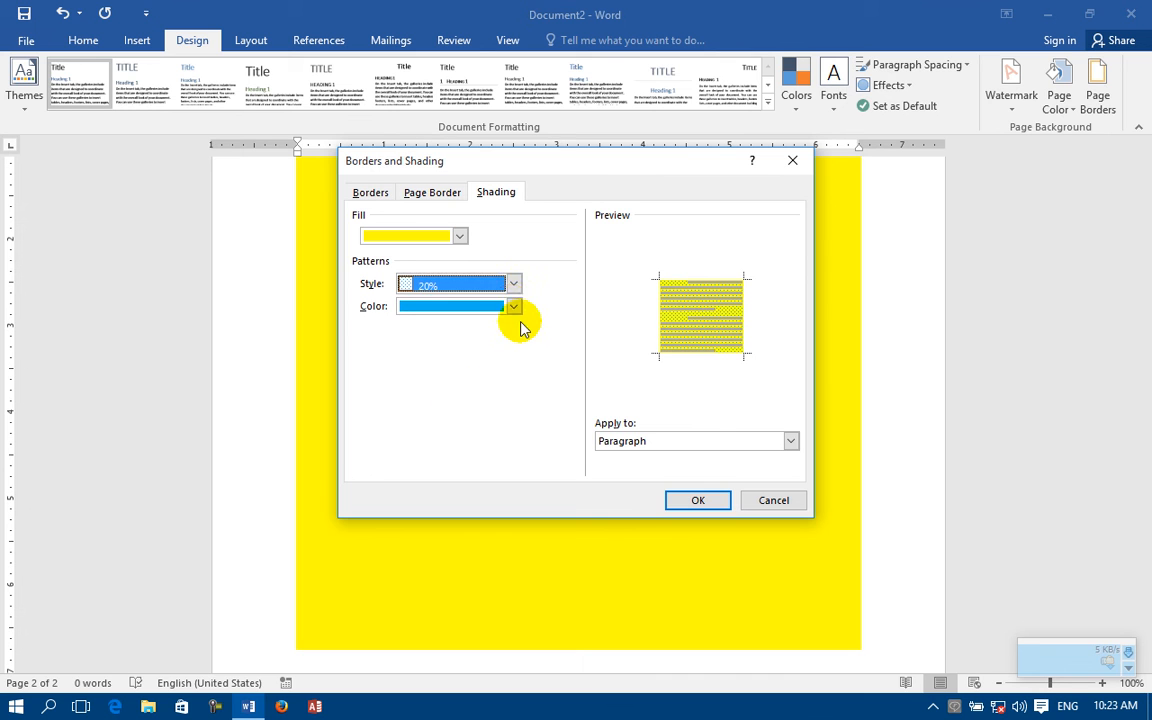
pyautogui.click(513, 306)
pyautogui.click(525, 467)
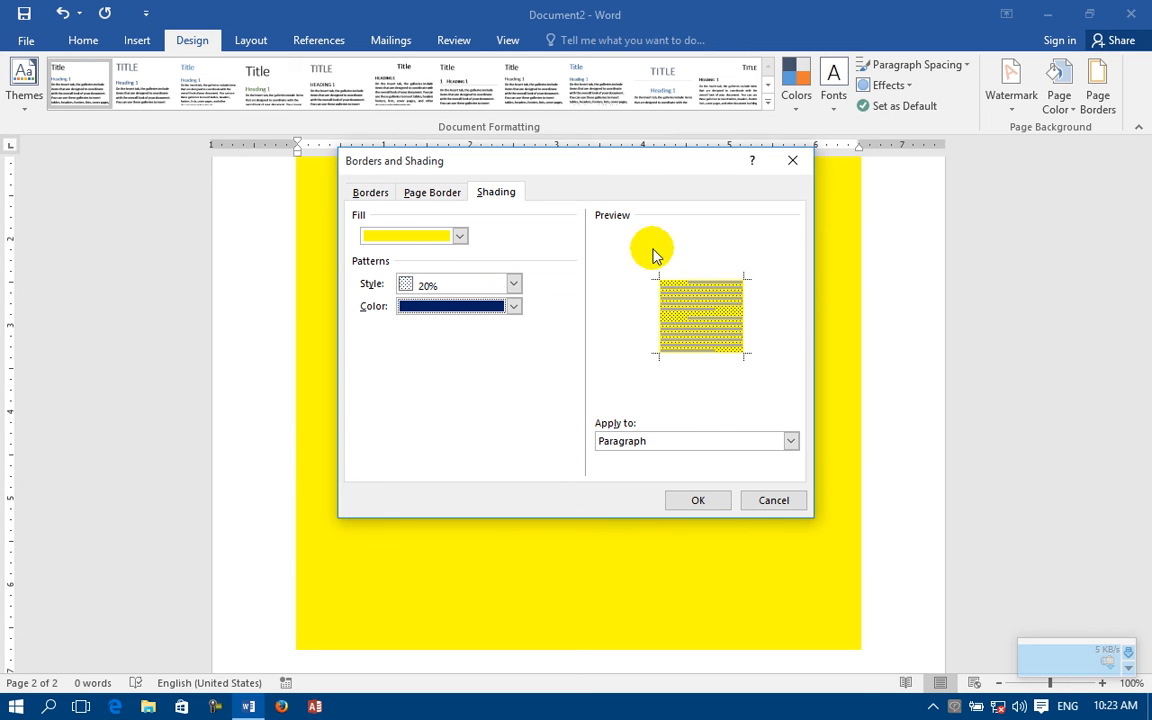
pyautogui.click(697, 445)
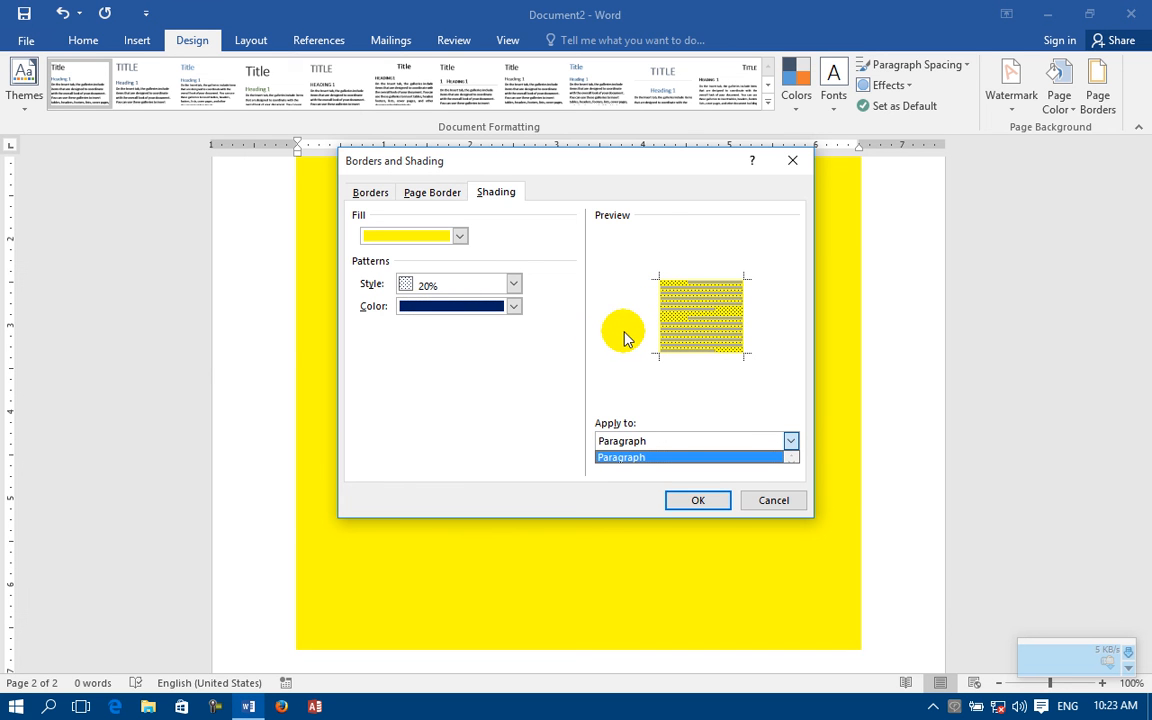
pyautogui.click(627, 456)
pyautogui.click(697, 499)
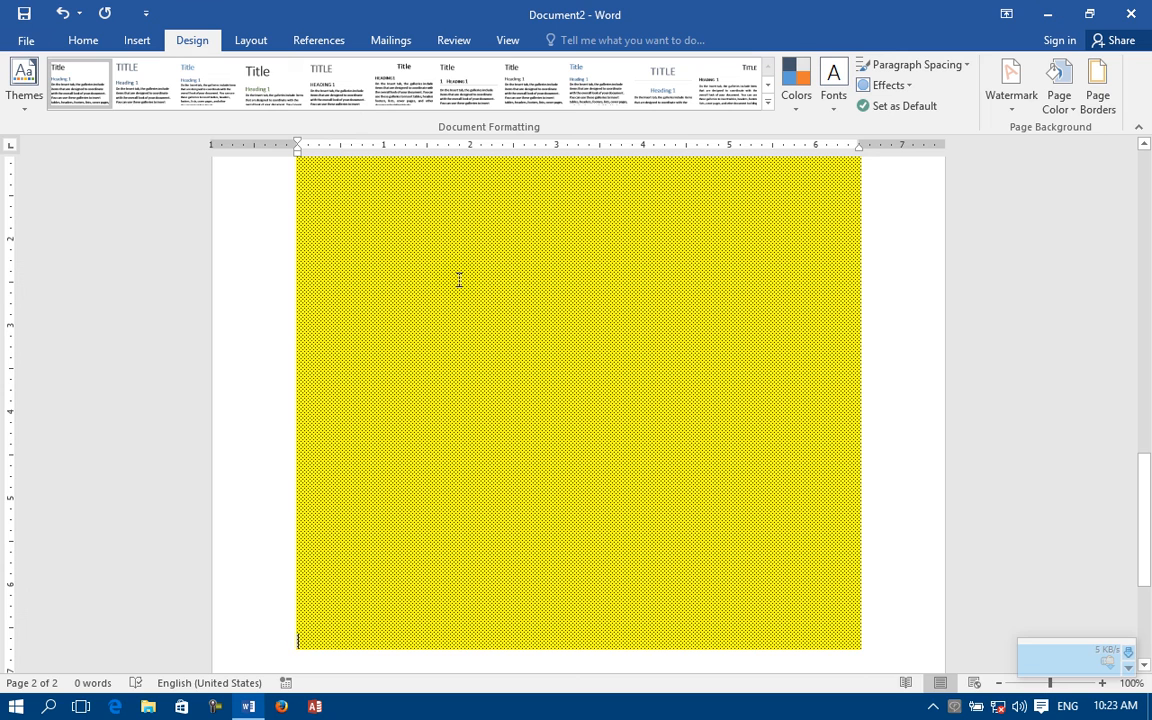
pyautogui.scroll(5, 459, 279)
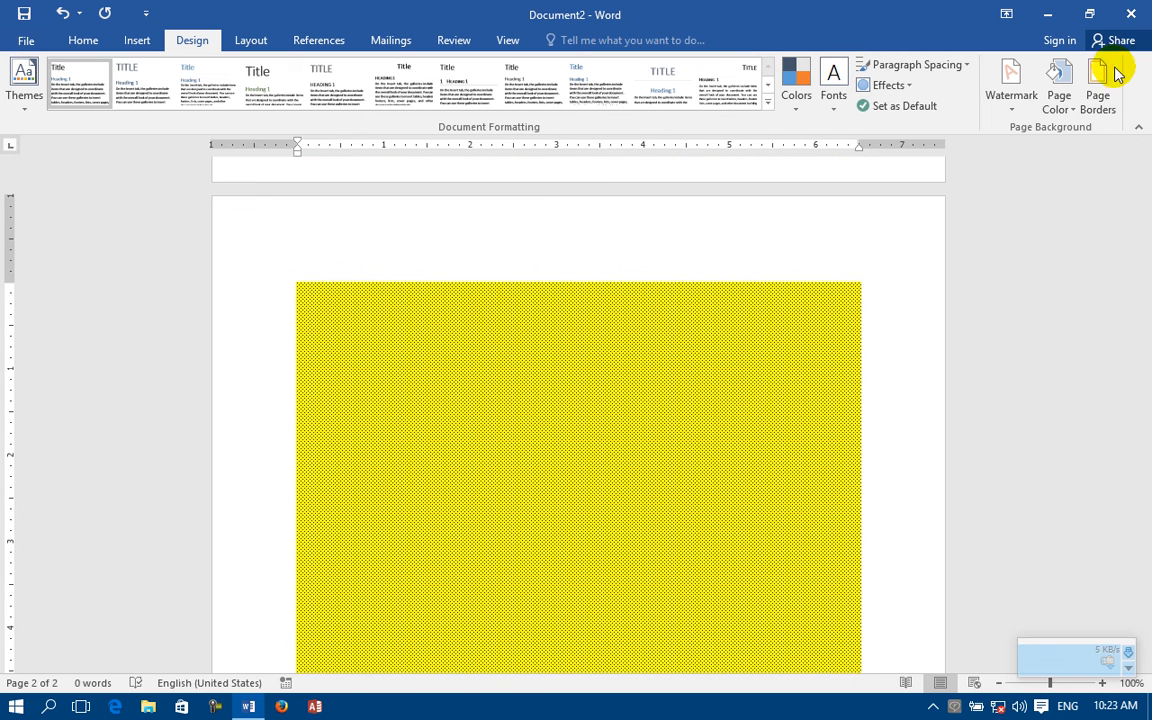